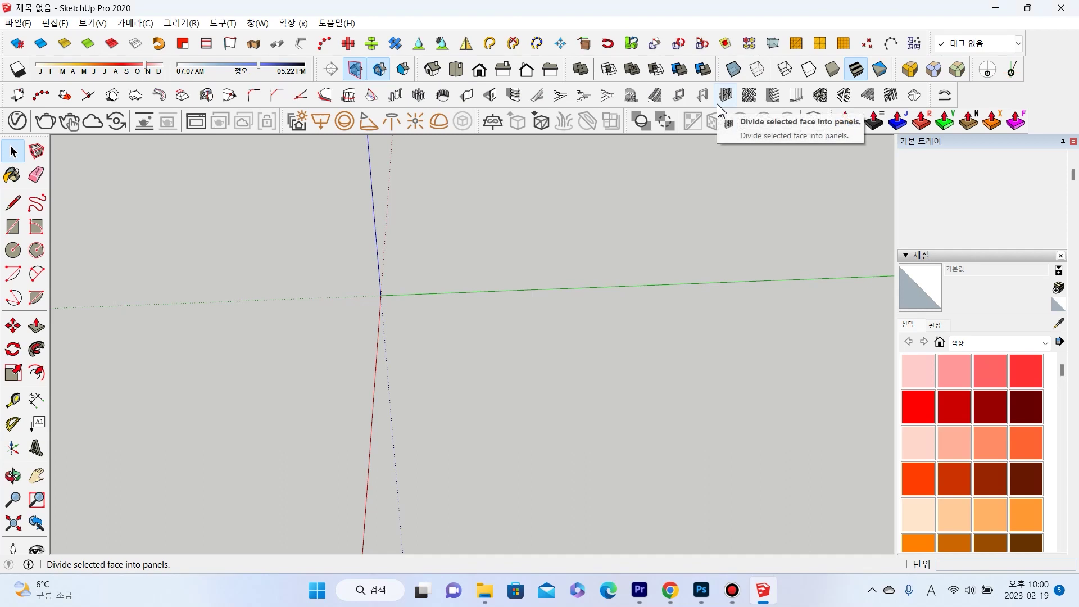
Draw a 4000 by 6000 mm rectangle face on the ground near the origin.
click(12, 227)
mouse_move(373, 308)
middle_down()
mouse_move(318, 315)
mouse_move(626, 329)
mouse_move(492, 373)
mouse_move(556, 374)
mouse_move(357, 405)
mouse_move(478, 388)
middle_up()
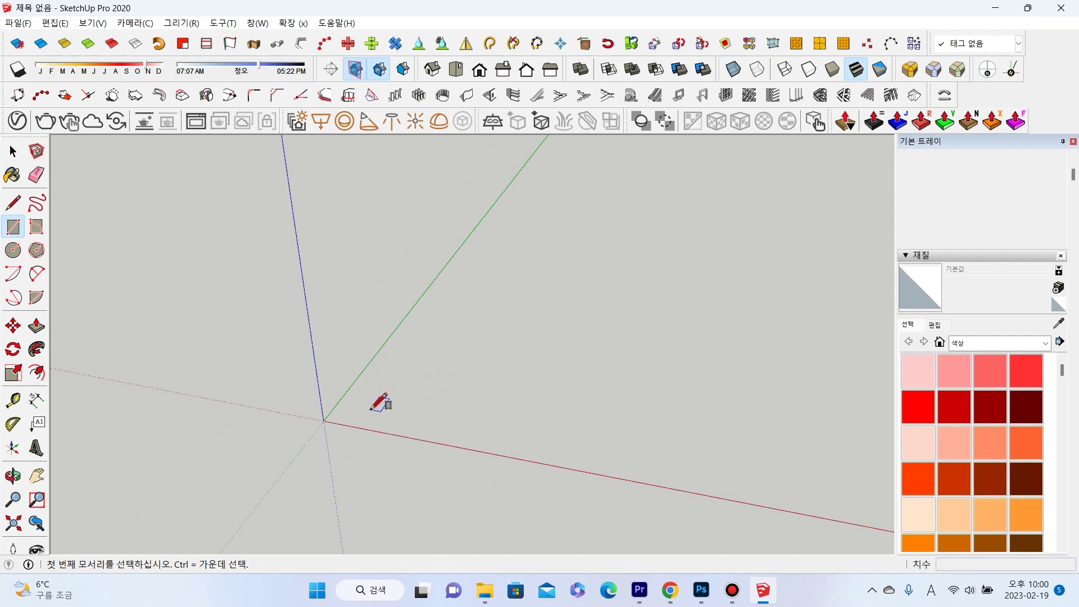
click(370, 409)
text(4000,6000)
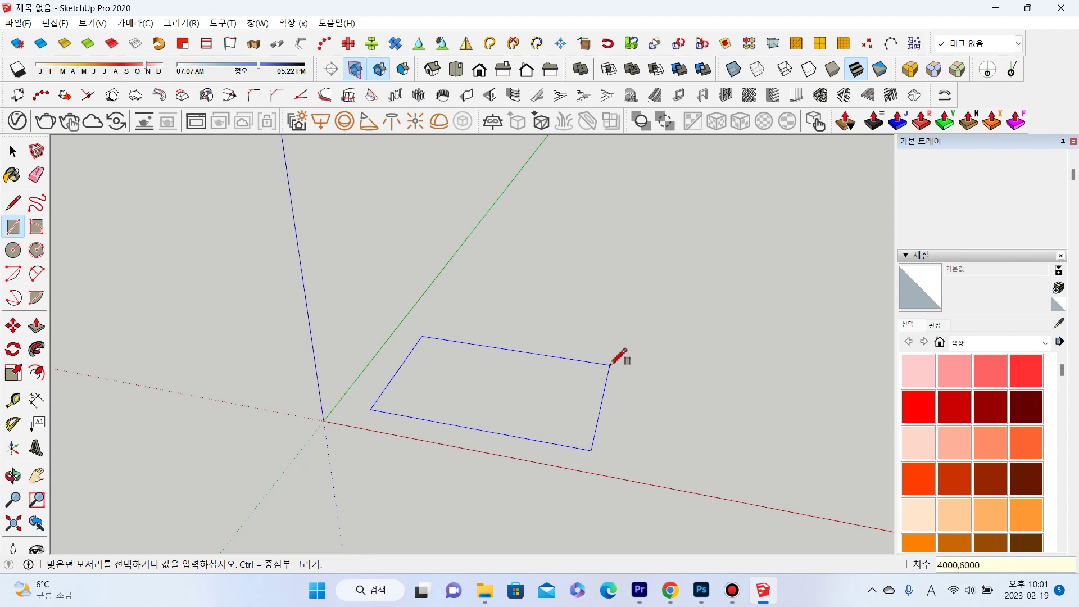
key(Return)
scroll(335, 427, up, 1)
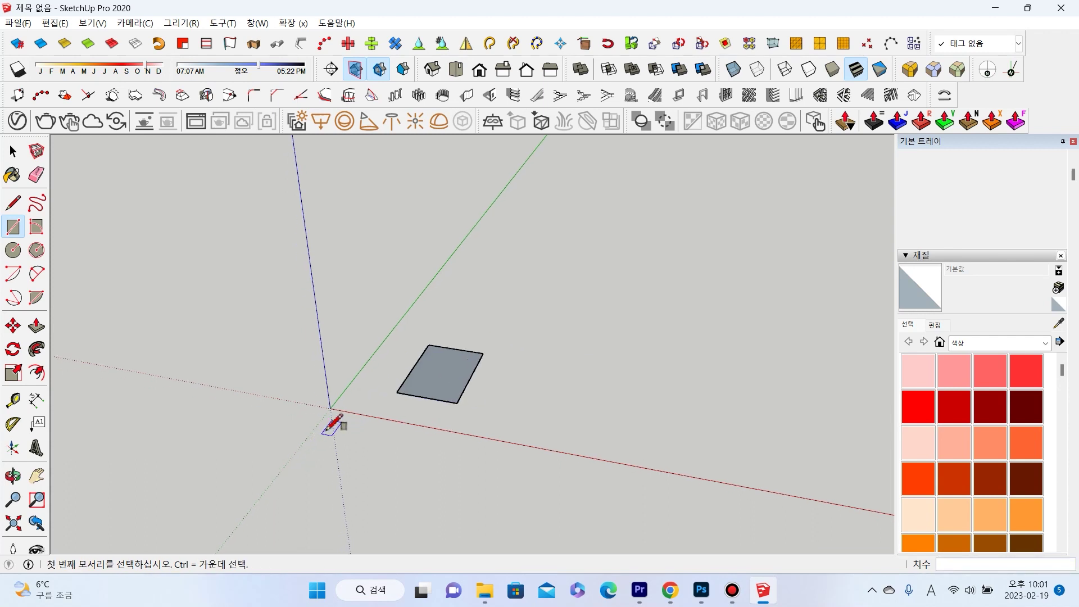
scroll(345, 351, up, 1)
scroll(344, 352, up, 1)
click(39, 337)
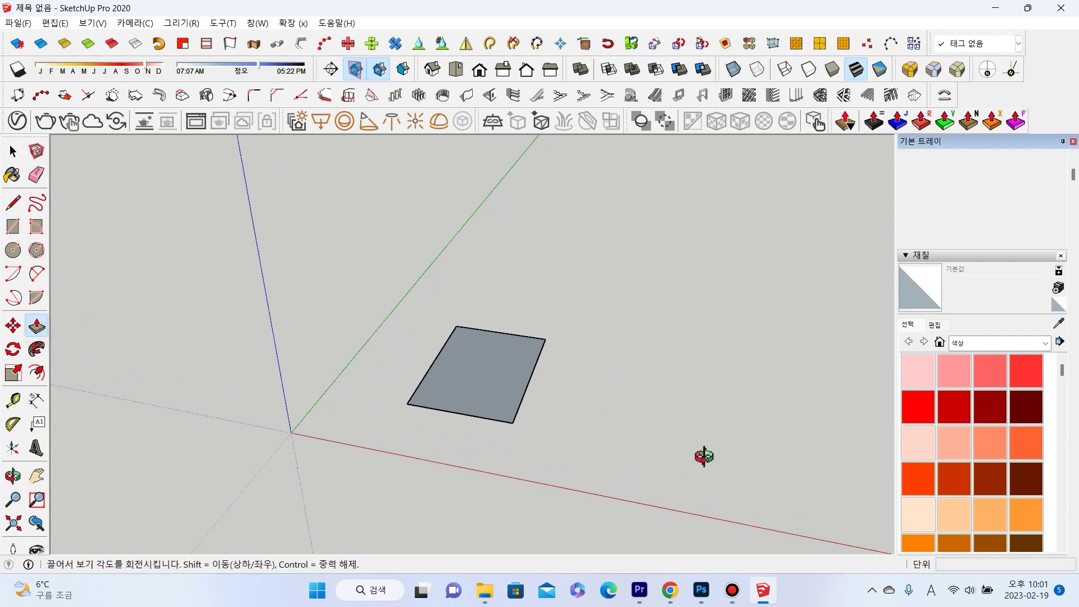
Push/Pull the rectangle up into a 2500 mm tall box.
middle_drag(703, 455, 457, 352)
scroll(457, 352, up, 2)
drag(479, 380, 484, 365)
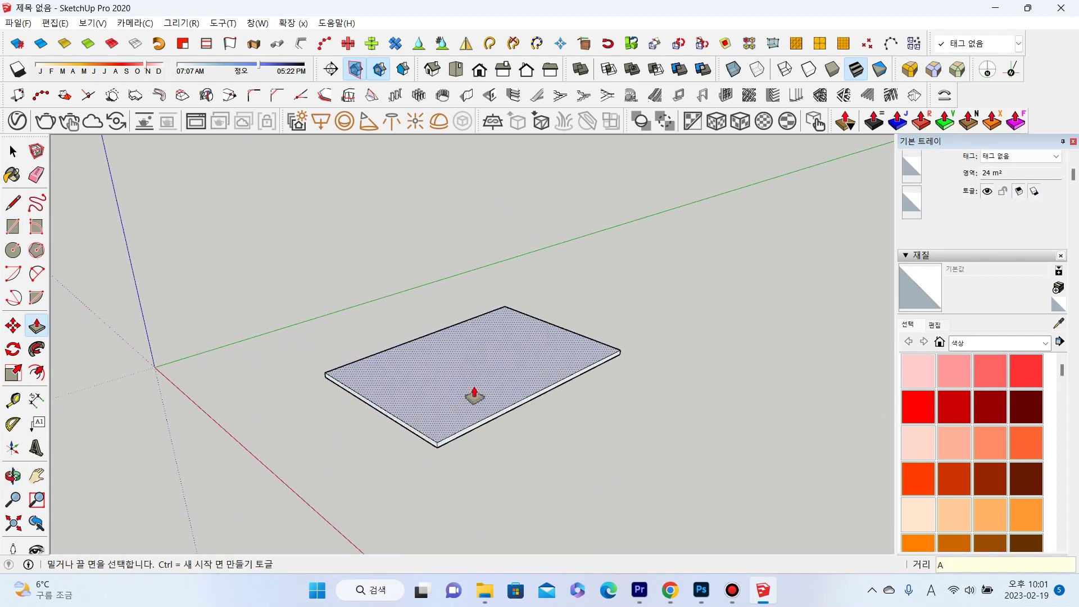
key(ctrl+z)
drag(464, 413, 478, 368)
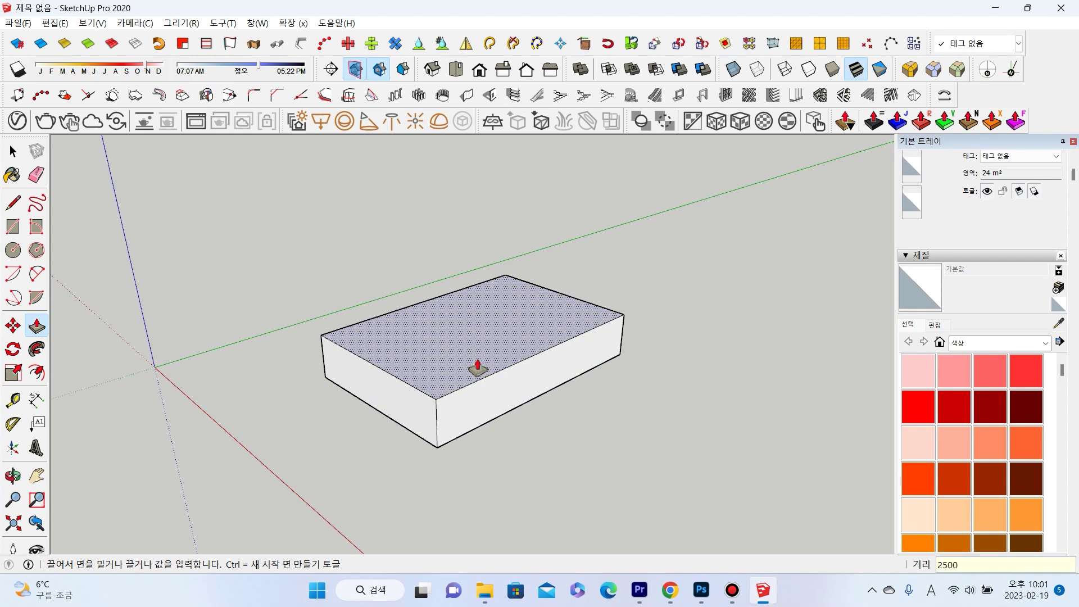
key(Return)
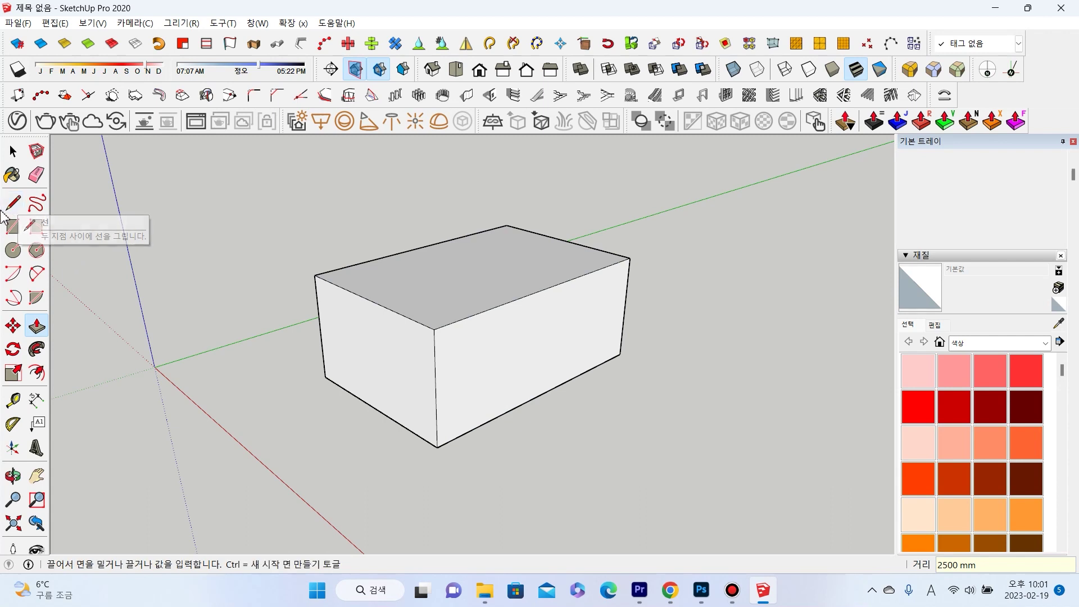
Draw a dividing line across the box top at 4000 mm.
click(17, 209)
middle_drag(302, 197, 437, 232)
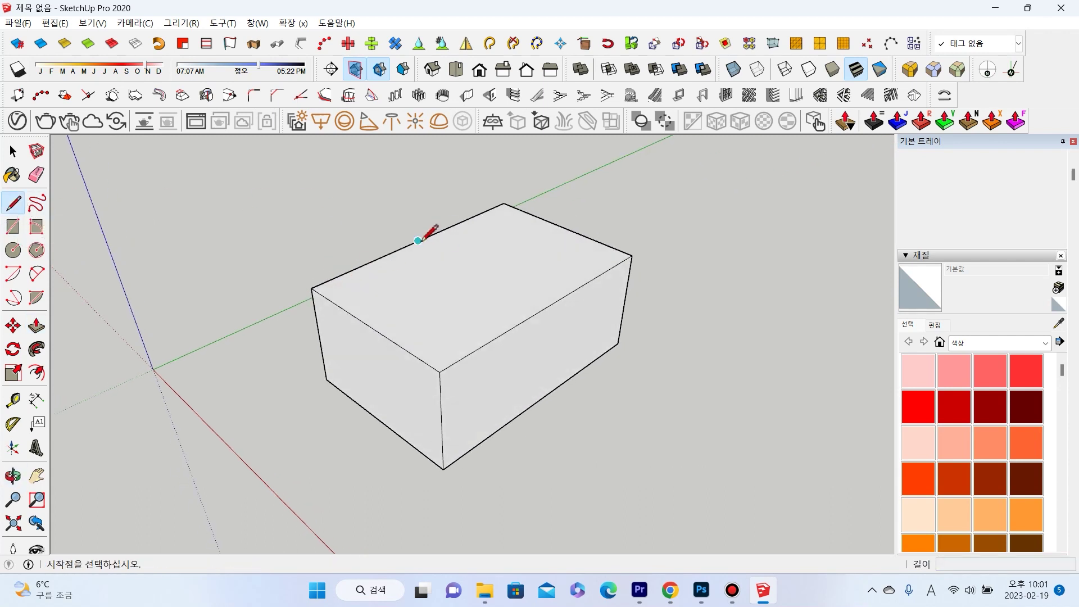
click(418, 240)
text(4000)
key(Return)
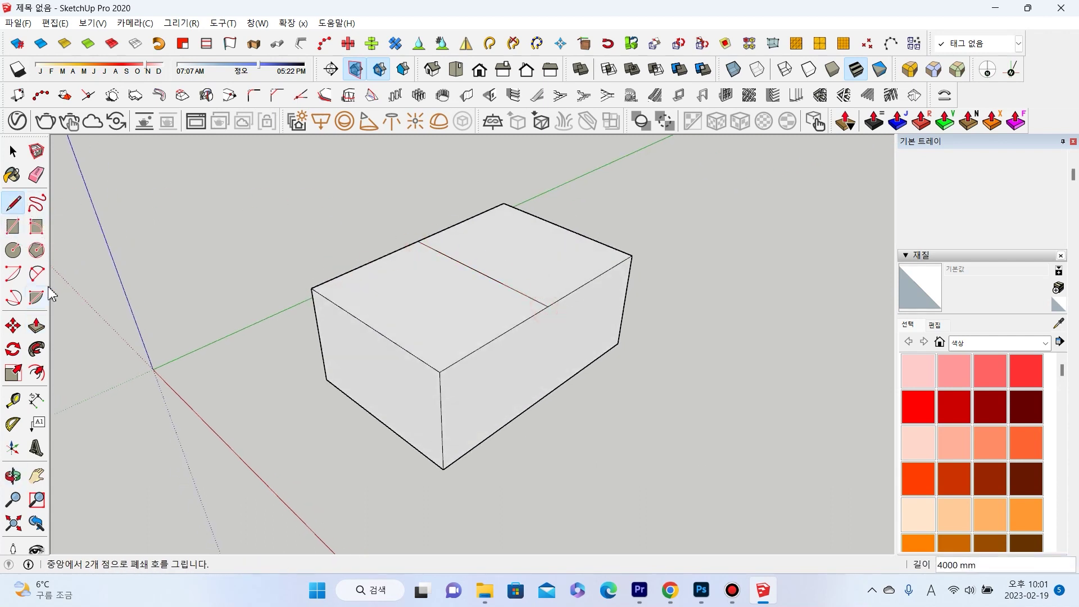
Raise the back half of the top 2000 mm to form a step.
click(36, 325)
click(546, 293)
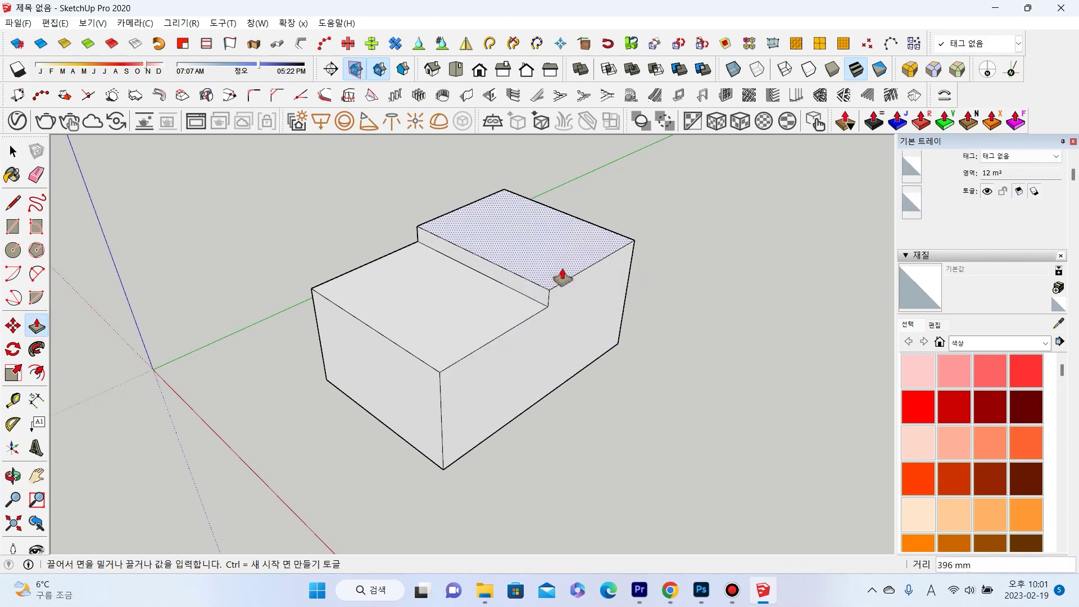
text(00)
key(Return)
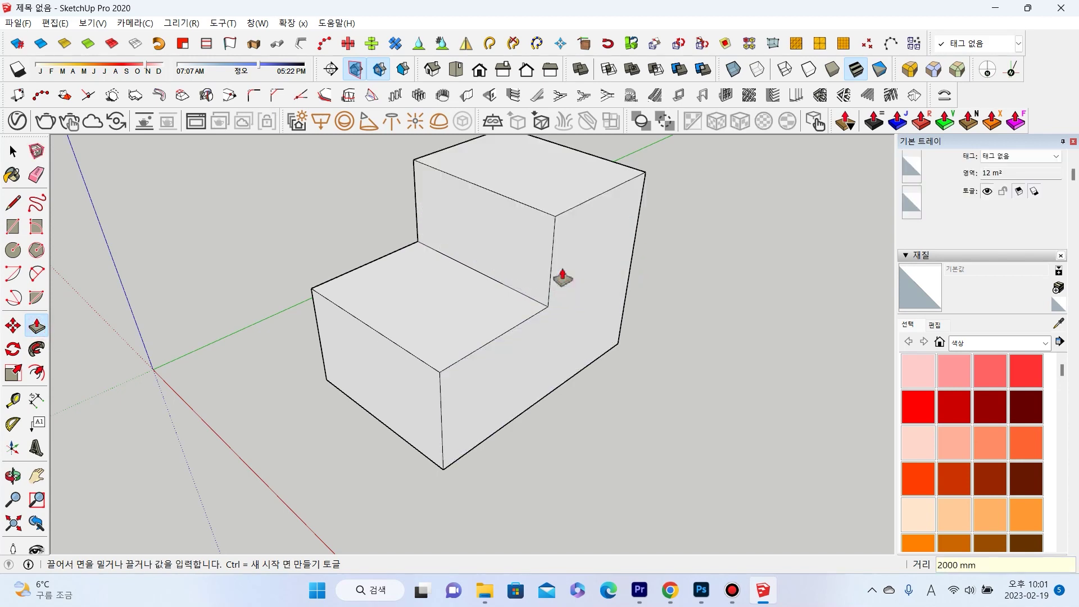
click(13, 203)
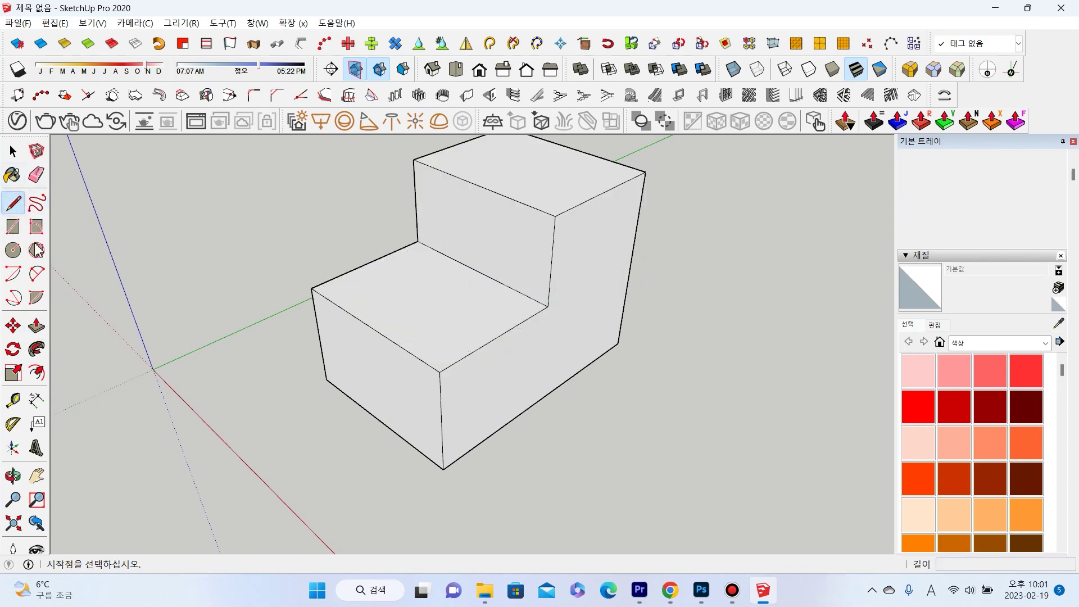
Place 30° Protractor guides through both top corners of the lower block.
click(12, 424)
middle_drag(420, 359, 578, 308)
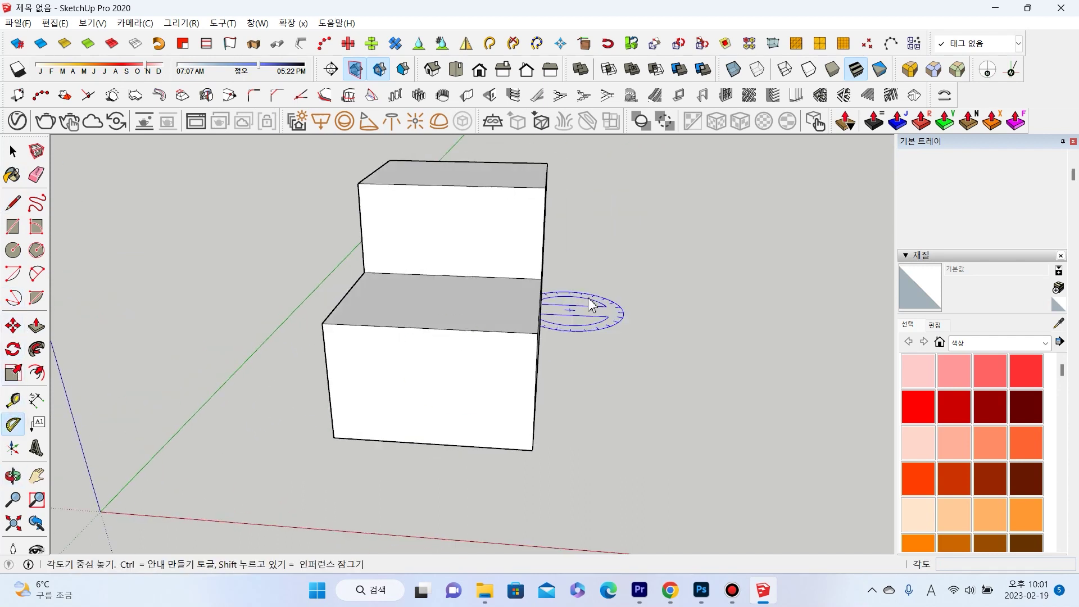
middle_drag(361, 308, 361, 306)
click(355, 299)
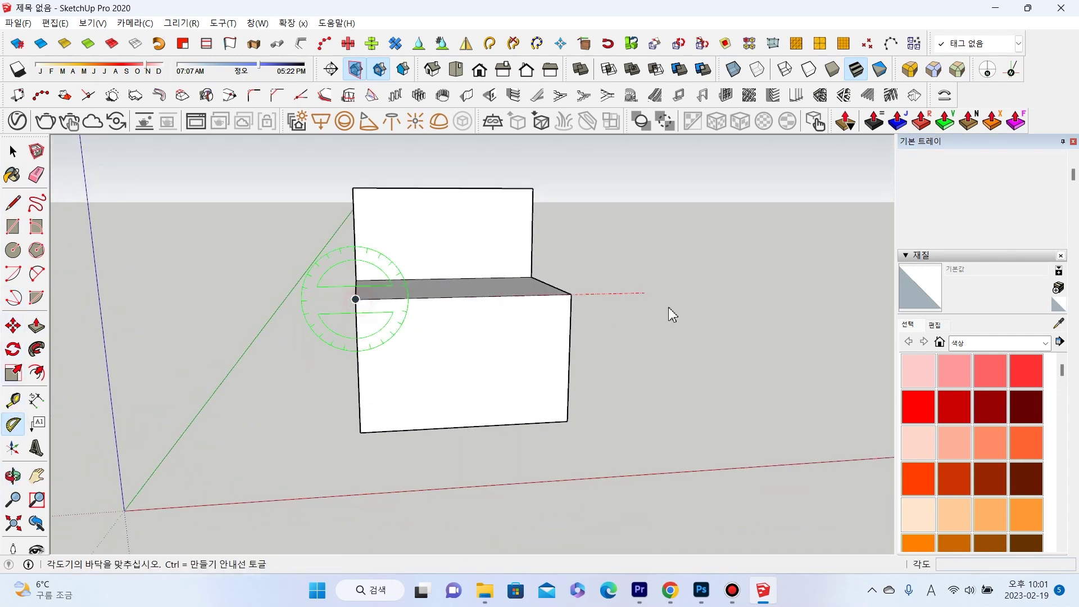
text(30)
key(Return)
middle_drag(574, 297, 561, 292)
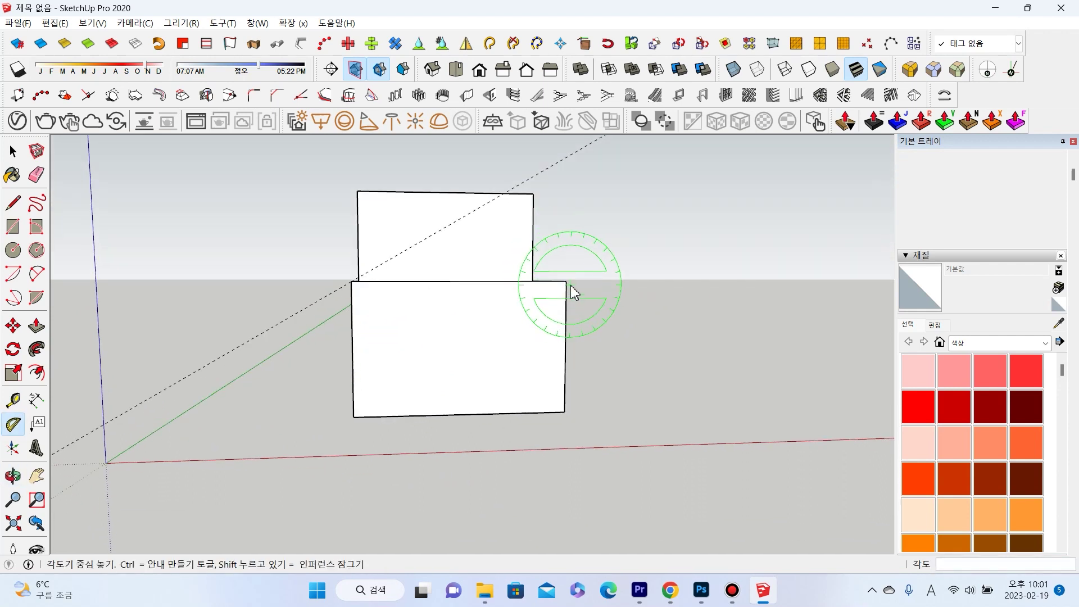
click(567, 284)
key(Escape)
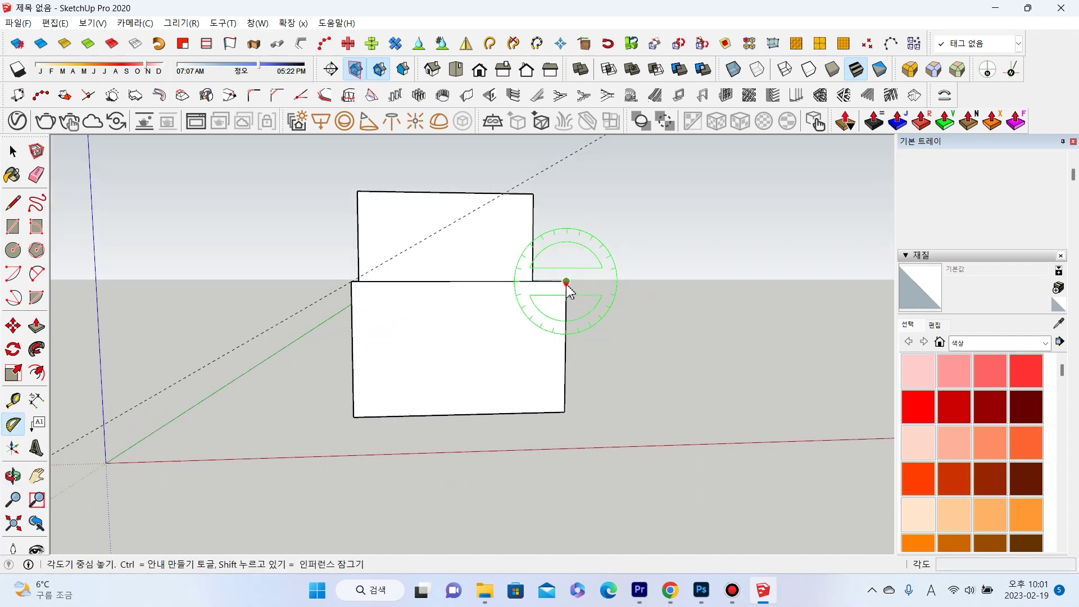
click(566, 282)
click(209, 281)
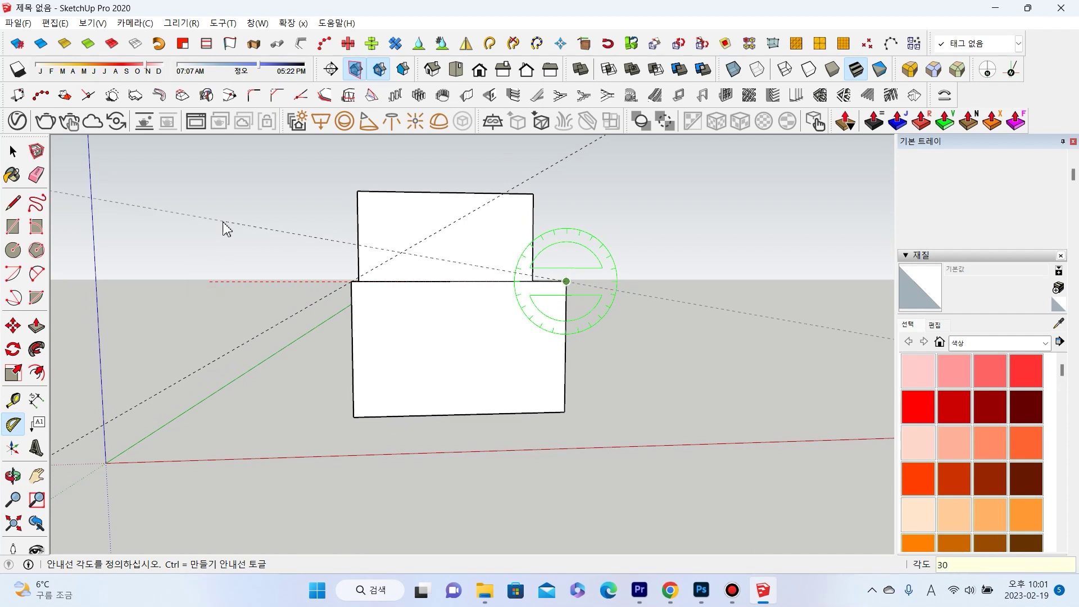
key(Return)
Place 30° guides through the upper block's left and right top corners.
middle_drag(282, 187, 351, 173)
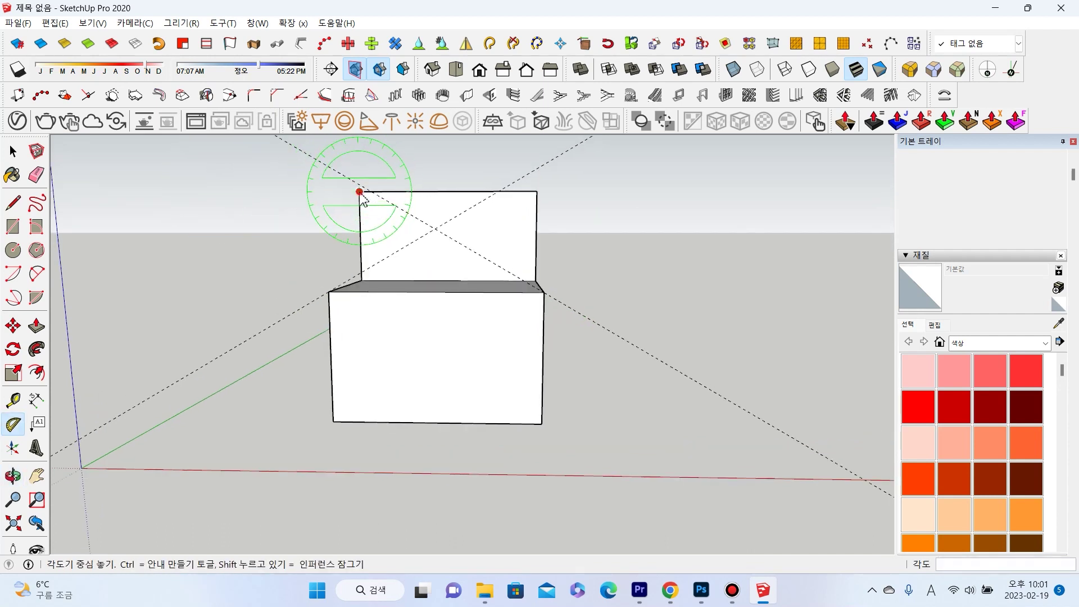
click(360, 192)
click(682, 191)
text(0)
key(Return)
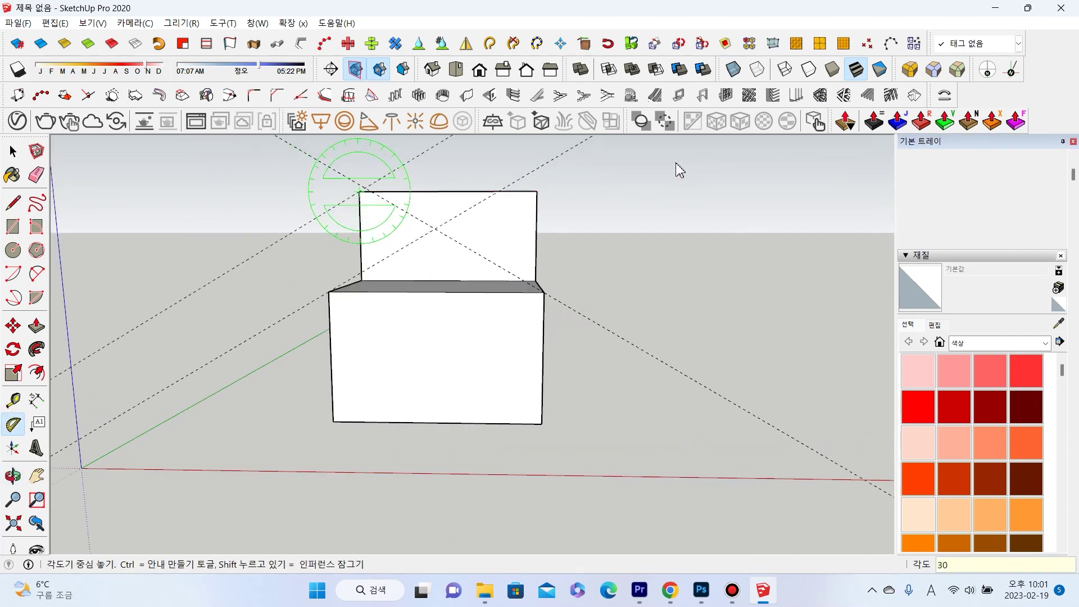
click(536, 191)
click(214, 192)
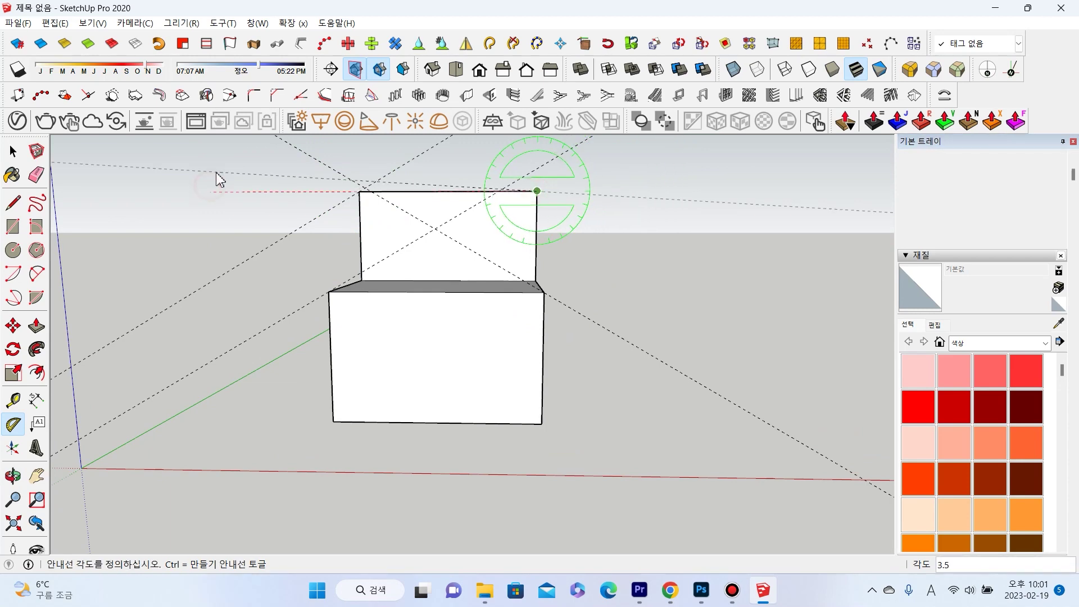
key(Return)
key(l)
middle_drag(67, 185, 440, 286)
Draw the lower block's triangular gable along the guides and push it back into a roof.
click(407, 322)
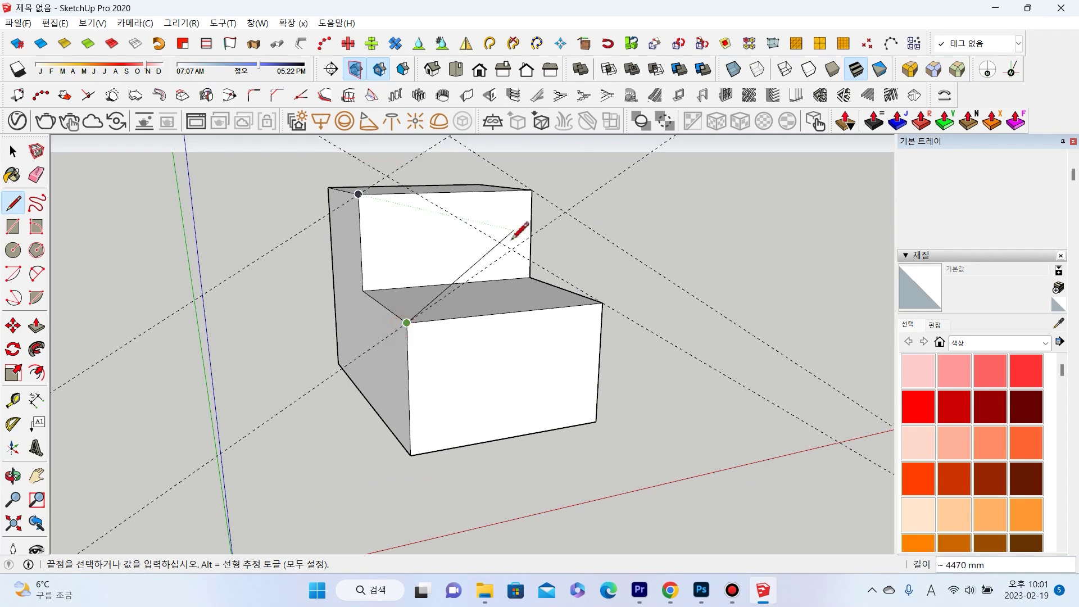
click(511, 249)
click(600, 306)
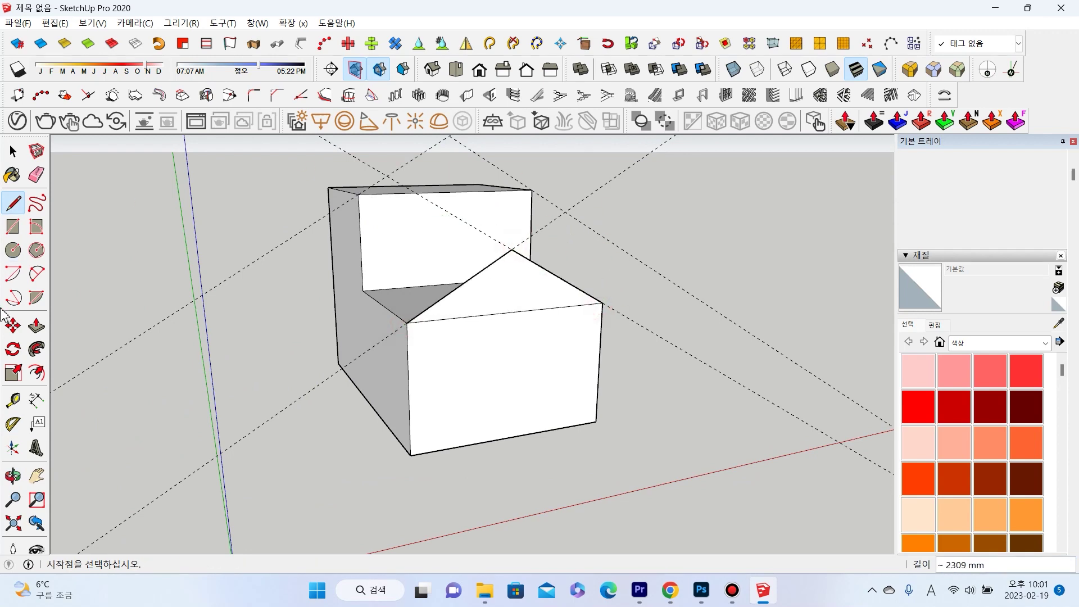
click(36, 326)
click(450, 315)
Draw the upper block's gable and push it back 3000 mm into a roof.
click(361, 302)
mouse_move(361, 301)
middle_down()
mouse_move(499, 243)
mouse_move(333, 303)
middle_up()
key(l)
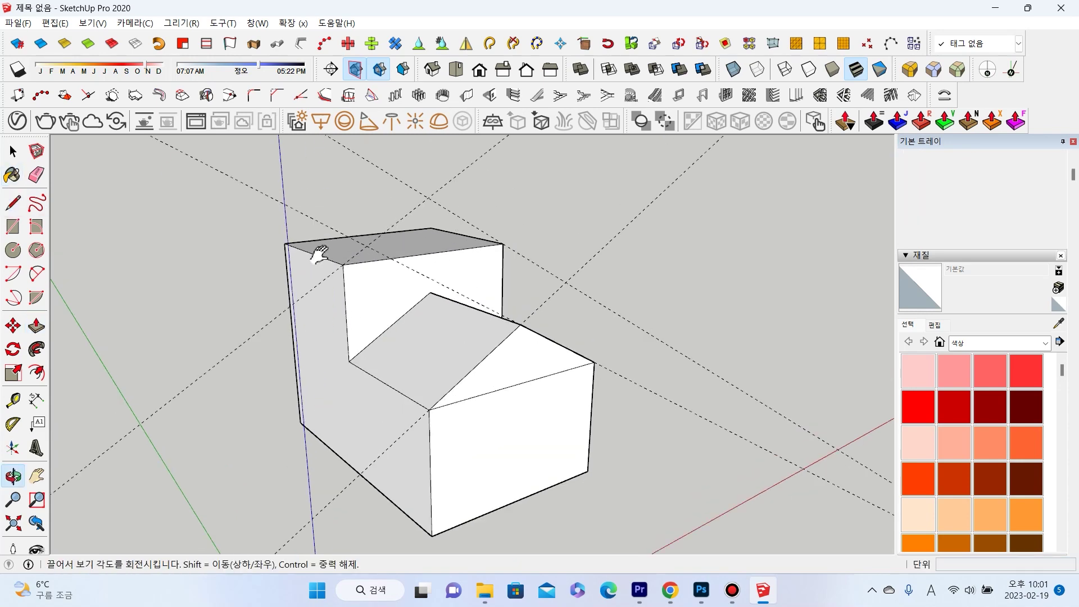
click(326, 310)
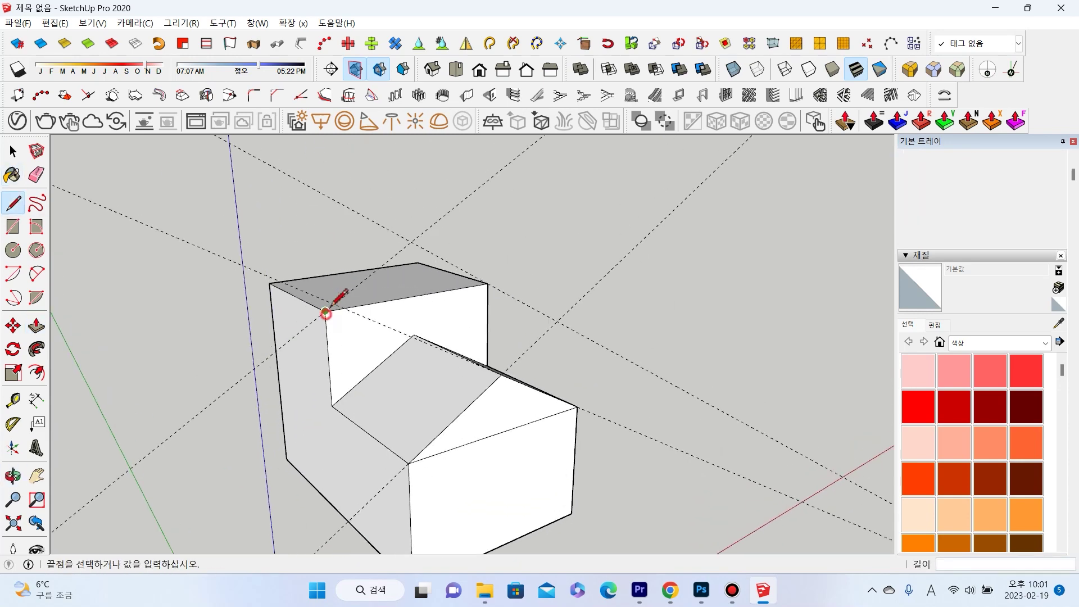
click(487, 284)
click(36, 326)
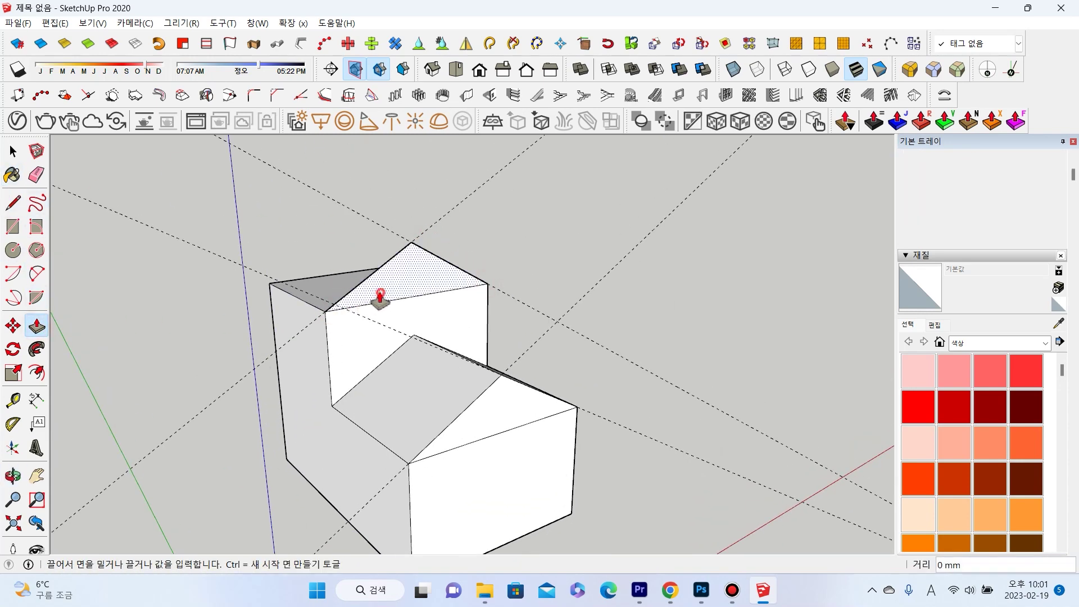
drag(379, 296, 273, 292)
Erase the stray line left across the gable.
middle_drag(410, 259, 388, 360)
key(e)
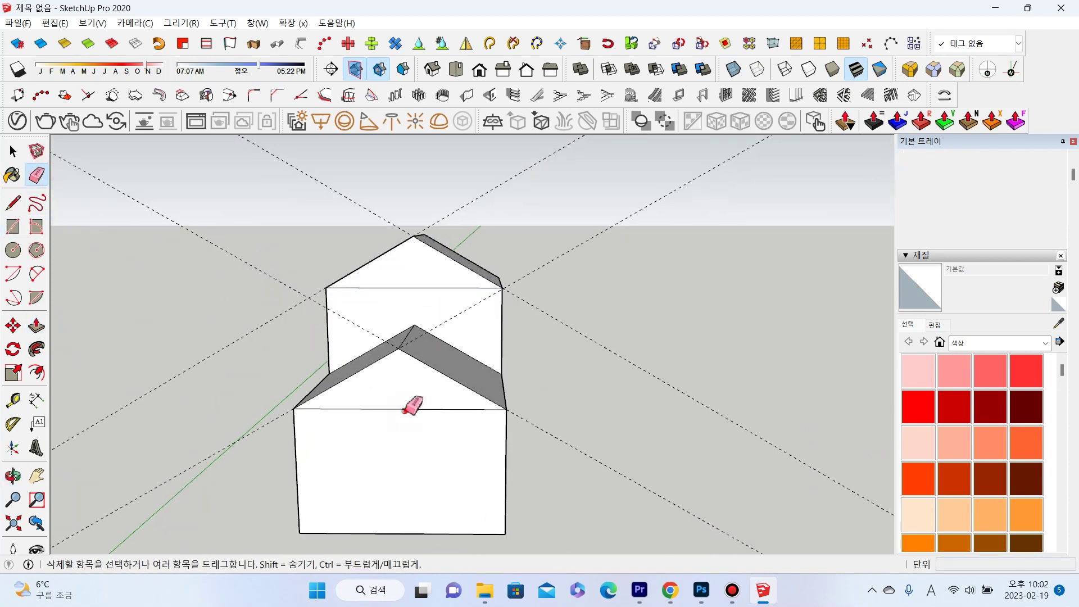
middle_drag(391, 408, 428, 291)
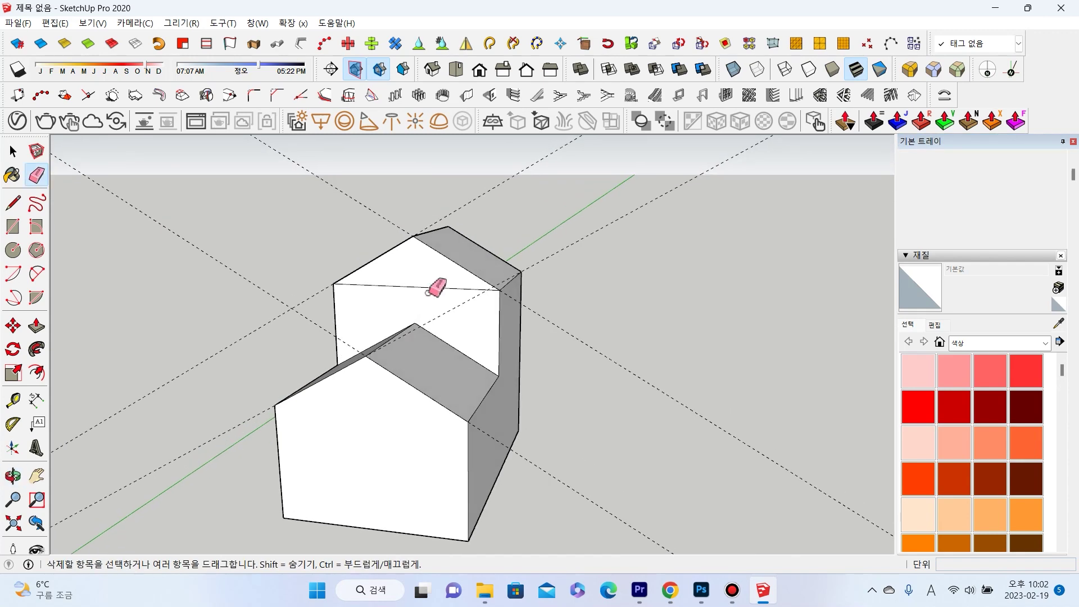
click(432, 289)
mouse_move(494, 272)
middle_down()
mouse_move(477, 306)
mouse_move(567, 286)
middle_up()
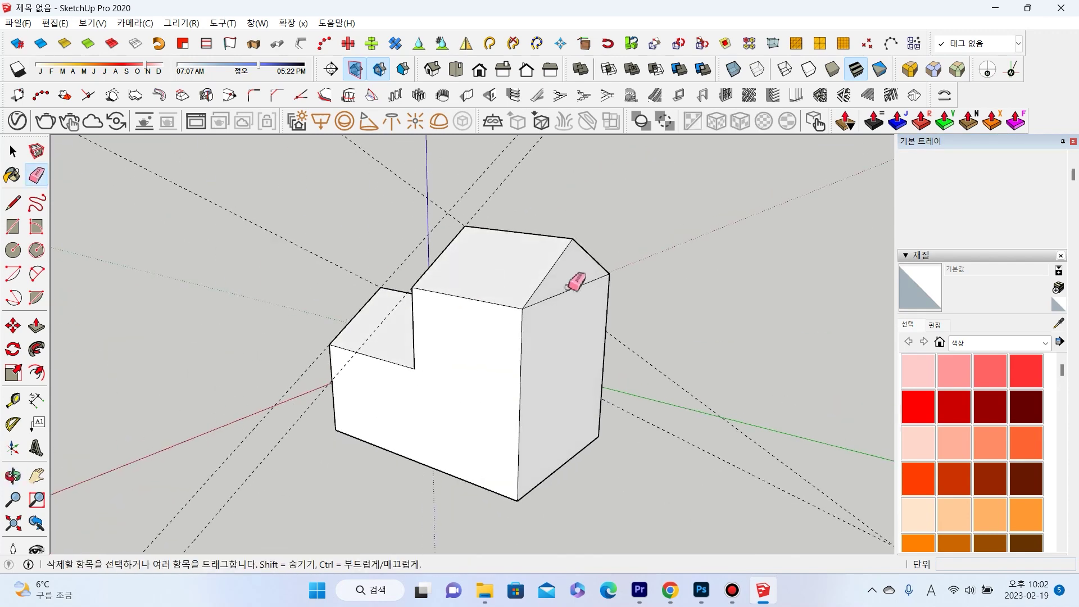
click(743, 73)
Erase the leftover edge in the notch between the blocks.
scroll(414, 373, up, 3)
scroll(465, 335, up, 3)
click(459, 344)
mouse_move(487, 349)
middle_down()
mouse_move(404, 309)
mouse_move(365, 315)
middle_up()
Select the notch faces and the upper block's top faces.
key(space)
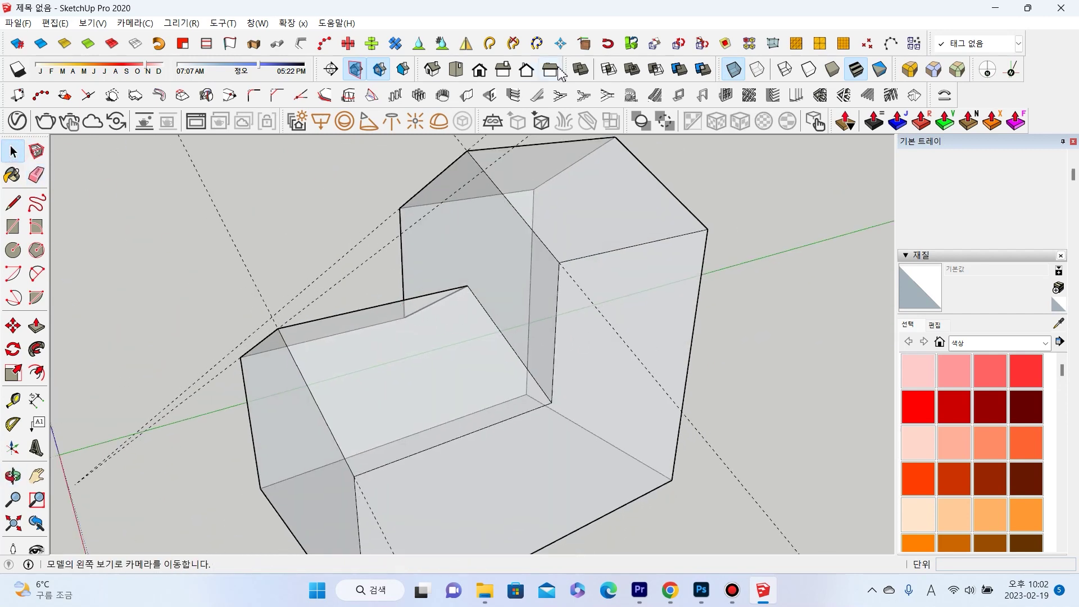
click(733, 68)
click(422, 374)
middle_drag(396, 343, 429, 380)
shift+click(444, 376)
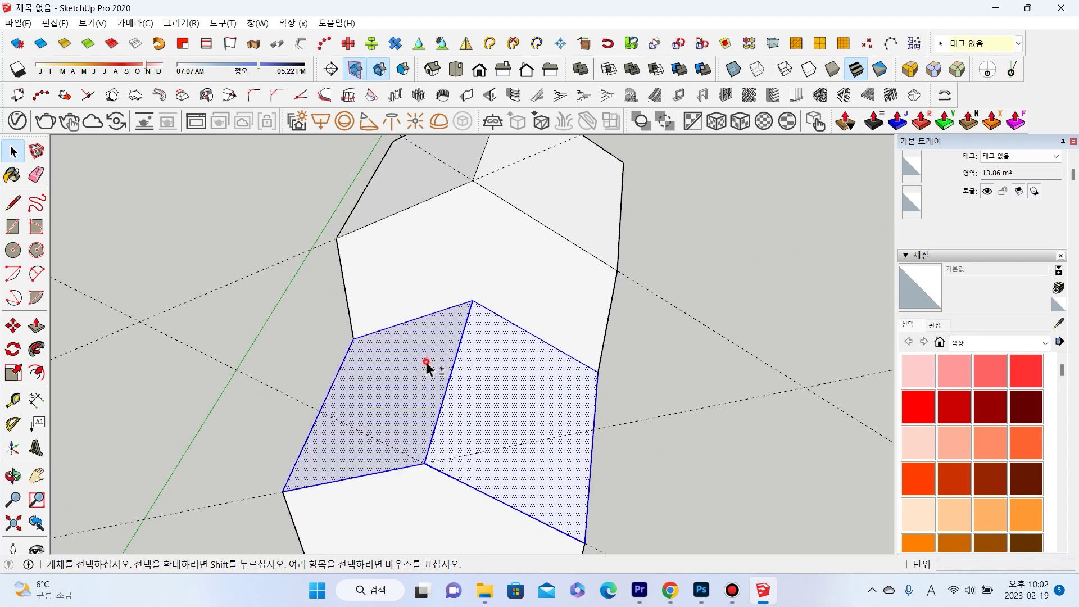
middle_drag(429, 366, 508, 243)
shift+click(530, 211)
shift+click(465, 187)
Select the middle, left sloped, top and upper-left roof faces.
mouse_move(200, 293)
middle_down()
mouse_move(77, 321)
mouse_move(544, 437)
mouse_move(502, 396)
mouse_move(426, 361)
middle_up()
click(500, 388)
shift+click(427, 362)
shift+click(606, 205)
shift+click(464, 193)
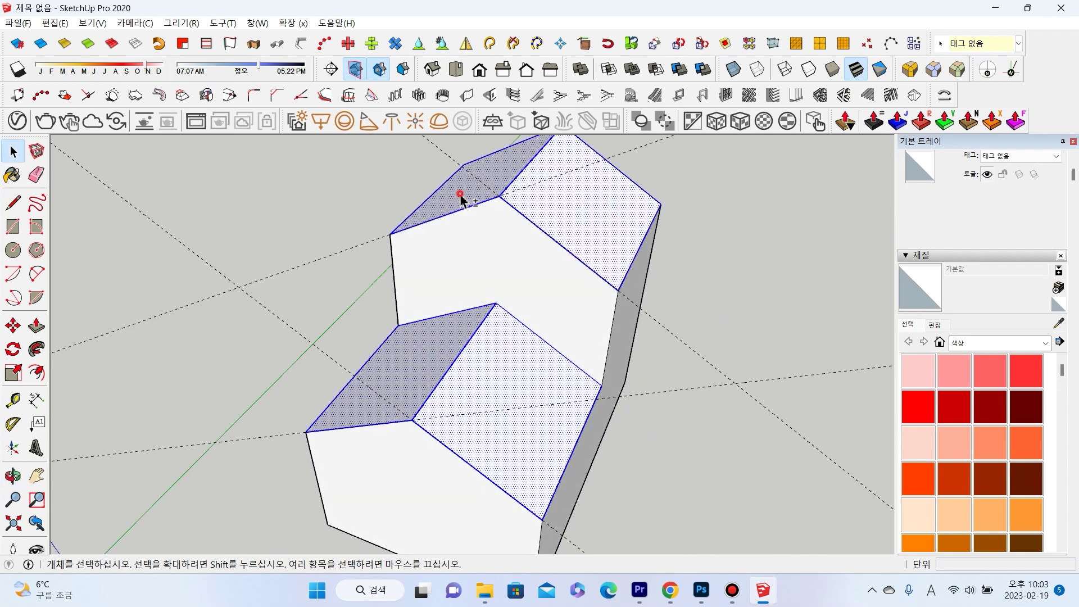
scroll(463, 208, down, 5)
Copy the selected roof faces 2790 mm straight up.
click(15, 327)
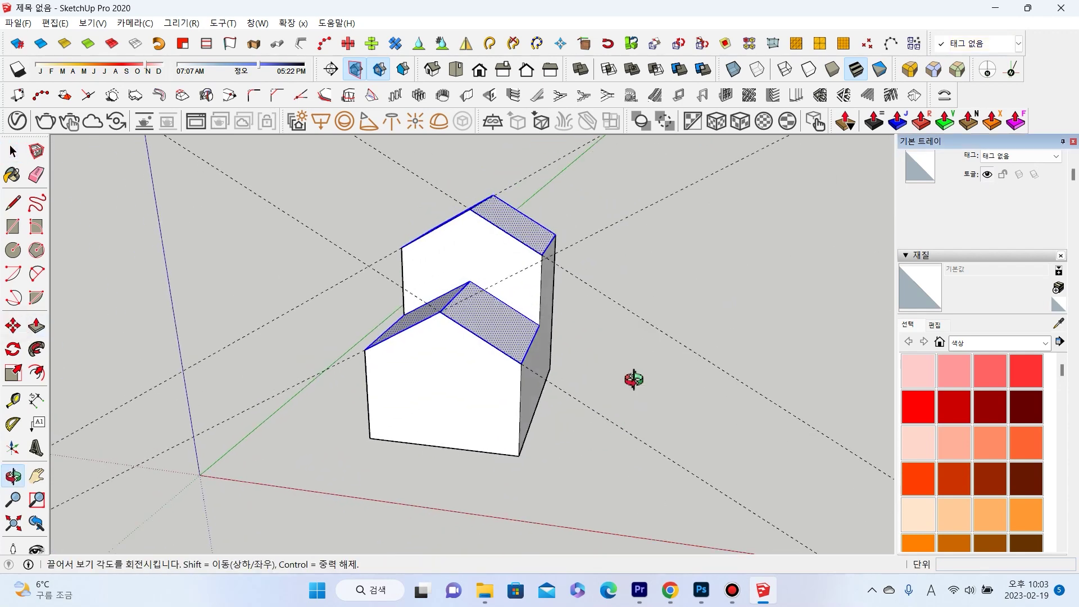
middle_drag(614, 414, 639, 361)
click(638, 361)
key(ctrl)
click(636, 222)
Delete the front house's 3000 mm roof edge together with its two roof faces.
key(space)
mouse_move(761, 279)
middle_down()
mouse_move(716, 380)
mouse_move(641, 444)
middle_up()
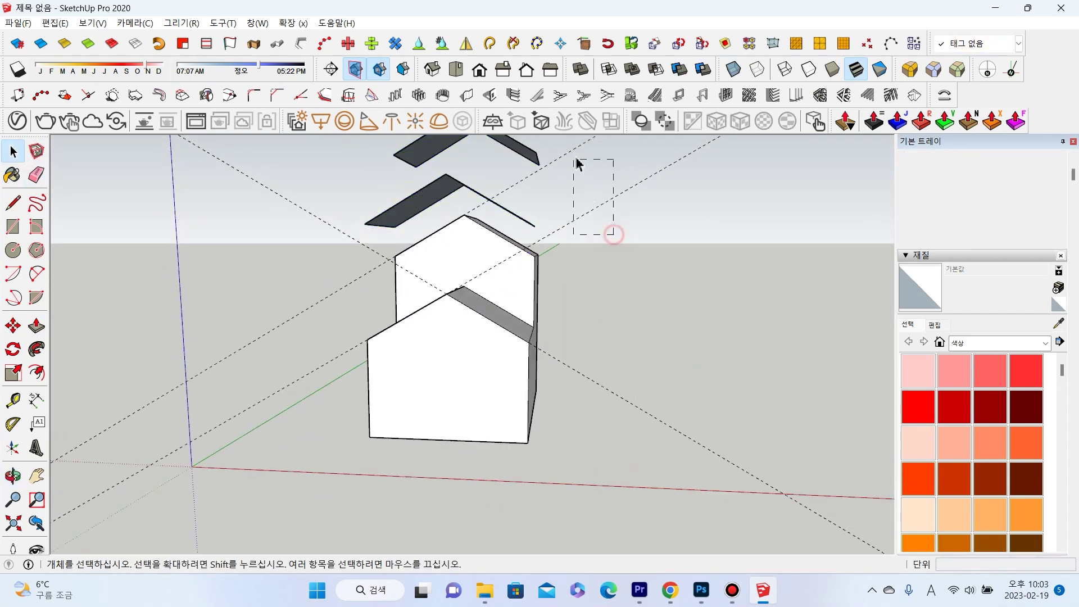
middle_drag(541, 221, 306, 278)
mouse_move(289, 212)
middle_down()
mouse_move(470, 342)
mouse_move(487, 374)
mouse_move(406, 325)
middle_up()
click(453, 325)
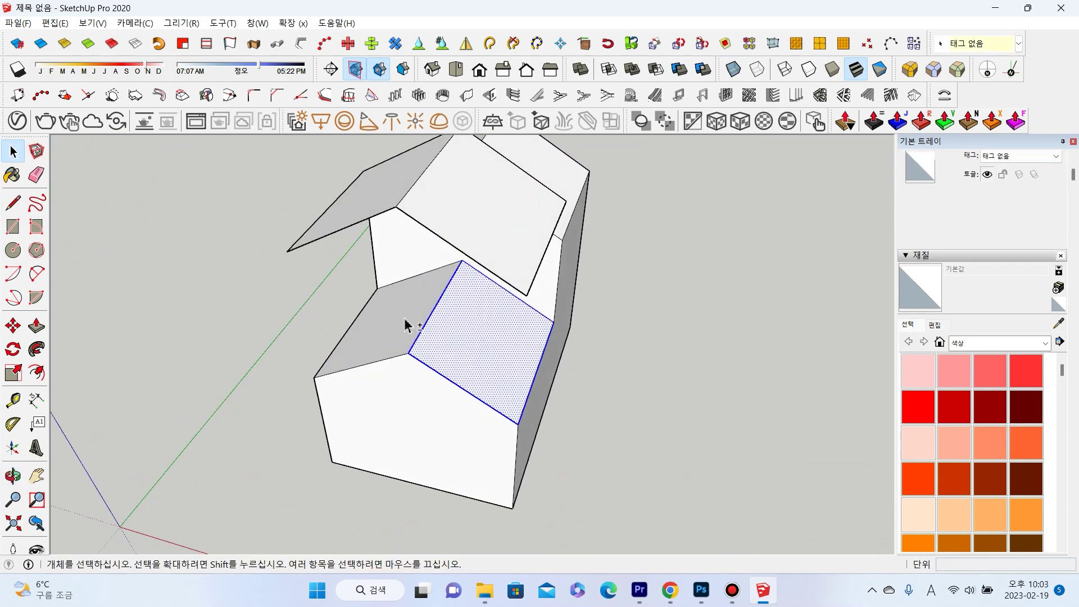
click(428, 319)
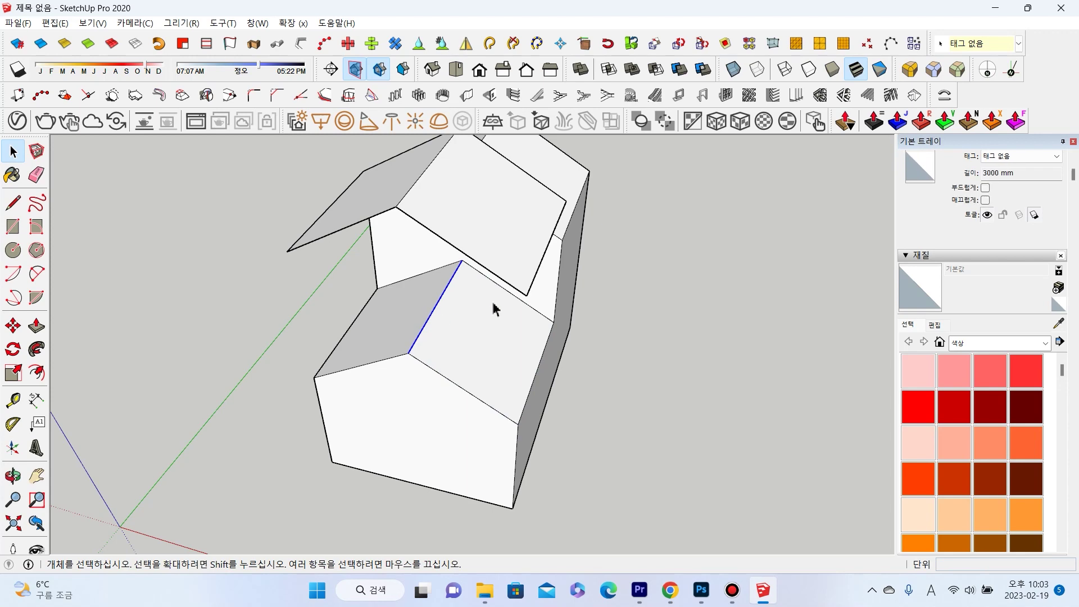
key(Delete)
Select the lower roof copy's front and left faces with their edges.
mouse_move(489, 309)
middle_down()
mouse_move(448, 279)
mouse_move(623, 193)
mouse_move(573, 175)
mouse_move(602, 217)
mouse_move(525, 350)
mouse_move(440, 359)
mouse_move(500, 320)
middle_up()
click(440, 360)
double_click(439, 359)
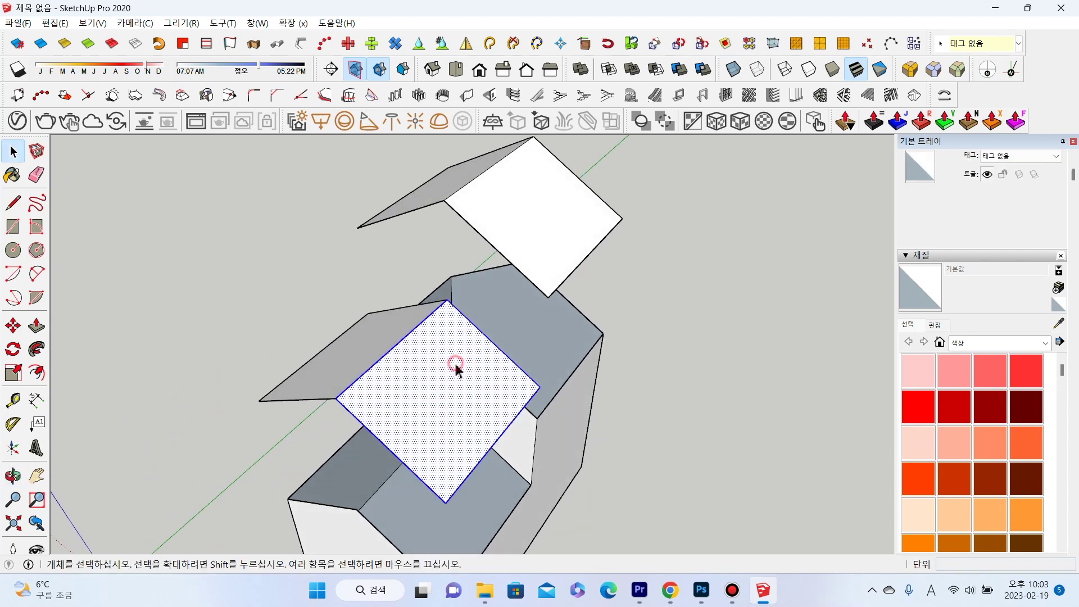
shift+click(376, 351)
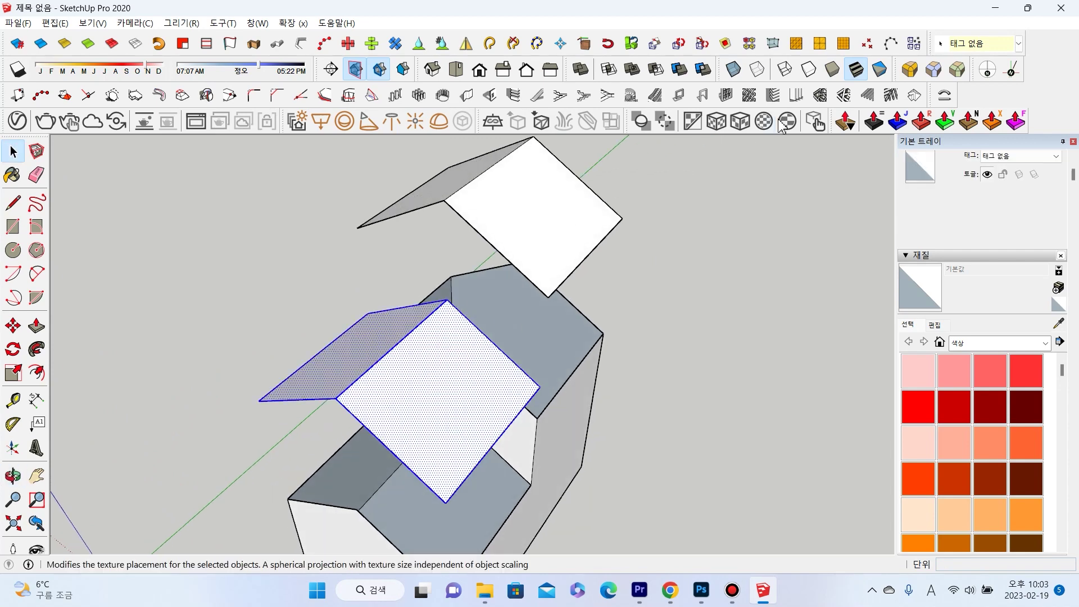
Thicken the lower roof copy by 200 mm with JointPushPull Vector.
click(964, 126)
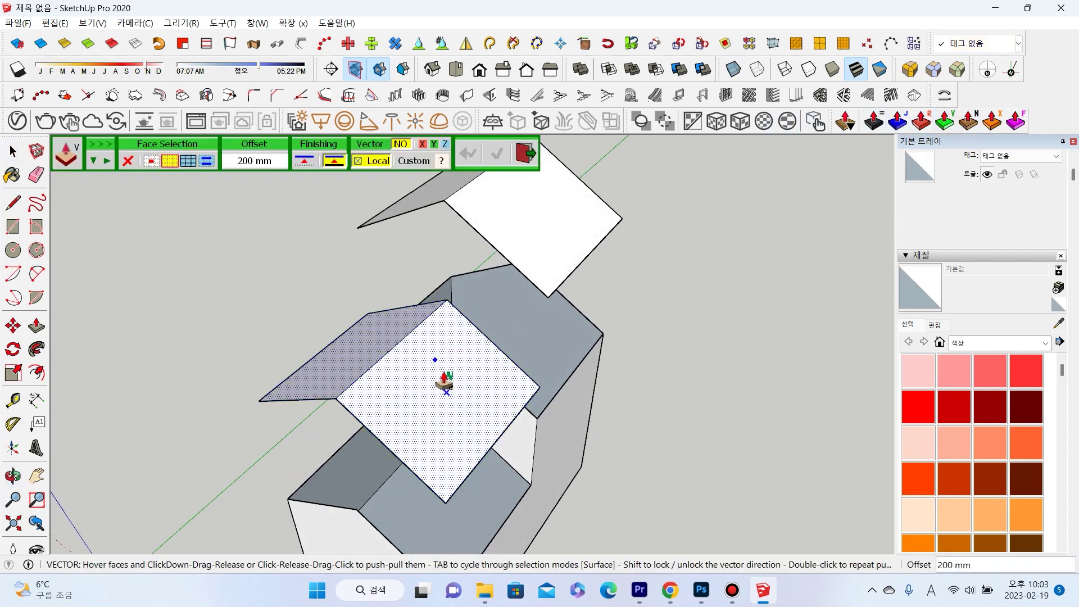
drag(446, 503, 446, 486)
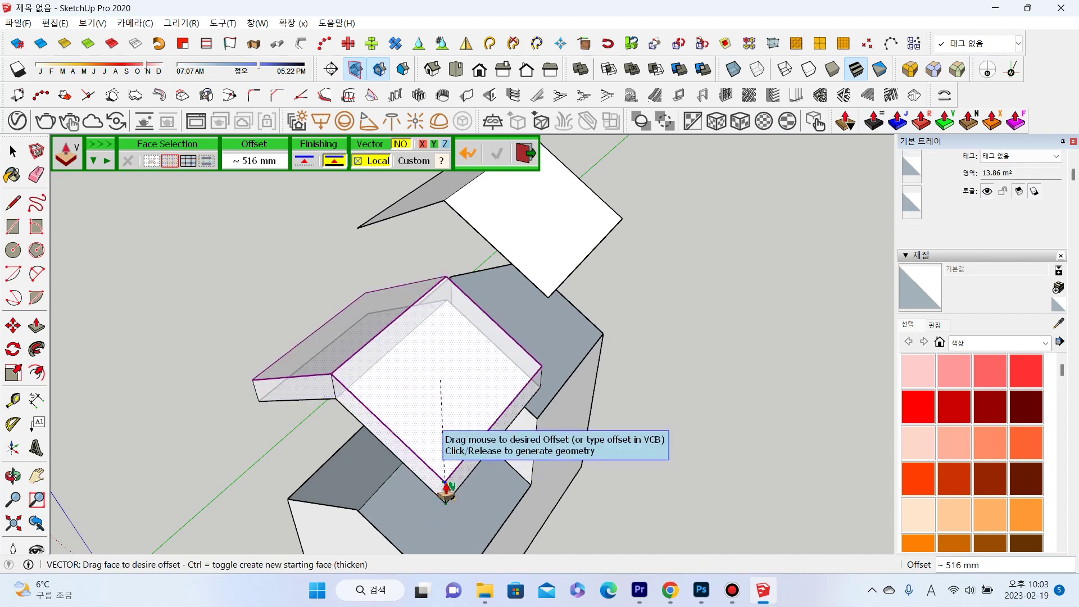
key(Return)
click(150, 249)
middle_drag(150, 248, 472, 270)
scroll(478, 273, up, 3)
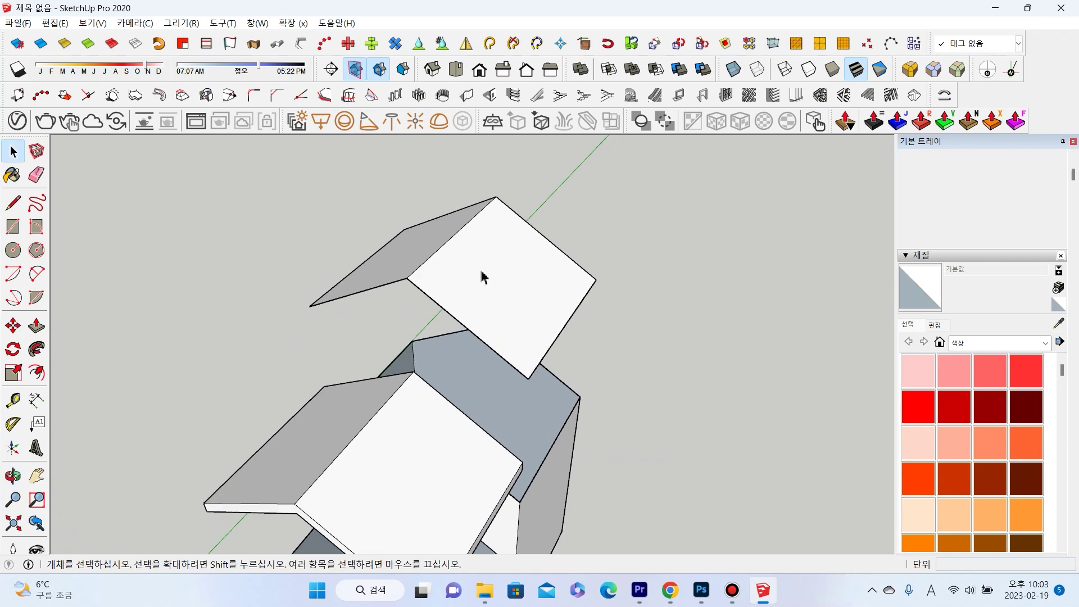
Thicken the whole upper roof copy 200 mm, locked to the vertical axis.
triple_click(424, 248)
click(945, 120)
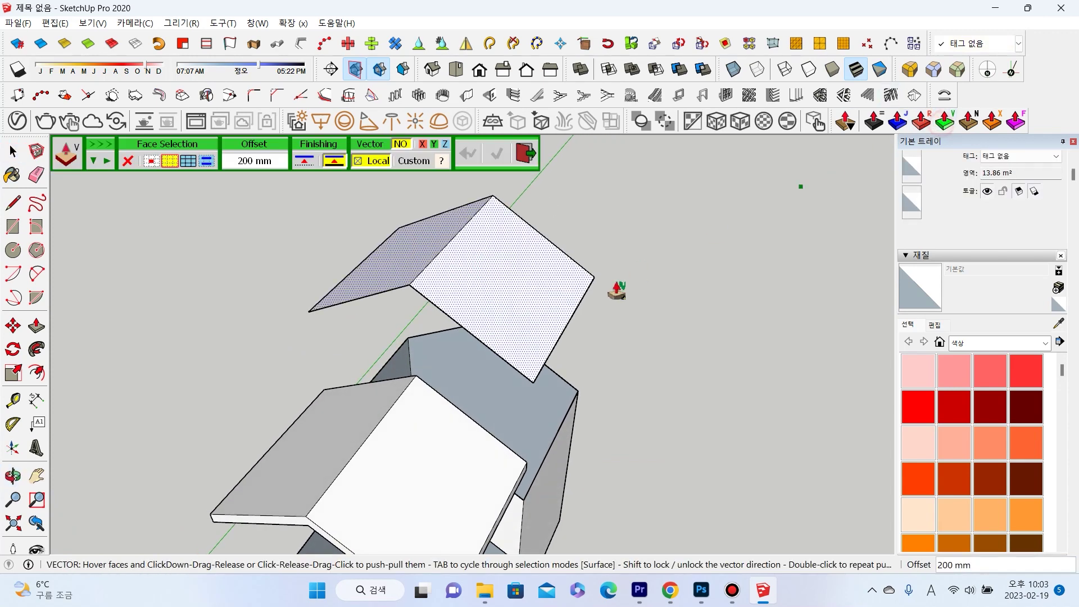
click(533, 384)
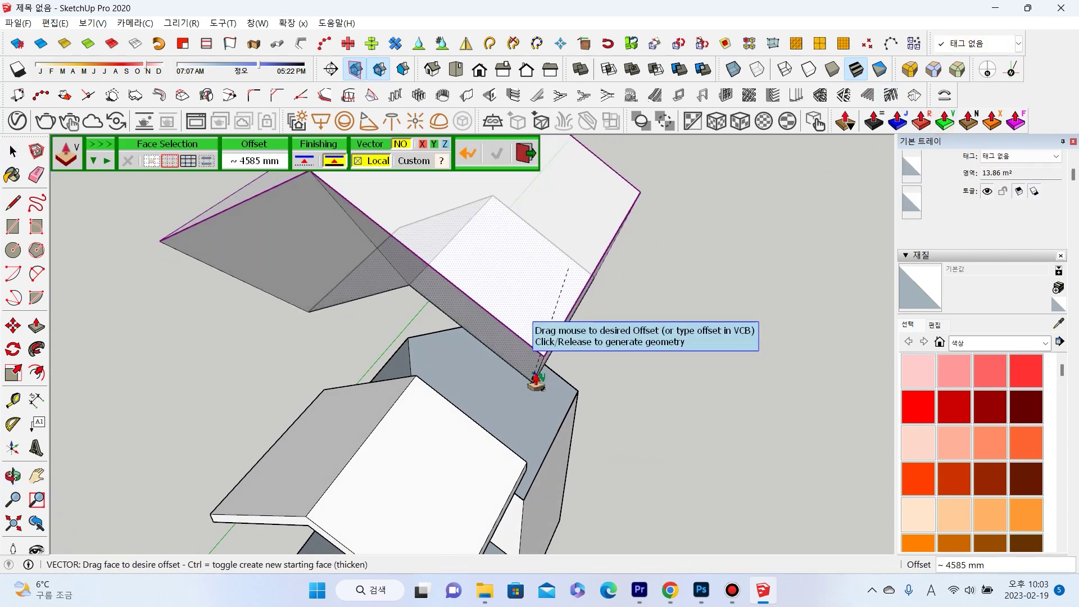
key(Up)
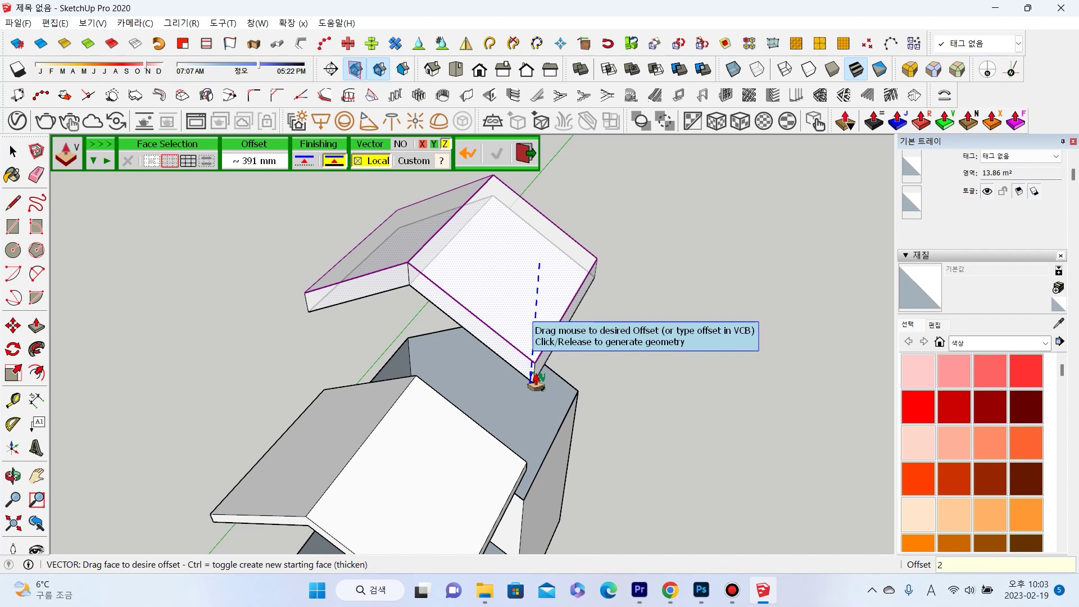
key(Return)
Select both thickened roofs and make them a group.
key(space)
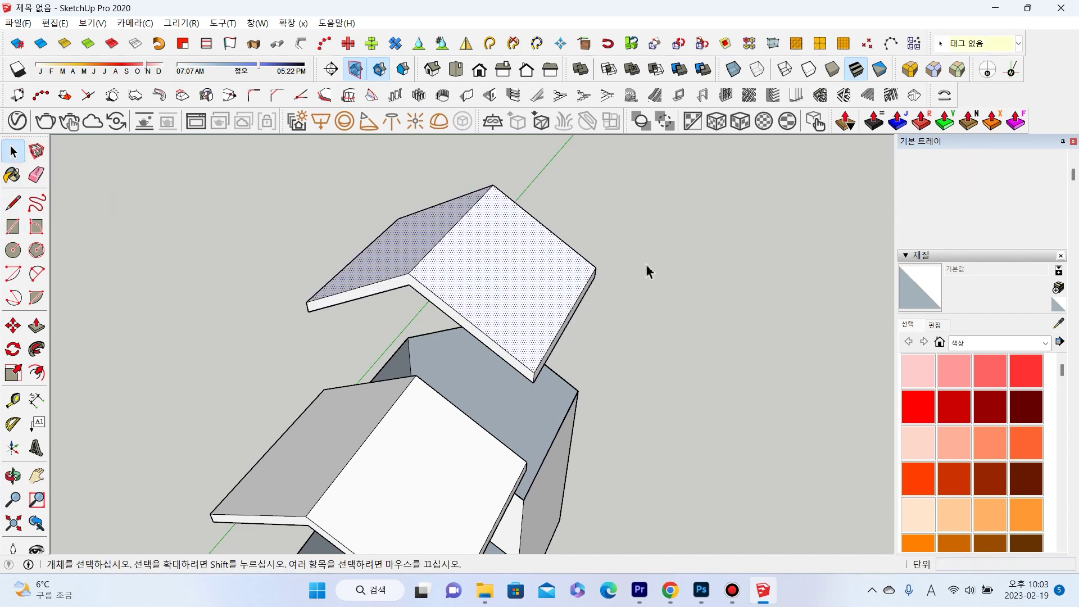
click(511, 276)
triple_click(511, 276)
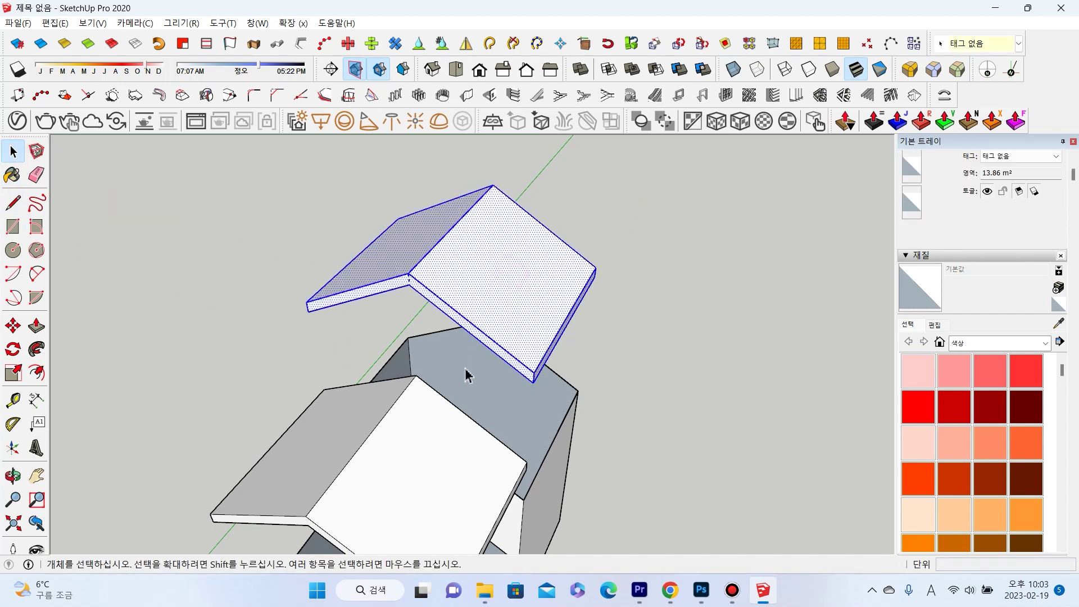
shift+triple_click(432, 456)
right_click(438, 444)
click(515, 261)
Orbit the view and delete the roof group to clear it away from the house body.
mouse_move(515, 260)
middle_down()
mouse_move(490, 251)
mouse_move(539, 352)
mouse_move(414, 356)
mouse_move(402, 325)
middle_up()
key(Delete)
scroll(444, 363, up, 3)
scroll(388, 366, up, 2)
Pull the block's left face 200 mm with Ctrl to keep the original face.
click(393, 338)
click(36, 326)
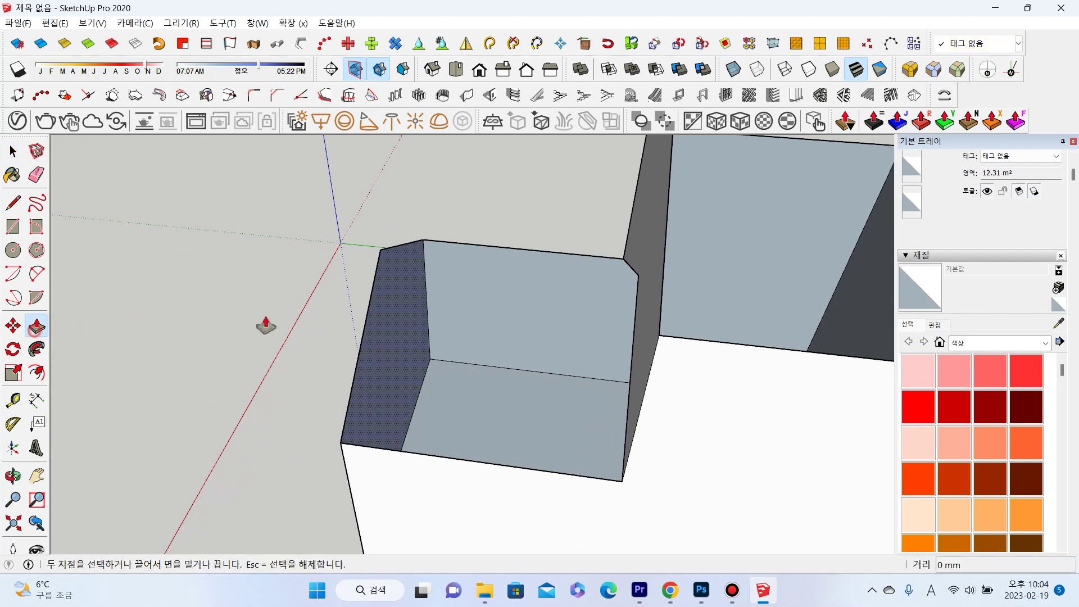
click(385, 323)
key(ctrl)
text(2)
key(Return)
mouse_move(415, 331)
middle_down()
mouse_move(686, 277)
mouse_move(540, 338)
middle_up()
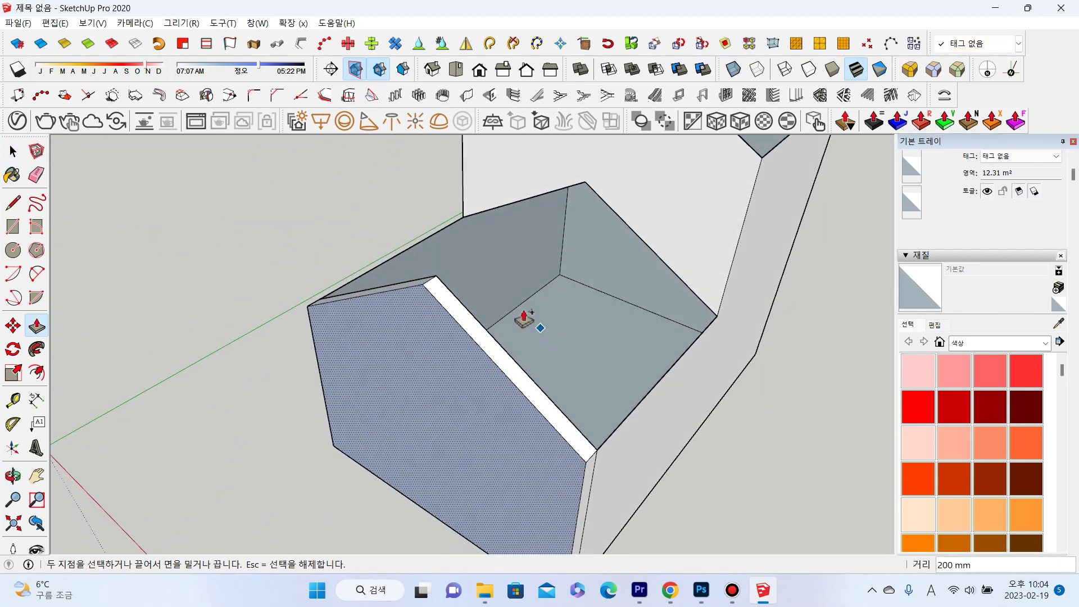
Push the top face 200 mm.
key(space)
click(458, 253)
key(p)
click(484, 263)
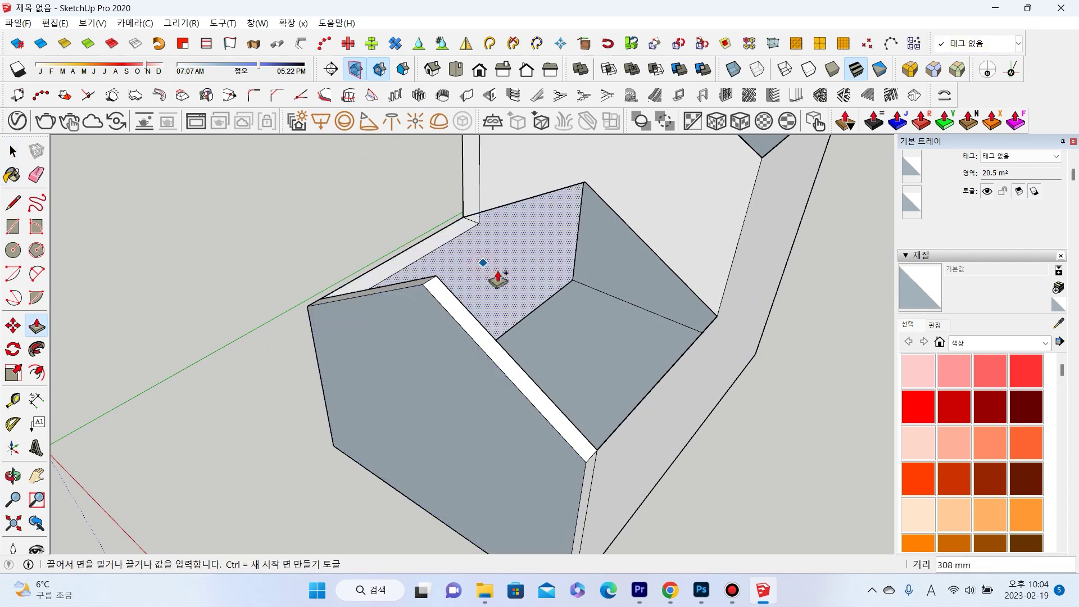
text(00)
key(Return)
mouse_move(495, 277)
middle_down()
mouse_move(651, 349)
mouse_move(819, 217)
mouse_move(592, 315)
middle_up()
Push the right inner face 200 mm inward.
click(641, 266)
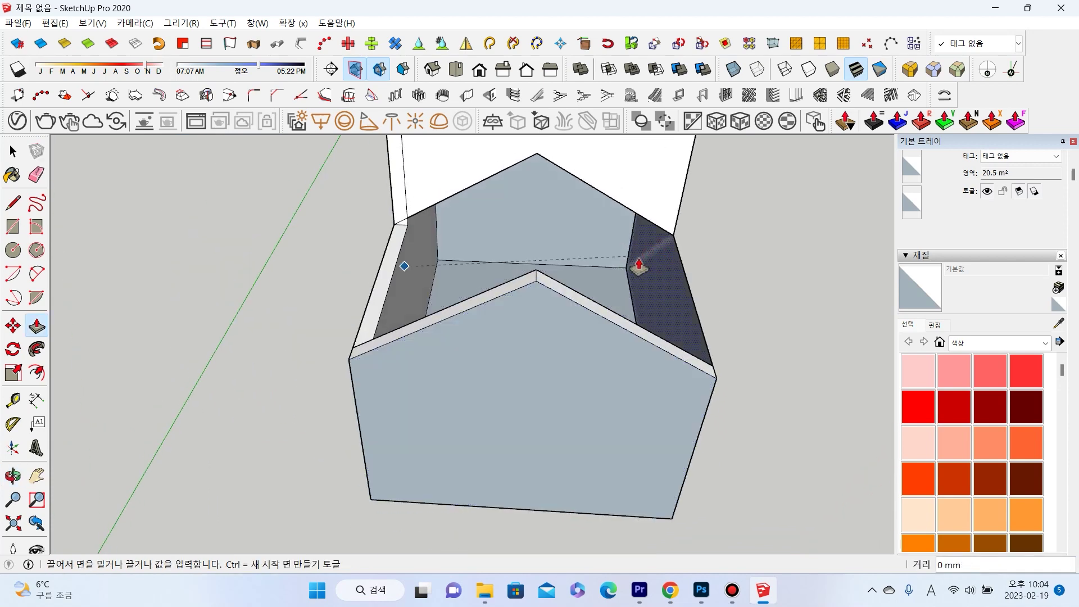
click(623, 282)
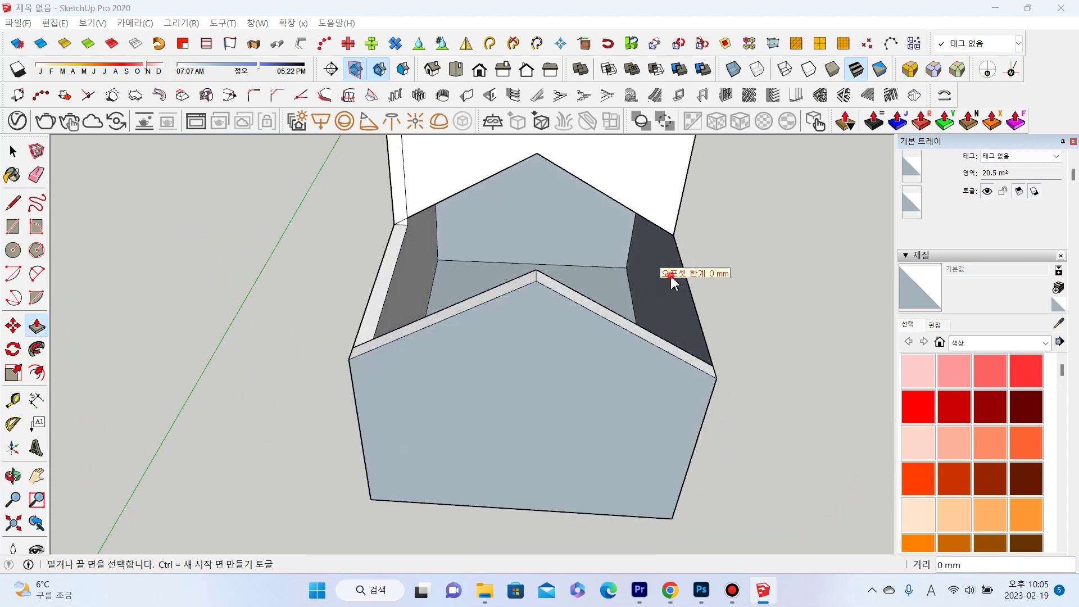
click(660, 305)
key(q)
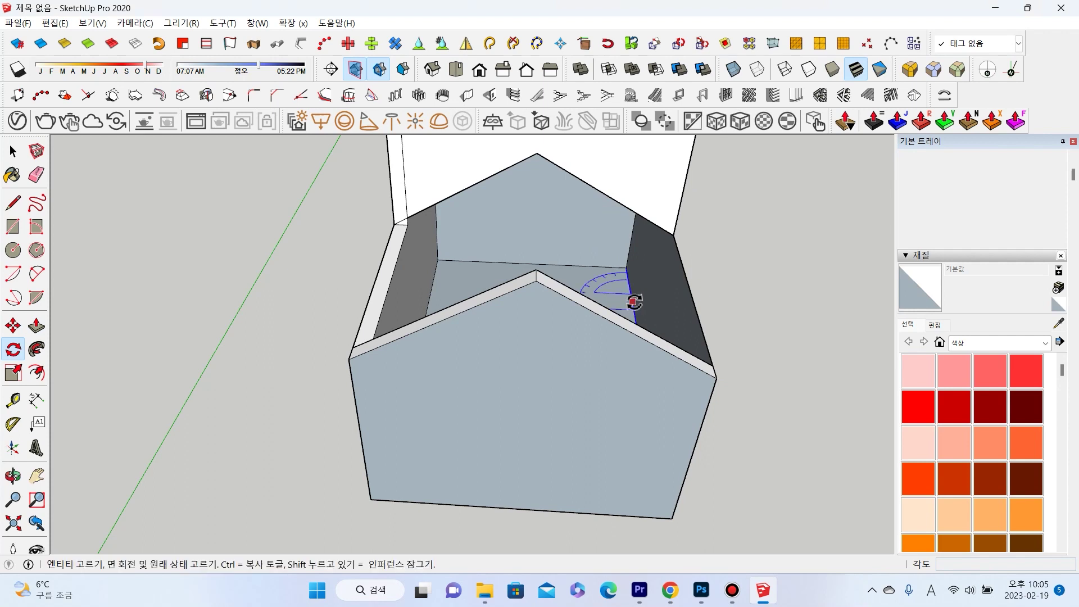
key(p)
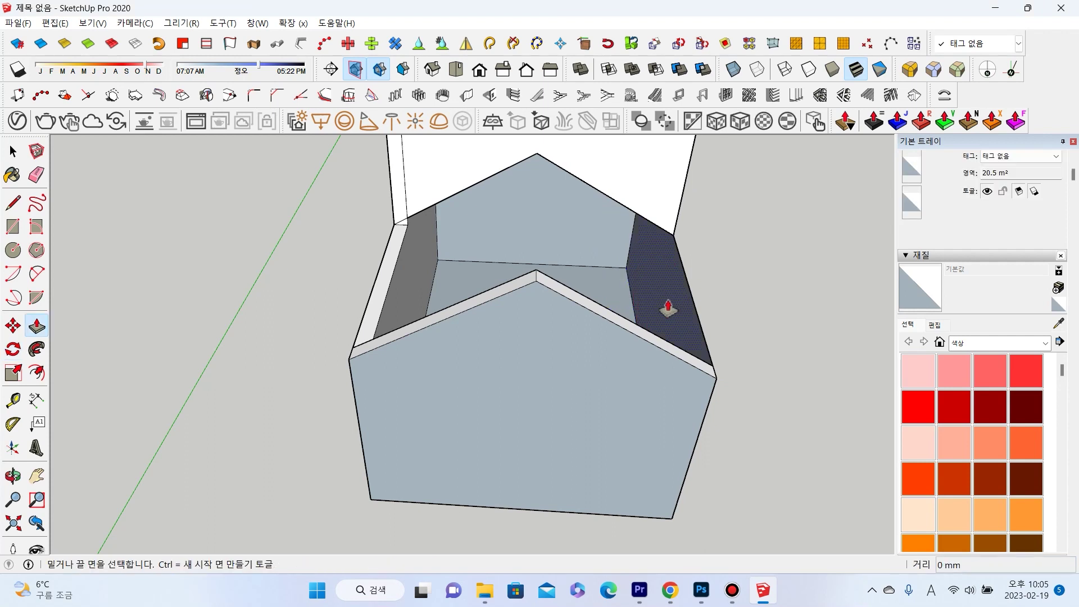
click(667, 303)
click(603, 296)
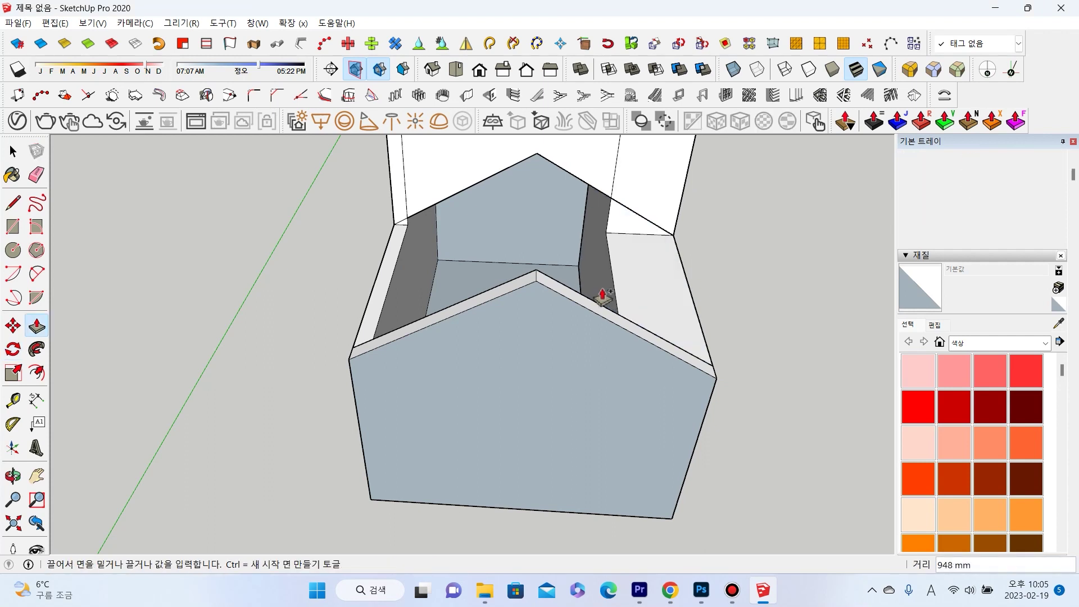
key(Return)
mouse_move(655, 332)
middle_down()
mouse_move(679, 256)
mouse_move(607, 248)
mouse_move(638, 233)
middle_up()
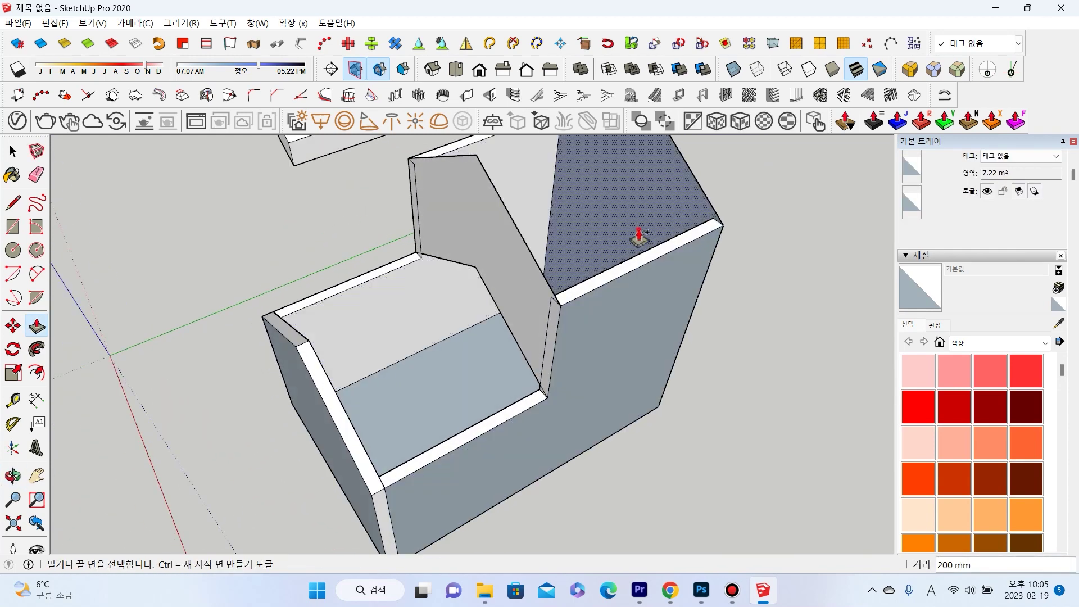
Push the back face out to thicken the back wall.
click(638, 233)
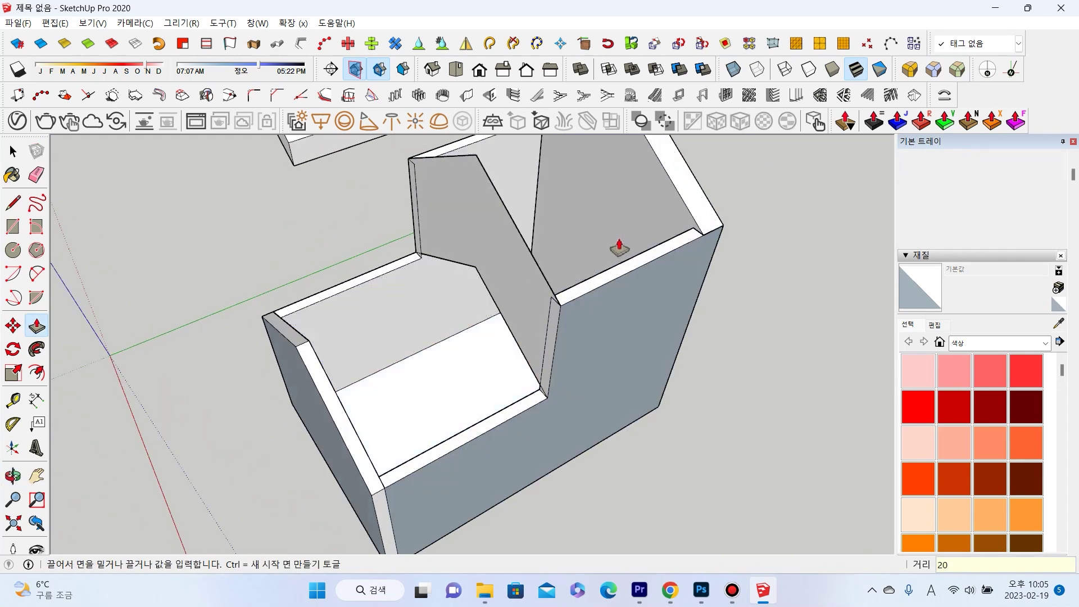
text(0)
click(619, 248)
mouse_move(619, 248)
middle_down()
mouse_move(483, 212)
mouse_move(484, 229)
mouse_move(558, 282)
mouse_move(503, 222)
middle_up()
click(518, 231)
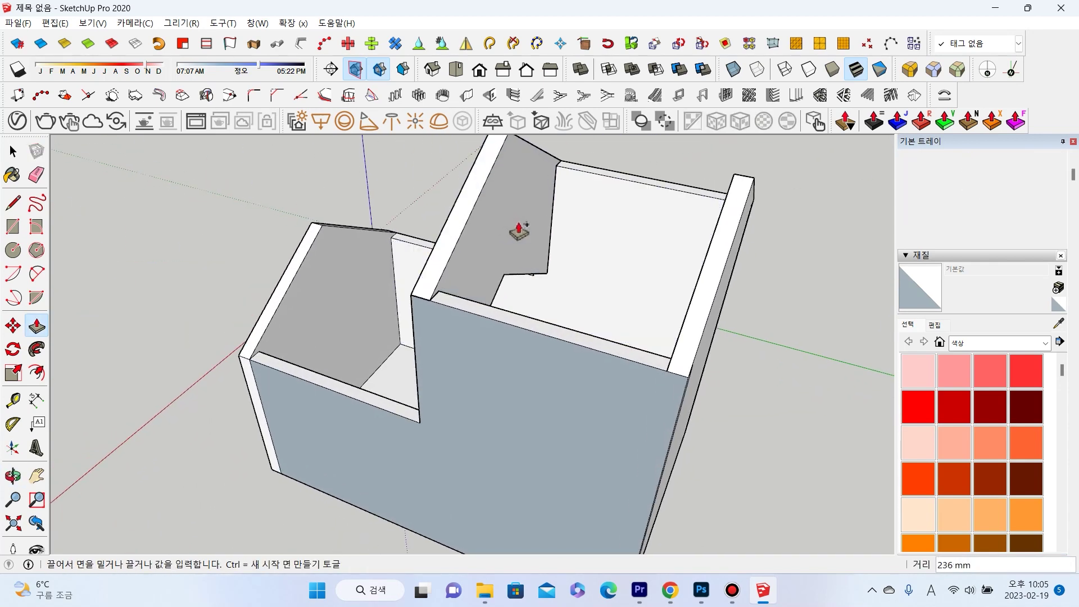
mouse_move(513, 234)
middle_down()
mouse_move(469, 313)
mouse_move(511, 340)
mouse_move(583, 284)
mouse_move(662, 344)
mouse_move(472, 354)
mouse_move(219, 223)
middle_up()
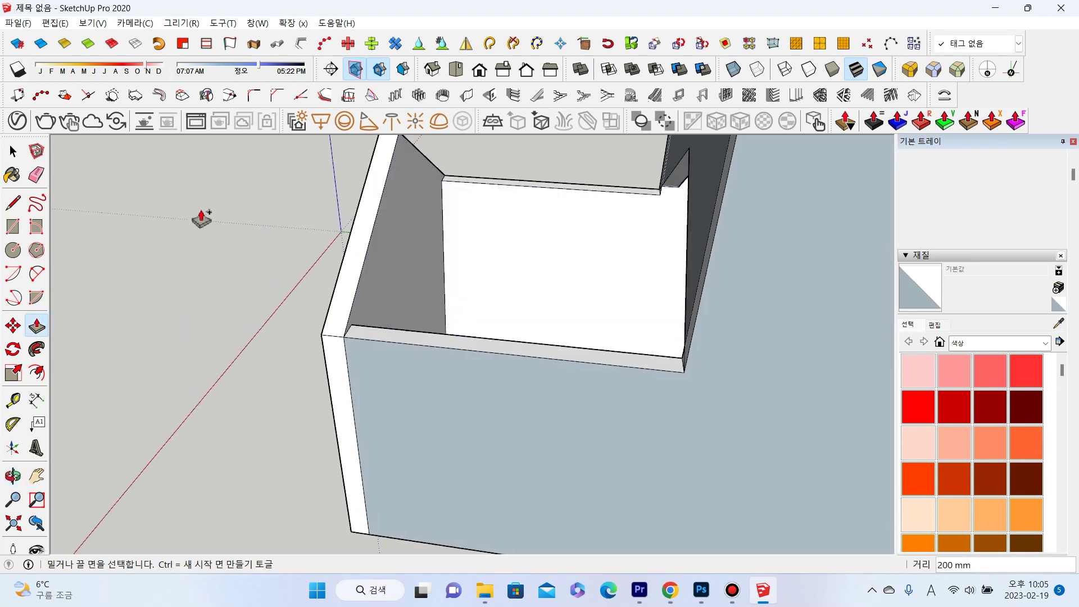
key(space)
scroll(357, 347, up, 2)
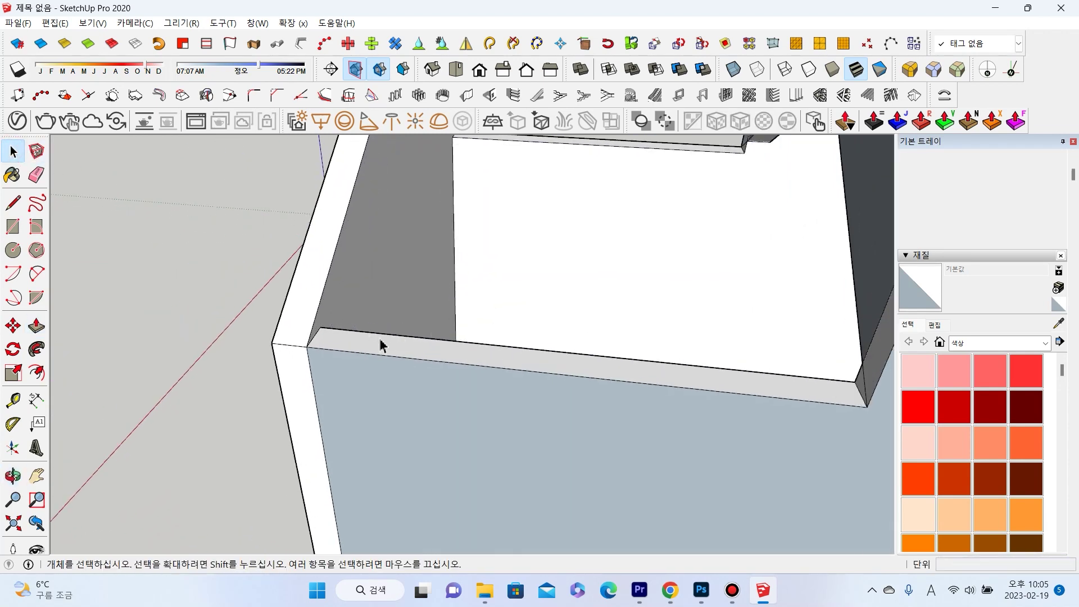
Orbit around the box and select its 2600 mm wall edge.
click(381, 345)
mouse_move(446, 348)
middle_down()
mouse_move(644, 337)
mouse_move(646, 351)
middle_up()
key(m)
mouse_move(636, 286)
middle_down()
mouse_move(764, 206)
mouse_move(555, 394)
mouse_move(582, 233)
mouse_move(585, 267)
mouse_move(212, 264)
mouse_move(127, 233)
middle_up()
scroll(766, 191, down, 1)
scroll(767, 185, down, 3)
key(space)
click(579, 284)
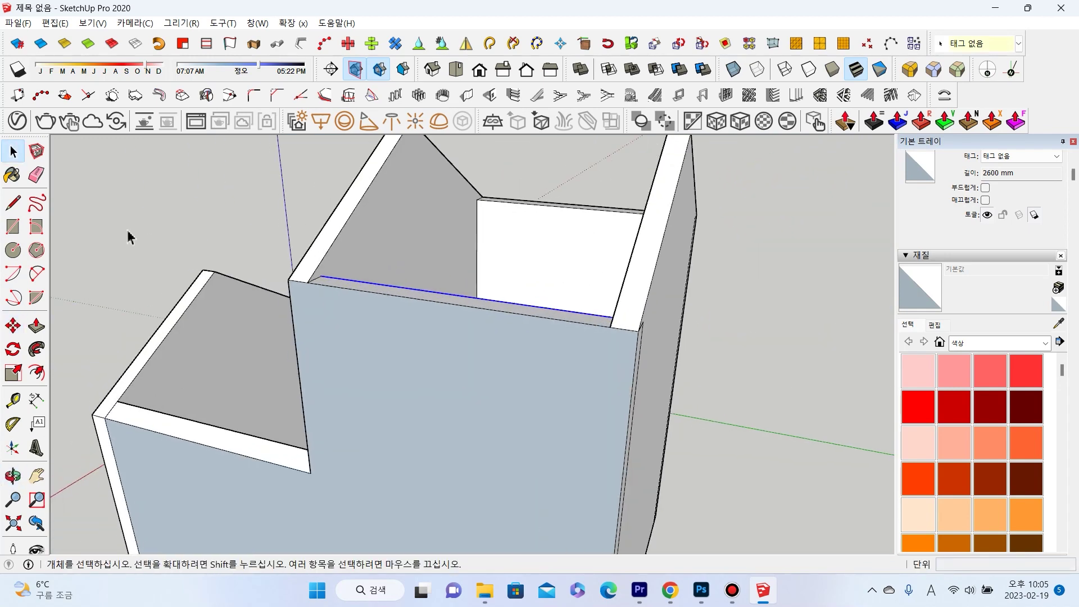
Orbit to view the walls and notch from above and from another side.
click(13, 326)
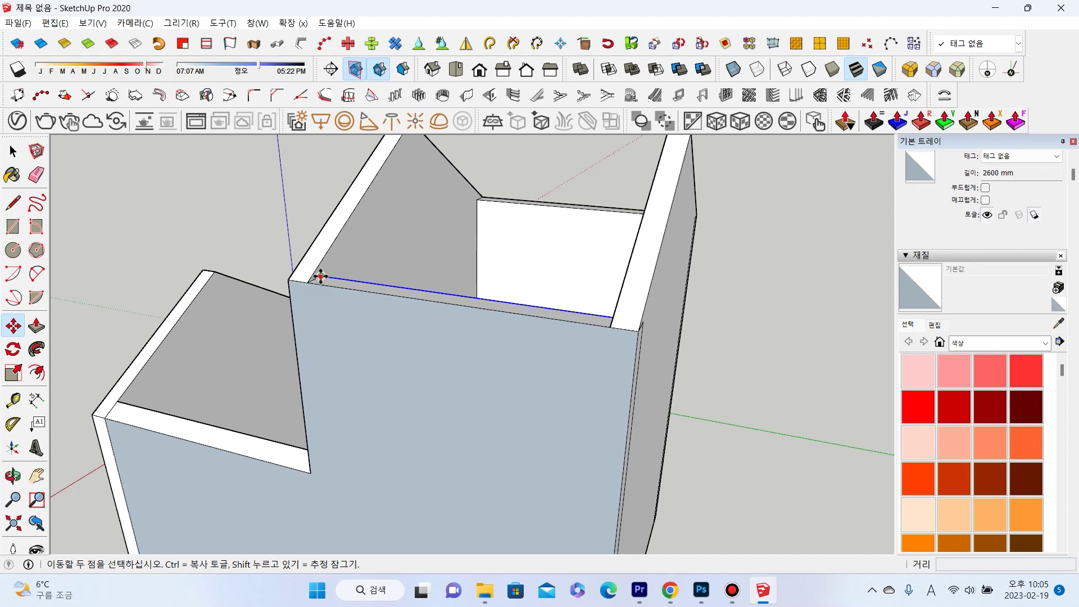
mouse_move(489, 193)
middle_down()
mouse_move(306, 234)
mouse_move(603, 259)
middle_up()
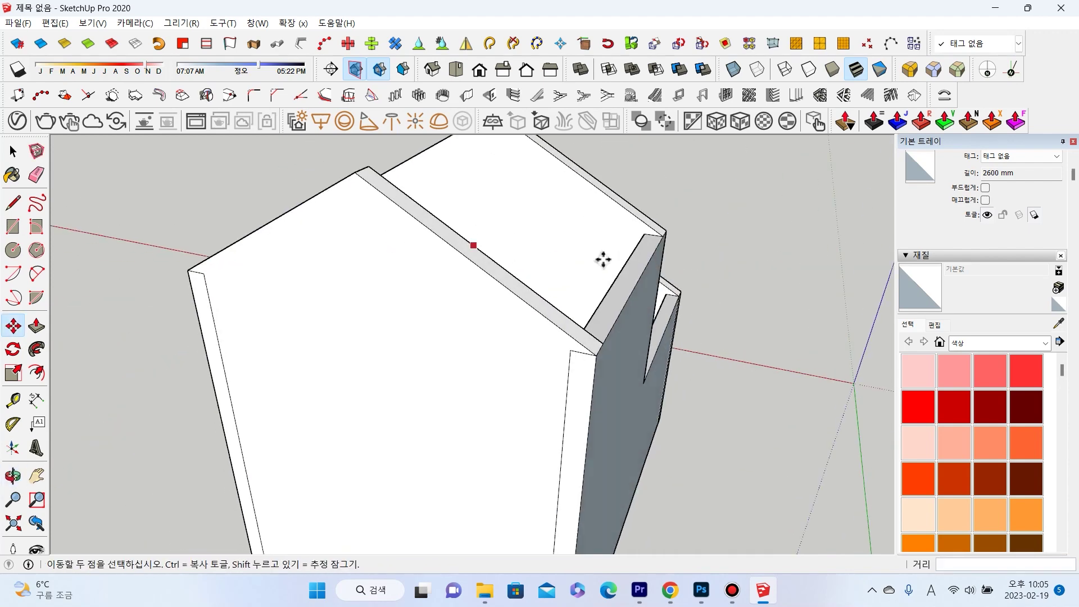
key(space)
key(m)
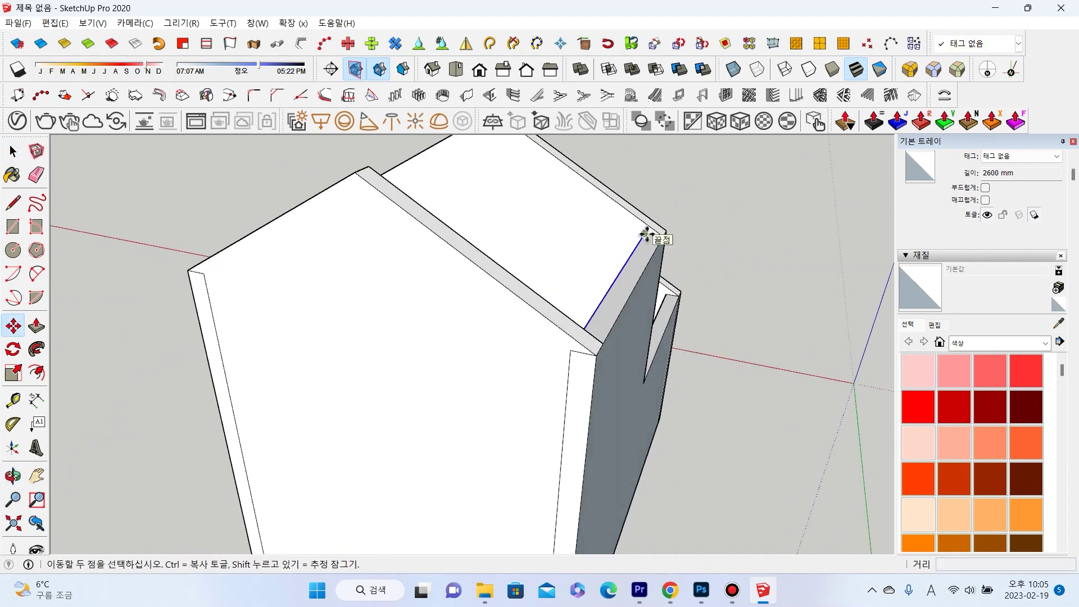
middle_drag(657, 221, 624, 313)
key(space)
scroll(584, 351, up, 2)
Select the floor face inside the walled box.
mouse_move(584, 351)
middle_down()
mouse_move(289, 304)
mouse_move(93, 245)
middle_up()
click(15, 323)
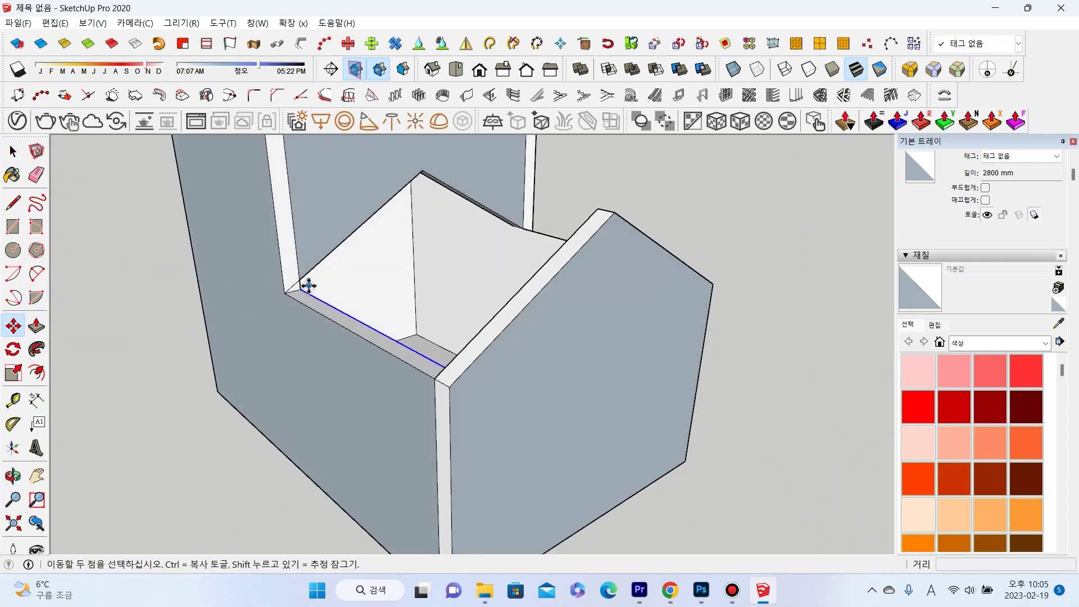
mouse_move(301, 281)
middle_down()
mouse_move(349, 234)
mouse_move(434, 233)
mouse_move(333, 306)
mouse_move(474, 272)
mouse_move(409, 210)
mouse_move(362, 258)
middle_up()
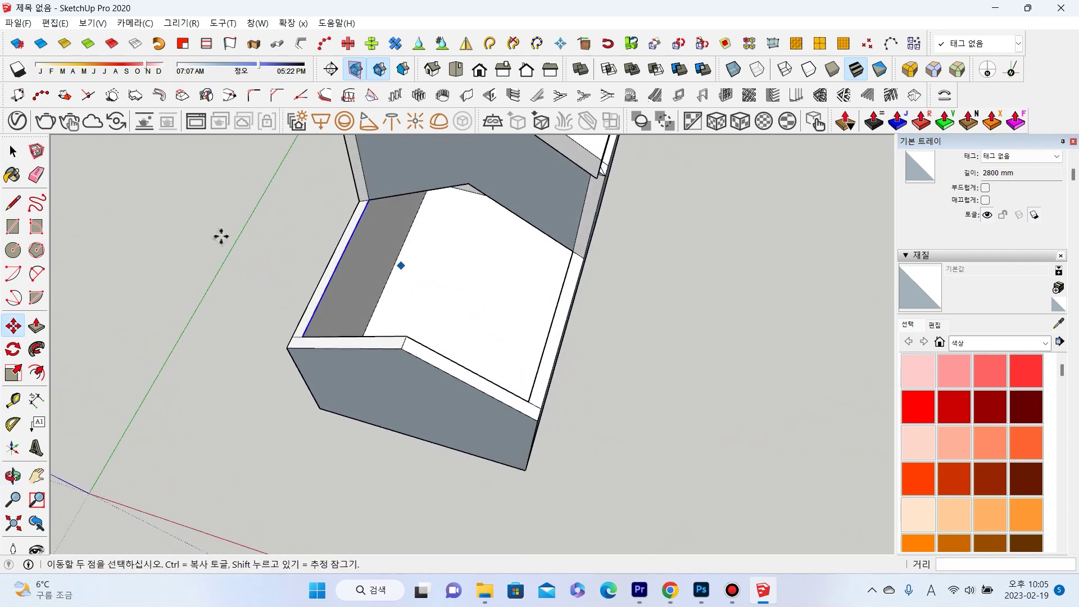
click(12, 151)
click(471, 304)
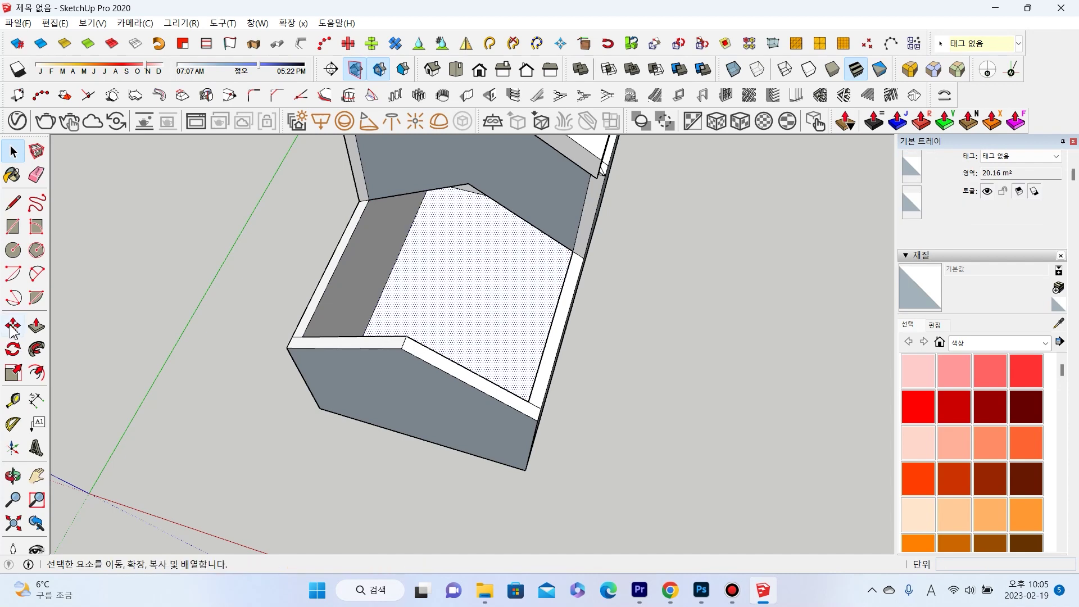
With Push/Pull active, orbit to the box's front face and turn on X-ray.
click(36, 325)
mouse_move(446, 292)
middle_down()
mouse_move(494, 270)
mouse_move(386, 379)
middle_up()
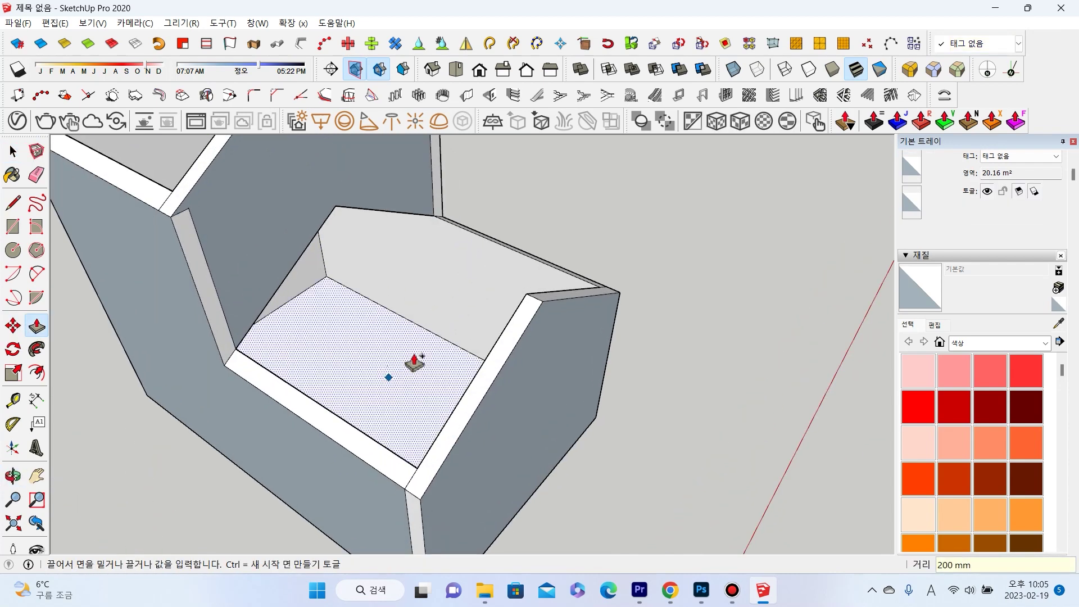
scroll(409, 365, down, 3)
mouse_move(326, 313)
middle_down()
mouse_move(566, 289)
mouse_move(606, 241)
middle_up()
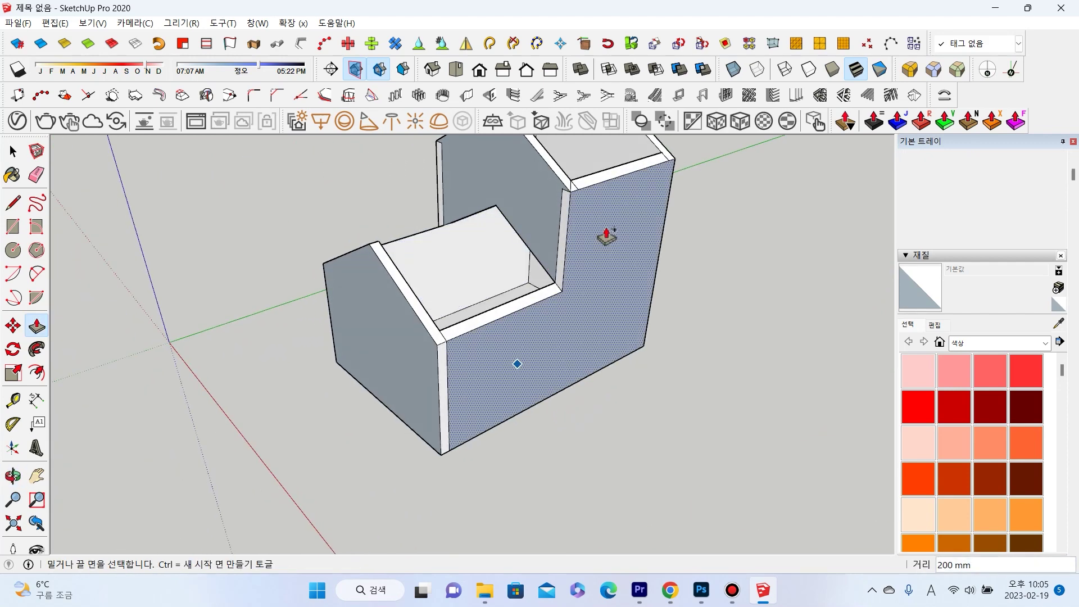
click(733, 69)
Orbit the transparent box to a higher view and pick the Eraser.
scroll(494, 422, up, 2)
middle_drag(494, 421, 233, 316)
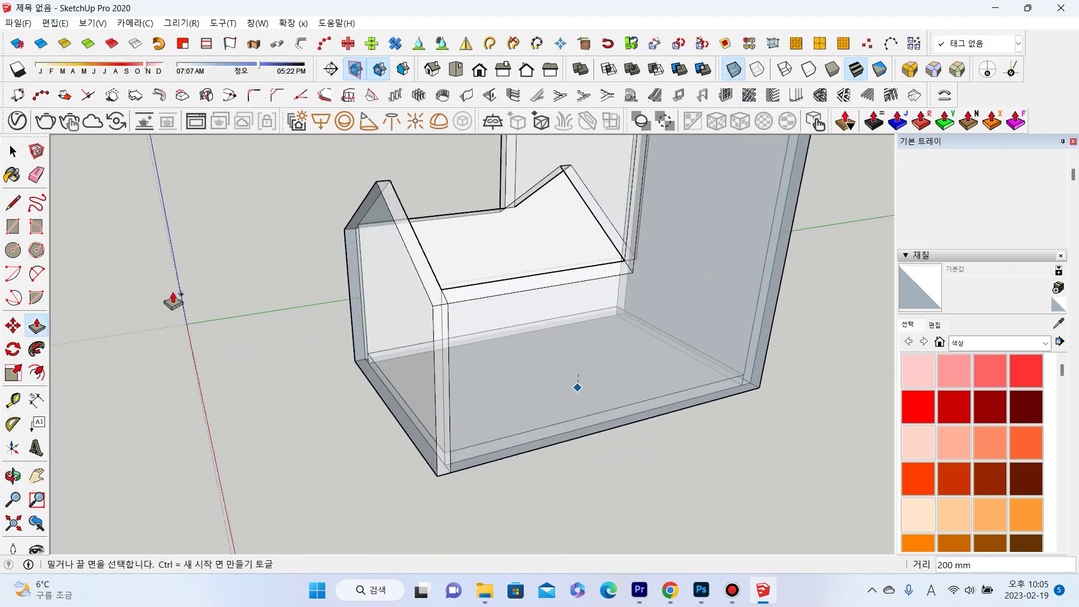
click(49, 177)
scroll(438, 323, up, 2)
mouse_move(437, 323)
middle_down()
mouse_move(450, 337)
mouse_move(456, 230)
middle_up()
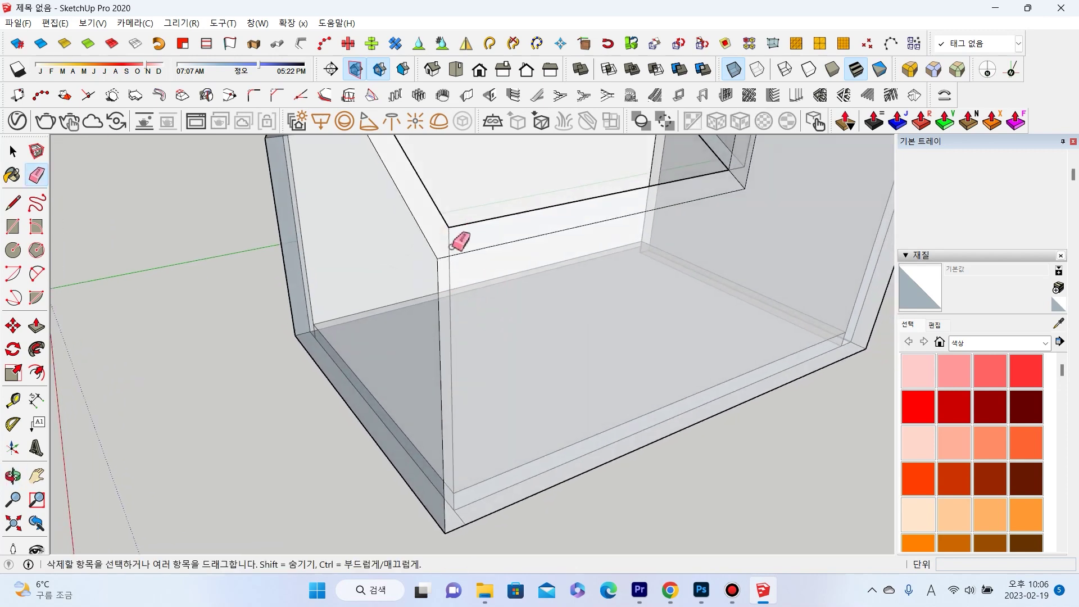
Erase the inner edge along the box's bottom front strip.
scroll(493, 436, up, 2)
scroll(479, 510, up, 2)
mouse_move(479, 510)
middle_down()
mouse_move(436, 443)
mouse_move(415, 435)
middle_up()
click(407, 440)
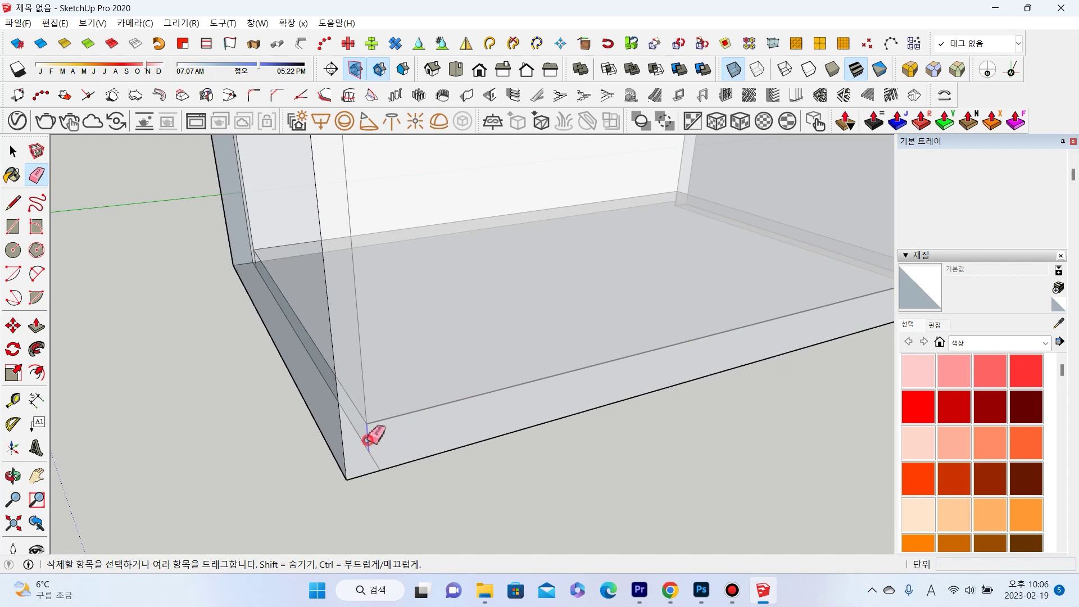
mouse_move(366, 440)
middle_down()
mouse_move(588, 410)
mouse_move(639, 410)
mouse_move(663, 437)
mouse_move(676, 425)
middle_up()
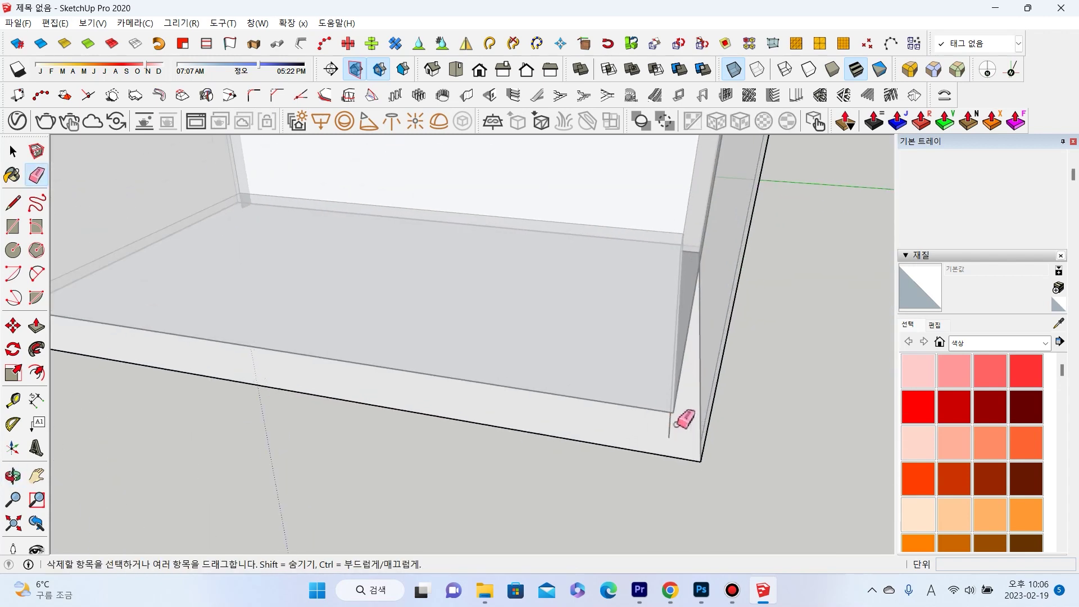
Orbit and zoom in toward the box's front-right gable corner and end walls.
scroll(677, 425, down, 3)
mouse_move(436, 373)
middle_down()
mouse_move(304, 380)
mouse_move(737, 409)
mouse_move(754, 382)
mouse_move(630, 444)
middle_up()
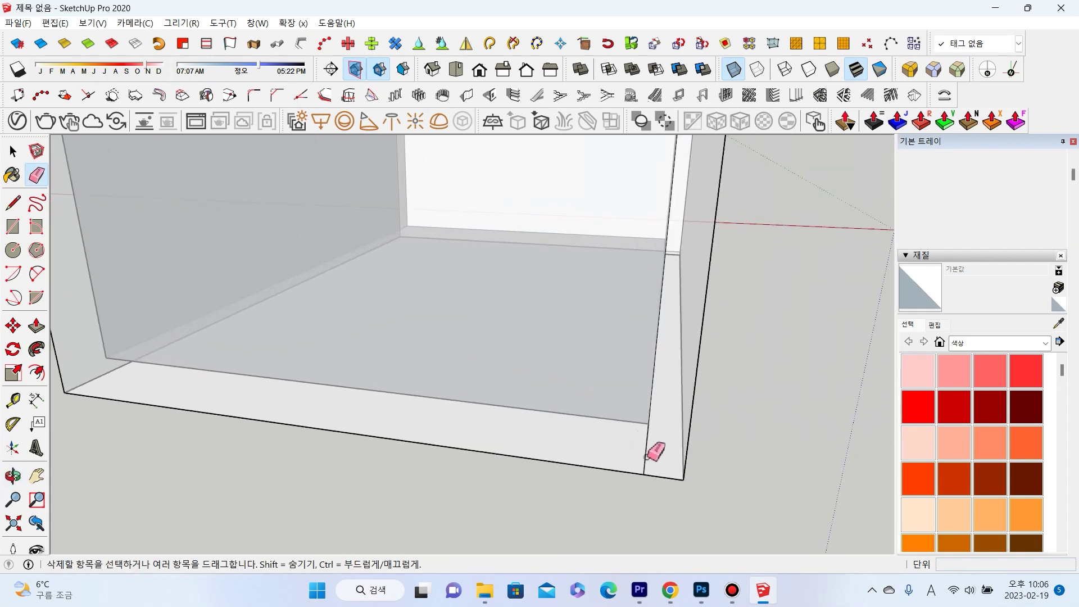
mouse_move(695, 434)
middle_down()
mouse_move(535, 436)
mouse_move(686, 386)
middle_up()
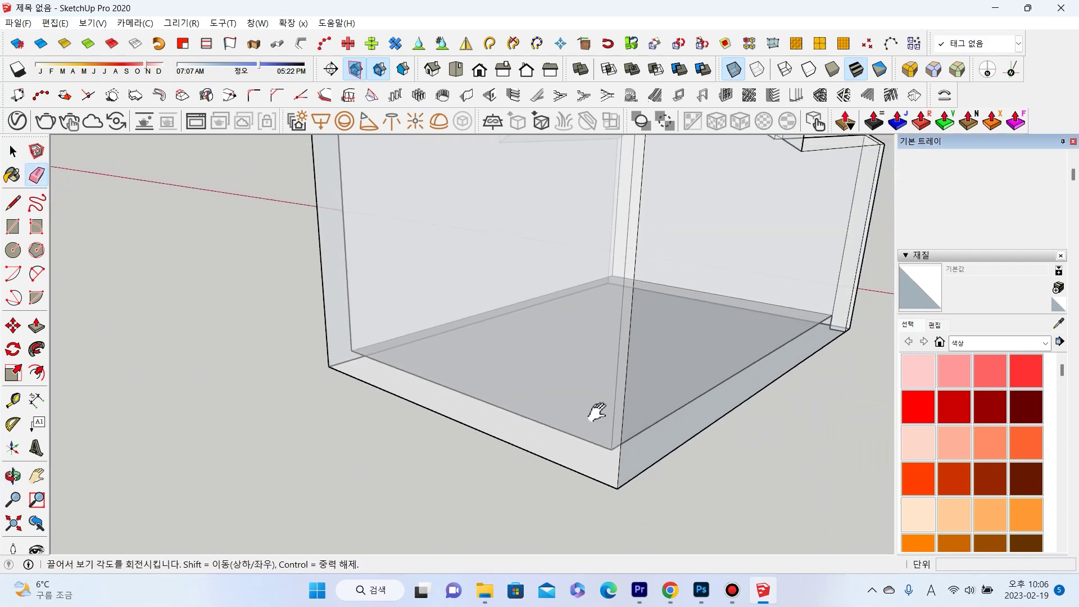
scroll(629, 370, up, 3)
scroll(631, 366, up, 2)
scroll(629, 393, up, 1)
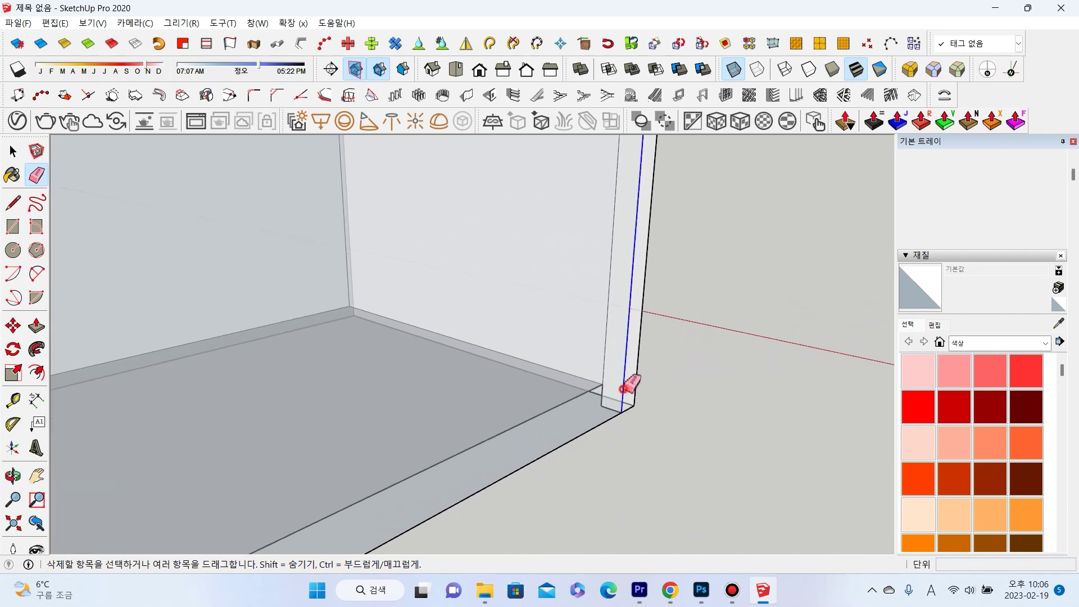
scroll(624, 388, up, 1)
scroll(618, 382, down, 5)
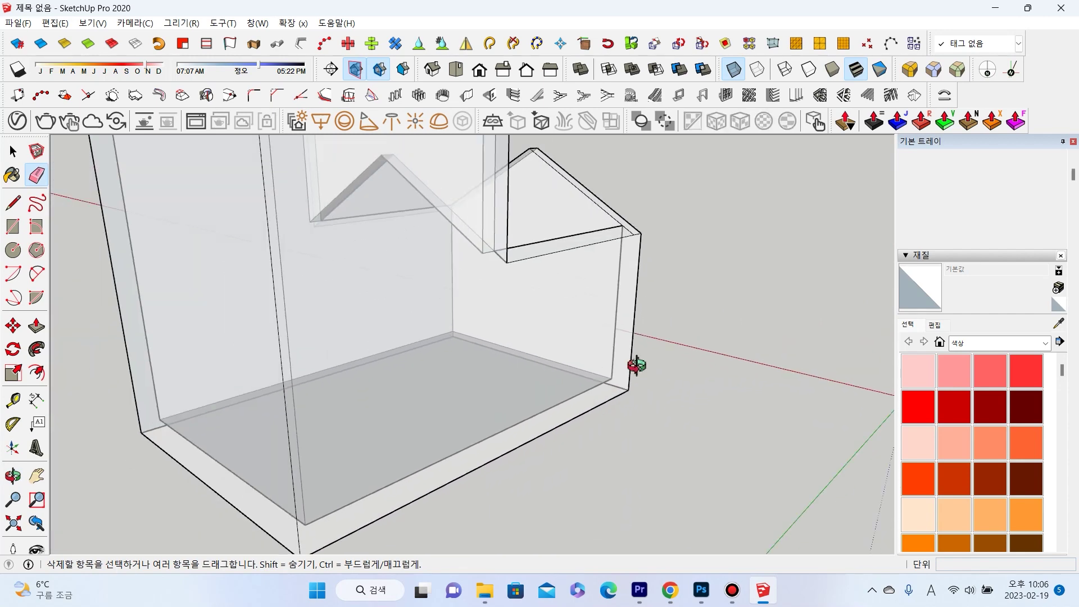
middle_drag(645, 362, 609, 361)
scroll(631, 270, up, 2)
scroll(623, 293, up, 1)
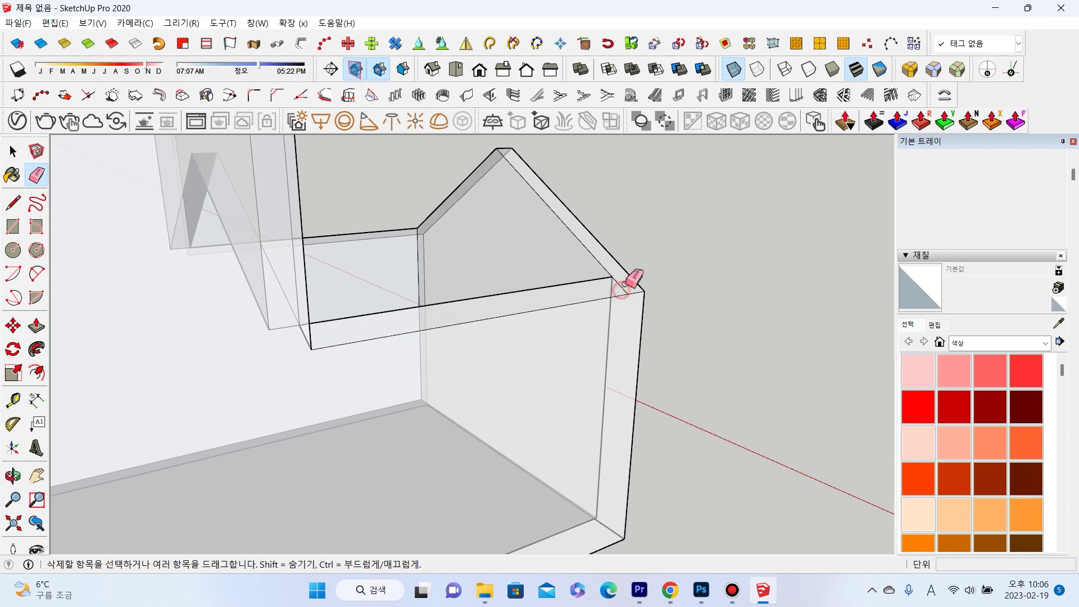
scroll(562, 286, up, 2)
scroll(440, 301, up, 1)
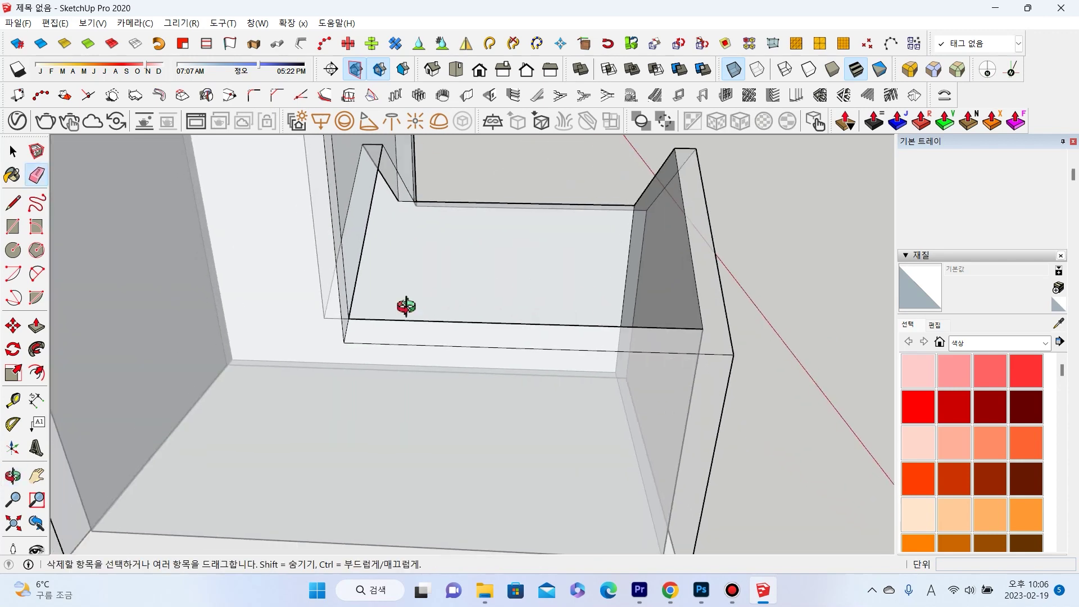
scroll(337, 301, up, 2)
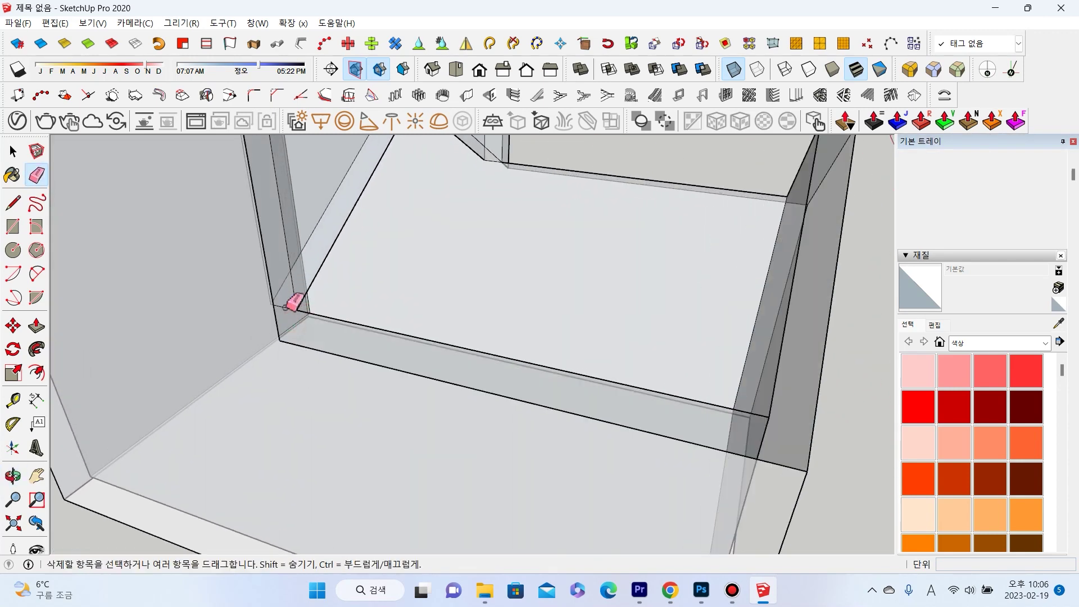
middle_drag(308, 289, 393, 238)
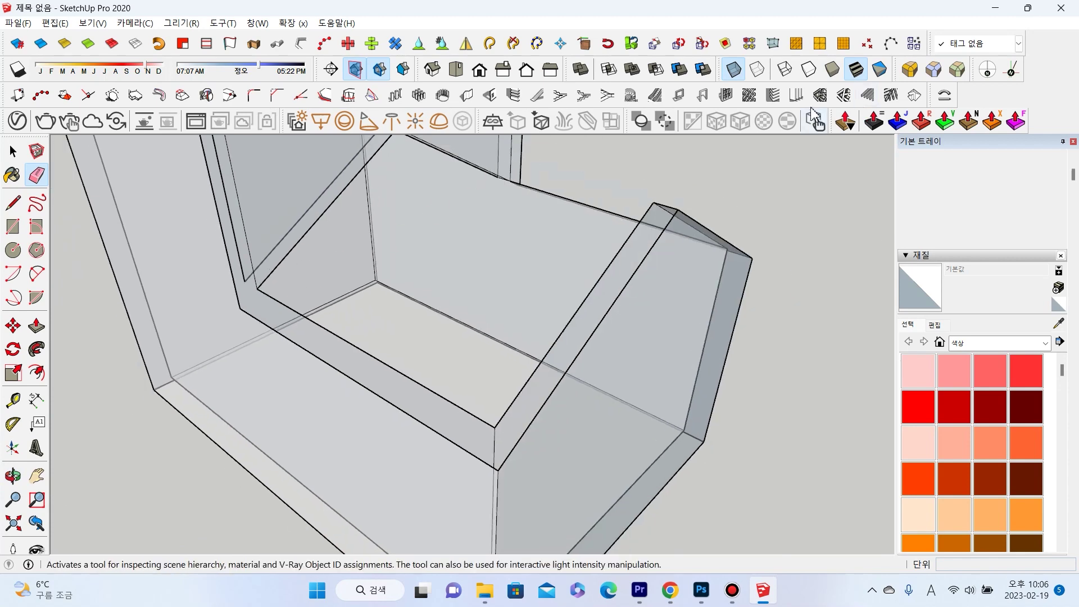
Erase the leftover wall edge and the thin strip along the wall top.
click(381, 272)
scroll(257, 275, up, 2)
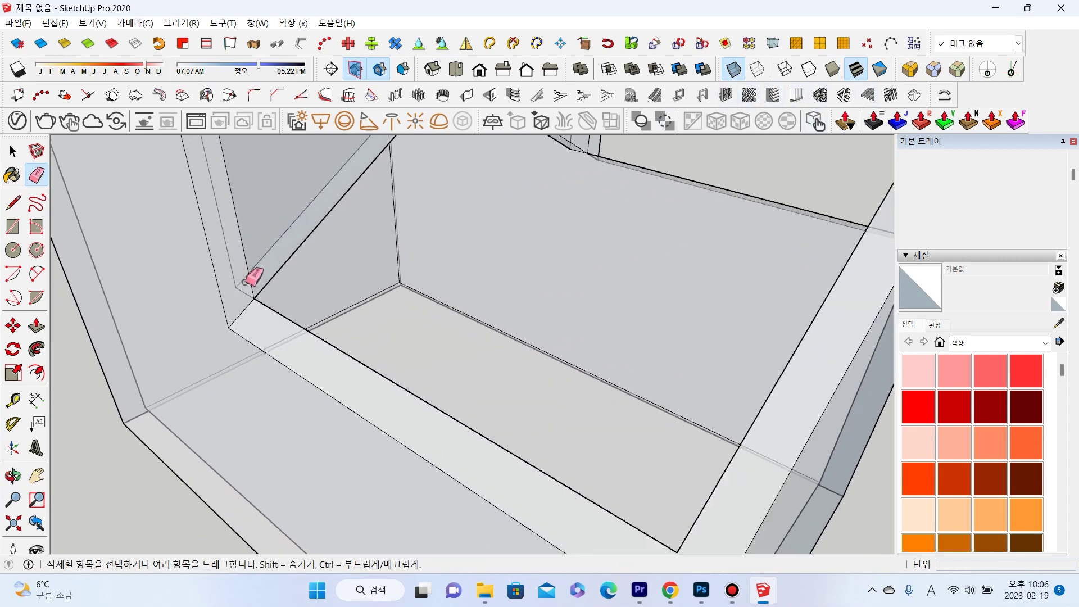
scroll(321, 266, down, 2)
middle_drag(616, 216, 596, 312)
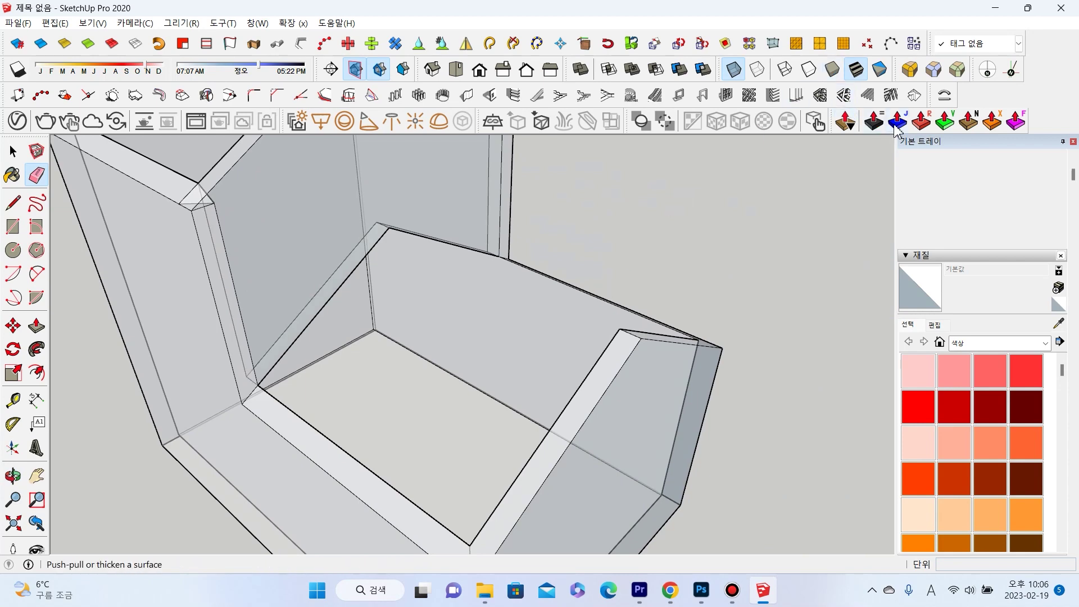
mouse_move(618, 292)
middle_down()
mouse_move(443, 346)
mouse_move(457, 306)
mouse_move(464, 366)
middle_up()
key(z)
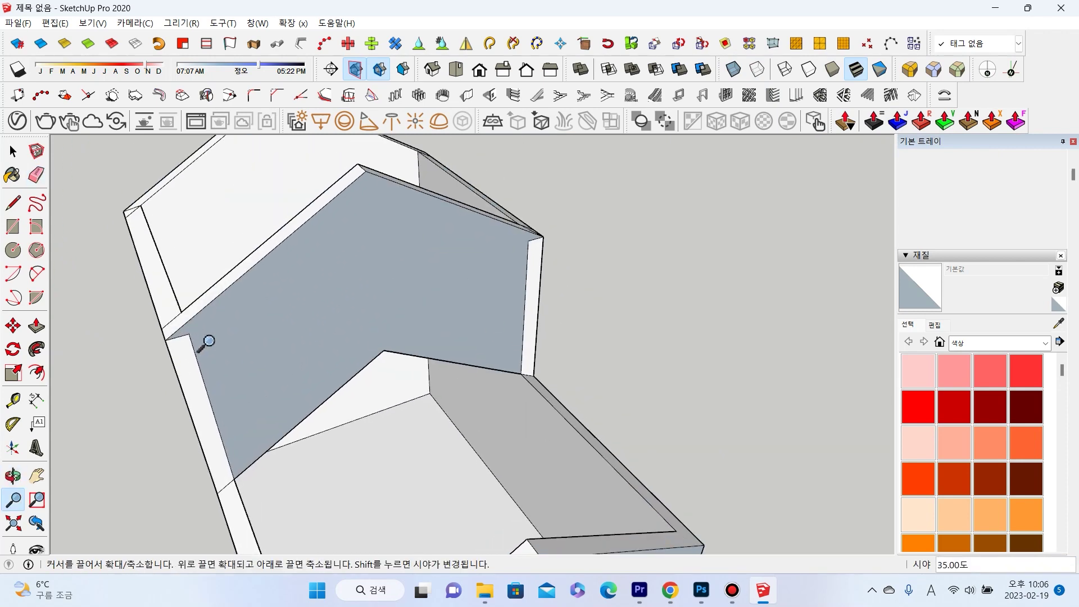
key(e)
mouse_move(181, 356)
middle_down()
mouse_move(181, 338)
mouse_move(208, 343)
middle_up()
click(198, 353)
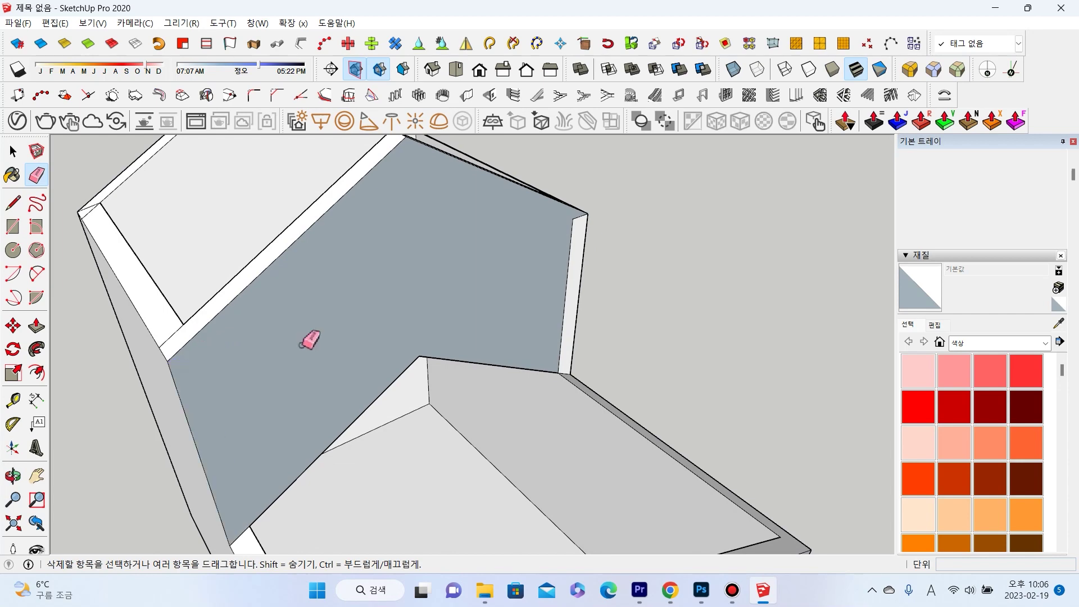
middle_drag(360, 336, 471, 247)
click(560, 220)
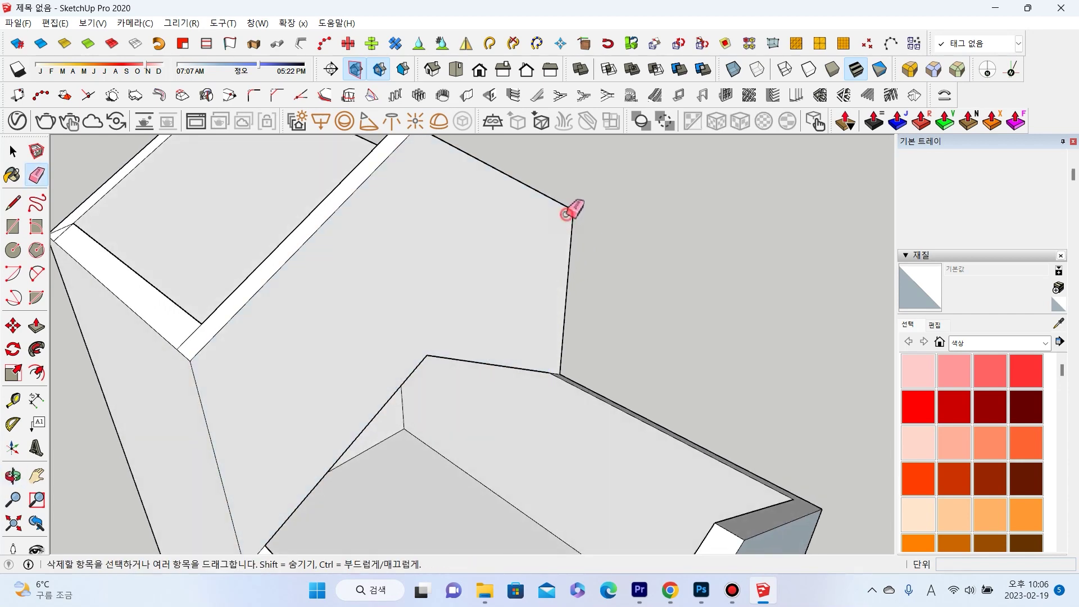
Orbit and zoom around the box to check the walls, corner and underside.
scroll(579, 244, down, 3)
scroll(573, 217, up, 3)
mouse_move(573, 217)
middle_down()
mouse_move(650, 277)
mouse_move(442, 235)
mouse_move(445, 277)
mouse_move(544, 261)
middle_up()
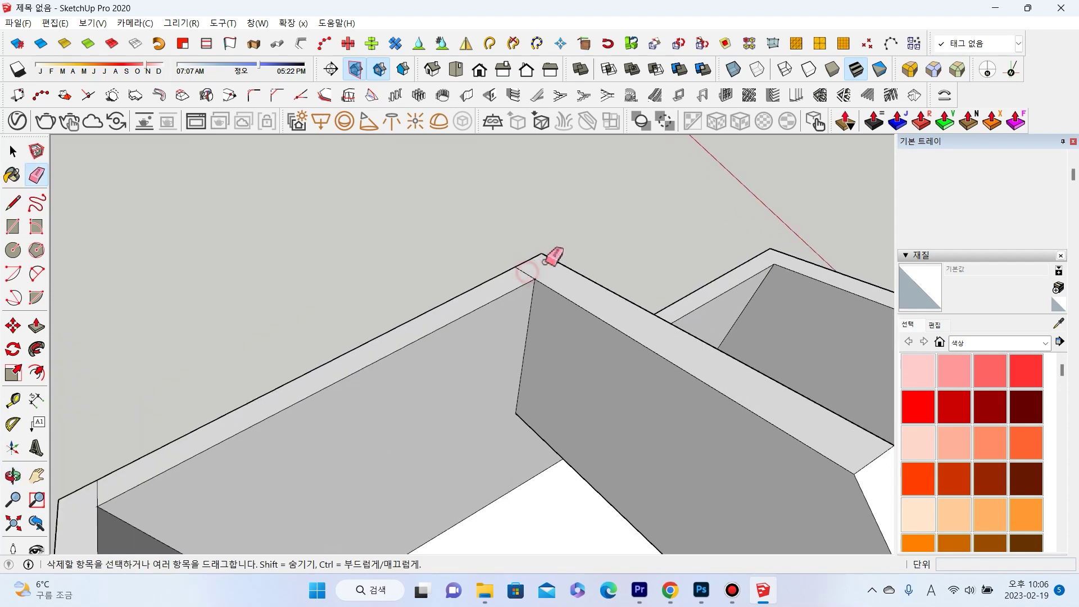
scroll(531, 270, up, 3)
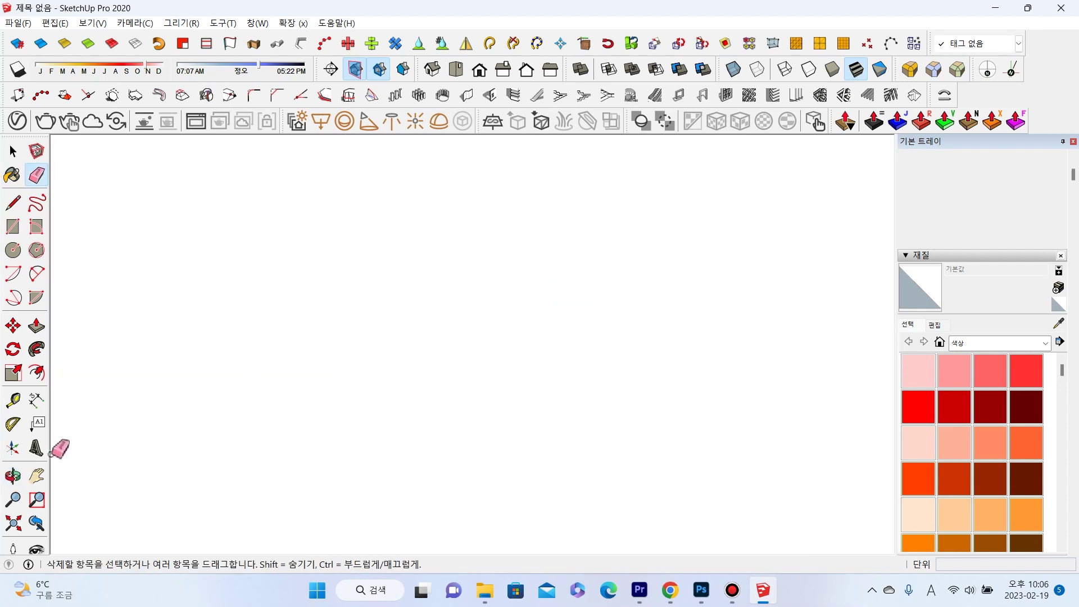
scroll(219, 446, down, 3)
mouse_move(219, 445)
middle_down()
mouse_move(453, 351)
mouse_move(430, 303)
mouse_move(446, 260)
middle_up()
key(e)
scroll(356, 332, up, 5)
mouse_move(513, 232)
middle_down()
mouse_move(414, 373)
mouse_move(267, 393)
mouse_move(508, 427)
mouse_move(451, 381)
mouse_move(443, 386)
mouse_move(479, 448)
mouse_move(373, 299)
mouse_move(470, 234)
mouse_move(518, 365)
mouse_move(513, 337)
mouse_move(573, 352)
mouse_move(344, 344)
mouse_move(560, 293)
middle_up()
scroll(452, 324, up, 2)
scroll(202, 375, up, 1)
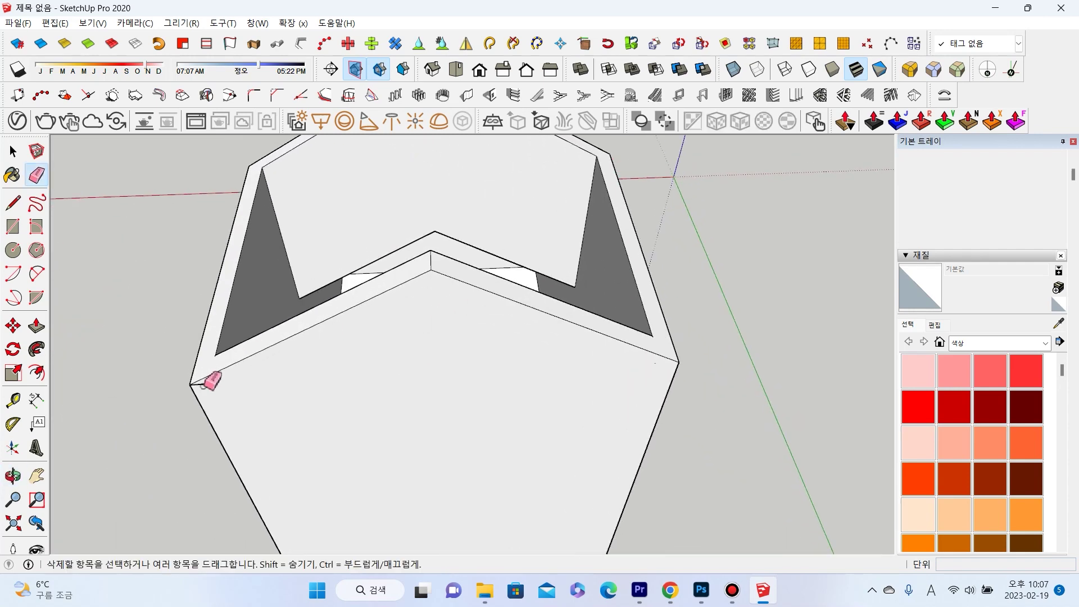
mouse_move(201, 375)
middle_down()
mouse_move(356, 361)
mouse_move(511, 183)
middle_up()
scroll(541, 194, up, 2)
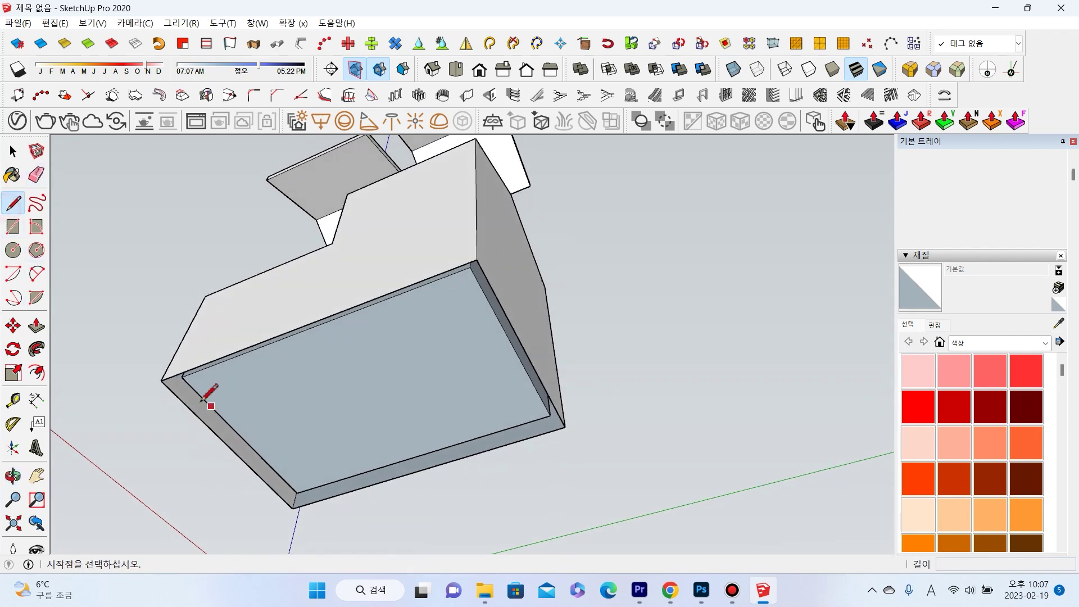
click(160, 382)
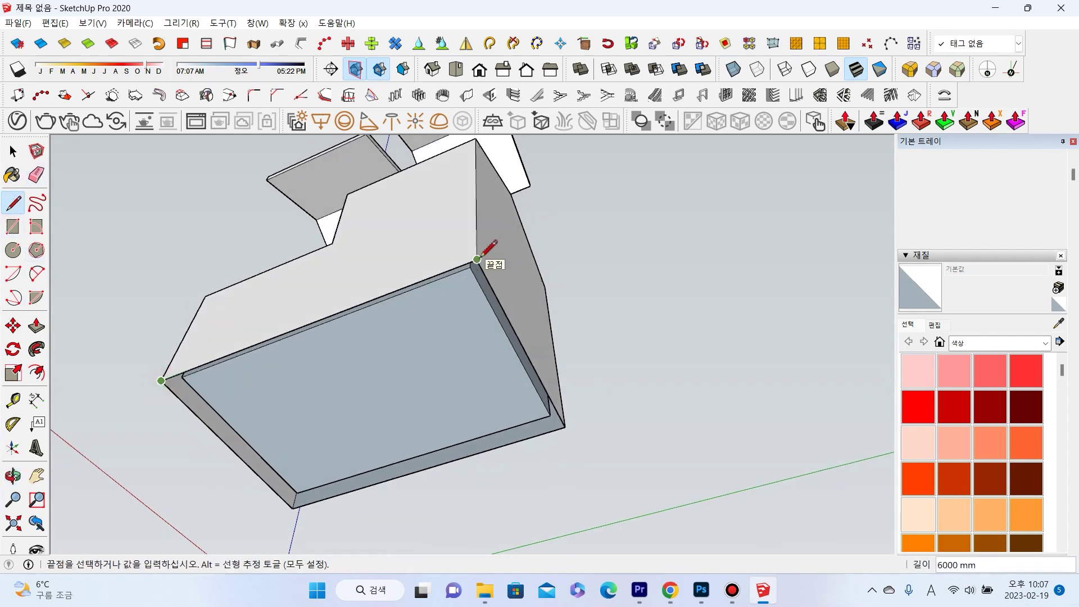
click(477, 259)
mouse_move(510, 241)
middle_down()
mouse_move(470, 308)
mouse_move(562, 253)
middle_up()
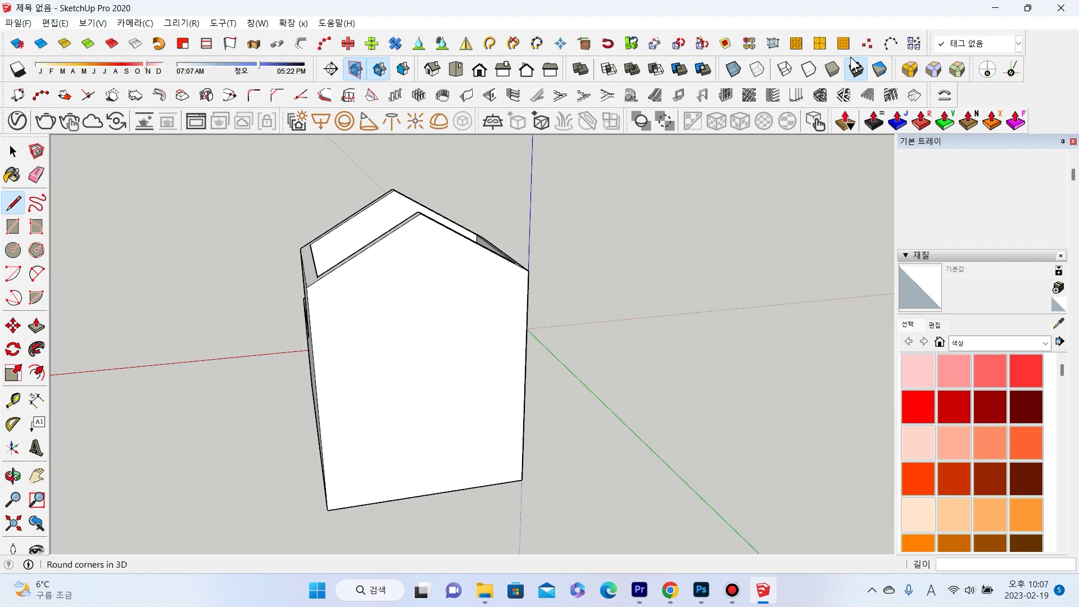
click(733, 69)
mouse_move(674, 207)
middle_down()
mouse_move(511, 265)
mouse_move(363, 295)
middle_up()
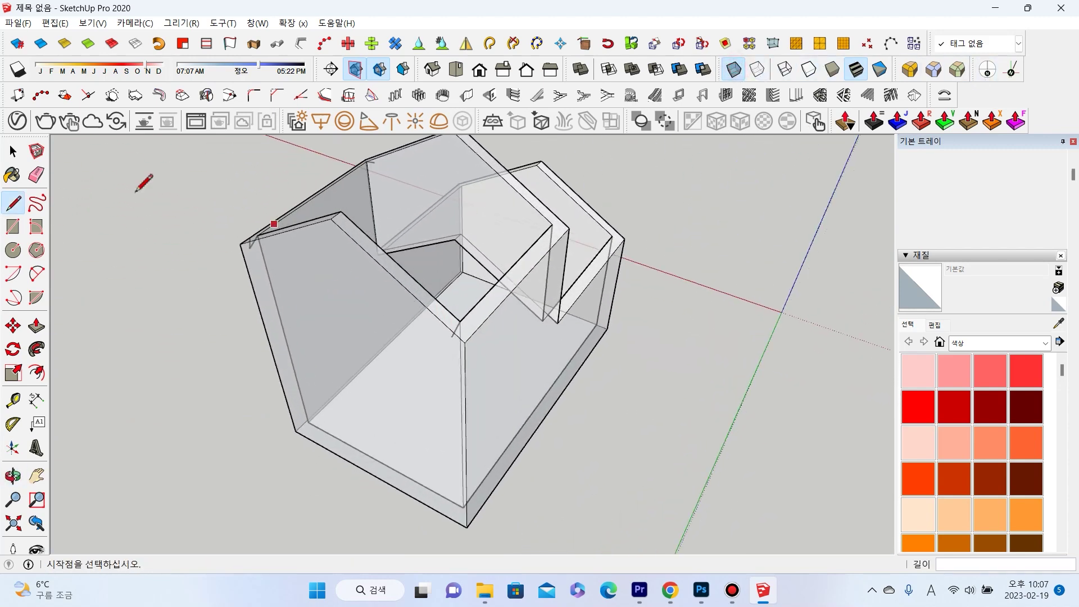
click(33, 176)
scroll(511, 365, up, 3)
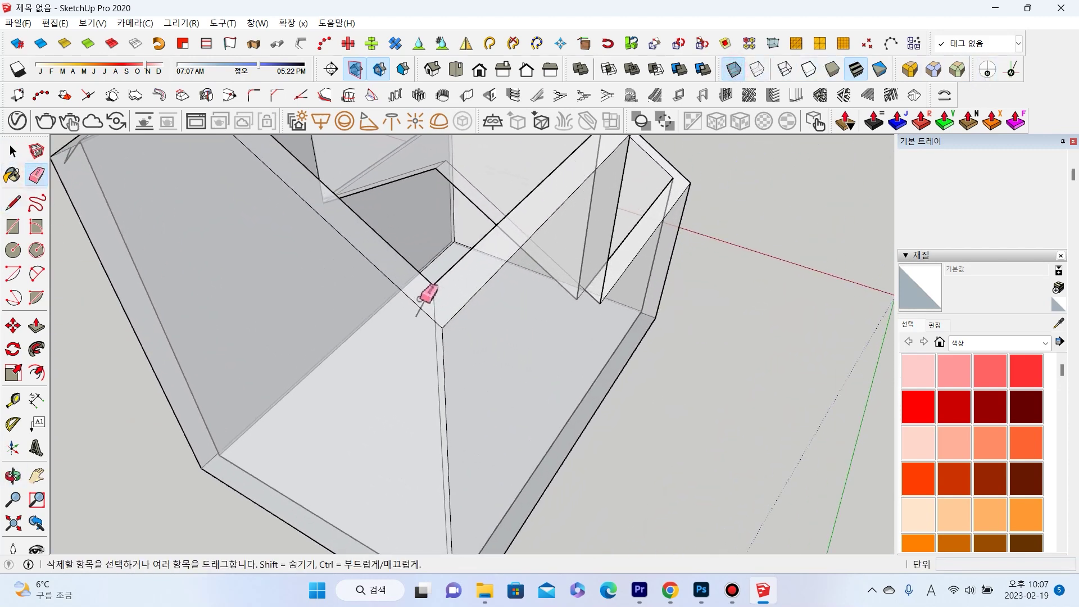
middle_drag(253, 316, 241, 227)
scroll(241, 227, up, 3)
mouse_move(330, 207)
middle_down()
mouse_move(390, 250)
mouse_move(349, 251)
middle_up()
scroll(335, 262, down, 5)
mouse_move(424, 290)
middle_down()
mouse_move(643, 306)
mouse_move(498, 243)
mouse_move(603, 284)
mouse_move(513, 164)
mouse_move(686, 253)
mouse_move(438, 236)
mouse_move(580, 376)
mouse_move(532, 253)
mouse_move(549, 367)
mouse_move(416, 436)
mouse_move(366, 477)
mouse_move(460, 489)
mouse_move(623, 234)
mouse_move(544, 349)
mouse_move(848, 345)
mouse_move(698, 349)
mouse_move(746, 337)
mouse_move(457, 294)
mouse_move(554, 270)
mouse_move(607, 234)
mouse_move(612, 285)
mouse_move(386, 301)
middle_up()
scroll(502, 165, up, 3)
click(733, 70)
scroll(385, 301, down, 5)
scroll(518, 361, down, 2)
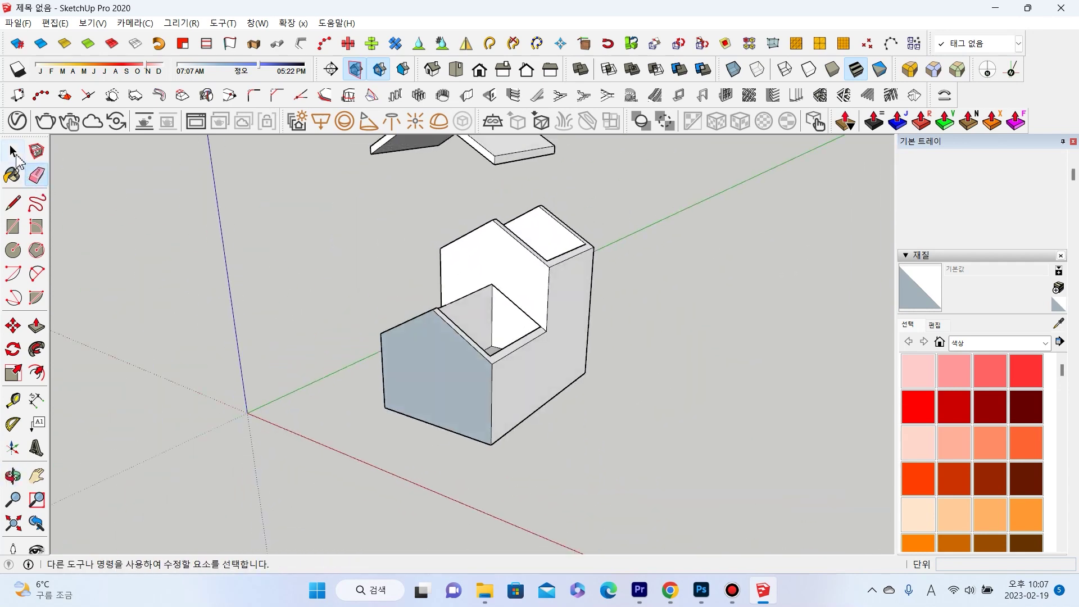
Apply Reverse Faces to the blue gable wall.
click(14, 153)
scroll(665, 393, up, 2)
scroll(388, 373, up, 2)
right_click(388, 371)
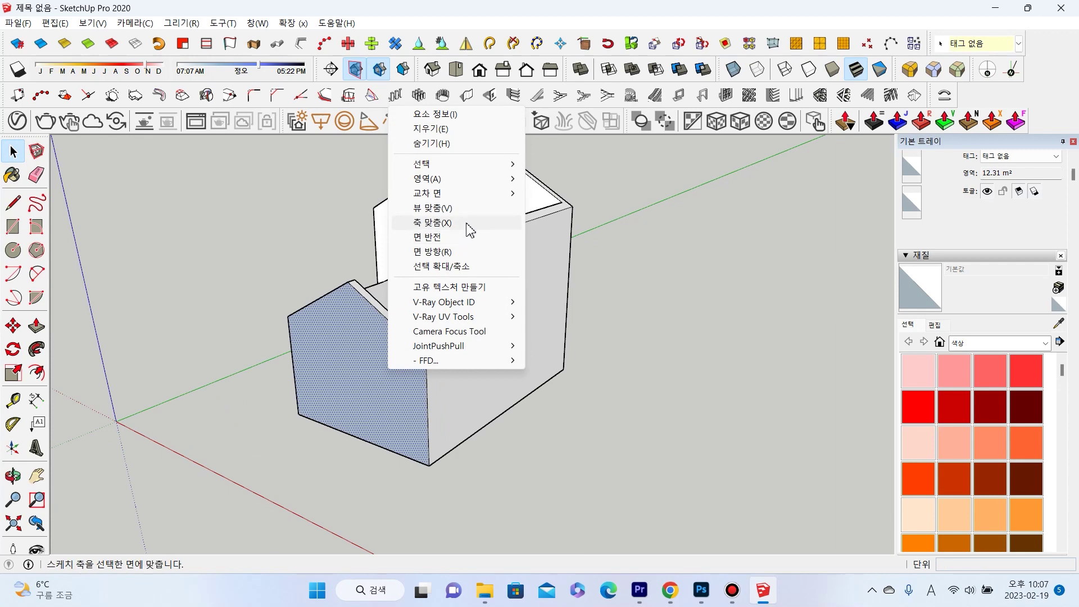
click(461, 241)
Inspect the house in X-ray from several angles, then turn X-ray off.
middle_drag(446, 393, 784, 78)
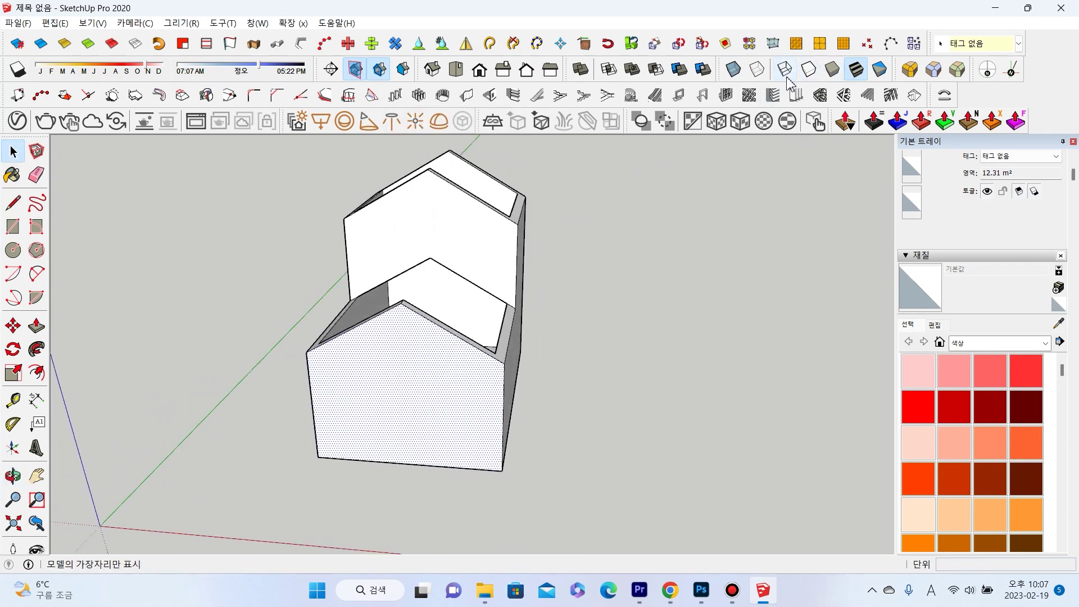
click(735, 72)
middle_drag(453, 421, 597, 306)
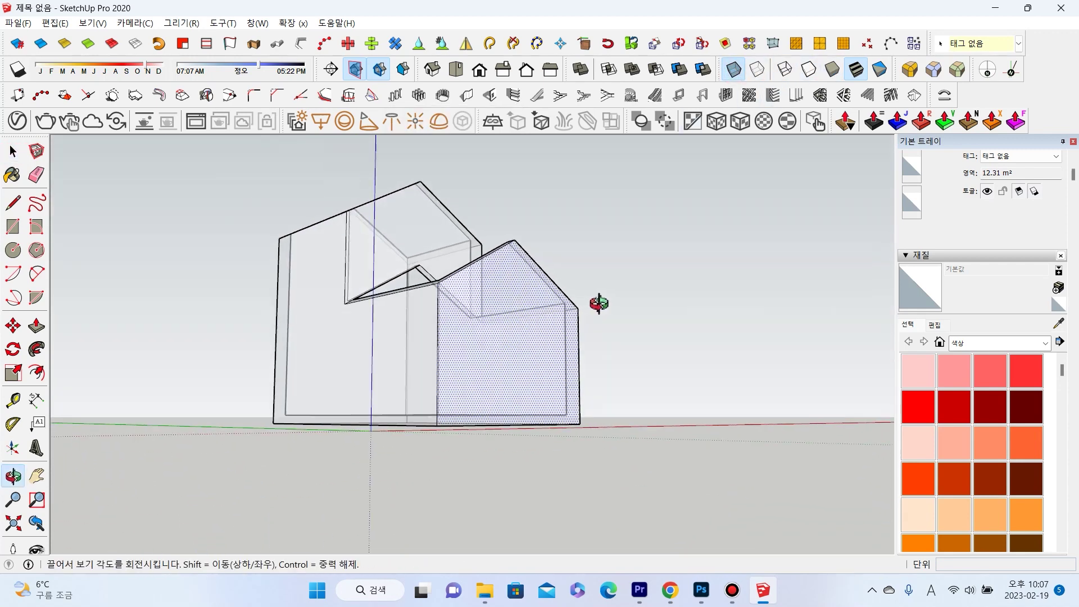
mouse_move(534, 352)
middle_down()
mouse_move(623, 361)
mouse_move(562, 294)
mouse_move(445, 204)
mouse_move(356, 217)
mouse_move(200, 337)
mouse_move(508, 337)
mouse_move(565, 309)
mouse_move(313, 349)
mouse_move(573, 345)
mouse_move(180, 246)
mouse_move(201, 201)
mouse_move(644, 140)
middle_up()
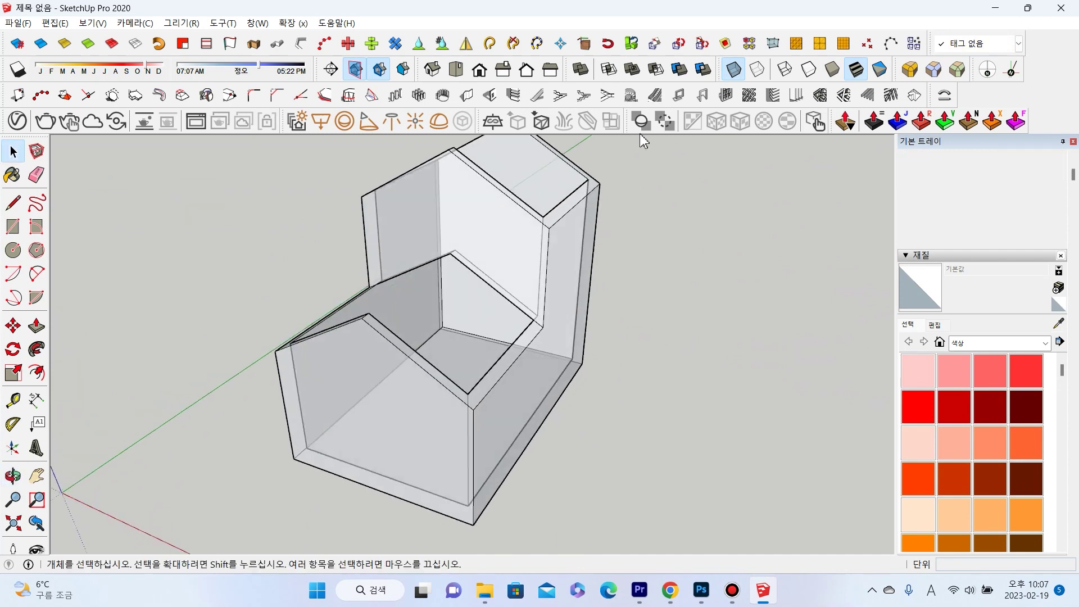
click(733, 70)
Move the roof group from its lower corner down onto the building's corner.
mouse_move(730, 169)
middle_down()
mouse_move(720, 292)
mouse_move(693, 345)
middle_up()
scroll(719, 298, down, 3)
key(space)
click(609, 229)
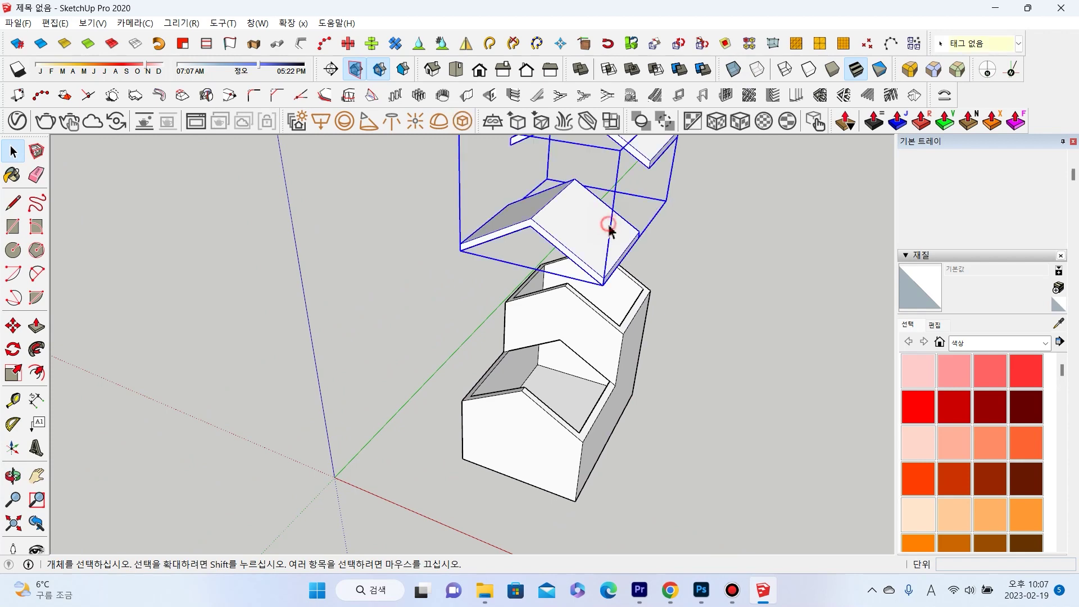
click(12, 325)
scroll(595, 281, up, 1)
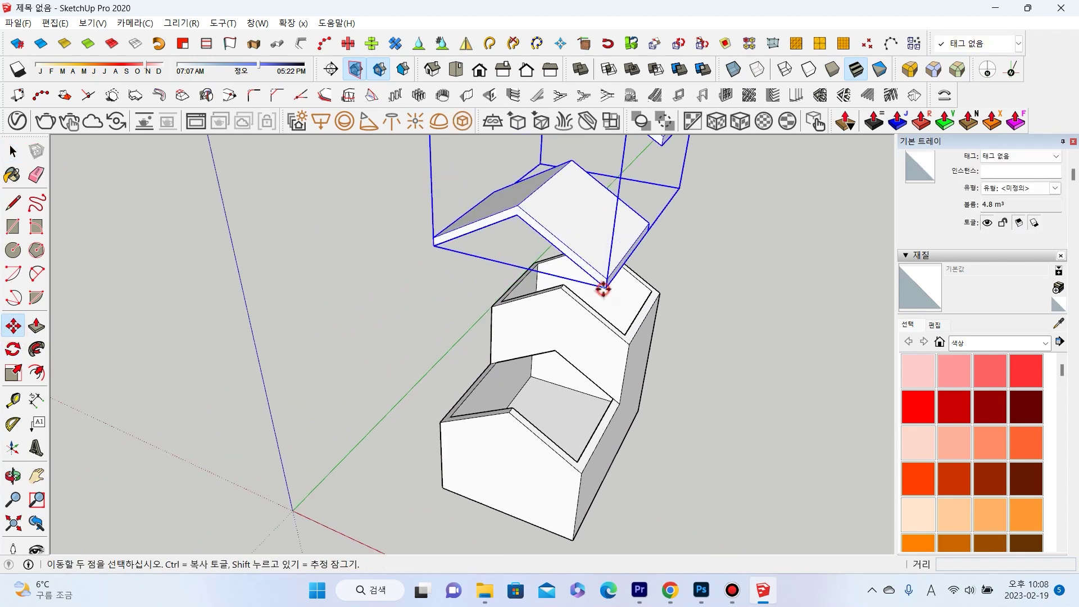
click(603, 289)
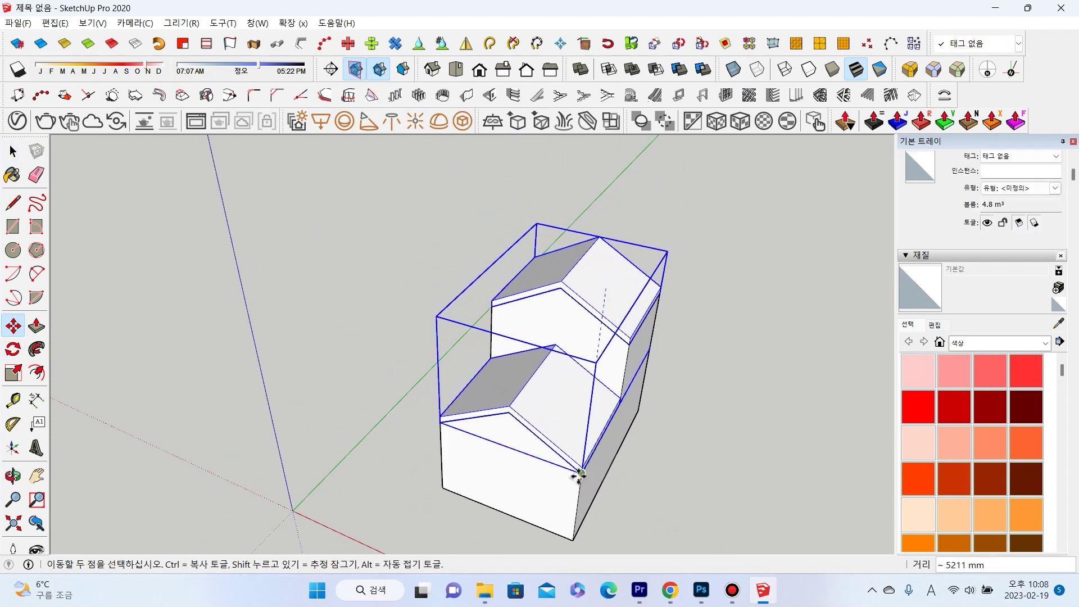
click(580, 475)
Deselect the roof and orbit to view the whole house.
scroll(579, 475, up, 1)
key(space)
click(264, 247)
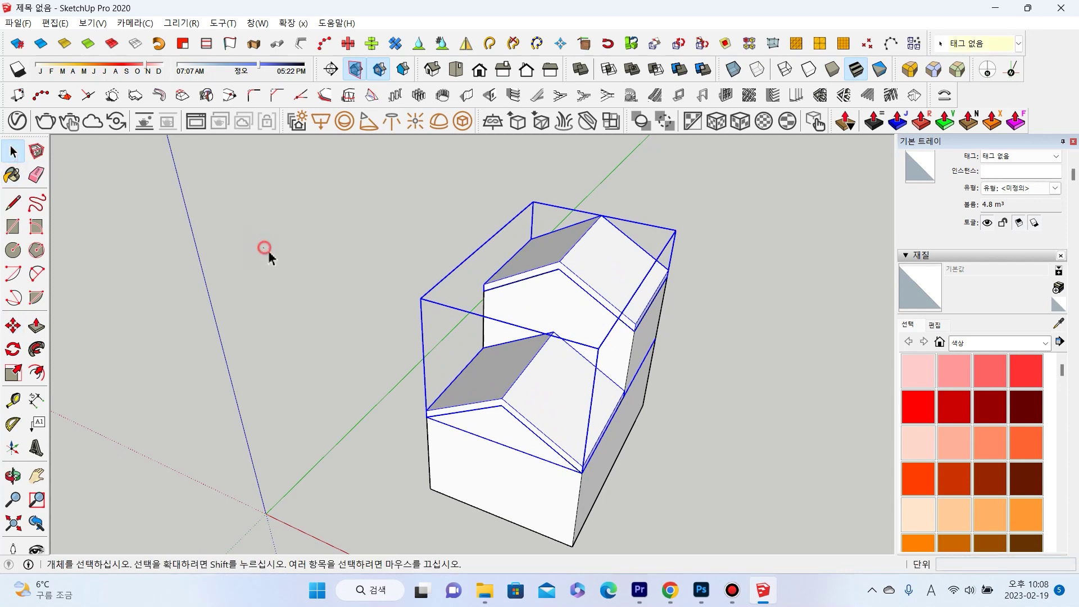
middle_drag(264, 248, 453, 248)
scroll(652, 332, up, 1)
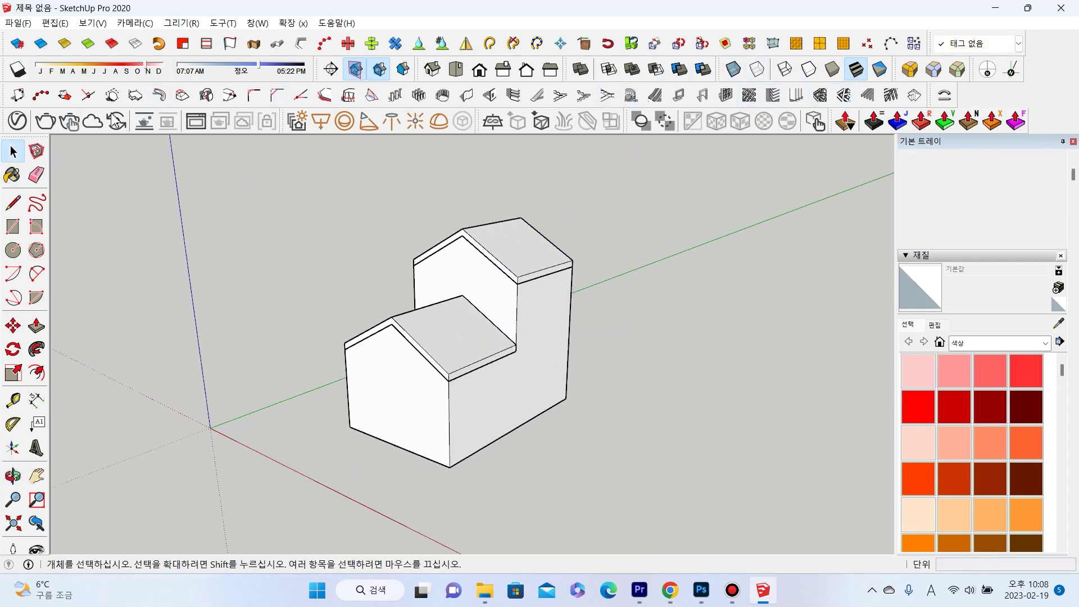
Place a section plane on the house's side face with the default name and move it 1400 mm inward.
click(331, 69)
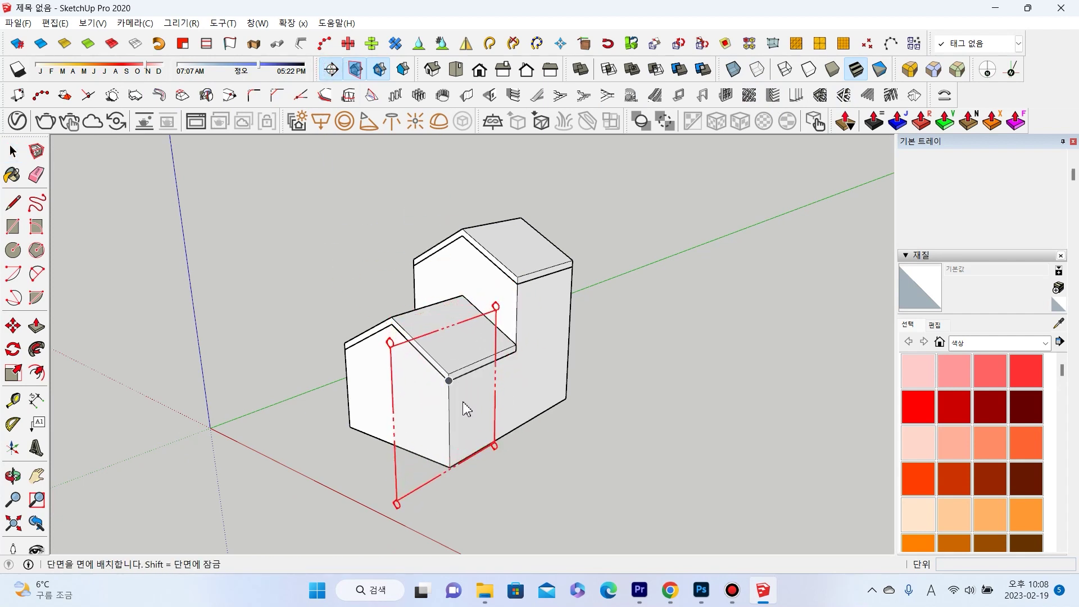
click(462, 417)
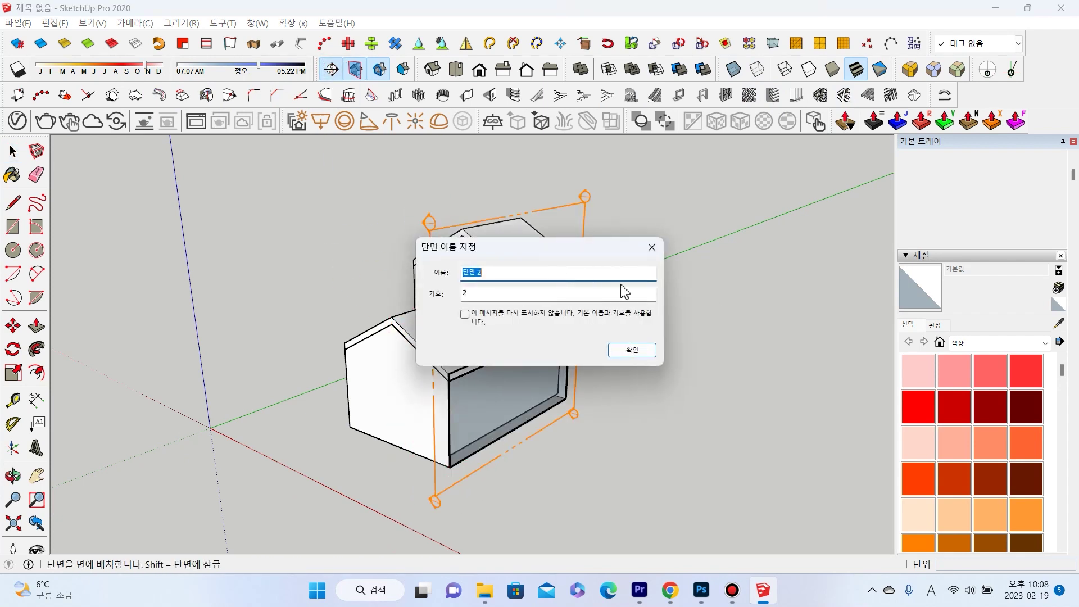
click(641, 350)
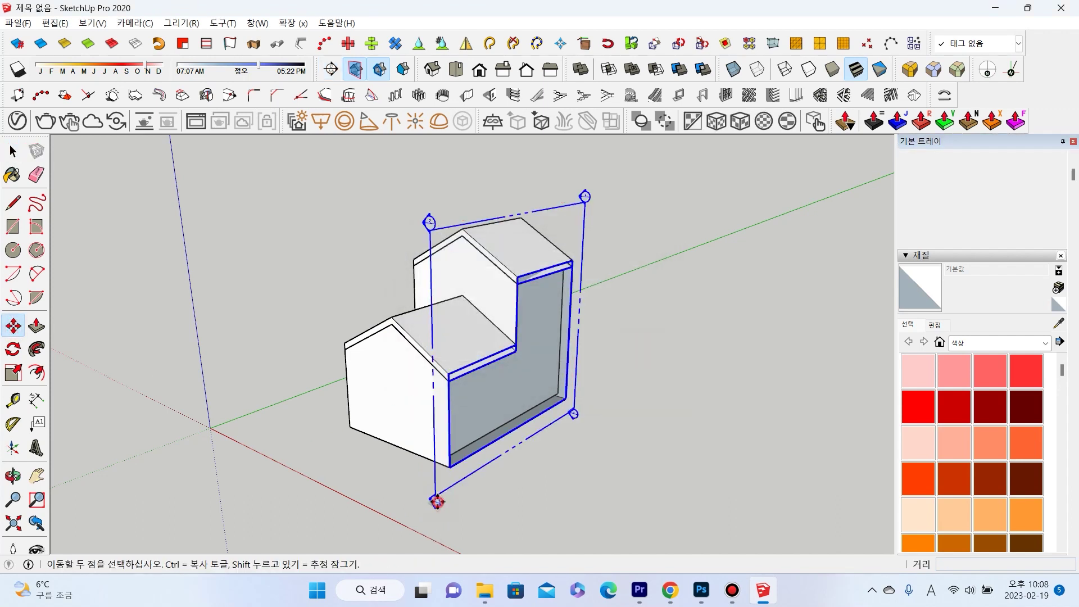
drag(431, 504, 401, 482)
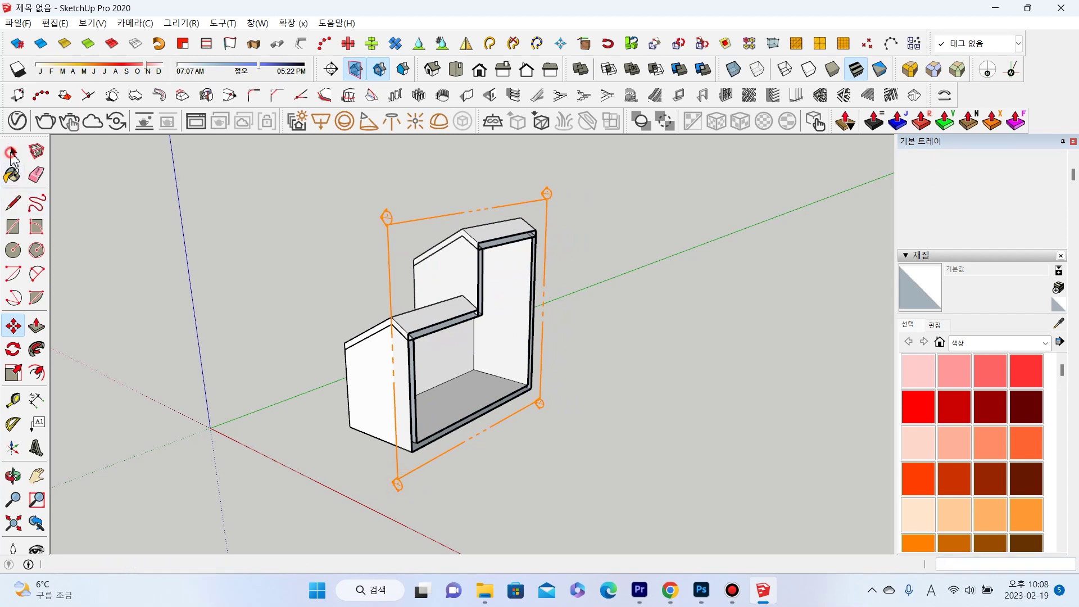
Switch to the isometric view, turn on Section Fill for solid black cut walls, and orbit to inspect.
click(12, 151)
click(432, 68)
click(403, 69)
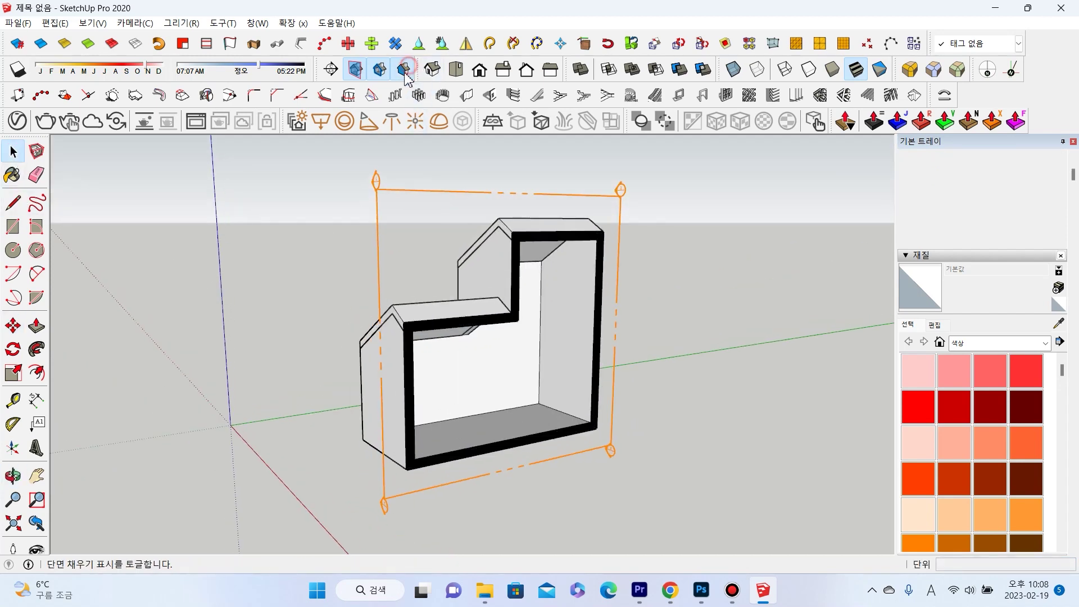
middle_drag(478, 258, 352, 264)
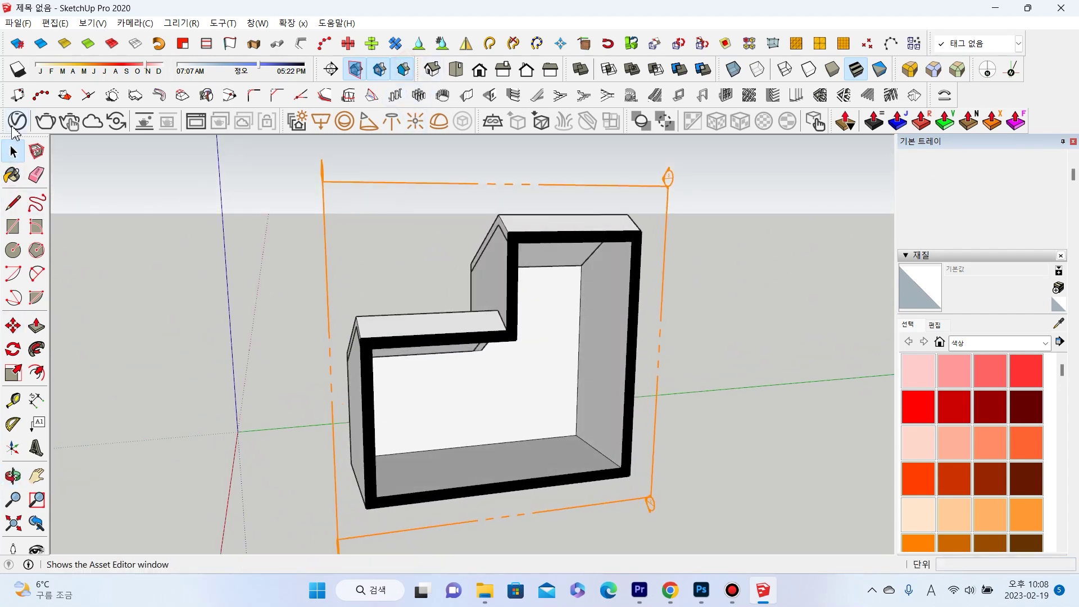
key(o)
drag(253, 222, 90, 124)
Remove the section plane so the house is shown uncut.
key(r)
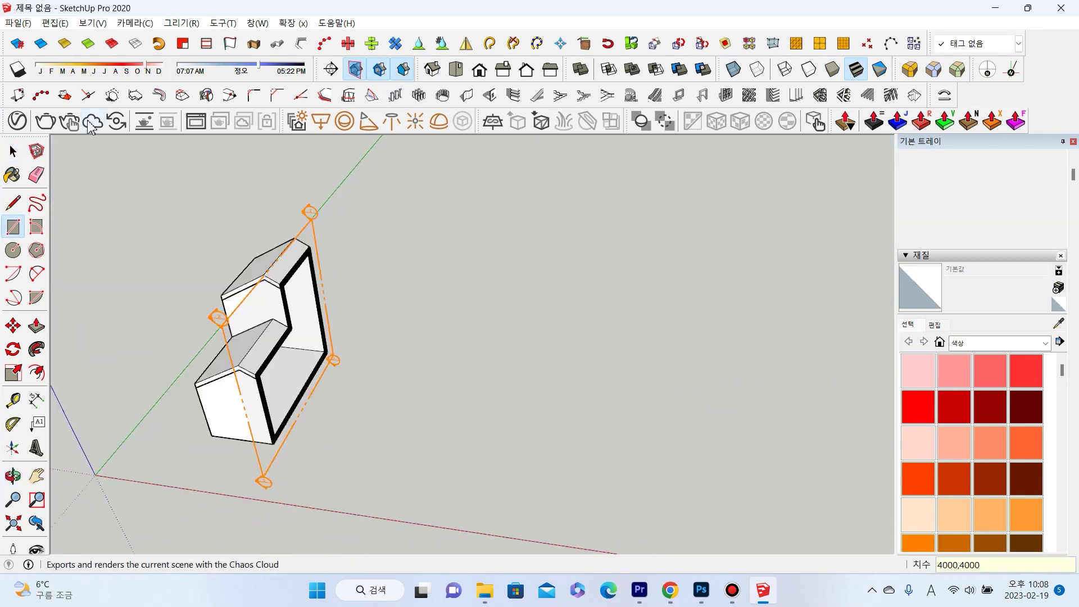
key(space)
click(300, 235)
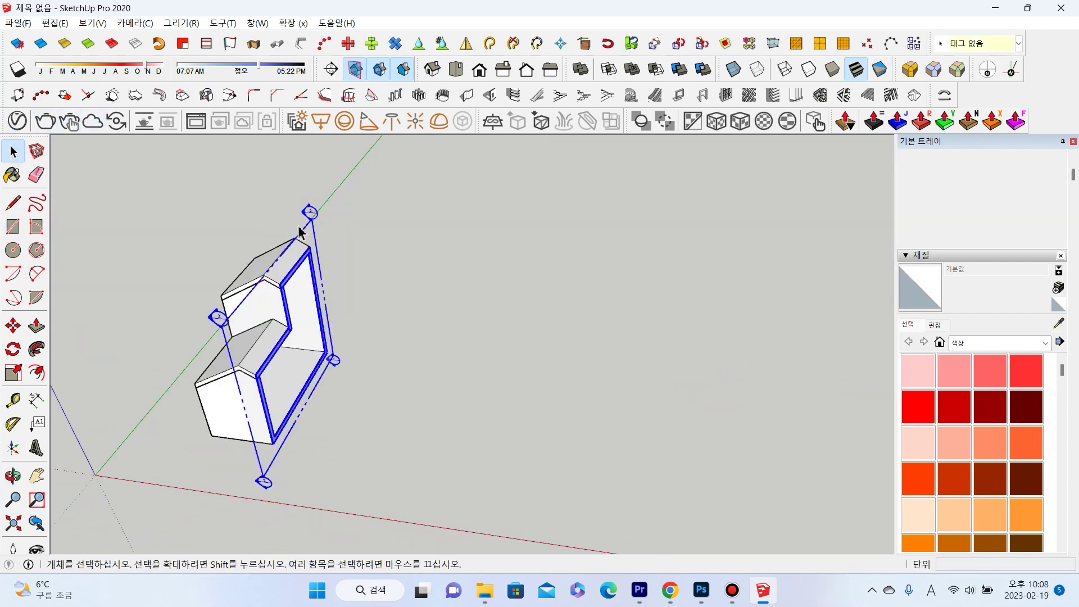
key(ctrl+z)
Push/Pull the 4000×4000 square beside the house up 1000 mm into a box.
click(513, 463)
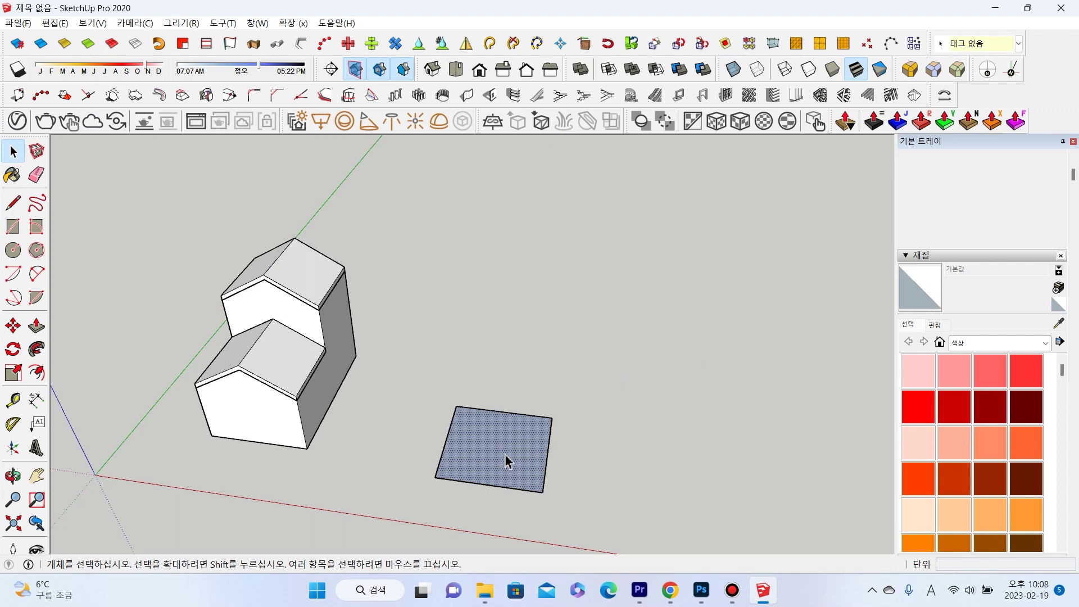
click(36, 326)
scroll(479, 491, up, 2)
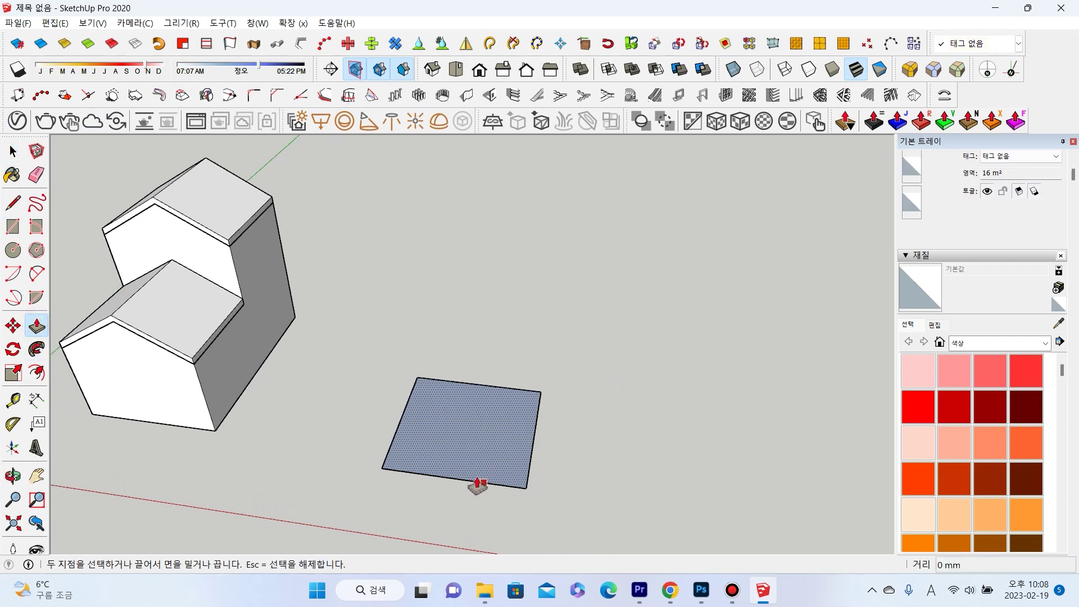
click(479, 457)
text(1000)
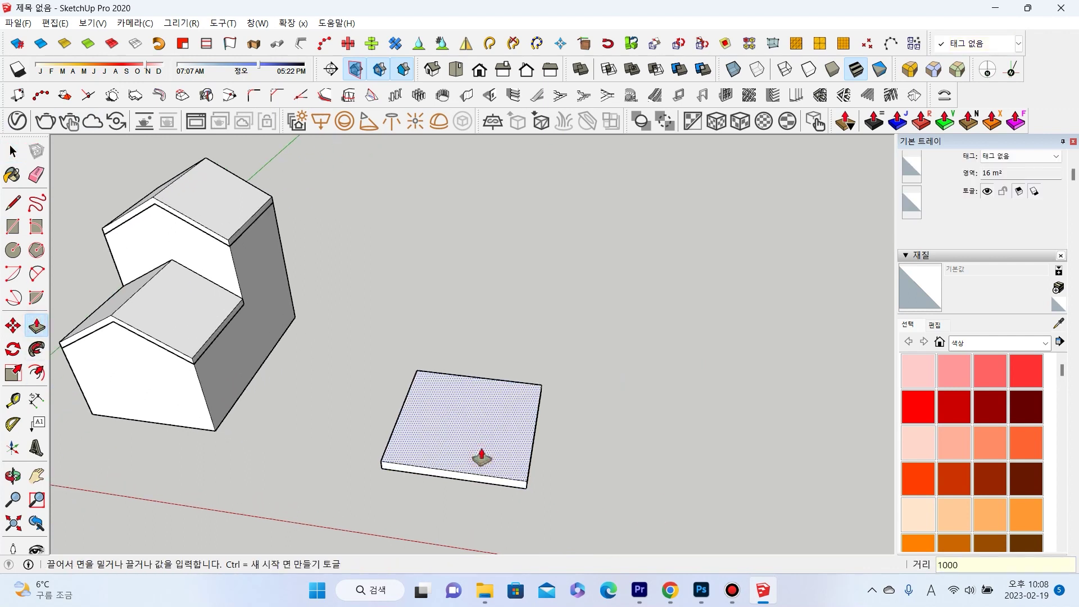
key(Return)
click(13, 202)
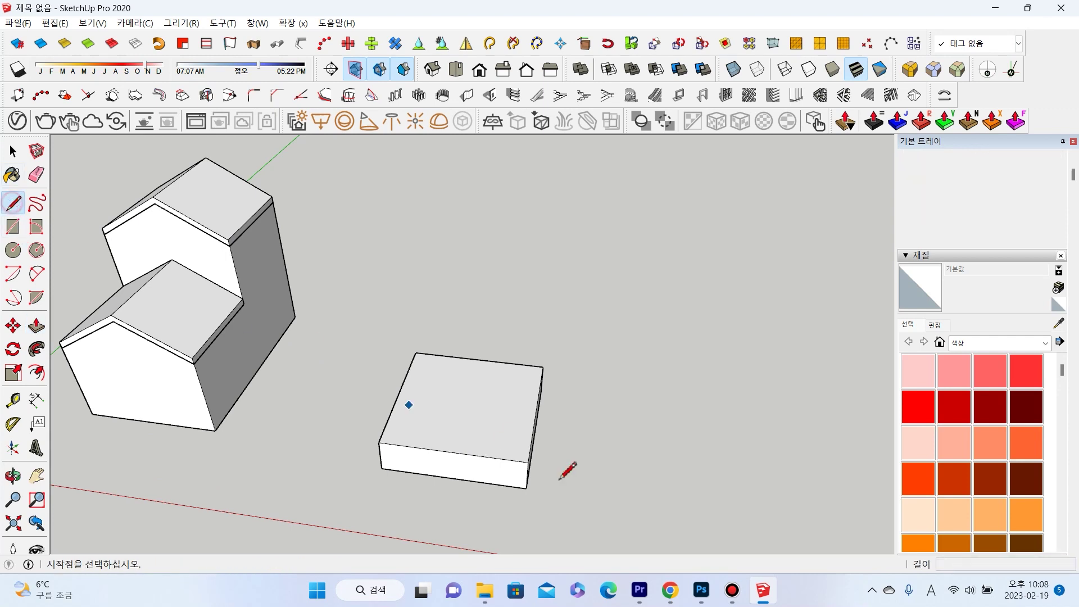
Draw lines between the box top's edge midpoints, then select the two left quarters.
scroll(483, 366, up, 1)
click(465, 340)
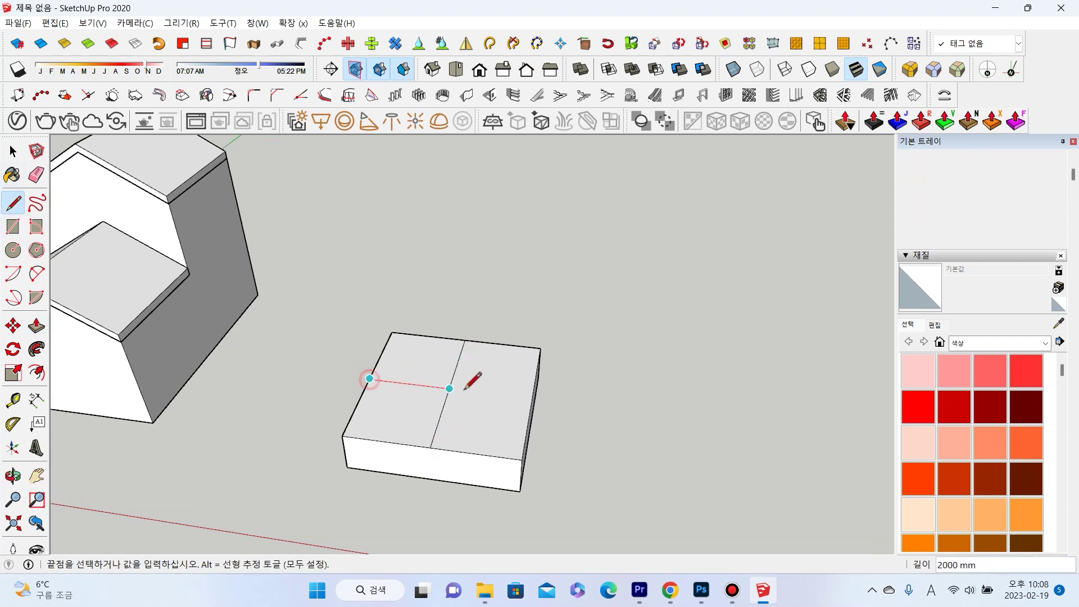
key(space)
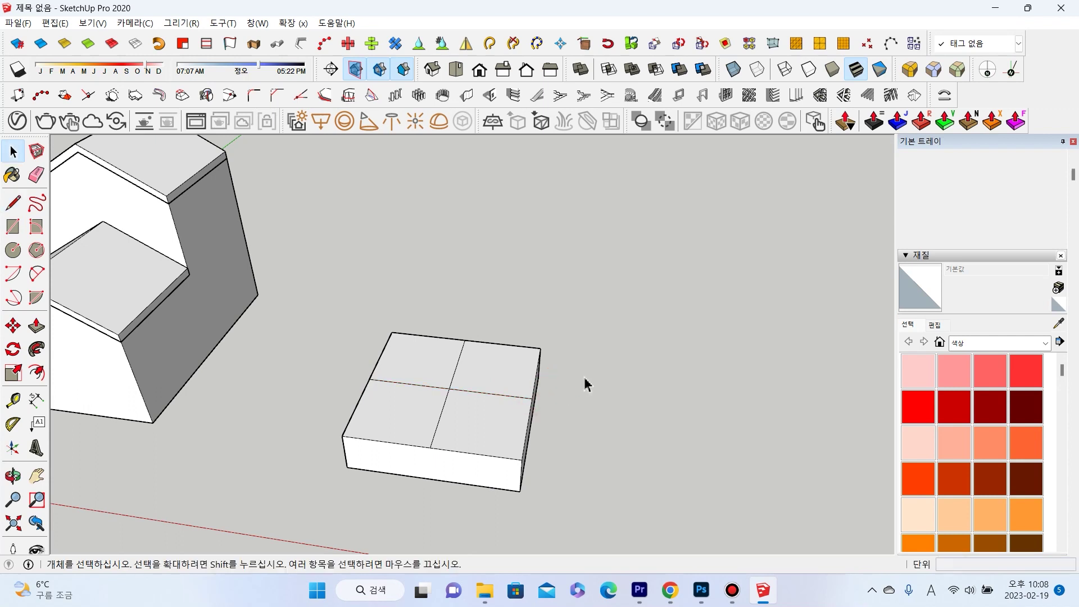
scroll(559, 381, up, 1)
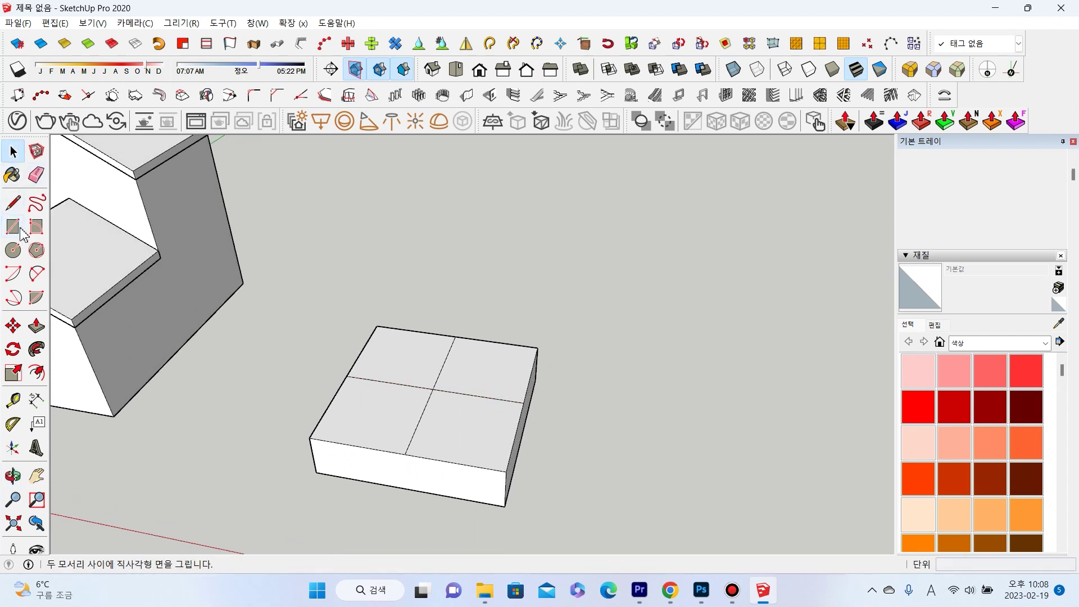
click(389, 400)
shift+click(404, 365)
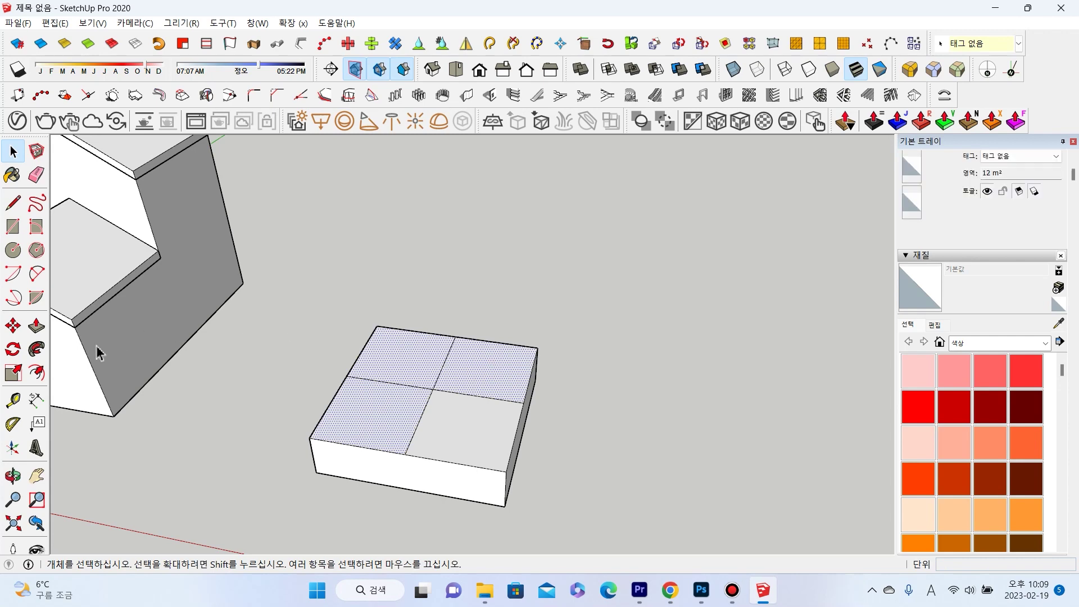
click(36, 326)
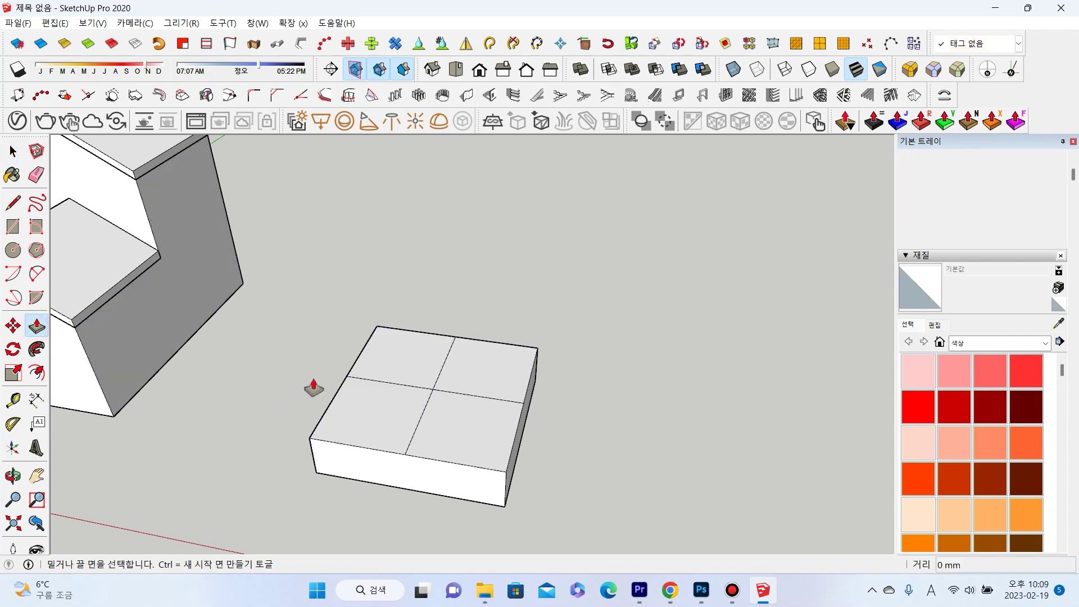
Joint Push Pull the two selected top quarters up 1000 mm.
click(13, 151)
click(457, 421)
shift+click(386, 402)
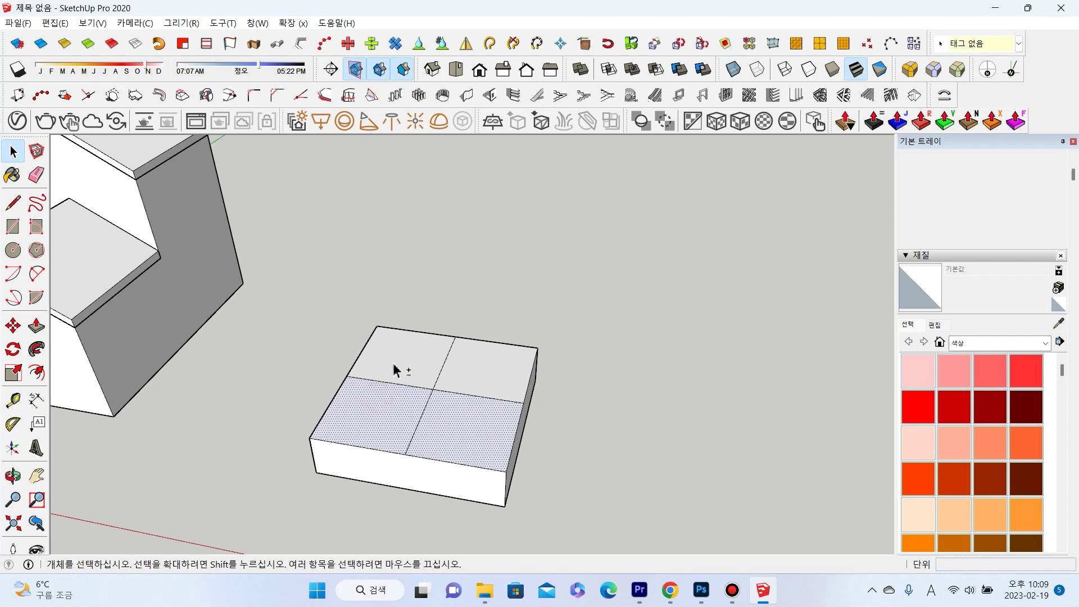
click(906, 126)
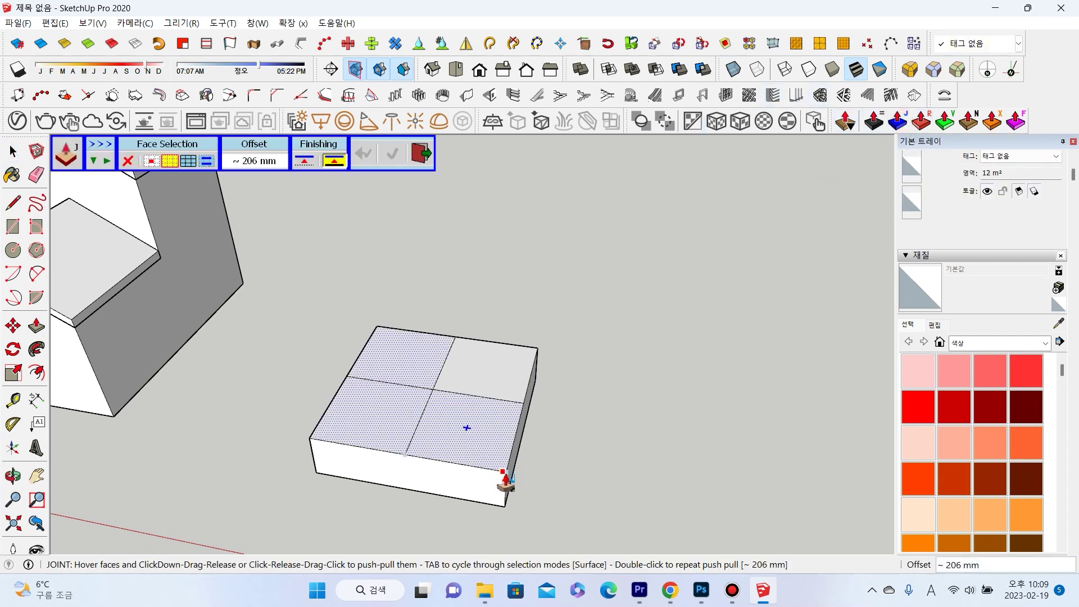
click(506, 480)
text(1000)
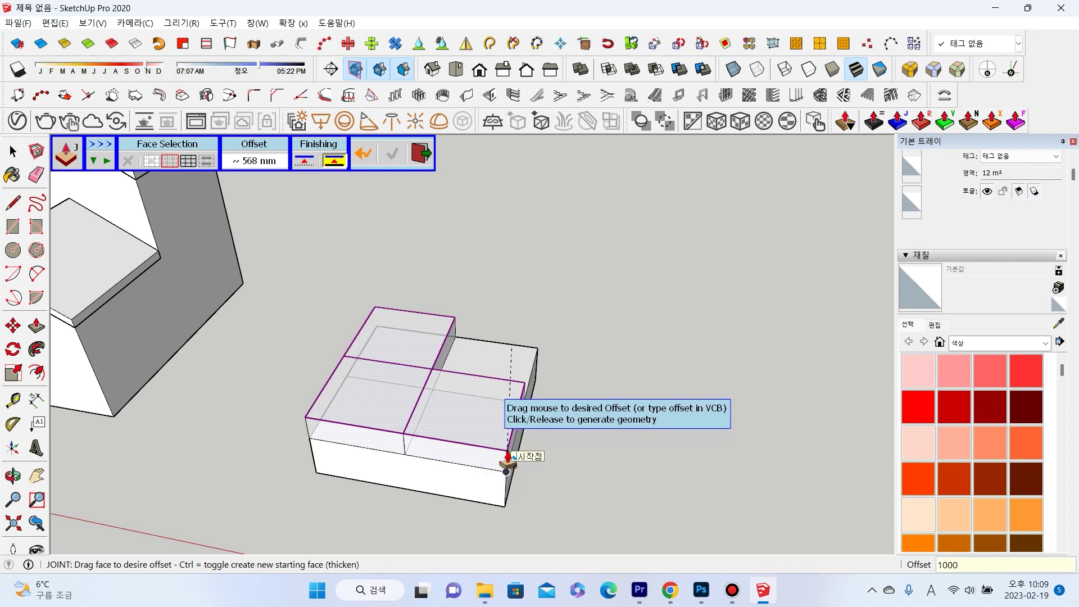
key(Return)
key(space)
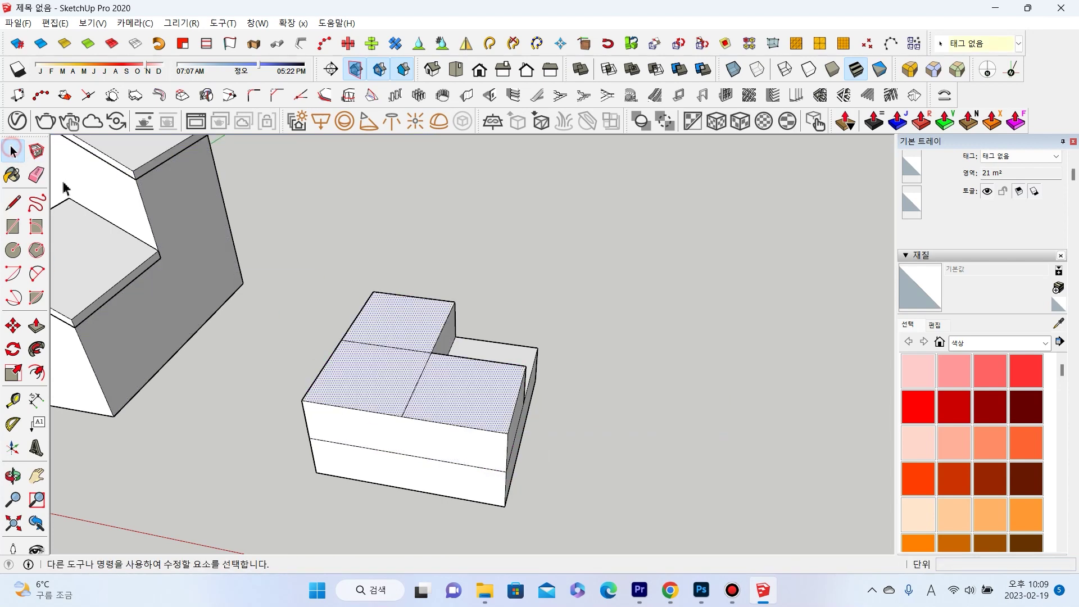
Vector Push Pull one top face up 1000 mm, then its top face another 1000 mm.
shift+middle_drag(449, 343, 470, 361)
click(415, 410)
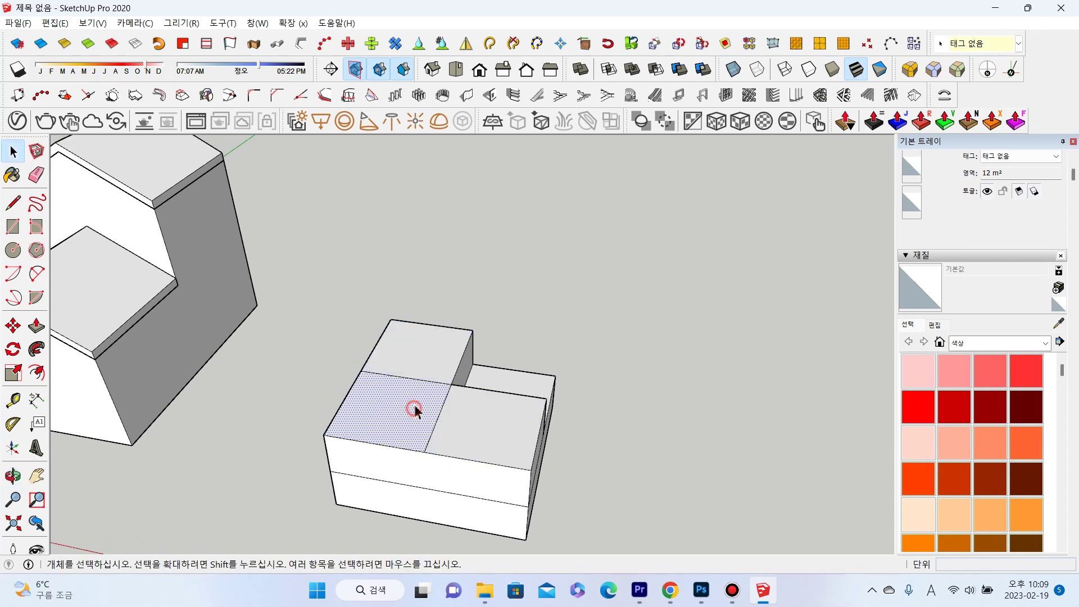
click(947, 122)
drag(451, 387, 448, 369)
text(1000)
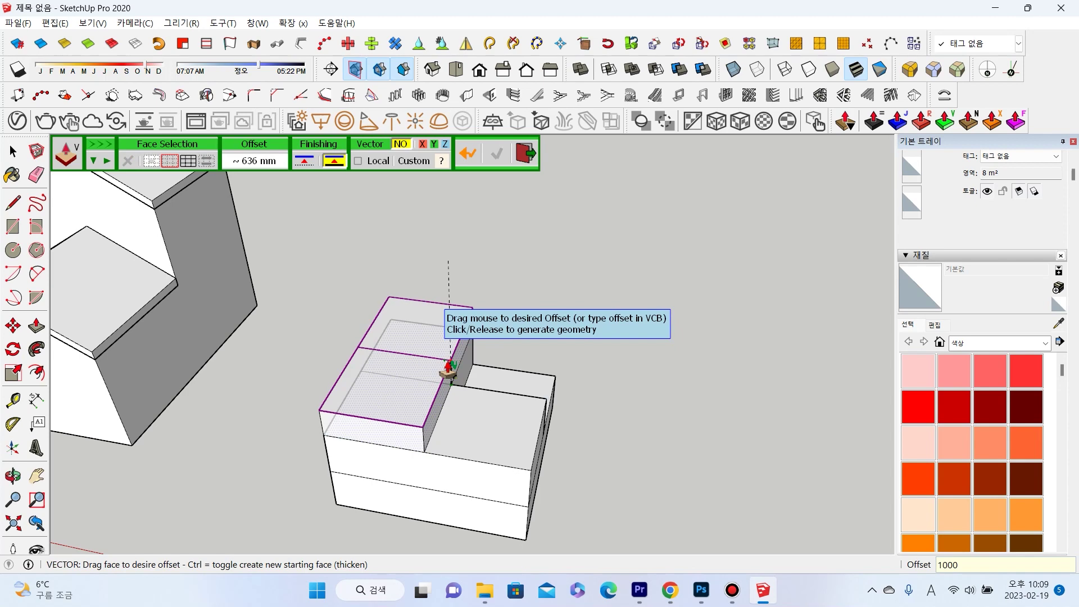
key(Return)
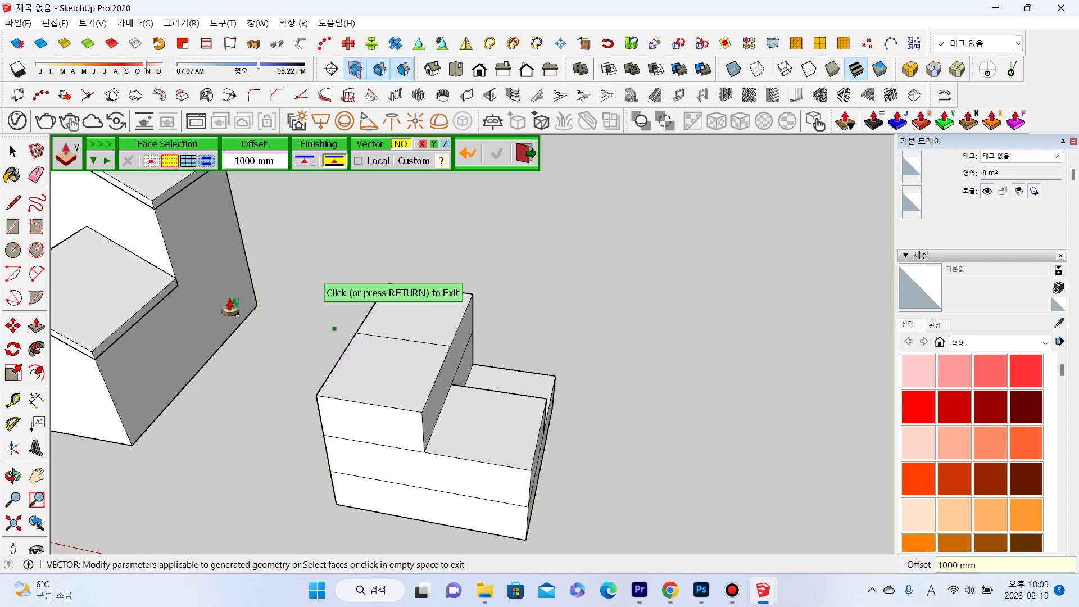
mouse_move(193, 289)
middle_down()
mouse_move(257, 293)
mouse_move(441, 368)
middle_up()
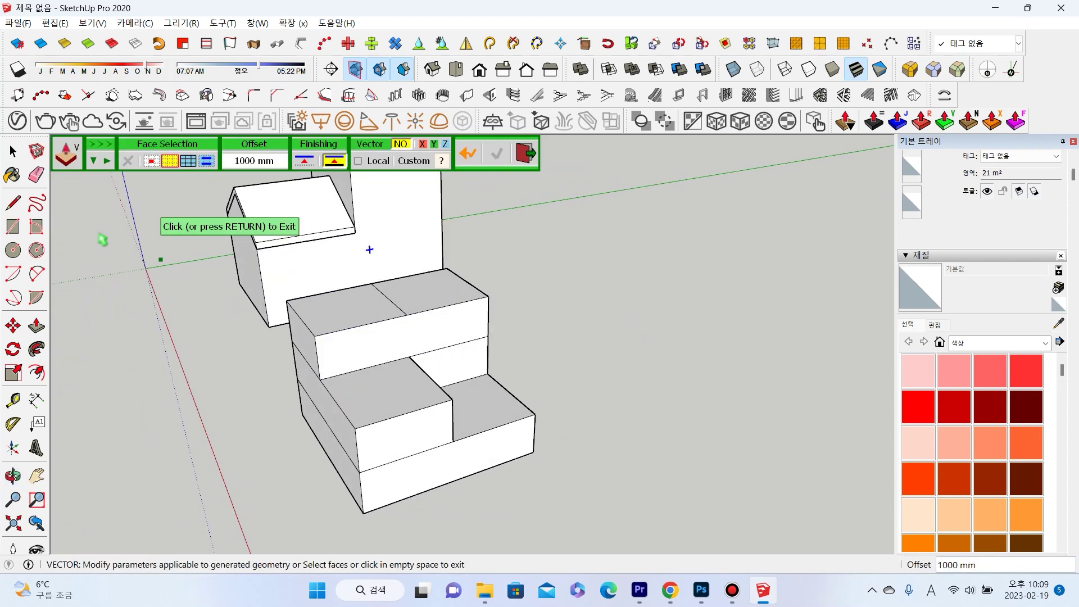
click(420, 302)
drag(420, 302, 423, 287)
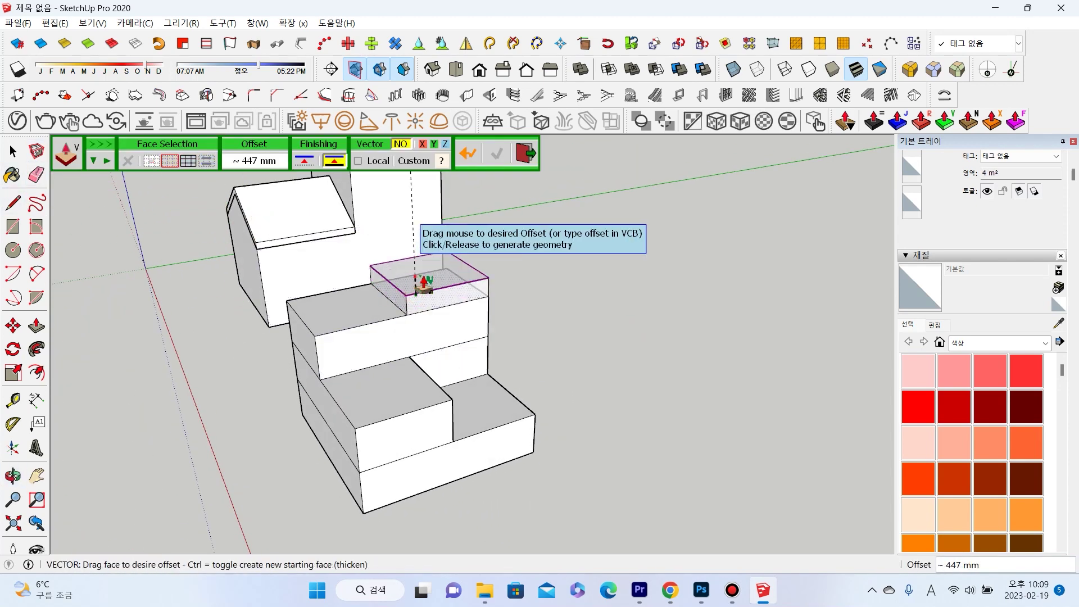
key(Return)
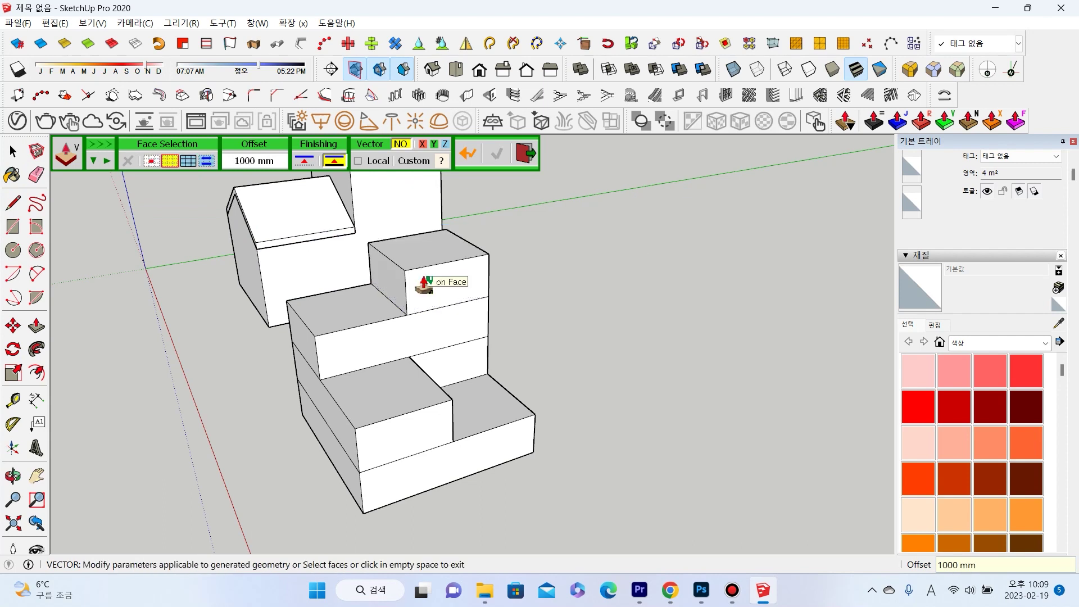
Erase the horizontal seam edges on the stepped block's front and side faces.
key(e)
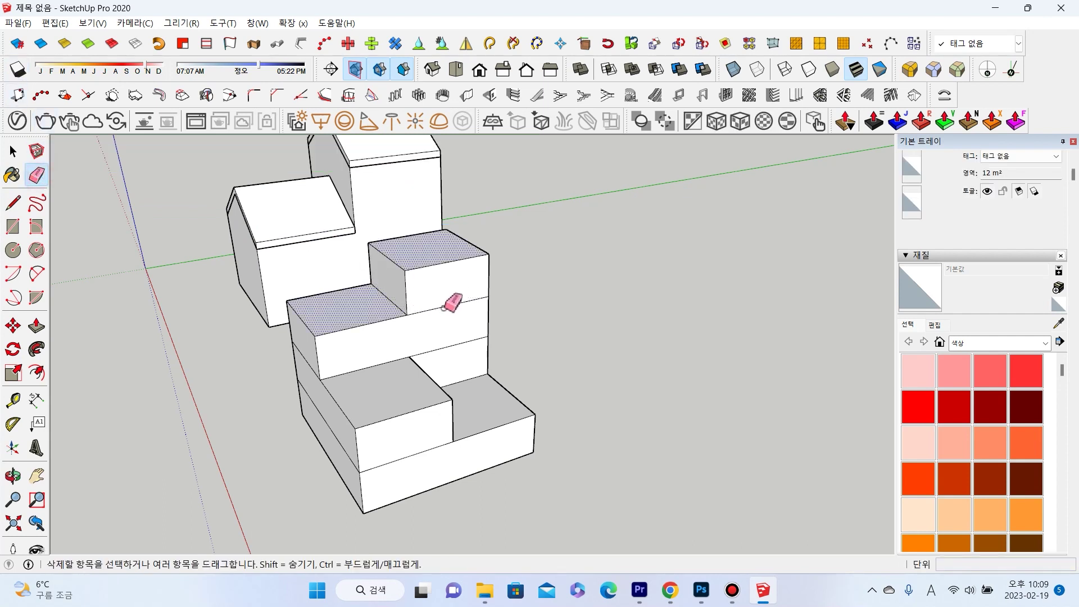
click(444, 307)
click(423, 453)
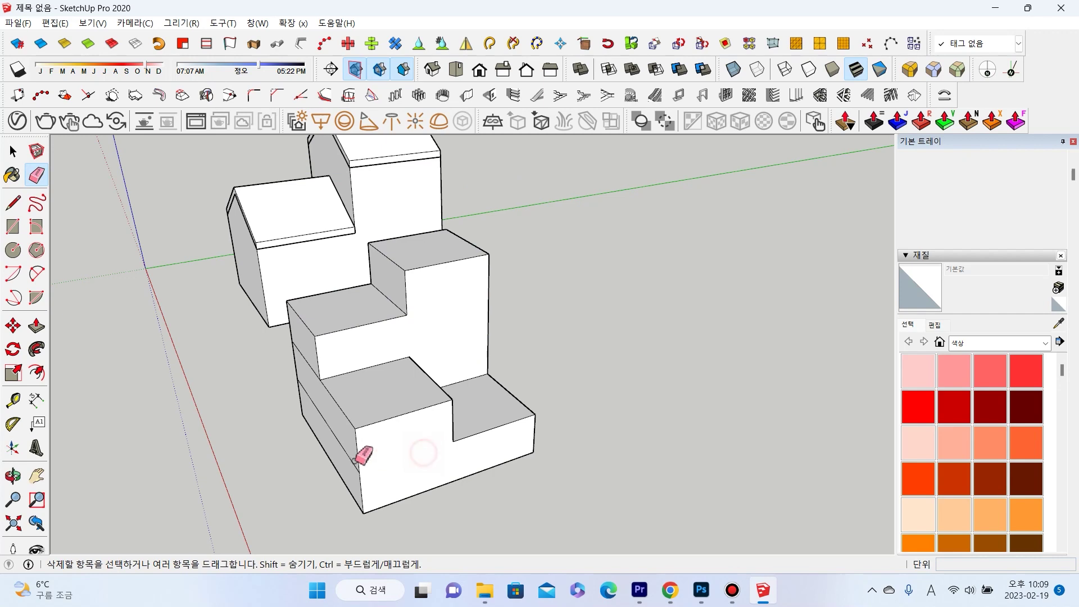
mouse_move(343, 452)
middle_down()
mouse_move(474, 415)
mouse_move(508, 372)
middle_up()
click(451, 430)
click(504, 365)
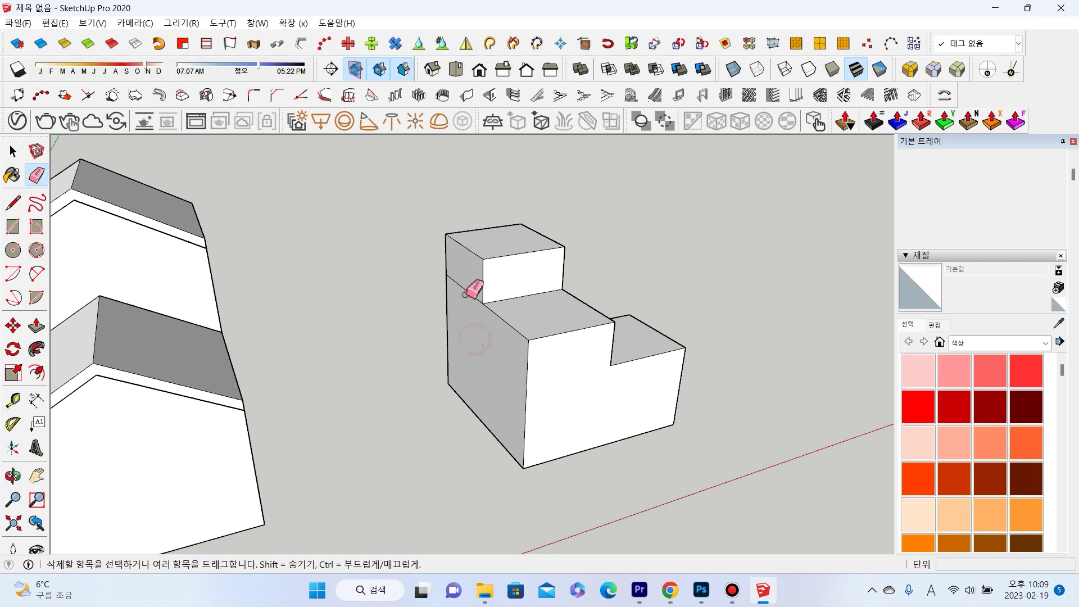
middle_drag(513, 299, 494, 296)
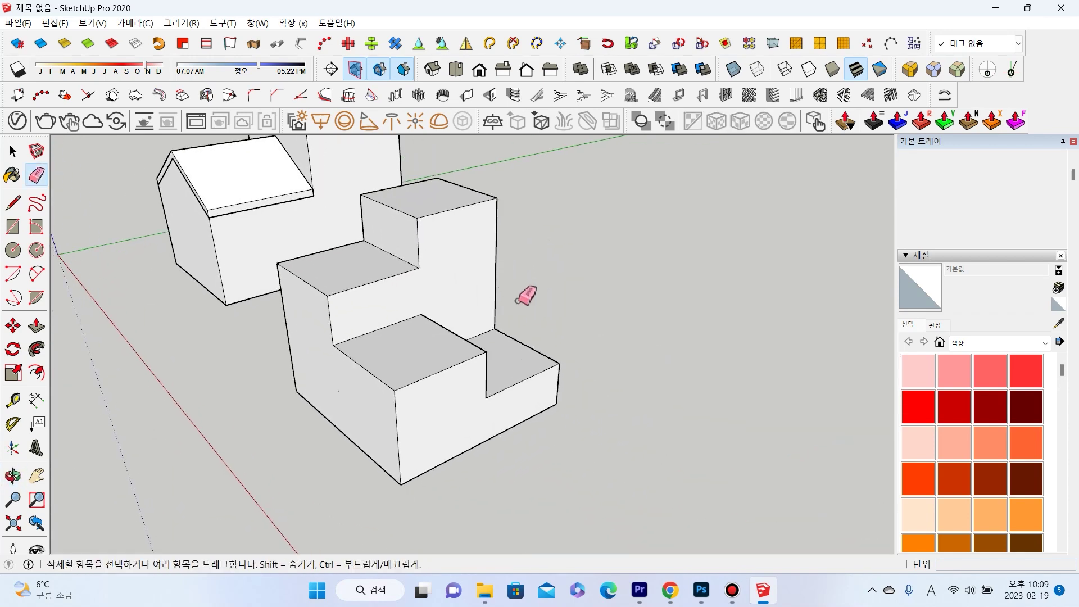
middle_drag(582, 304, 441, 354)
key(space)
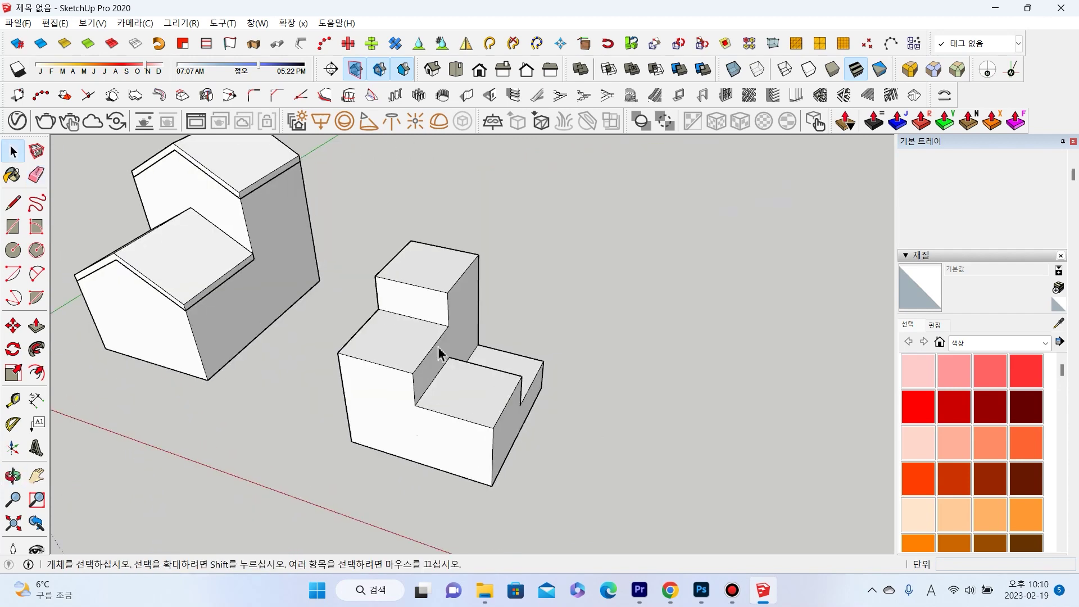
Move the stepped block's top back edge up 1000 mm along the blue axis.
scroll(441, 354, up, 2)
scroll(441, 354, up, 2)
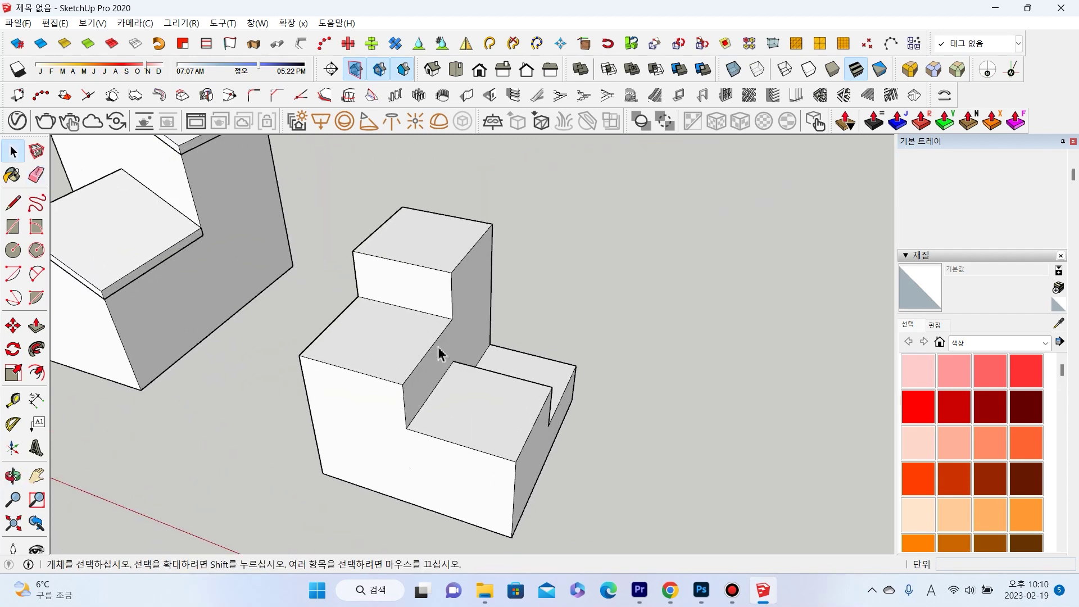
click(426, 269)
scroll(404, 258, down, 2)
middle_drag(405, 258, 145, 222)
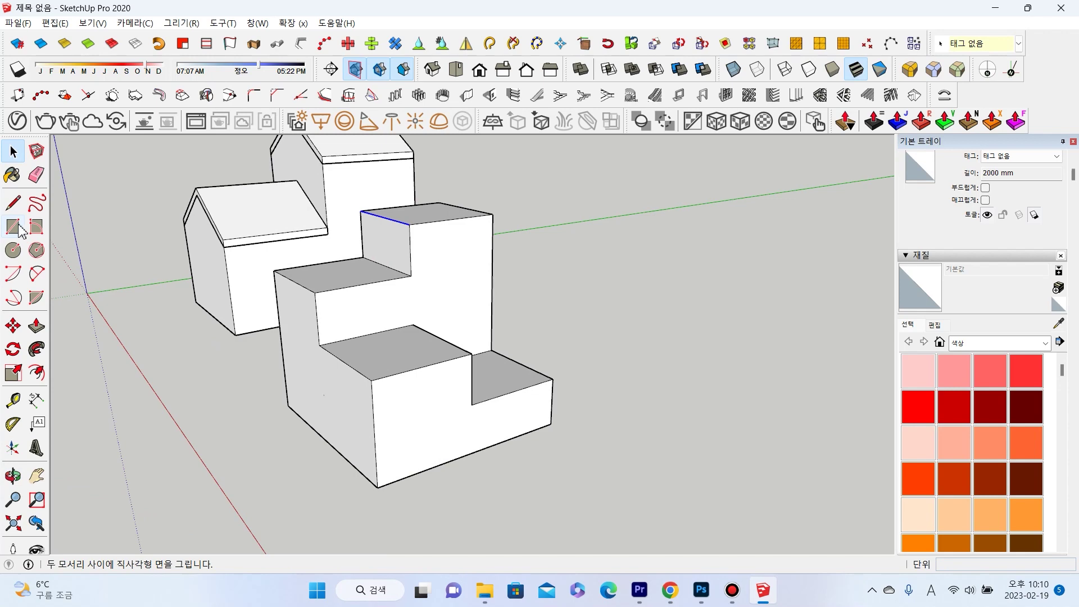
click(12, 325)
scroll(422, 263, up, 2)
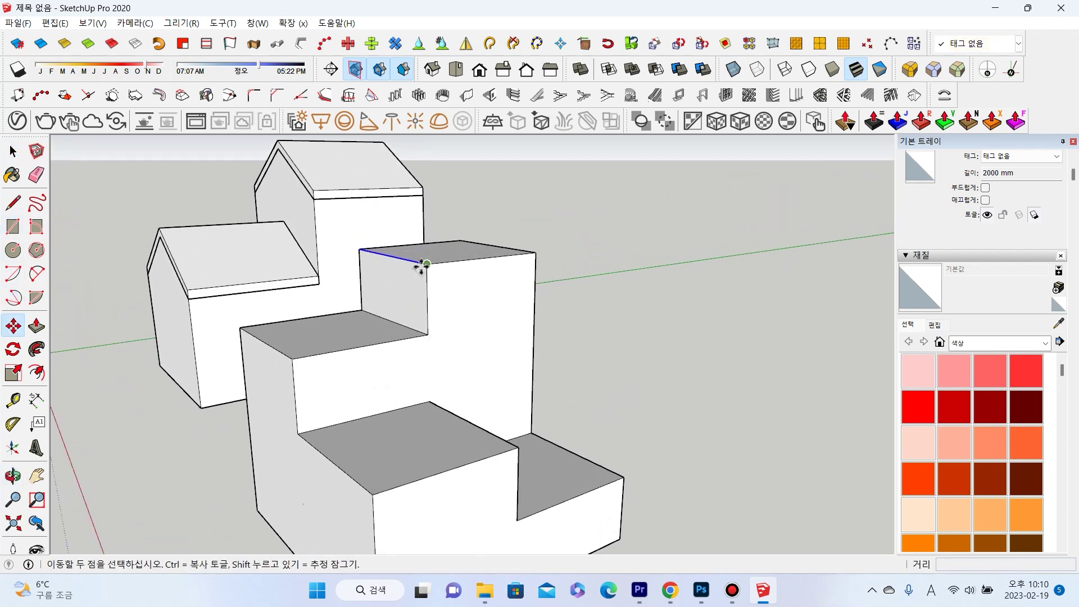
click(426, 265)
text(1000)
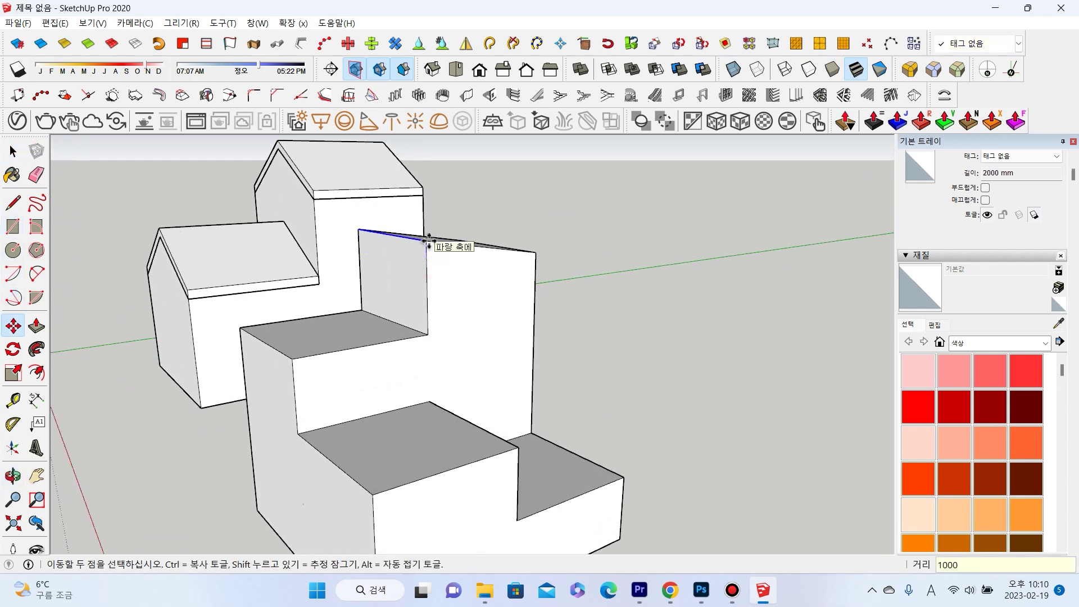
key(Return)
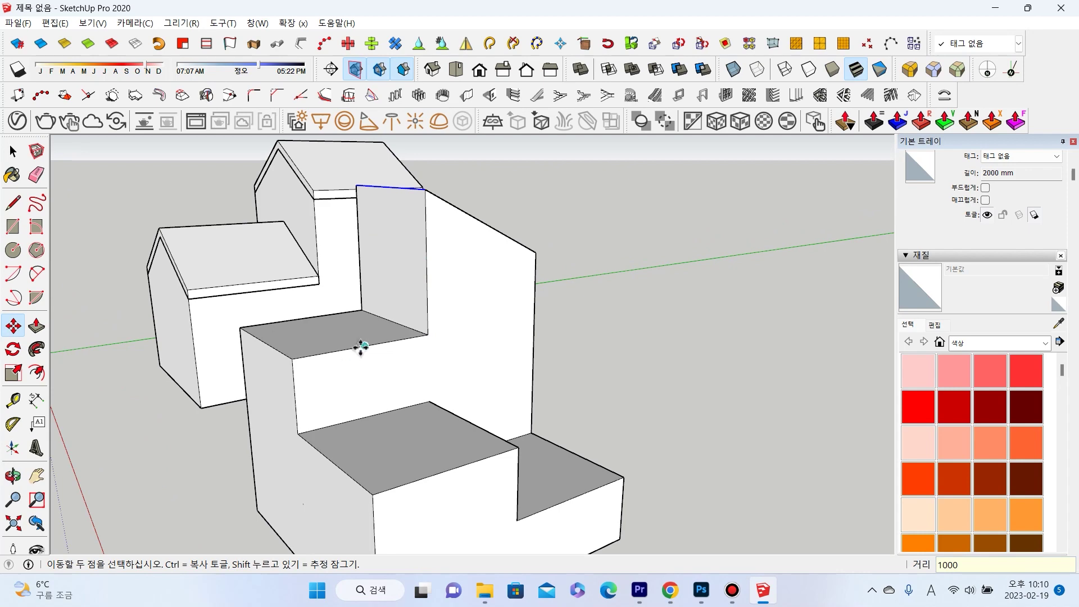
key(space)
Lift the middle step's front edge 1000 mm.
click(373, 341)
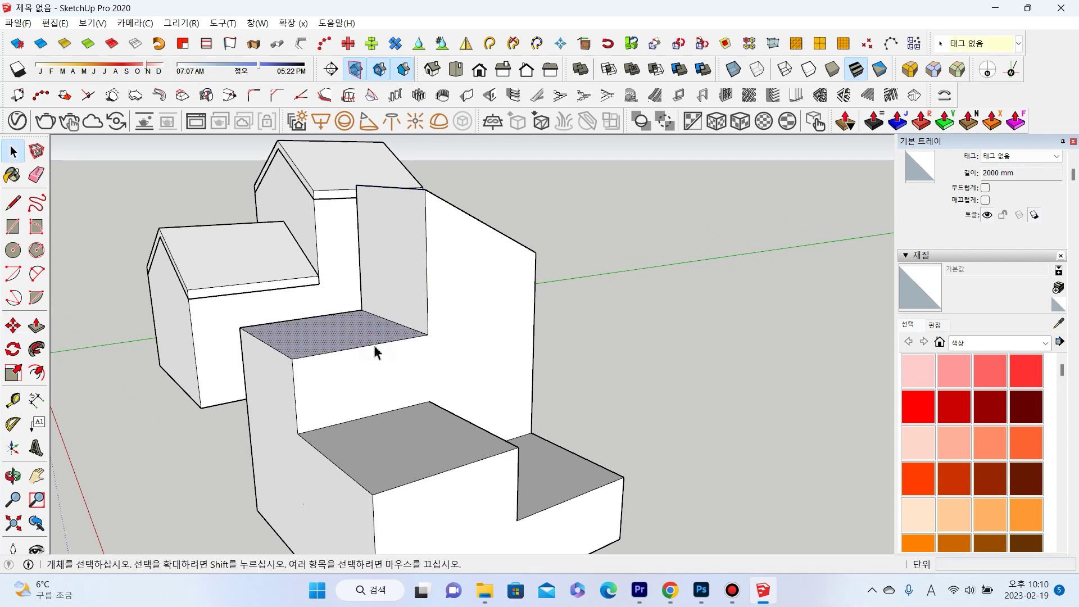
middle_drag(373, 344, 170, 302)
key(m)
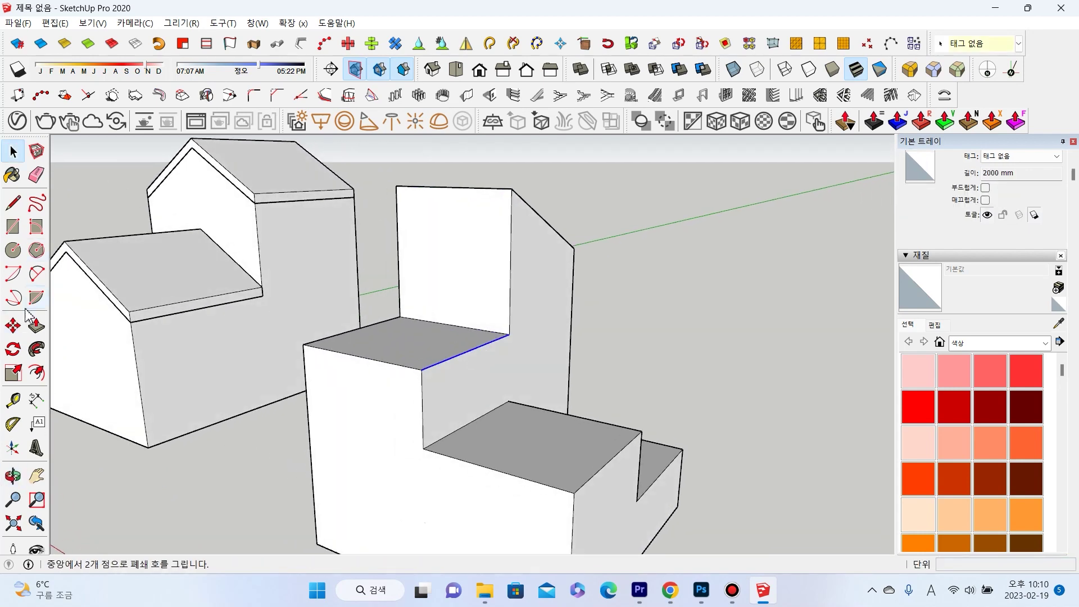
click(504, 334)
text(1000)
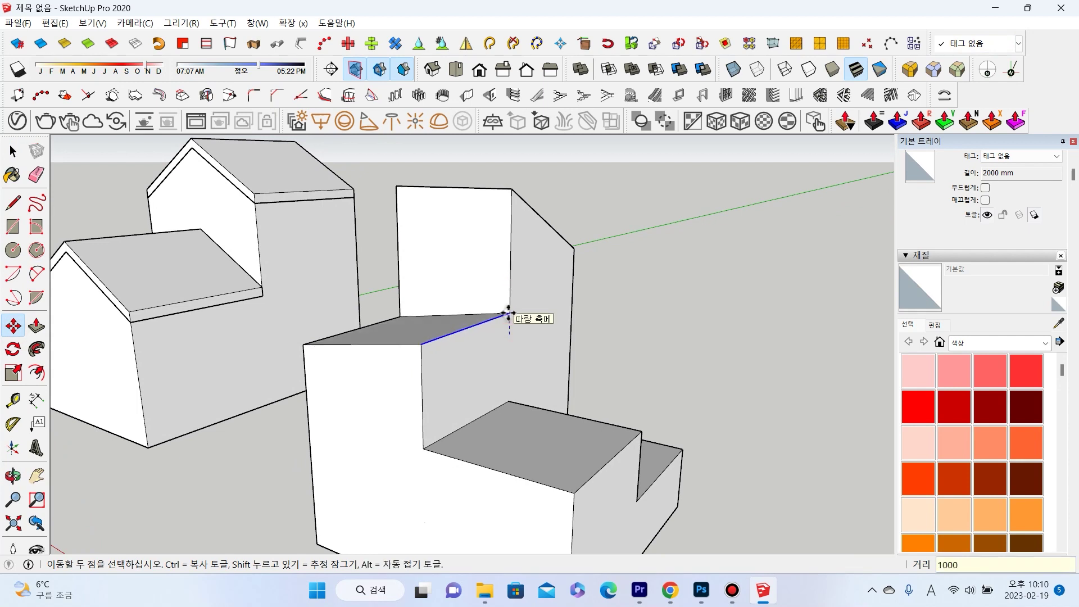
key(Return)
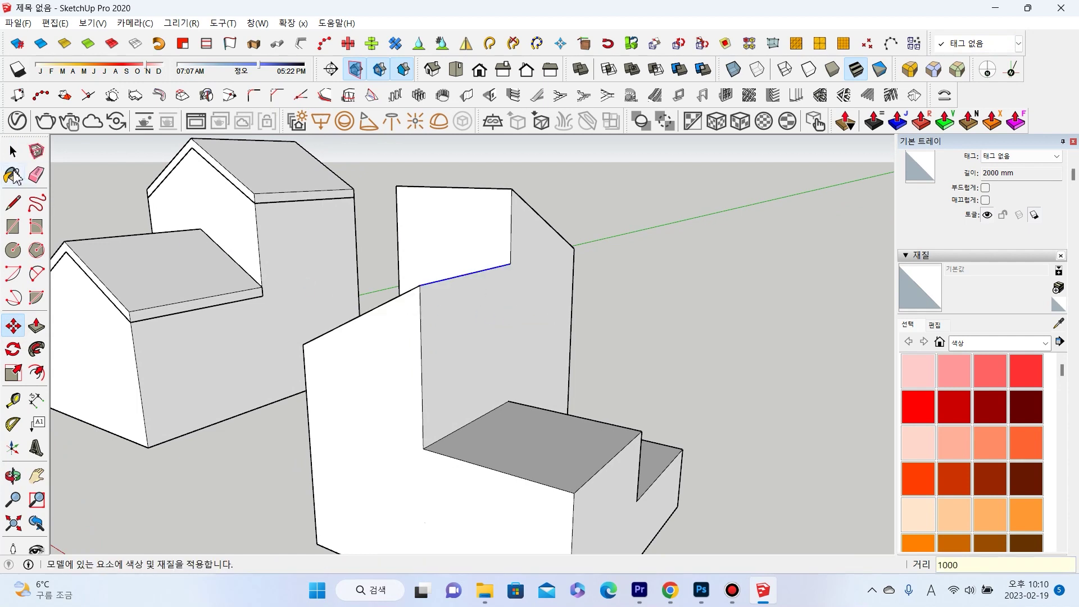
click(13, 151)
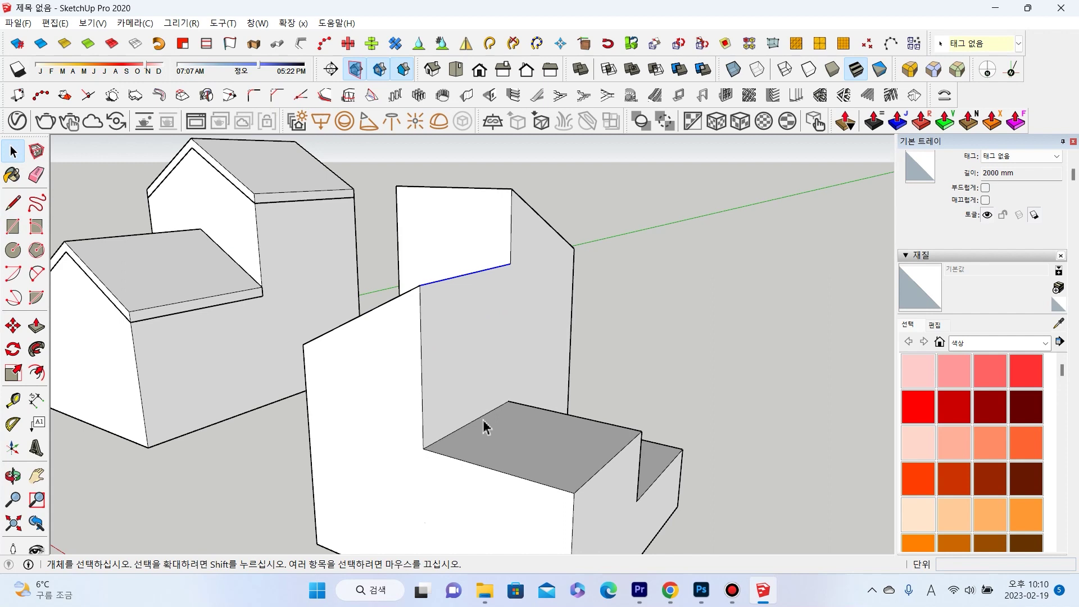
Raise the lower step's back edge 1000 mm and view the slope from behind.
click(531, 412)
key(m)
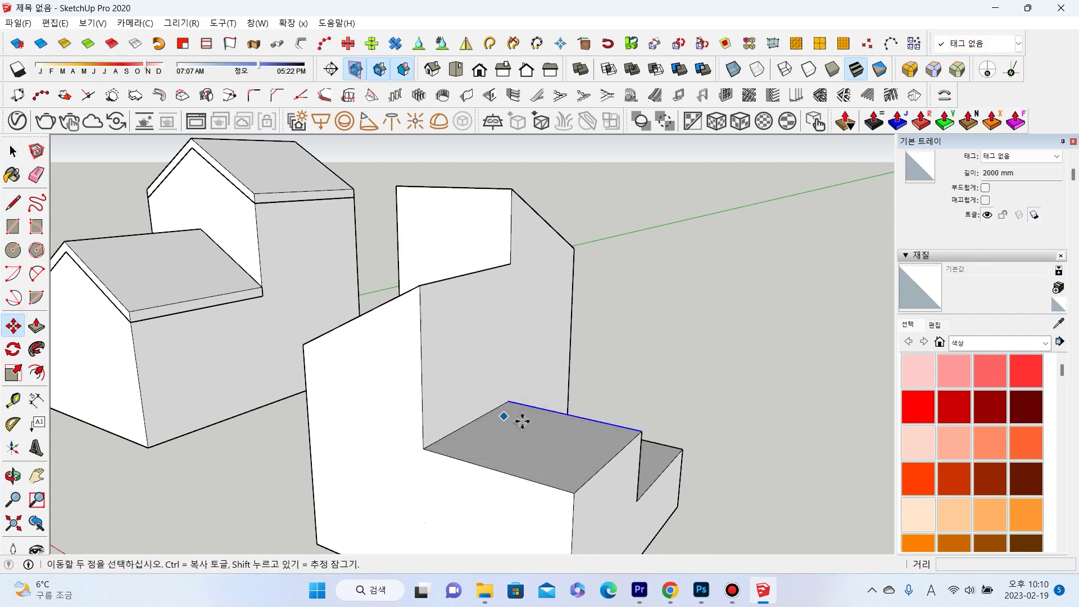
click(512, 400)
text(1000)
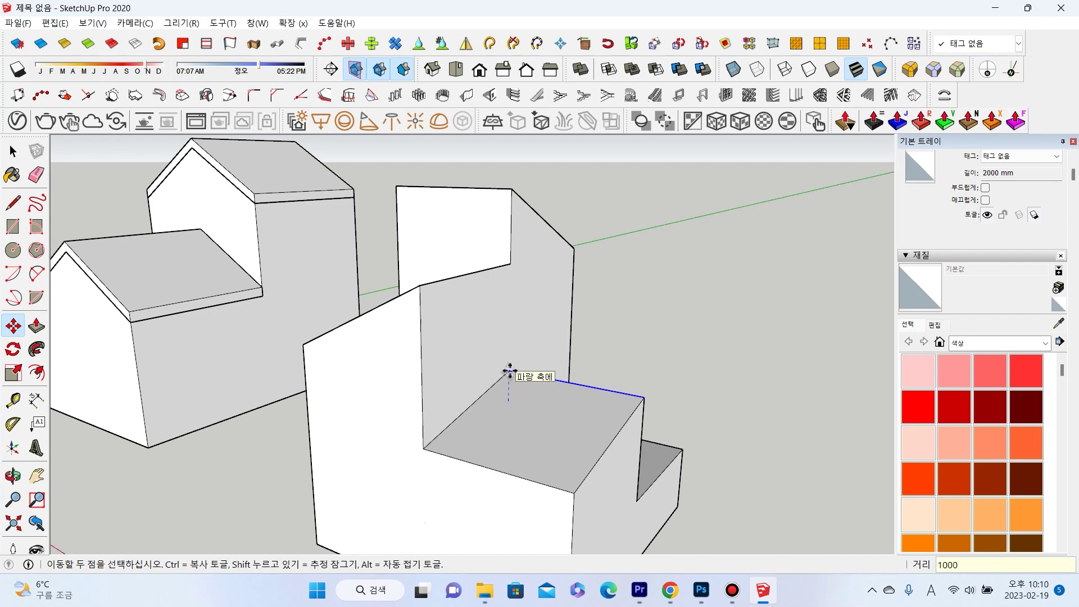
key(Return)
middle_drag(511, 371, 12, 289)
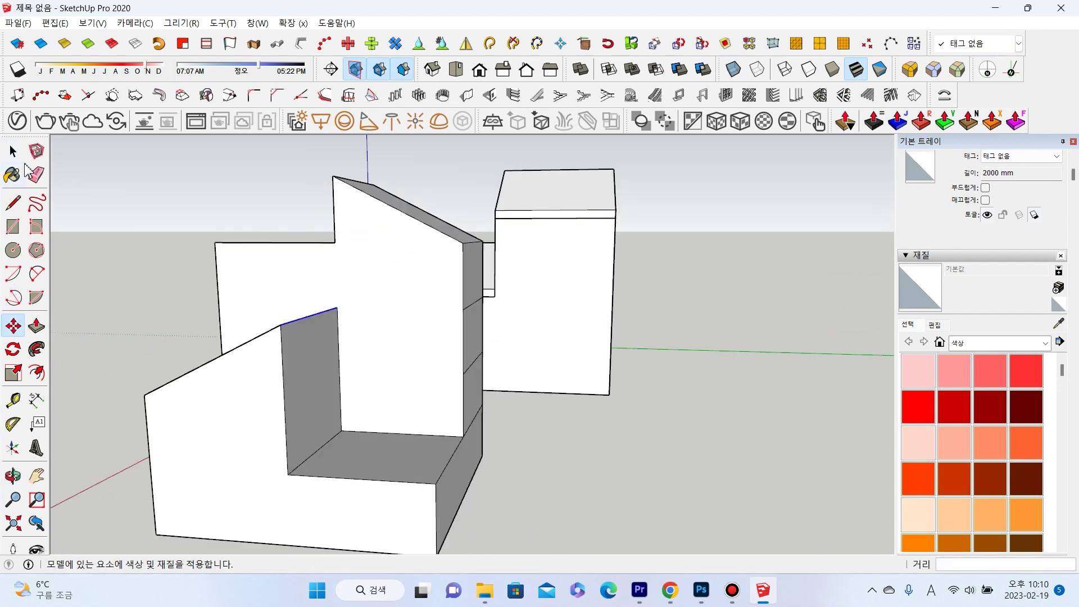
key(space)
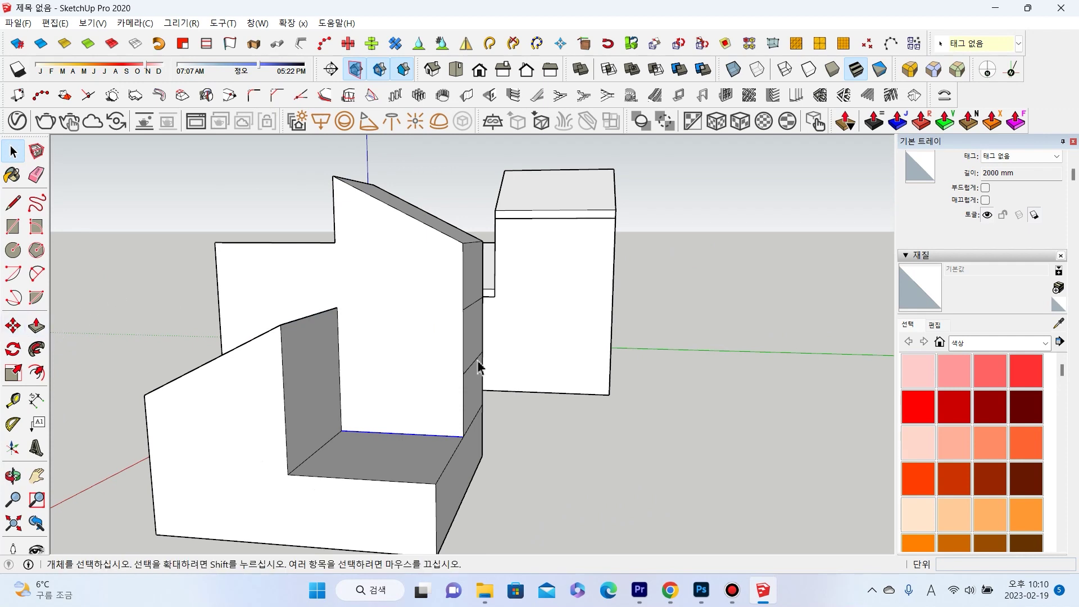
Raise the remaining floor edge 1000 mm to complete the ramp.
middle_drag(478, 359, 63, 257)
click(36, 175)
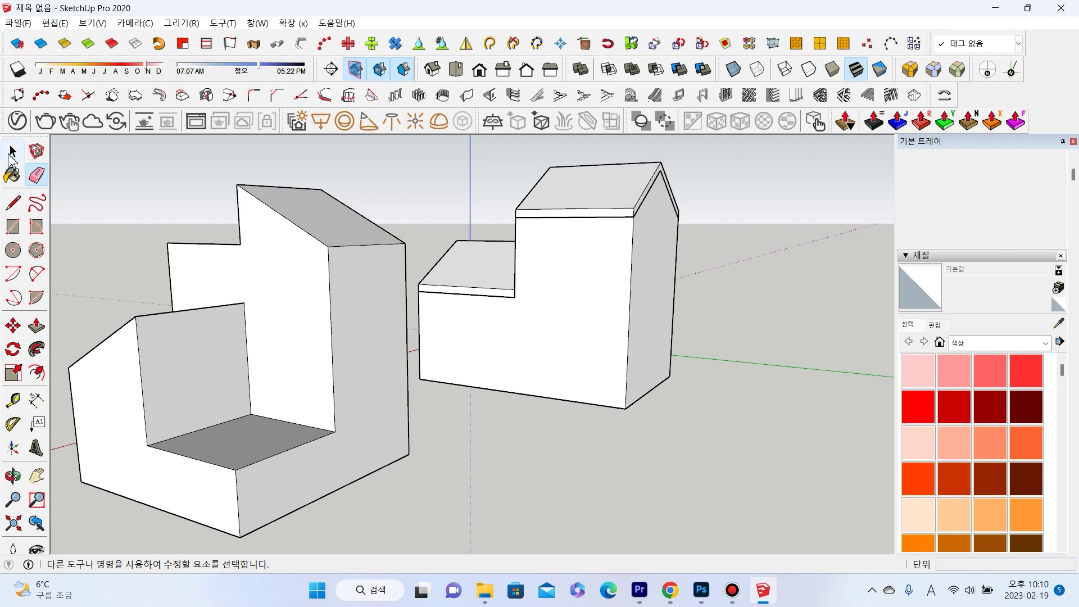
click(13, 152)
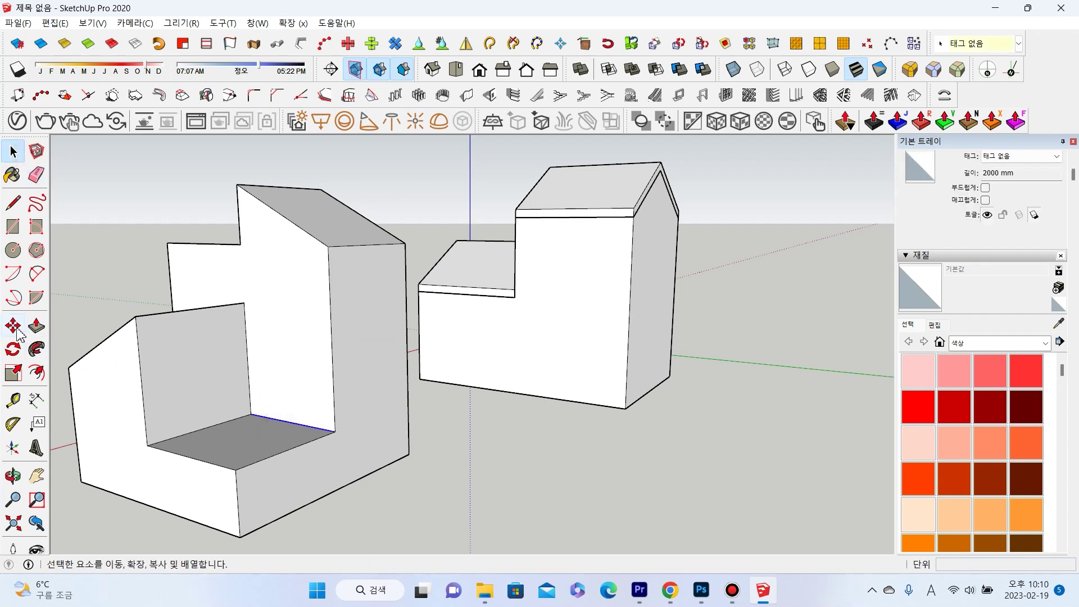
key(m)
click(335, 434)
text(1000)
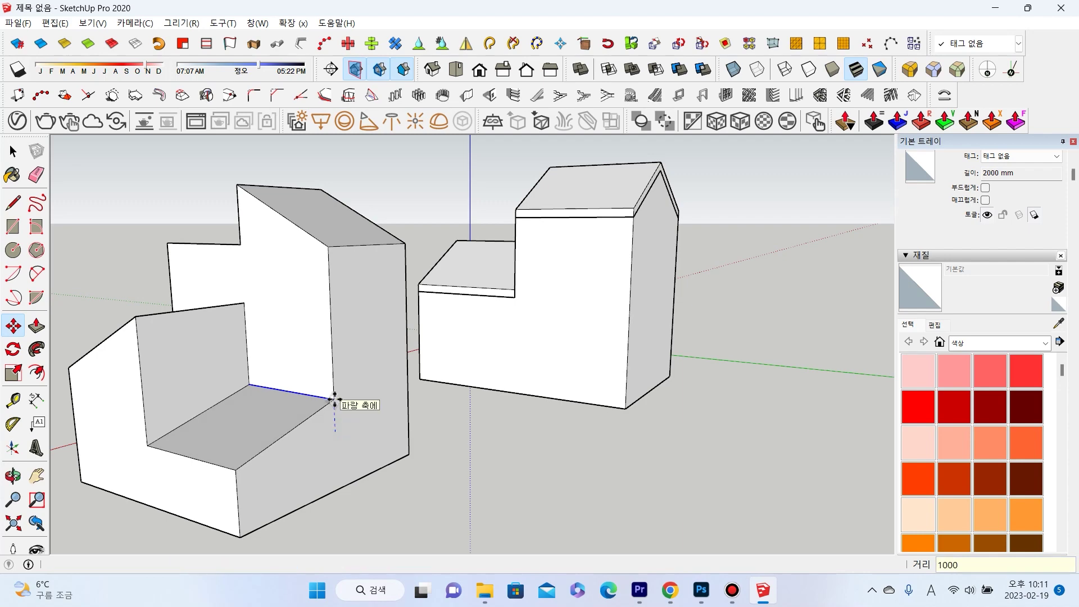
key(Return)
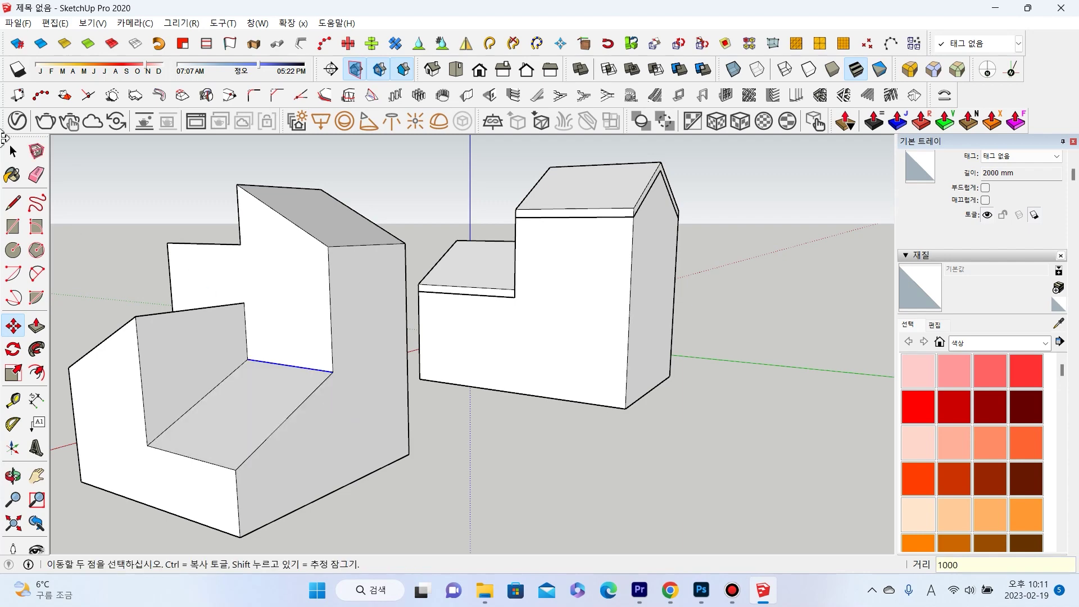
click(11, 152)
Select the two sloped roof faces and place a copy of them floating above the block.
mouse_move(393, 338)
middle_down()
mouse_move(517, 354)
mouse_move(214, 267)
middle_up()
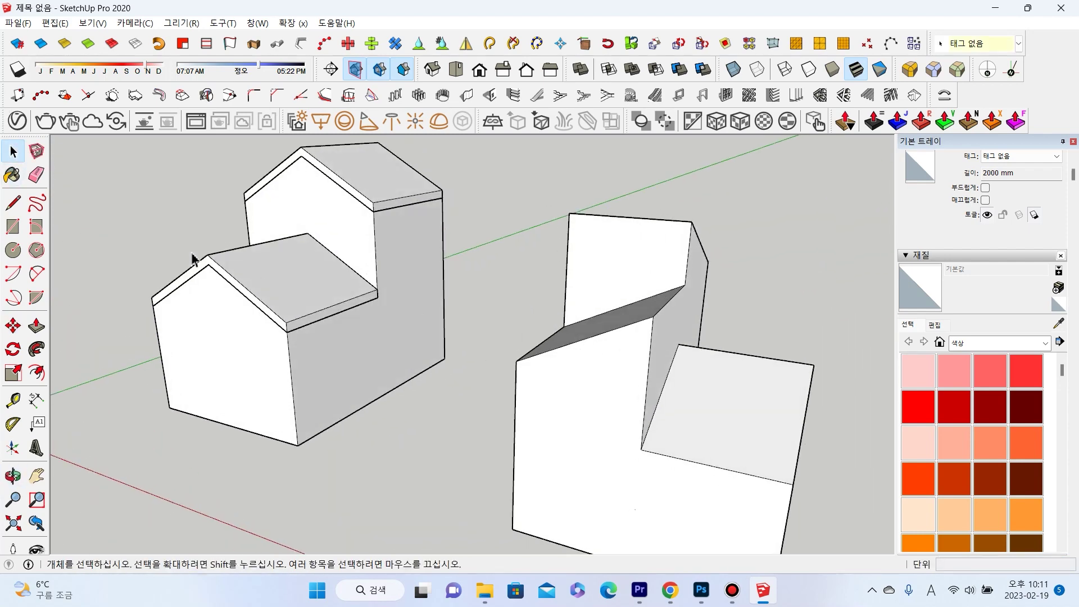
middle_drag(627, 387, 730, 428)
click(735, 429)
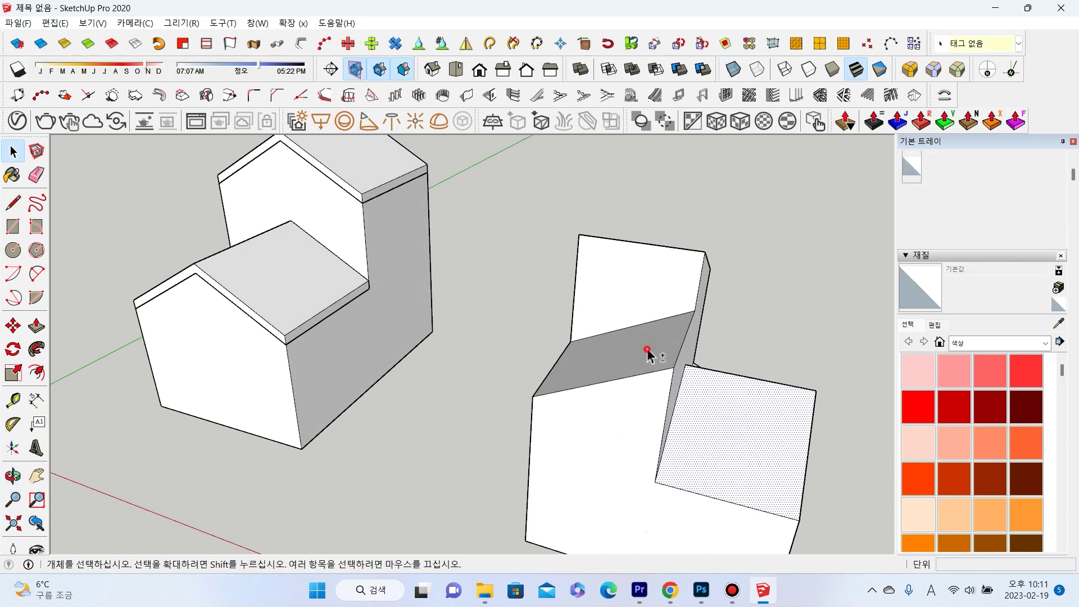
middle_drag(648, 355, 456, 355)
shift+click(508, 495)
scroll(514, 338, down, 3)
middle_drag(513, 337, 669, 361)
click(13, 326)
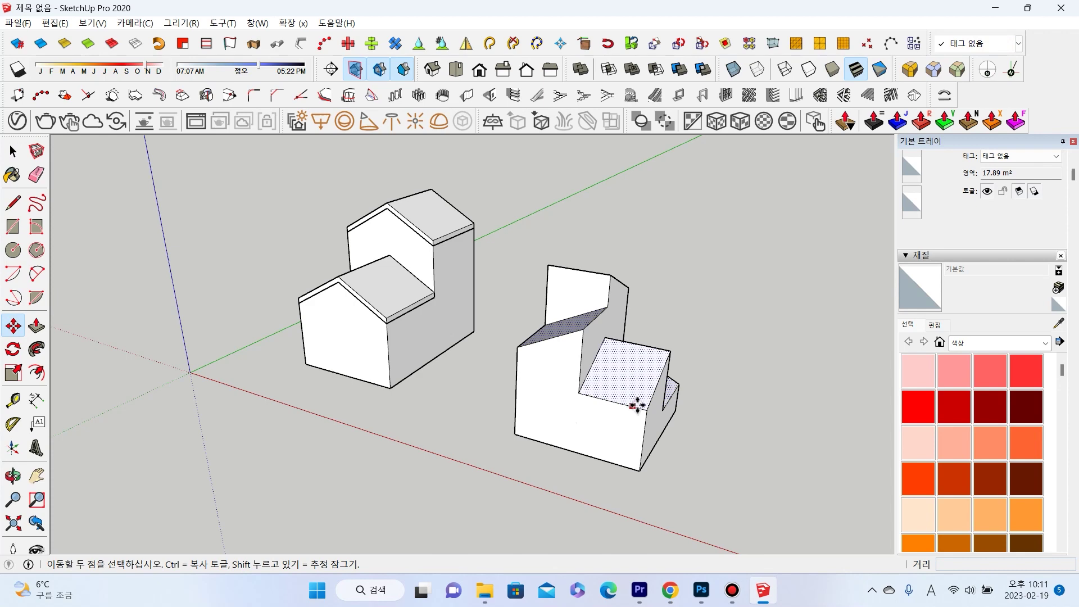
click(640, 471)
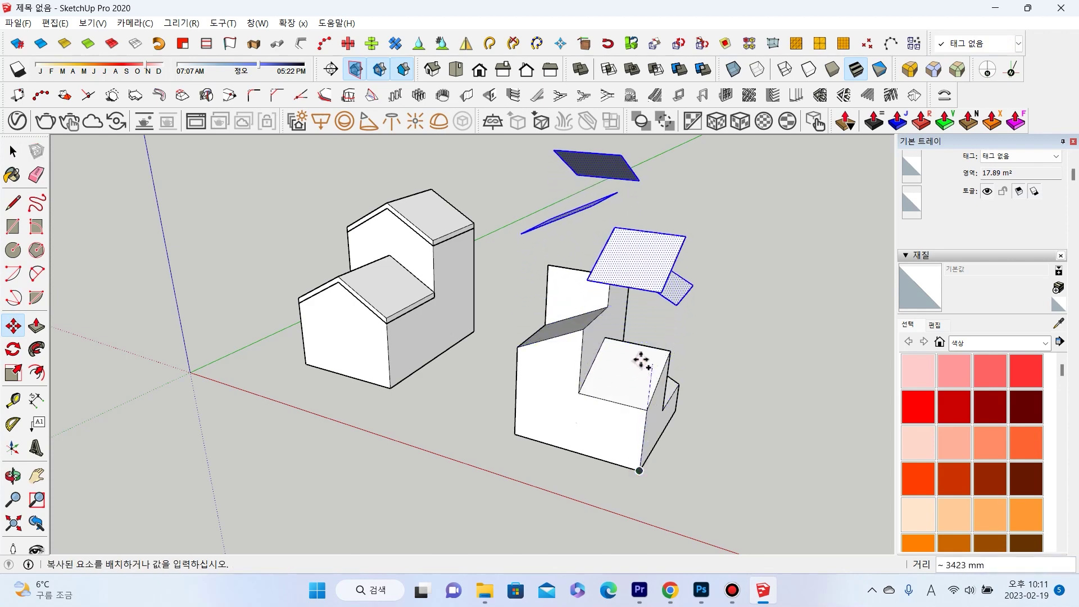
click(641, 330)
middle_drag(706, 301, 68, 175)
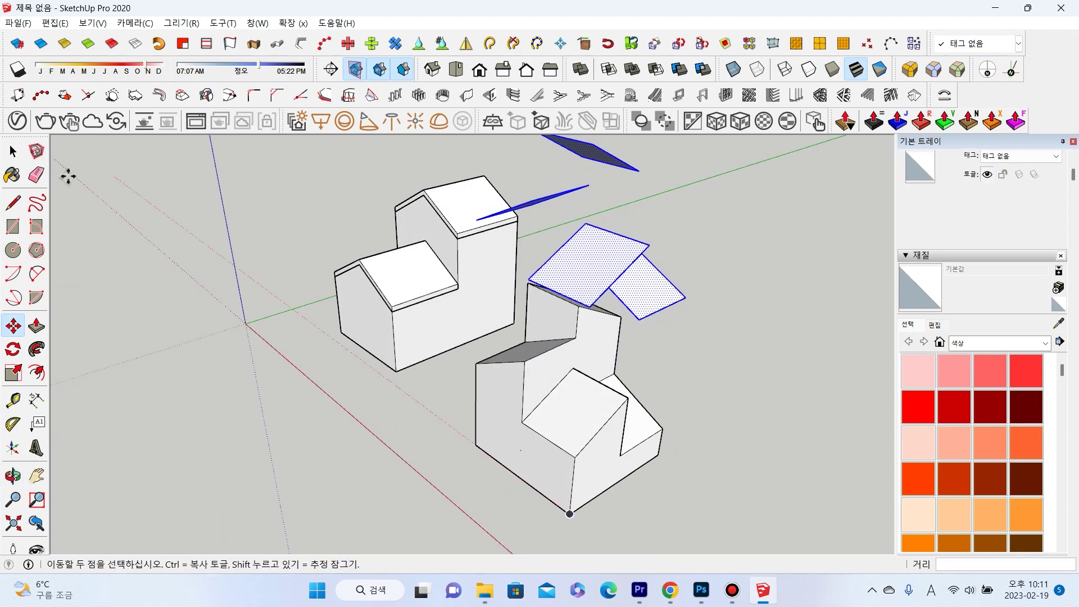
middle_drag(578, 301, 629, 250)
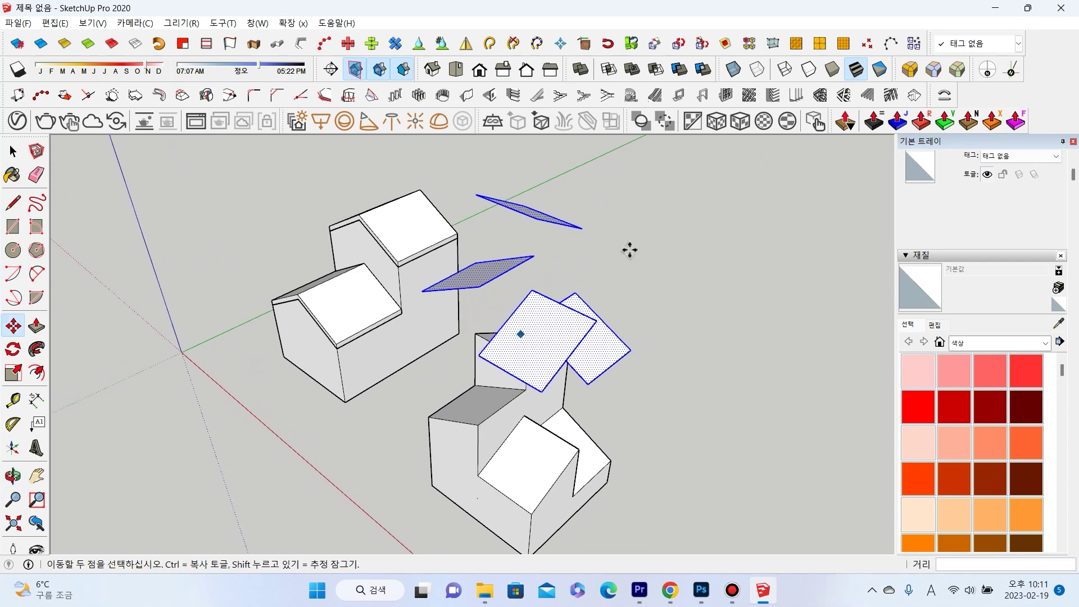
Thicken the floating roof faces into 200 mm slabs using Joint Push Pull in Vector mode.
click(901, 122)
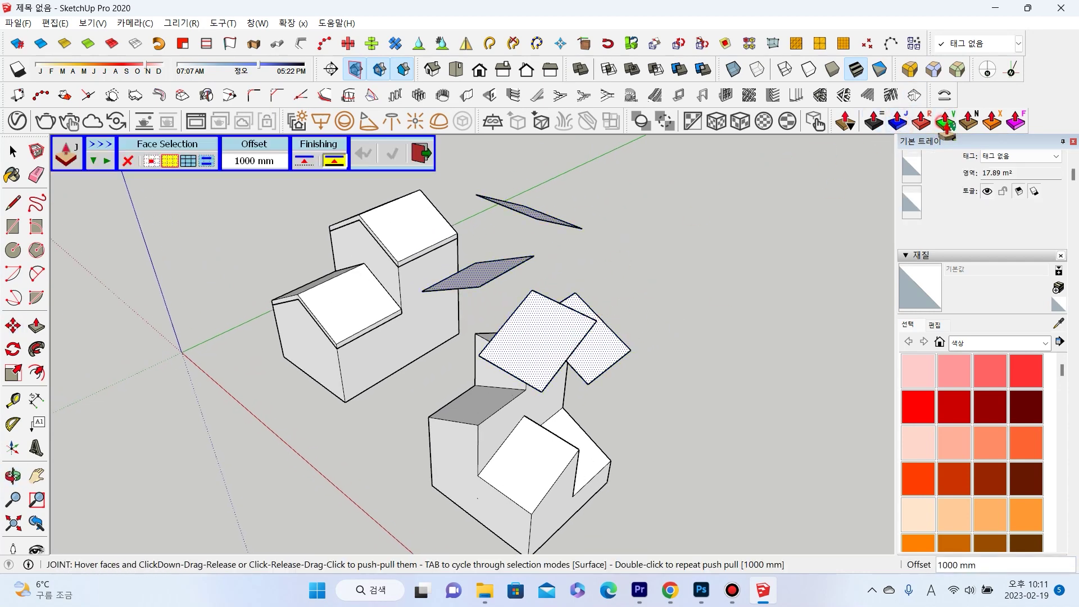
click(897, 119)
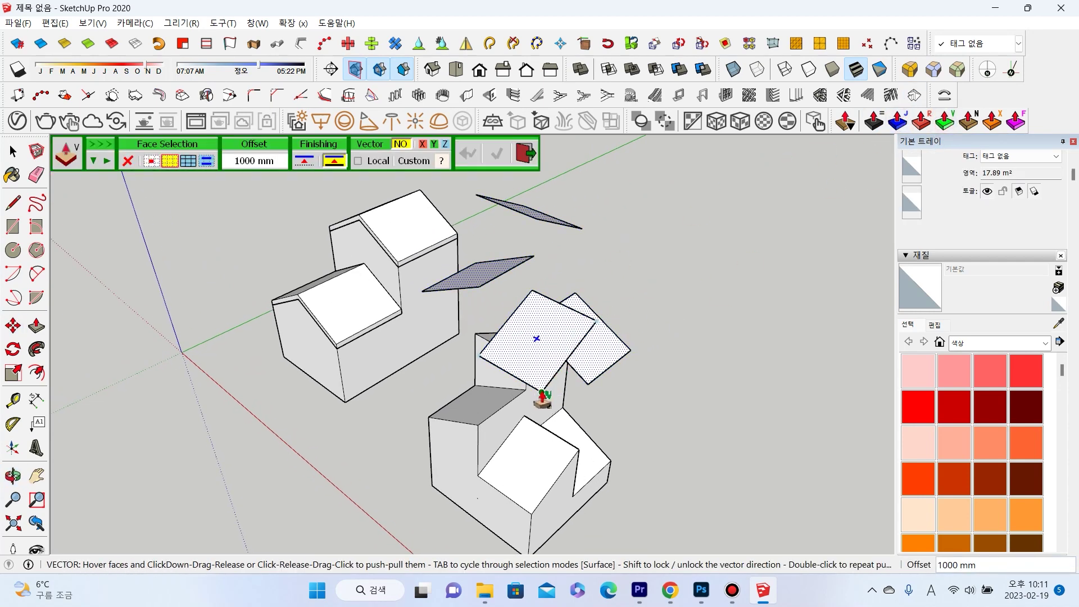
click(542, 396)
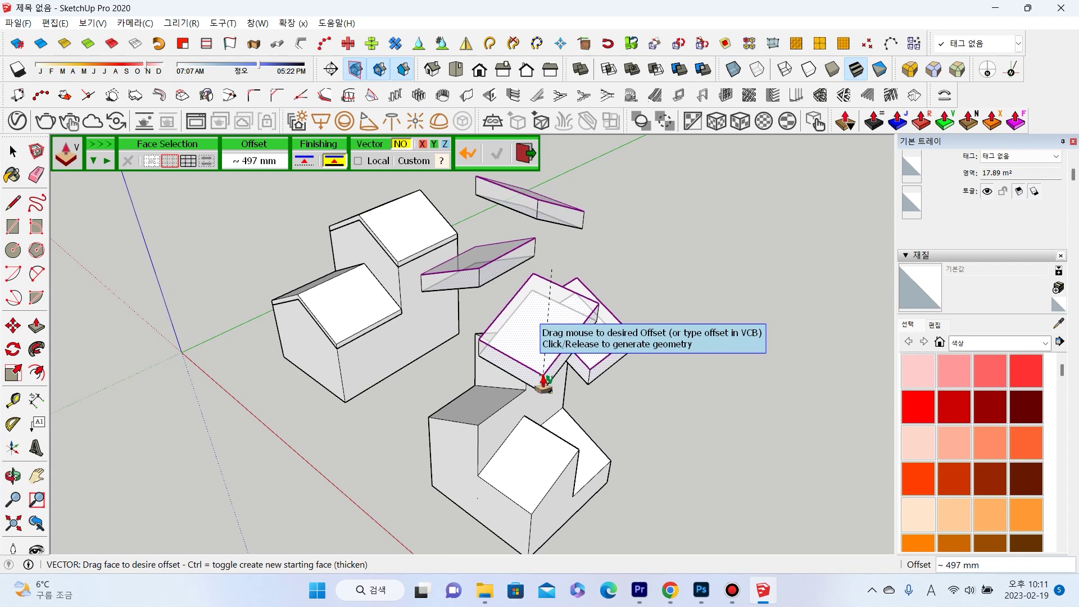
text(0)
key(Return)
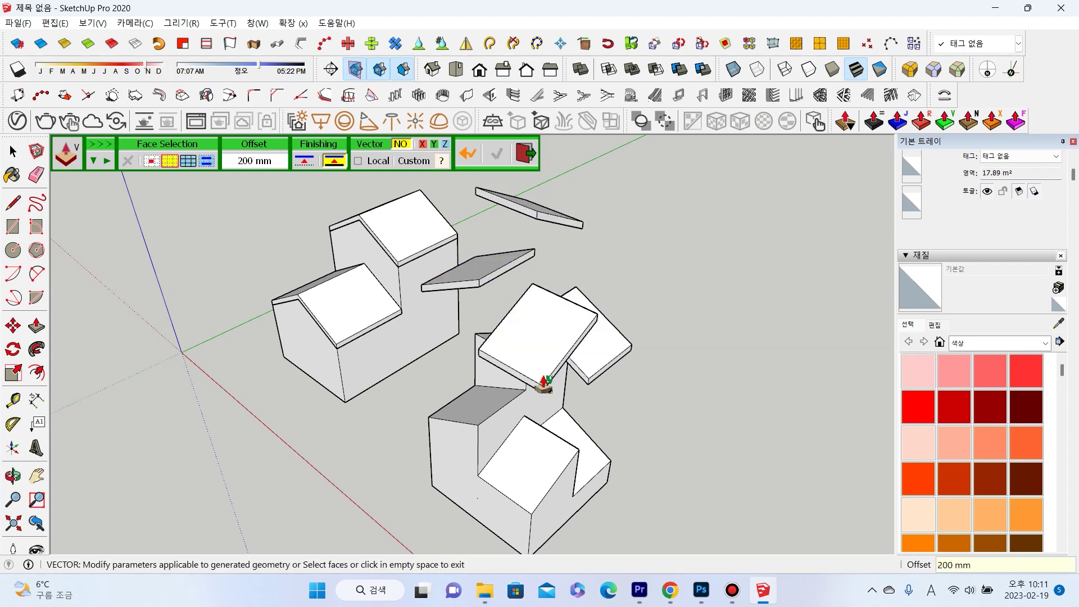
key(space)
middle_drag(556, 377, 602, 371)
Make the two roof slabs into a group.
click(600, 368)
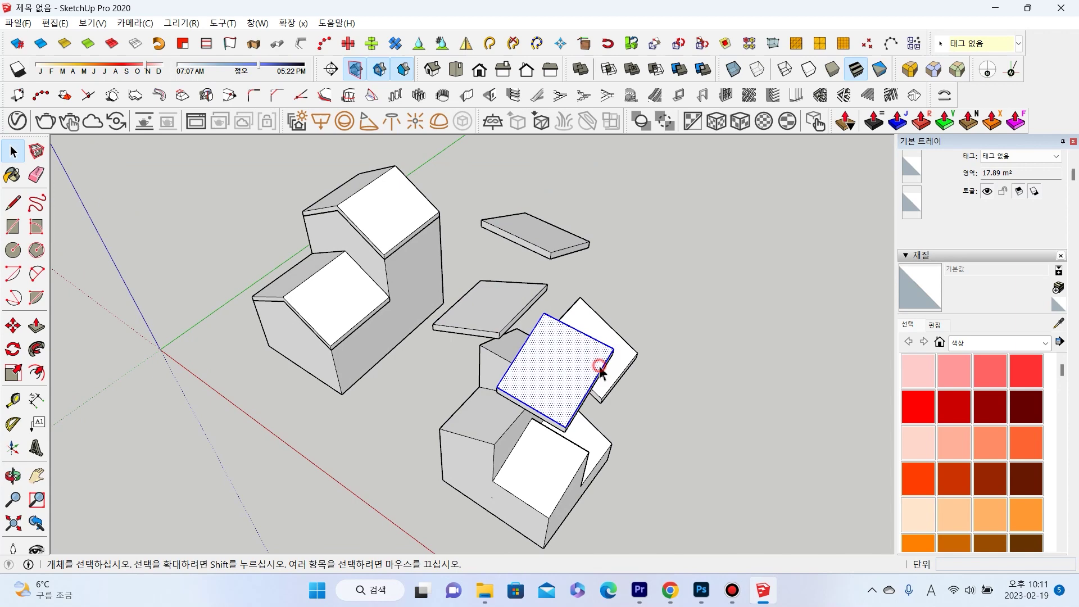
shift+click(495, 301)
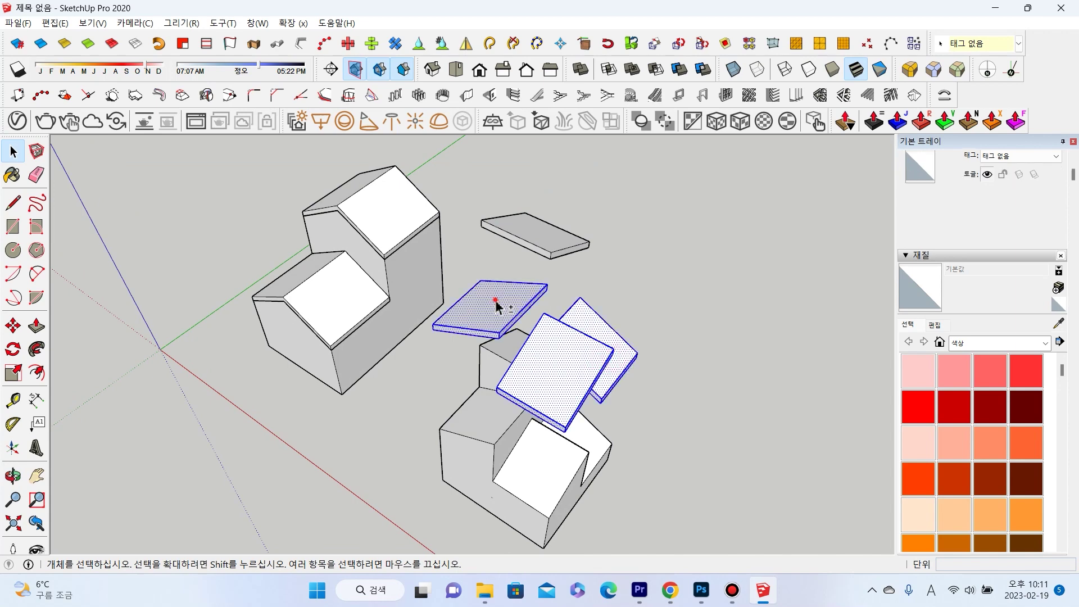
right_click(536, 244)
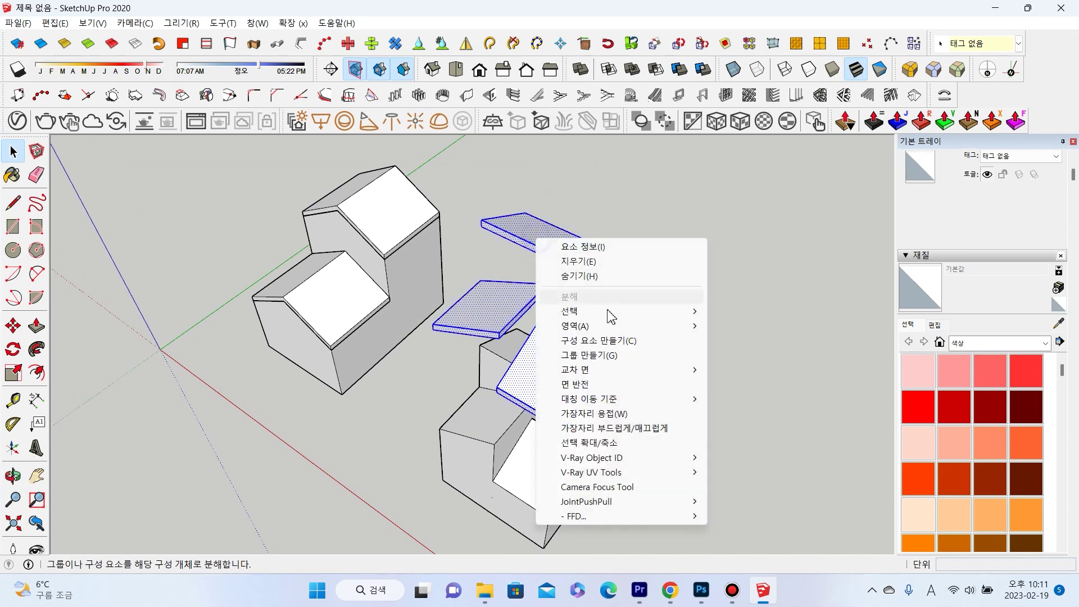
click(585, 356)
Reverse the stepped block's selected side and top faces.
mouse_move(583, 445)
middle_down()
mouse_move(564, 402)
mouse_move(513, 409)
mouse_move(535, 380)
mouse_move(482, 330)
mouse_move(521, 267)
mouse_move(645, 342)
mouse_move(344, 396)
middle_up()
click(534, 380)
shift+click(521, 266)
right_click(339, 399)
click(482, 337)
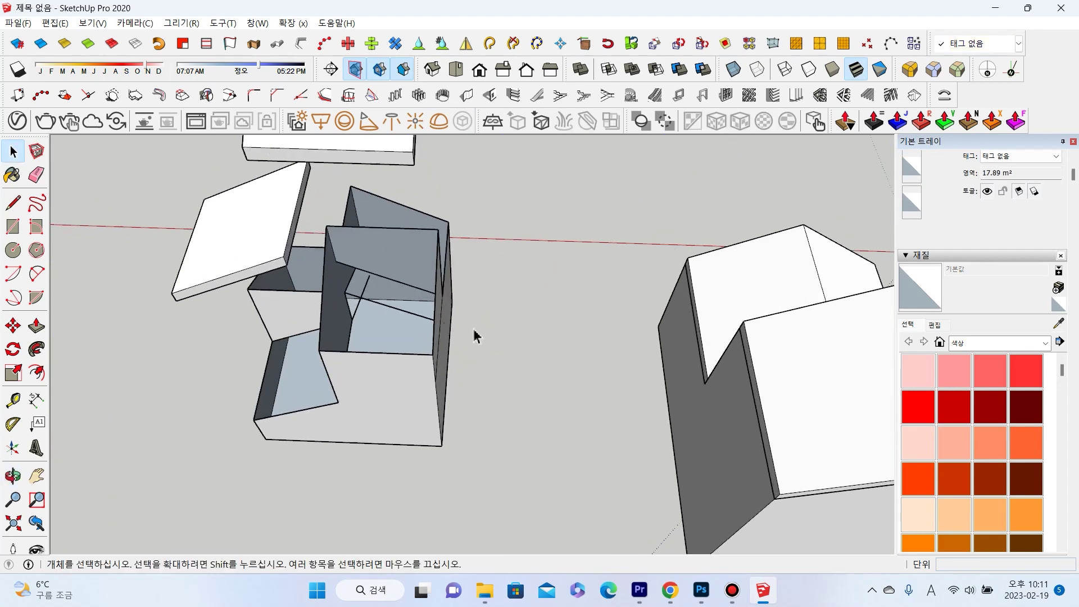
mouse_move(392, 289)
middle_down()
mouse_move(229, 233)
mouse_move(128, 324)
middle_up()
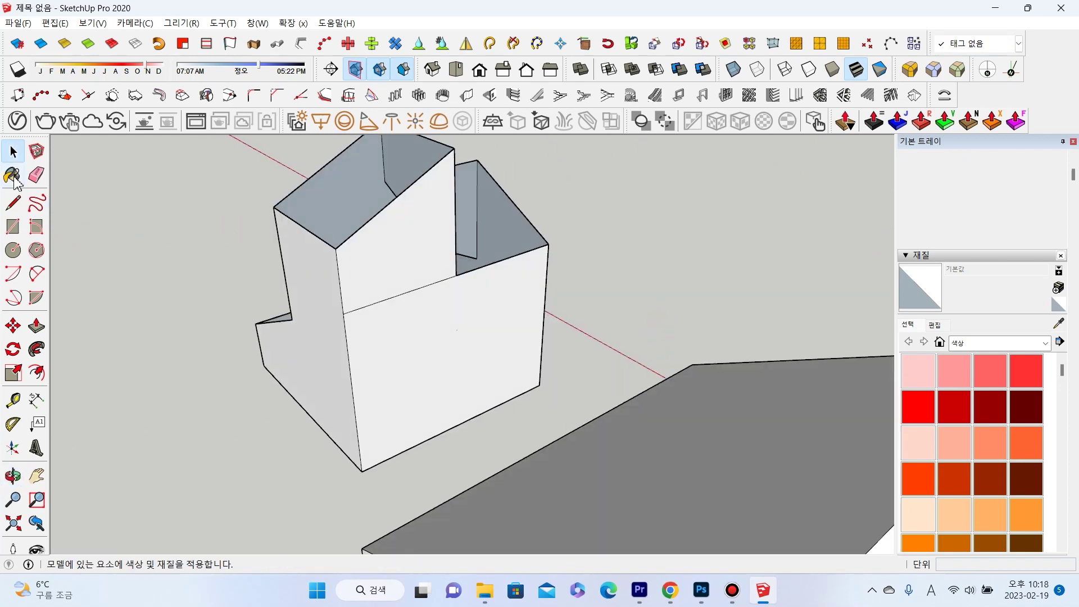
Erase the stray line inside the stepped block.
click(36, 174)
click(380, 299)
mouse_move(380, 300)
middle_down()
mouse_move(667, 320)
mouse_move(405, 356)
mouse_move(390, 329)
middle_up()
scroll(392, 326, up, 3)
scroll(362, 312, up, 3)
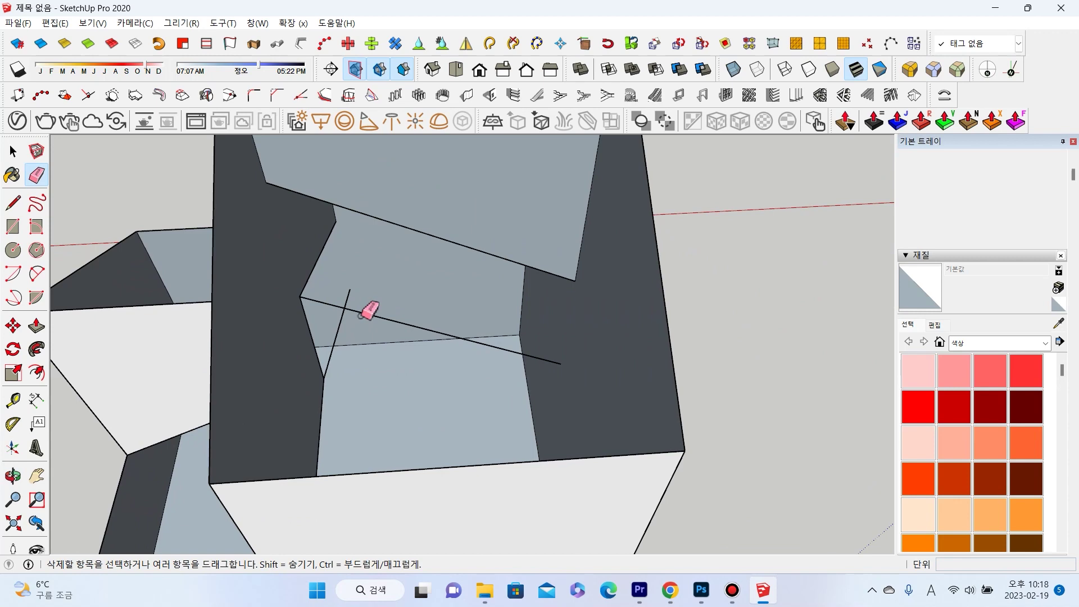
mouse_move(342, 317)
middle_down()
mouse_move(470, 337)
mouse_move(457, 342)
mouse_move(470, 270)
mouse_move(513, 349)
mouse_move(573, 234)
mouse_move(807, 313)
mouse_move(520, 371)
mouse_move(749, 410)
mouse_move(221, 292)
middle_up()
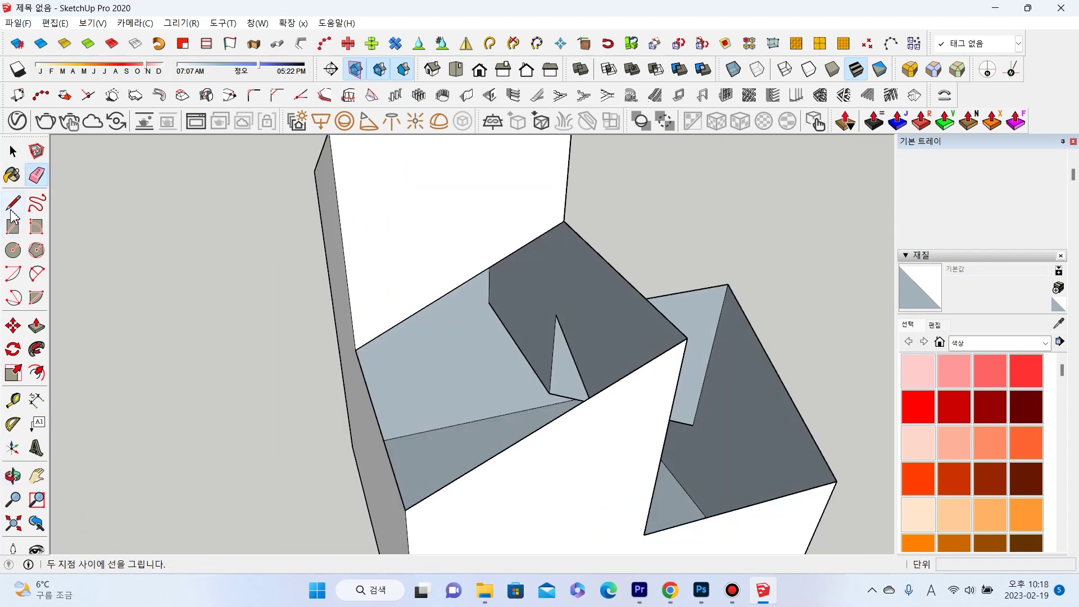
middle_drag(607, 291, 545, 192)
click(551, 195)
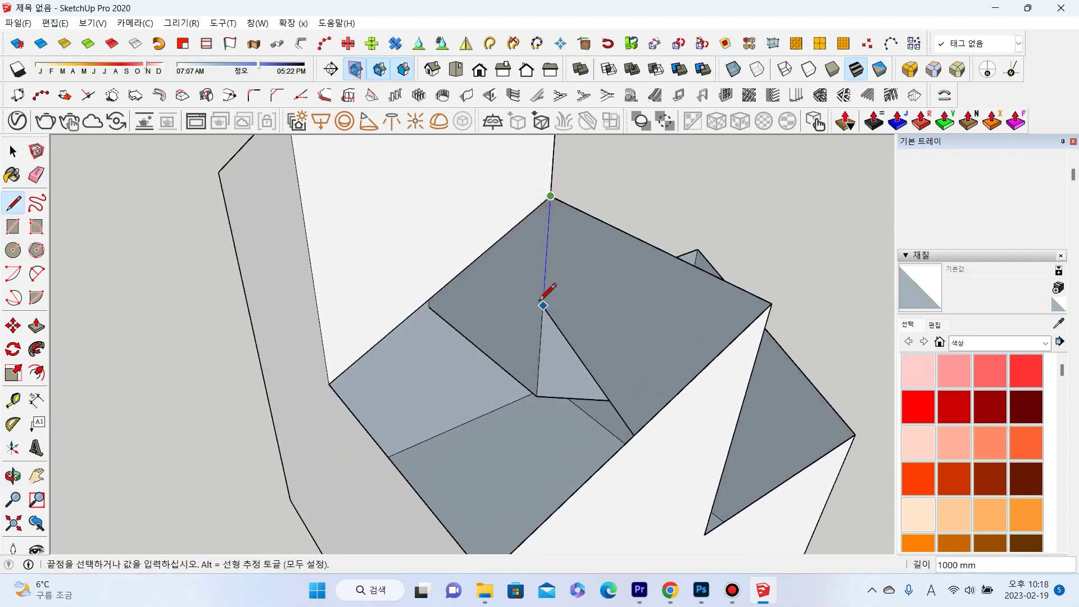
mouse_move(597, 285)
middle_down()
mouse_move(313, 284)
mouse_move(406, 274)
mouse_move(253, 248)
mouse_move(232, 258)
mouse_move(576, 253)
mouse_move(231, 272)
mouse_move(3, 233)
middle_up()
Push/Pull the triangular wall faces out by 200 mm.
click(36, 325)
mouse_move(293, 313)
middle_down()
mouse_move(530, 331)
mouse_move(562, 364)
mouse_move(562, 351)
middle_up()
drag(563, 351, 546, 362)
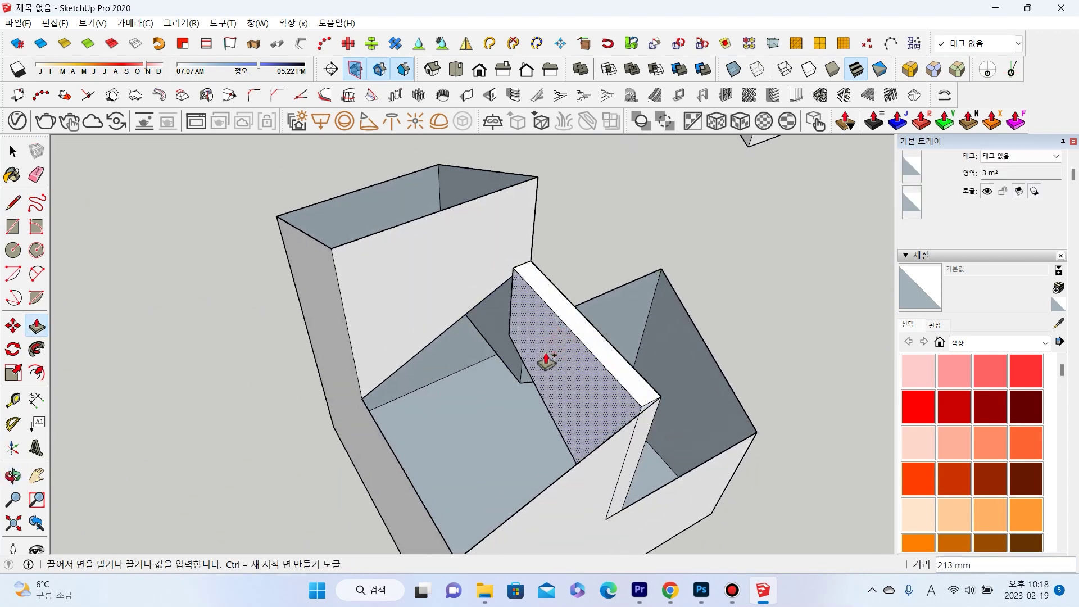
key(Return)
middle_drag(545, 357, 499, 318)
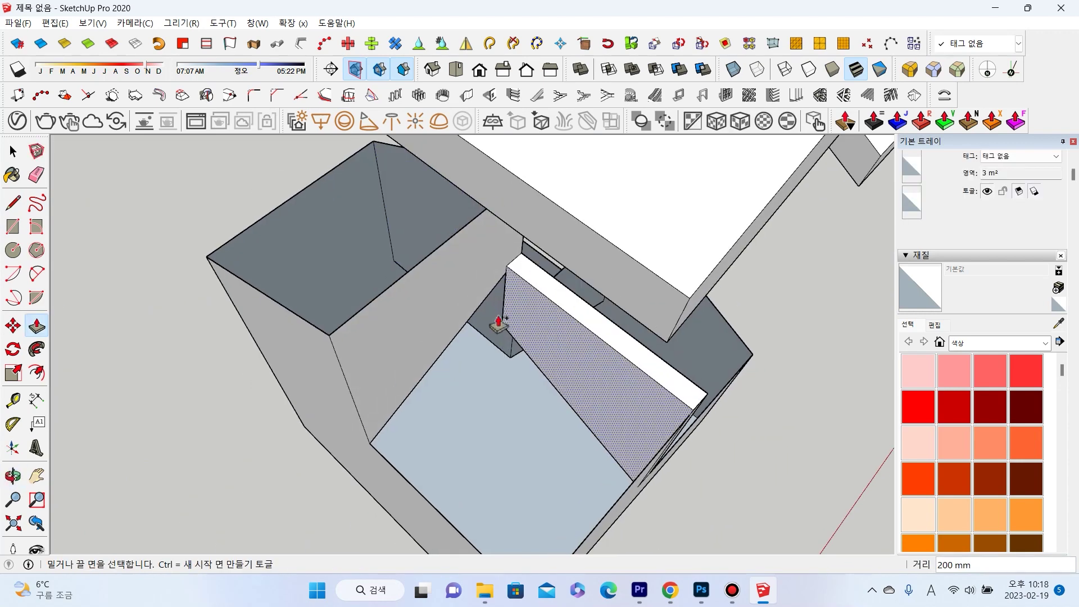
click(399, 260)
key(Return)
mouse_move(399, 260)
middle_down()
mouse_move(436, 270)
mouse_move(445, 362)
mouse_move(489, 280)
mouse_move(494, 324)
middle_up()
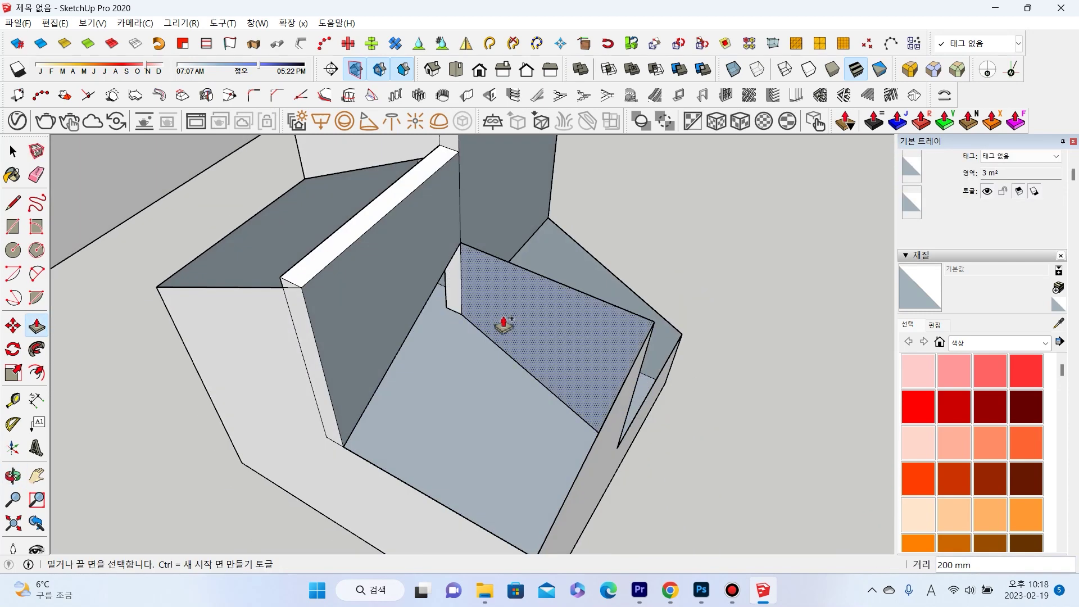
Thicken the remaining wall faces, including the right wall, by 200 mm.
click(522, 326)
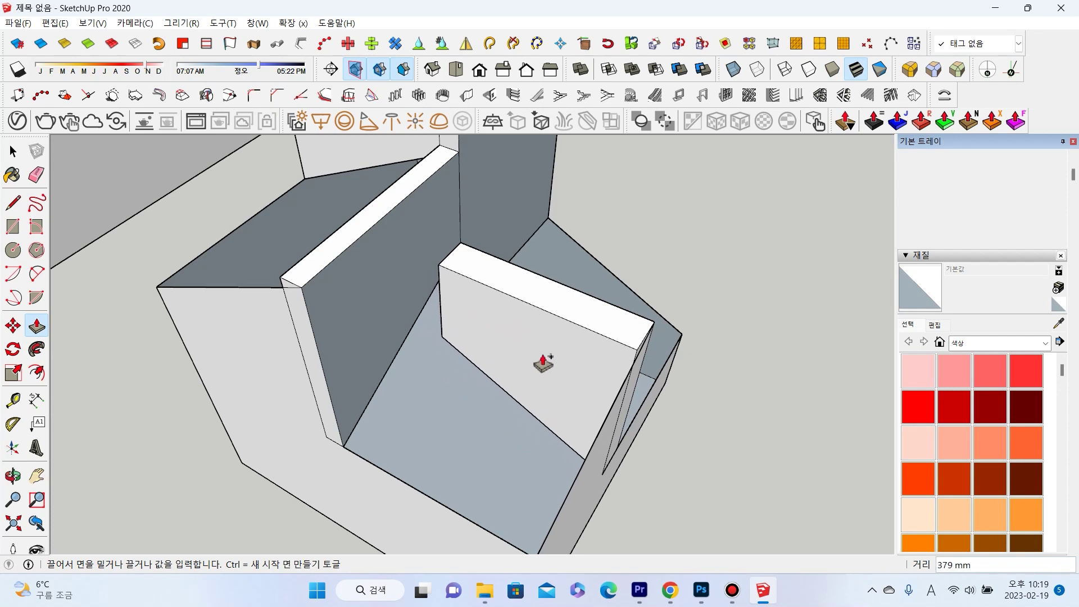
key(Escape)
click(581, 339)
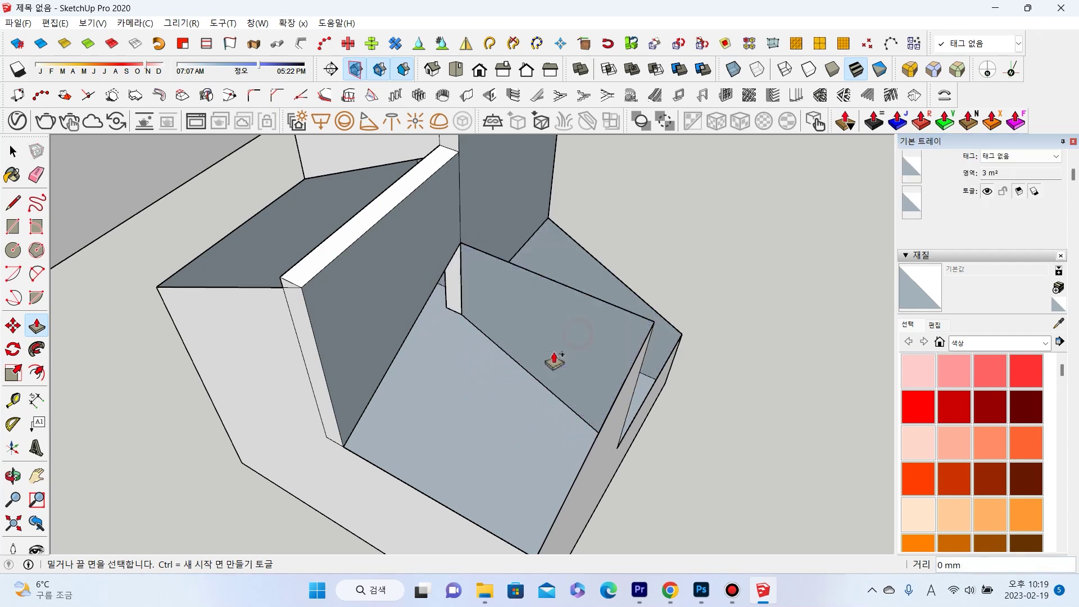
text(200)
key(Return)
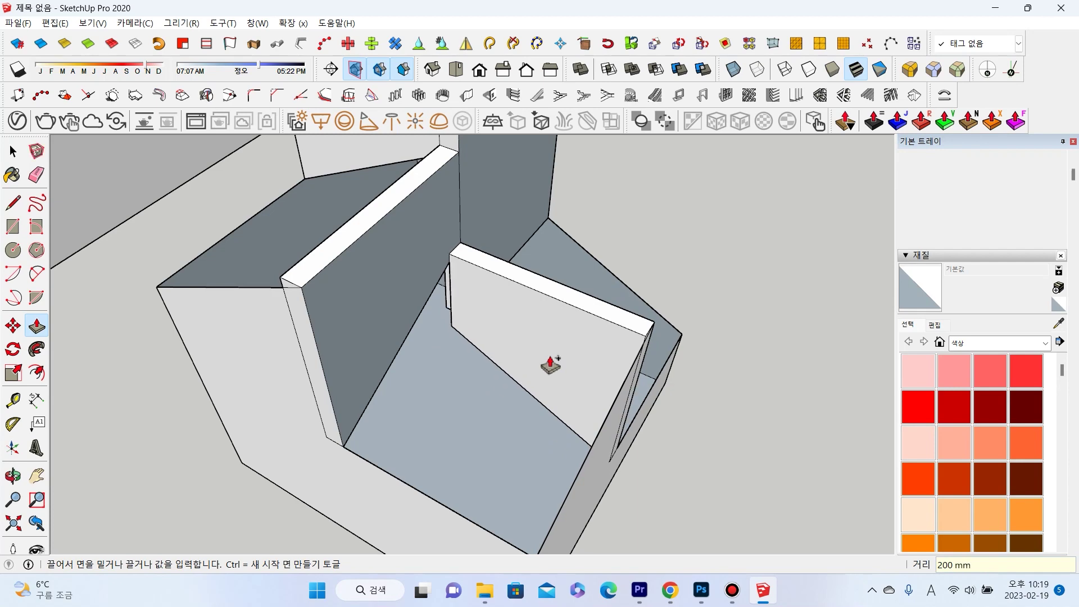
middle_drag(597, 441, 661, 404)
click(640, 388)
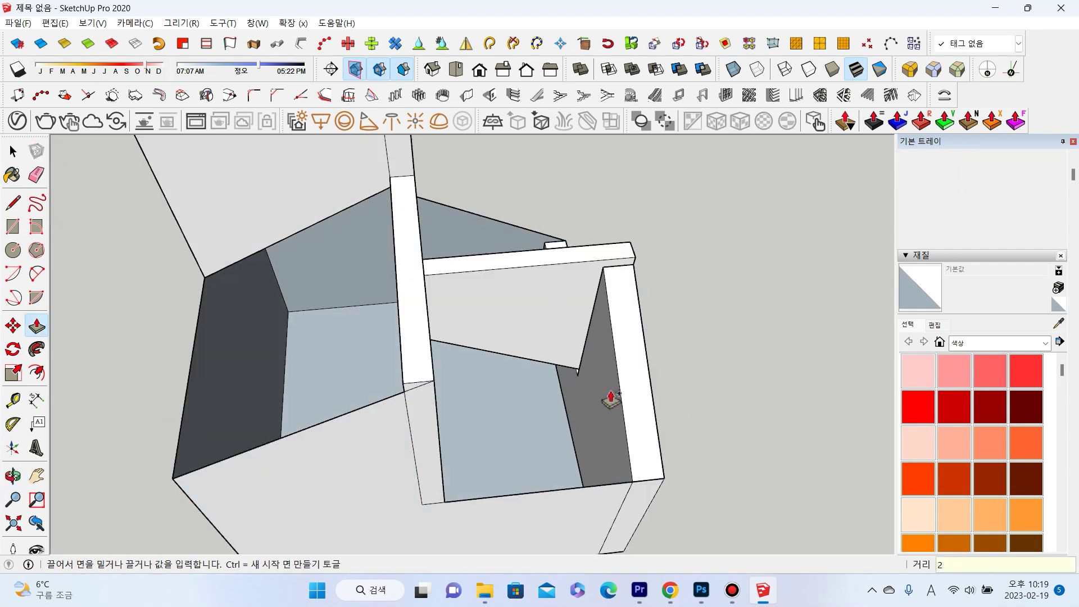
text(00)
key(Return)
middle_drag(609, 397, 742, 404)
Push the stepped block's right and left inner wall faces inward 200 mm.
scroll(662, 368, up, 5)
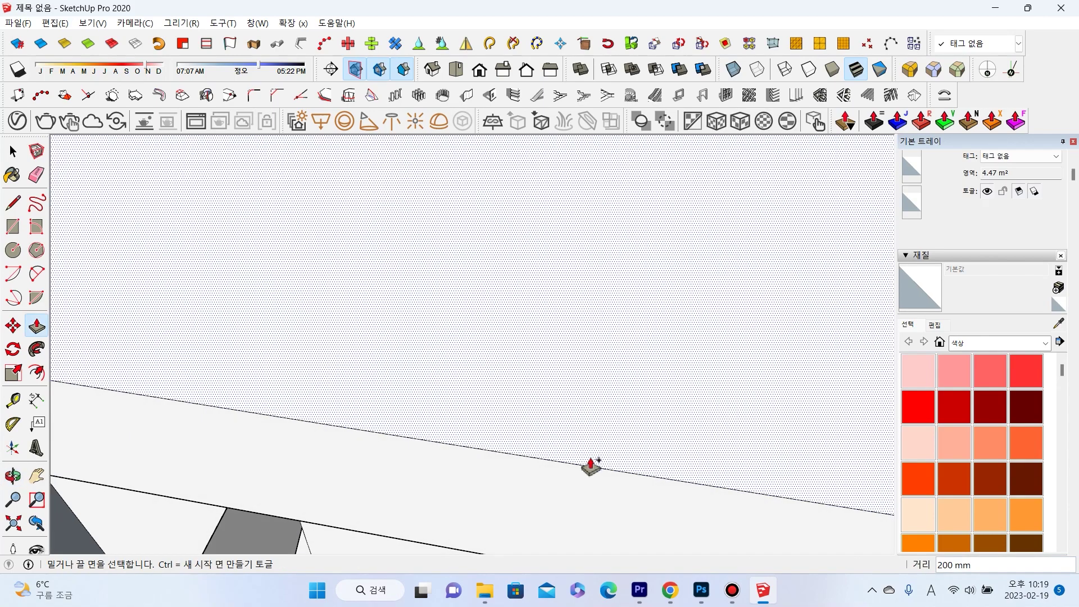
scroll(591, 465, down, 5)
mouse_move(563, 441)
middle_down()
mouse_move(571, 475)
mouse_move(574, 371)
middle_up()
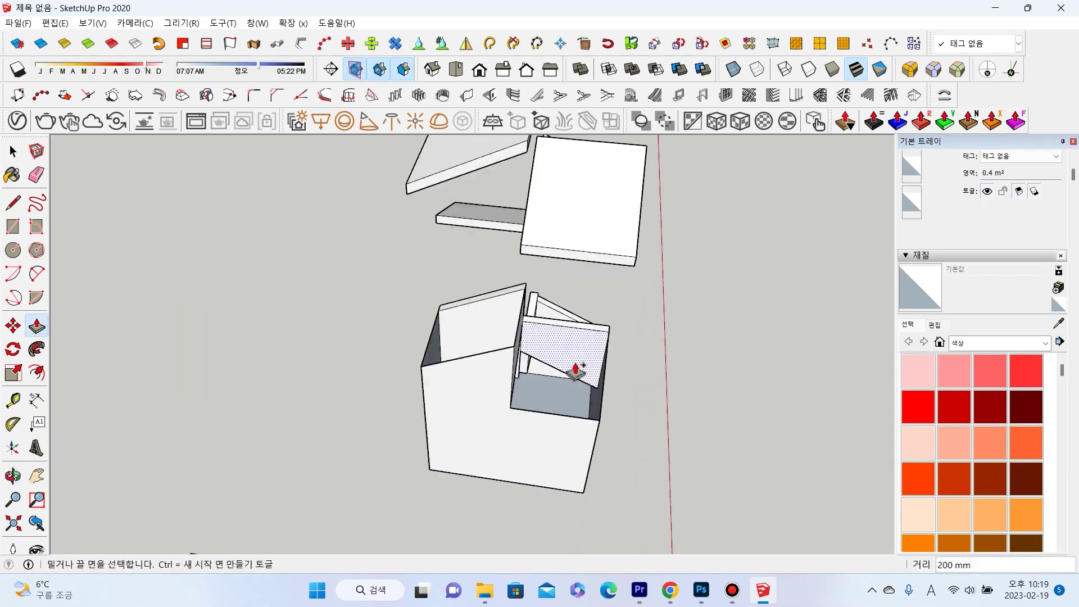
scroll(566, 414, up, 3)
scroll(664, 389, up, 4)
drag(646, 392, 620, 401)
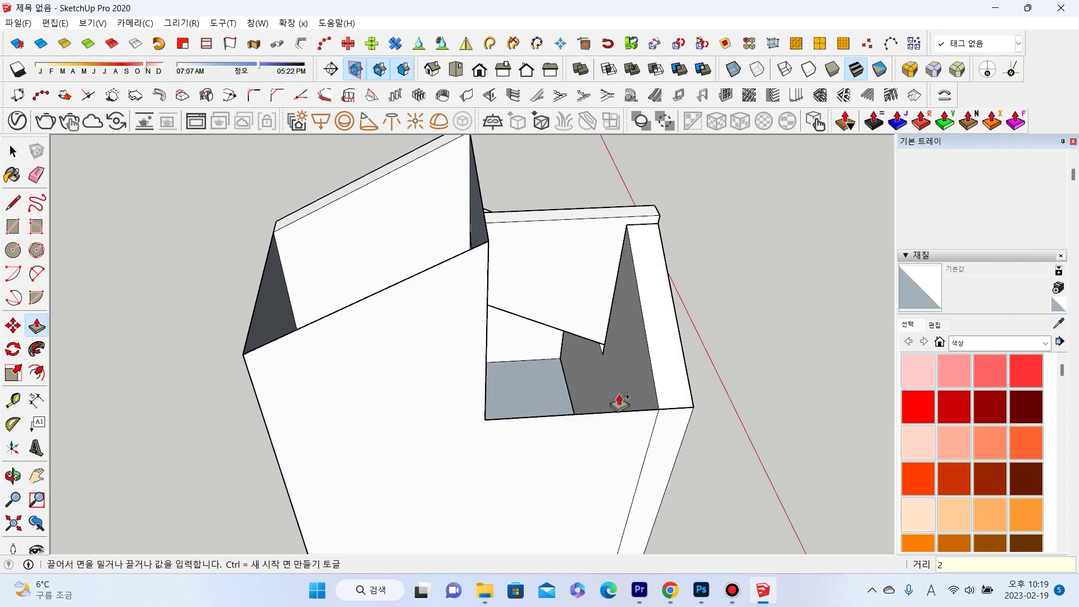
text(00)
scroll(619, 402, down, 3)
middle_drag(494, 374, 313, 325)
scroll(242, 349, up, 3)
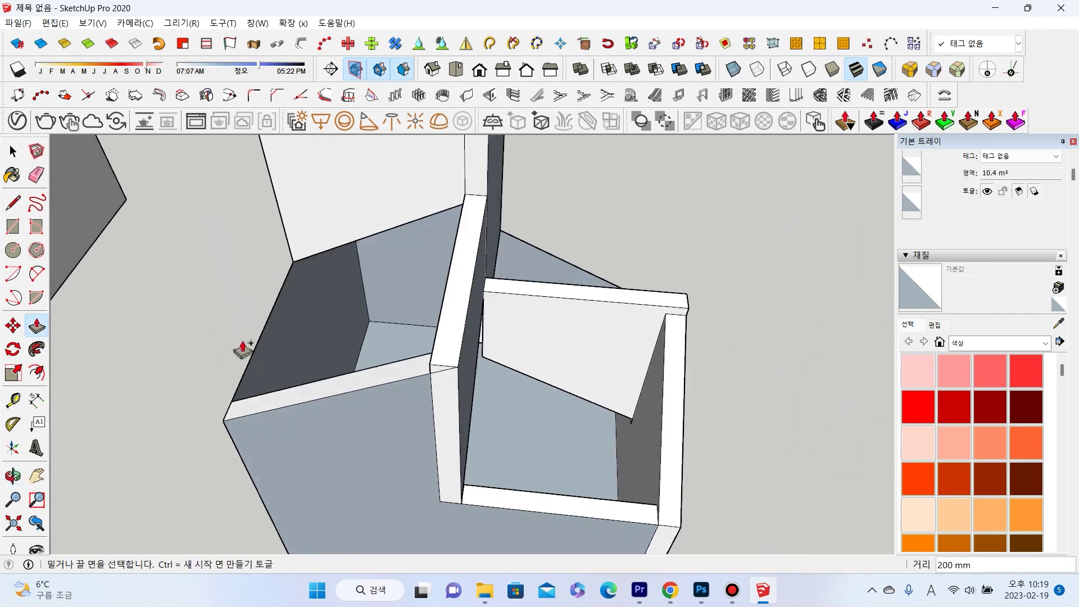
drag(319, 336, 326, 337)
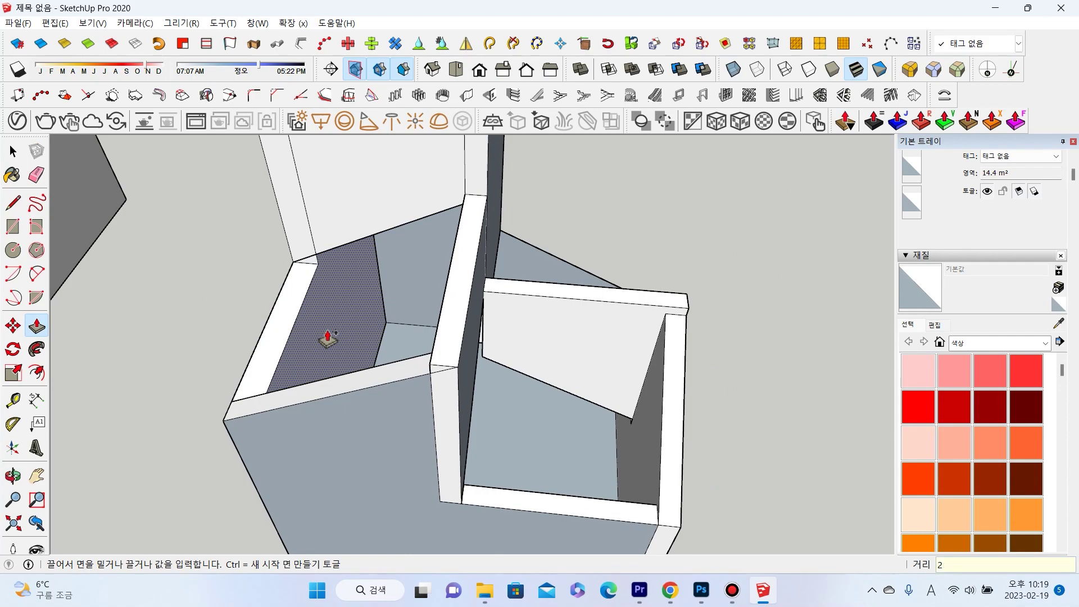
text(00)
key(Return)
Thicken the narrow side wall of the stepped block by 200 mm.
mouse_move(253, 357)
middle_down()
mouse_move(541, 344)
mouse_move(354, 378)
mouse_move(487, 403)
mouse_move(701, 378)
mouse_move(534, 289)
mouse_move(585, 288)
mouse_move(353, 283)
mouse_move(260, 188)
mouse_move(525, 304)
middle_up()
key(p)
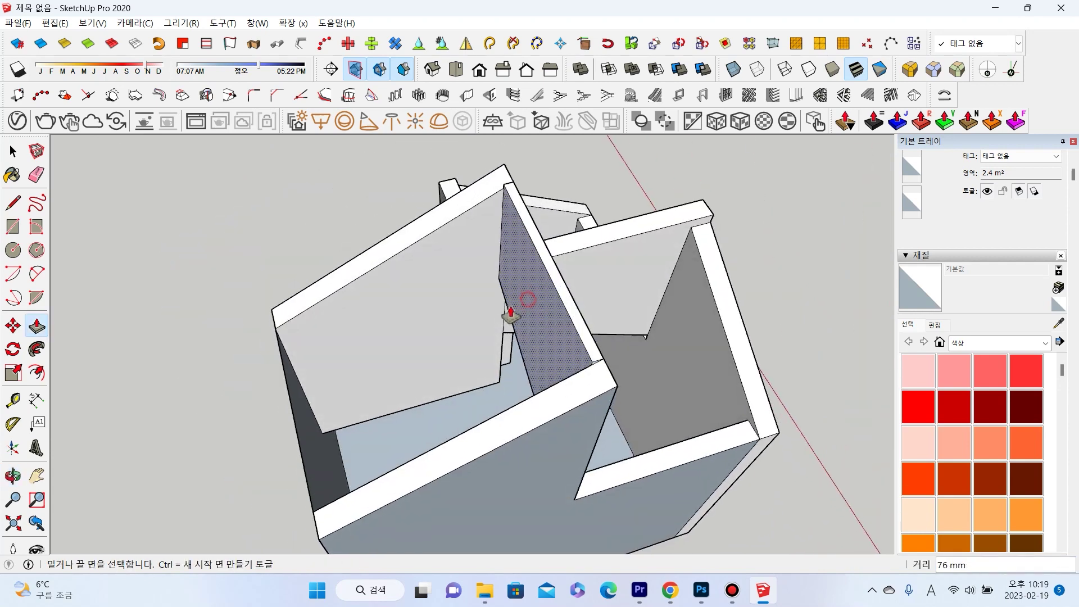
click(545, 308)
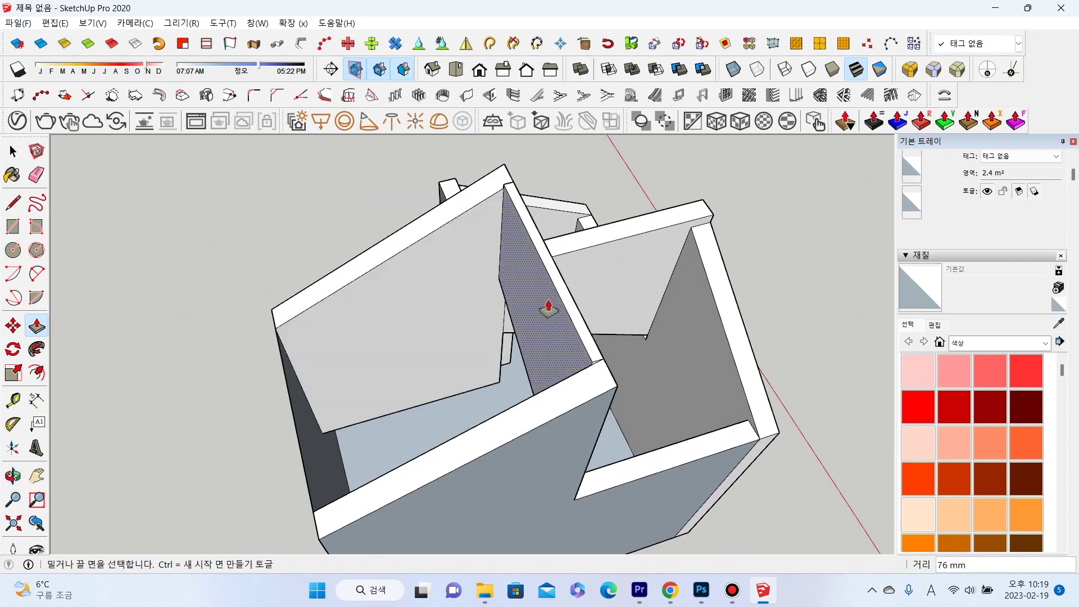
click(523, 325)
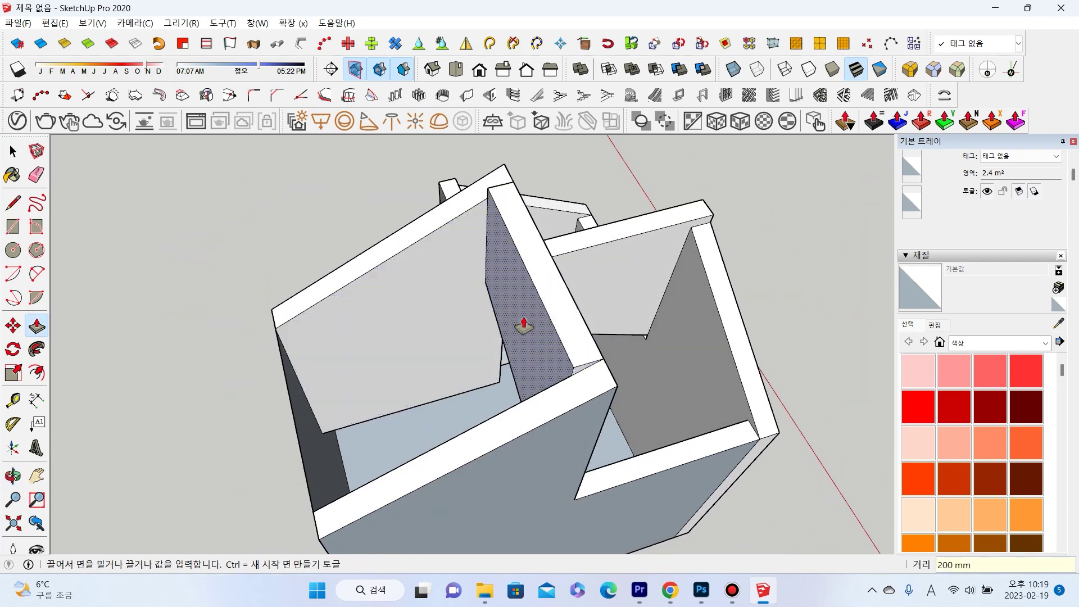
scroll(361, 381, up, 2)
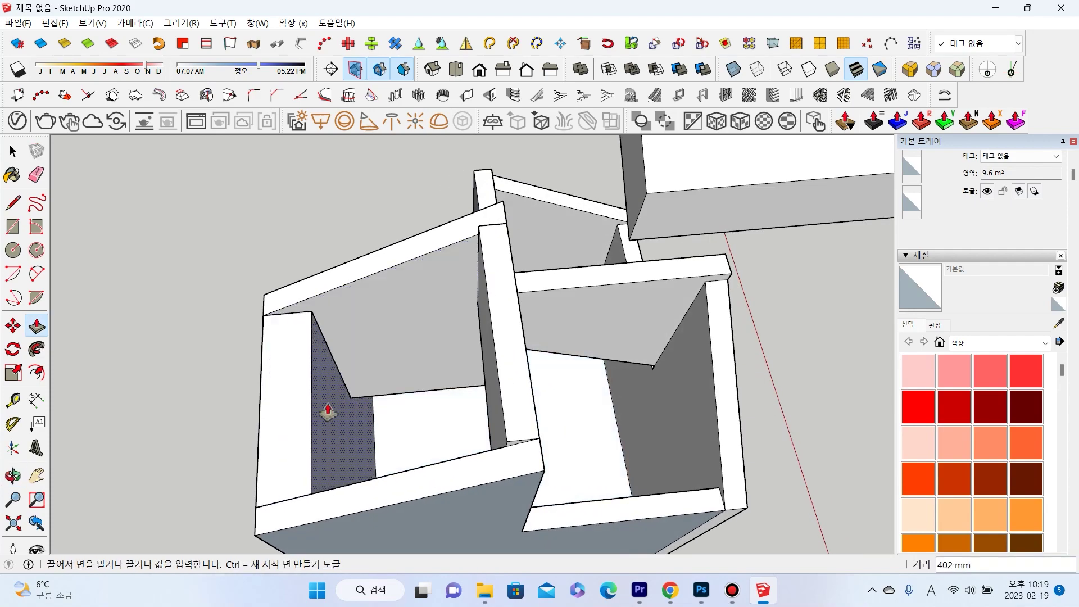
text(0)
key(Return)
Raise the stepped block's floor into a 200 mm slab.
scroll(272, 433, down, 3)
mouse_move(549, 356)
middle_down()
mouse_move(601, 371)
mouse_move(367, 437)
mouse_move(736, 351)
mouse_move(601, 414)
mouse_move(474, 404)
mouse_move(446, 357)
mouse_move(275, 315)
mouse_move(574, 380)
mouse_move(511, 434)
mouse_move(520, 387)
mouse_move(717, 378)
mouse_move(493, 427)
middle_up()
scroll(477, 474, up, 1)
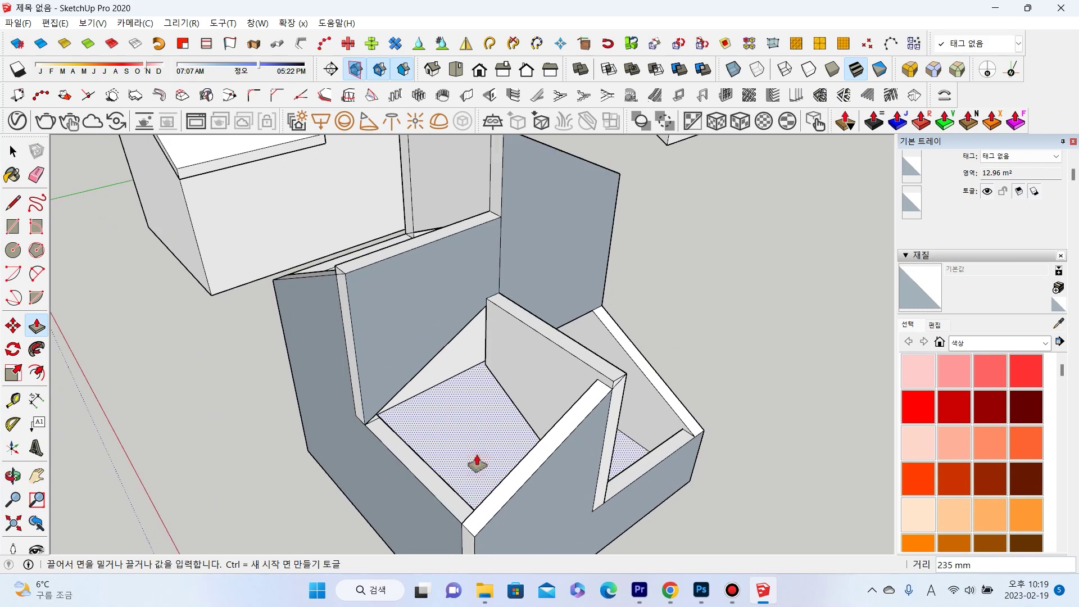
mouse_move(477, 463)
middle_down()
mouse_move(524, 313)
mouse_move(578, 224)
mouse_move(618, 253)
mouse_move(513, 479)
mouse_move(539, 498)
mouse_move(486, 472)
middle_up()
text(20)
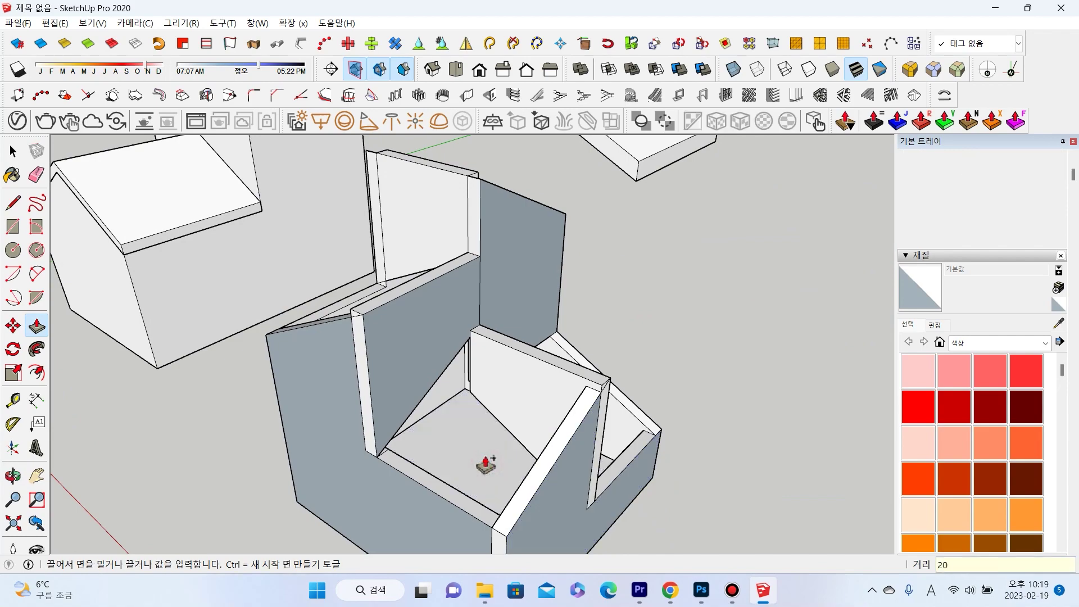
key(Return)
mouse_move(487, 465)
middle_down()
mouse_move(525, 350)
mouse_move(458, 446)
mouse_move(522, 413)
mouse_move(504, 444)
mouse_move(120, 212)
middle_up()
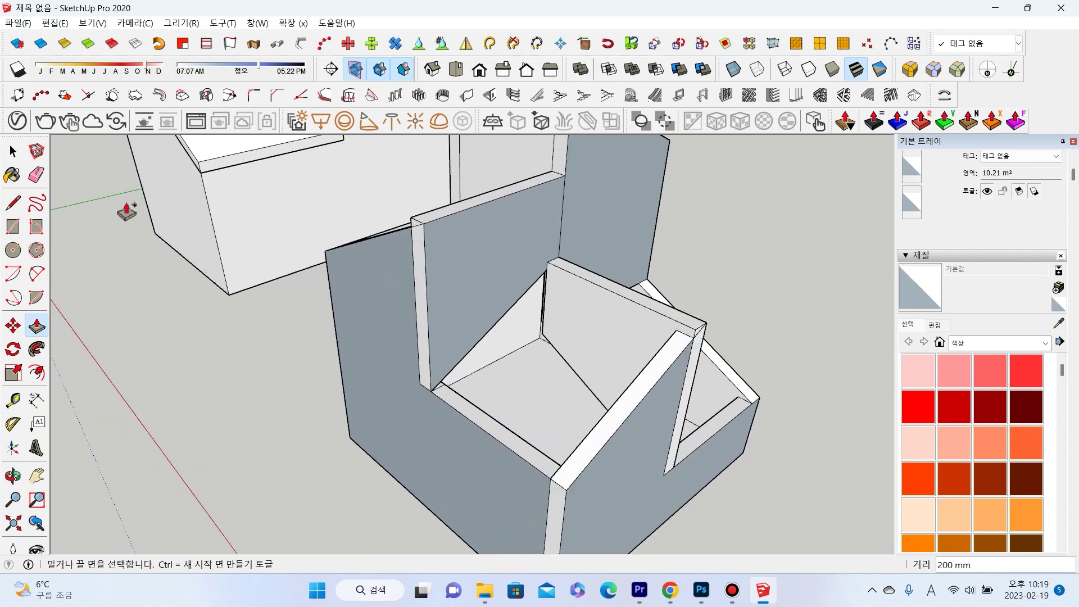
key(space)
scroll(514, 272, up, 2)
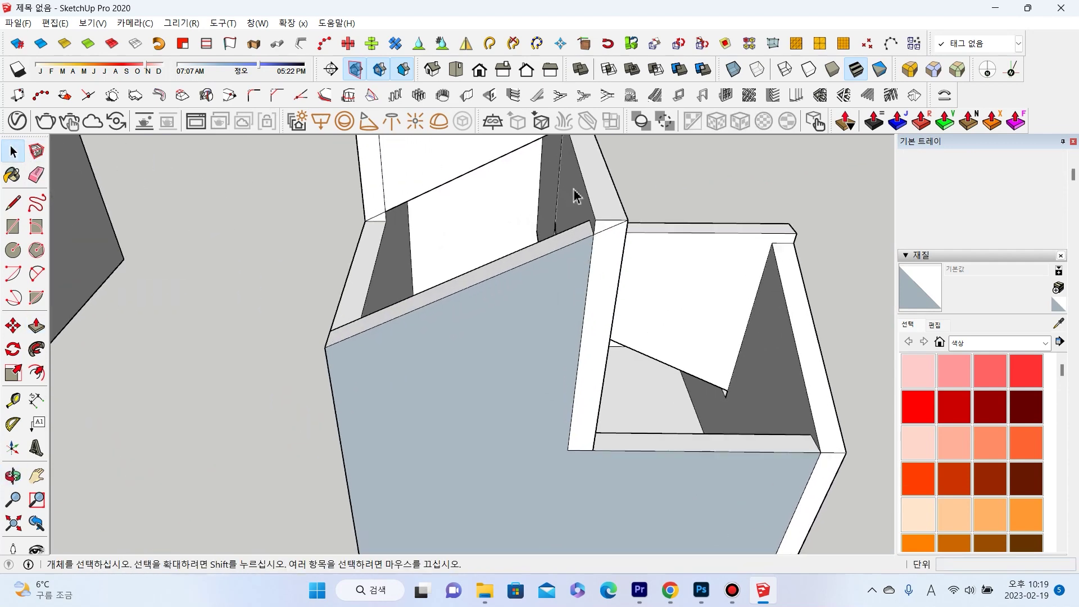
Select the 2000 mm vertical wall edge and start moving it.
click(584, 187)
middle_drag(578, 204, 563, 313)
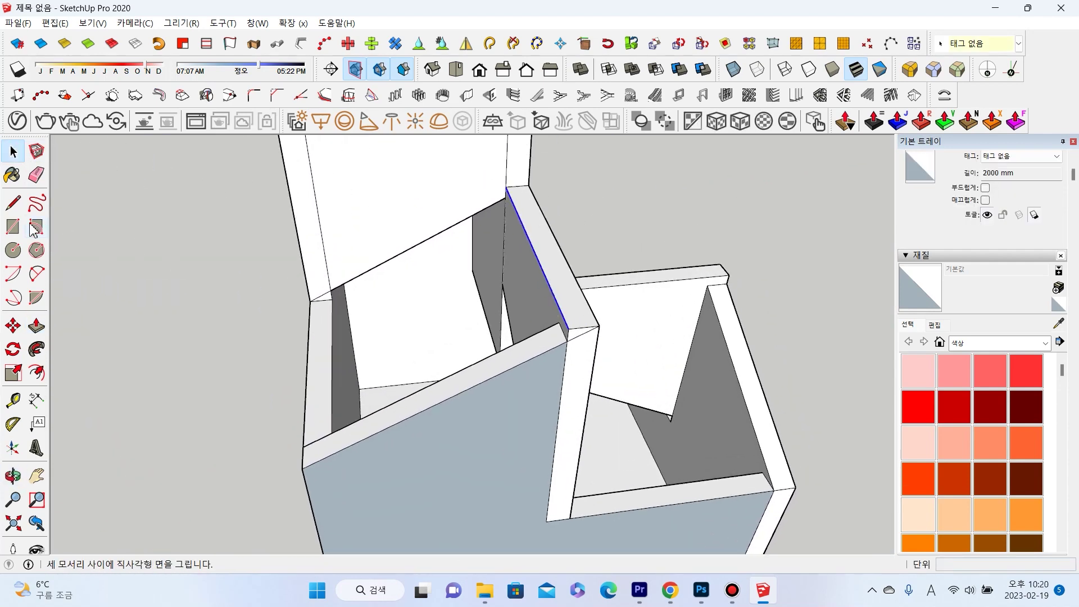
scroll(581, 334, up, 2)
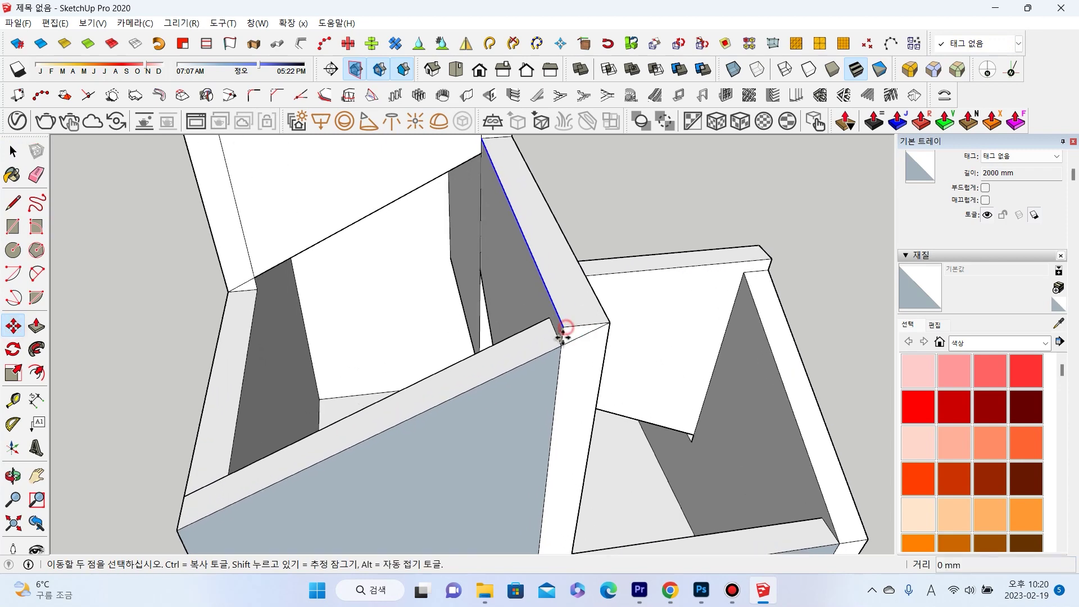
click(564, 328)
mouse_move(493, 399)
shift+middle_down()
mouse_move(542, 349)
mouse_move(598, 410)
mouse_move(704, 385)
shift+middle_up()
key(space)
Move the 1800 mm top wall edge from its endpoint into its new position.
click(695, 318)
click(624, 312)
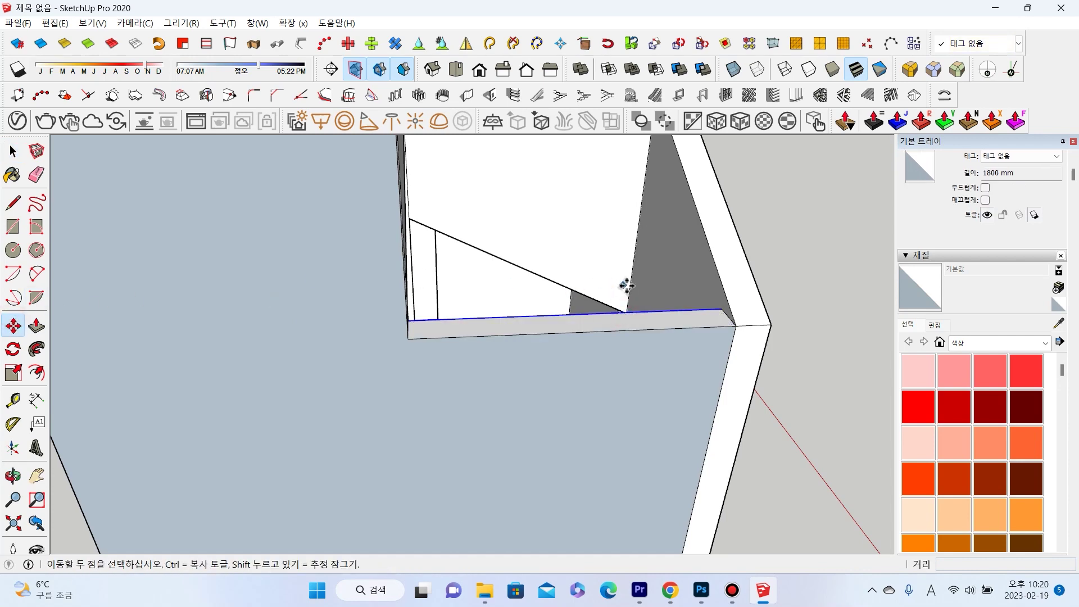
click(721, 309)
click(721, 290)
mouse_move(721, 290)
middle_down()
mouse_move(554, 284)
mouse_move(544, 275)
mouse_move(346, 334)
mouse_move(373, 337)
mouse_move(405, 386)
mouse_move(388, 342)
mouse_move(315, 331)
middle_up()
key(space)
Select the front top wall edge and inspect it from other angles.
click(419, 395)
click(13, 326)
mouse_move(225, 338)
middle_down()
mouse_move(853, 321)
mouse_move(449, 297)
mouse_move(631, 251)
middle_up()
key(space)
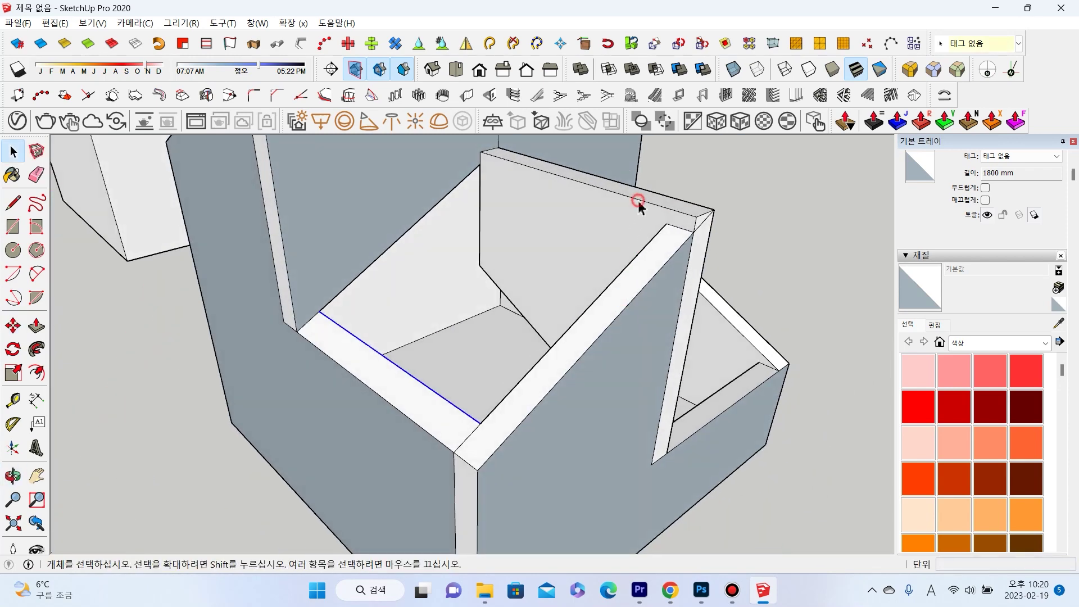
click(13, 327)
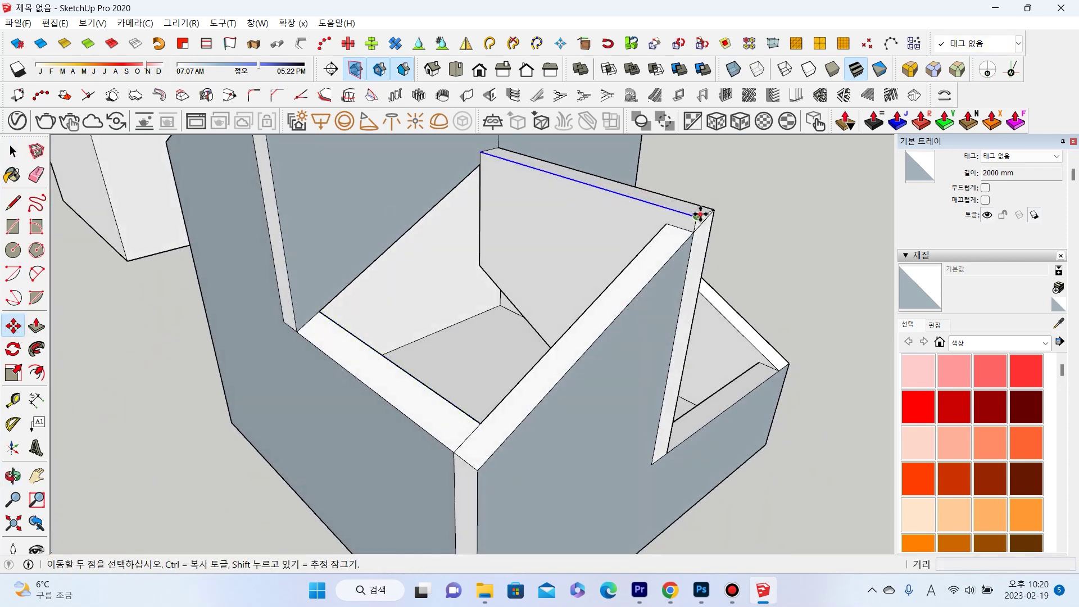
mouse_move(699, 227)
middle_down()
mouse_move(592, 282)
mouse_move(603, 316)
mouse_move(353, 363)
mouse_move(234, 301)
mouse_move(356, 294)
mouse_move(313, 261)
mouse_move(297, 276)
middle_up()
key(space)
Move the 2000 mm wall edge from its endpoint by exactly 50 mm.
click(380, 366)
scroll(363, 287, up, 3)
click(313, 260)
click(21, 324)
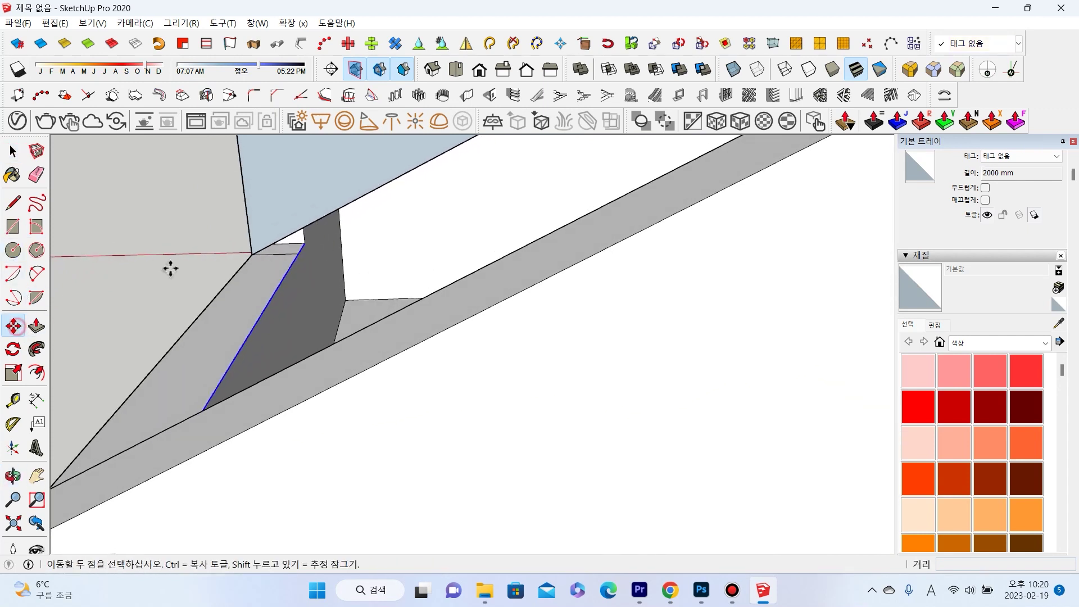
click(307, 243)
text(50)
key(Return)
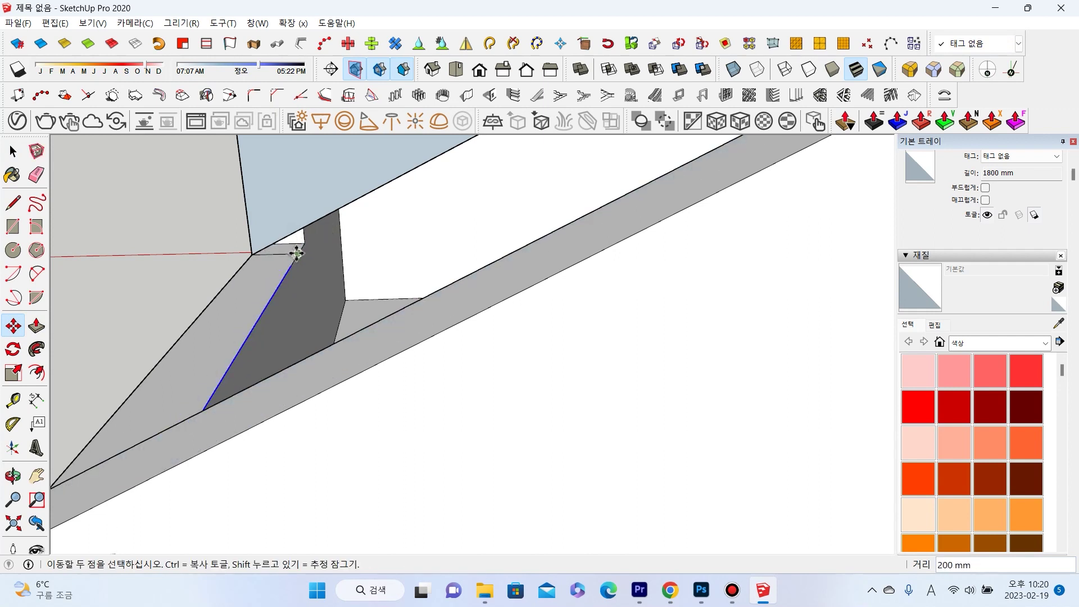
key(b)
scroll(301, 252, up, 1)
scroll(303, 248, up, 1)
key(space)
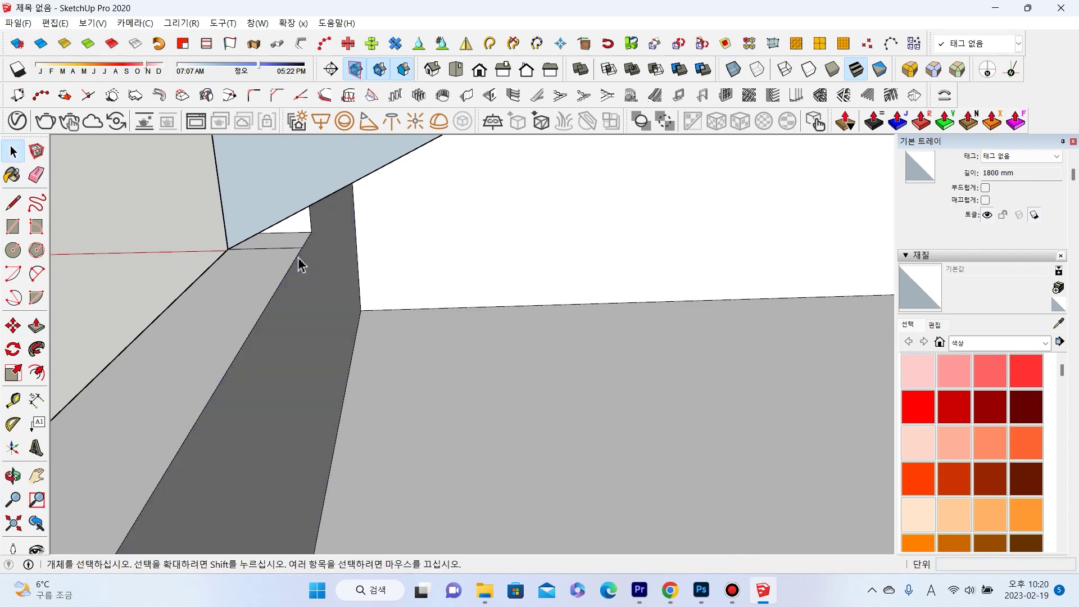
Select the short corner edge and the 2000 mm wall edge for moving.
click(307, 246)
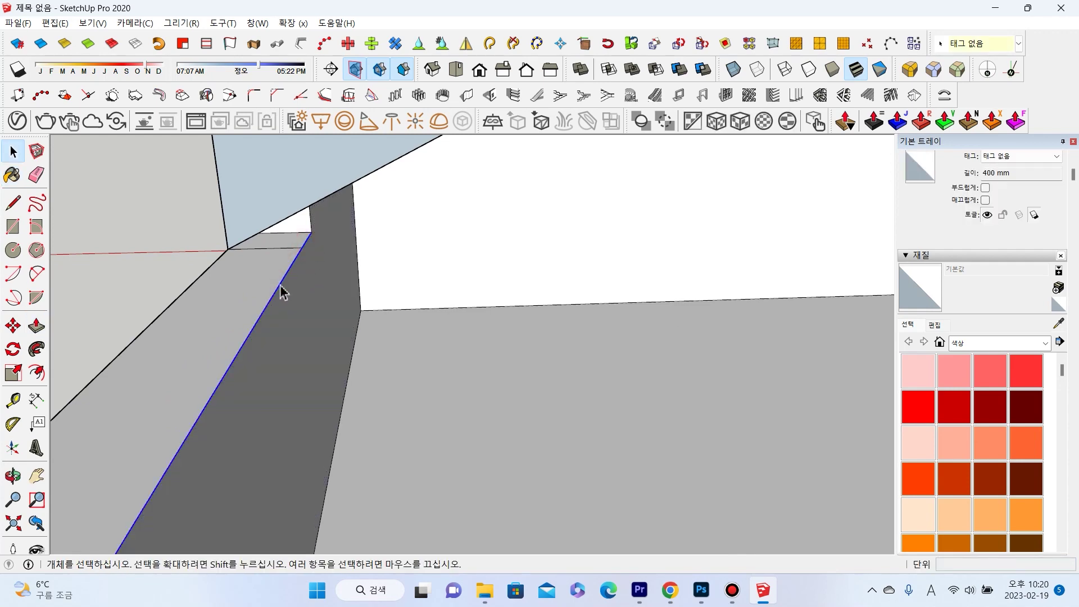
scroll(281, 292, down, 3)
click(303, 296)
scroll(404, 314, up, 3)
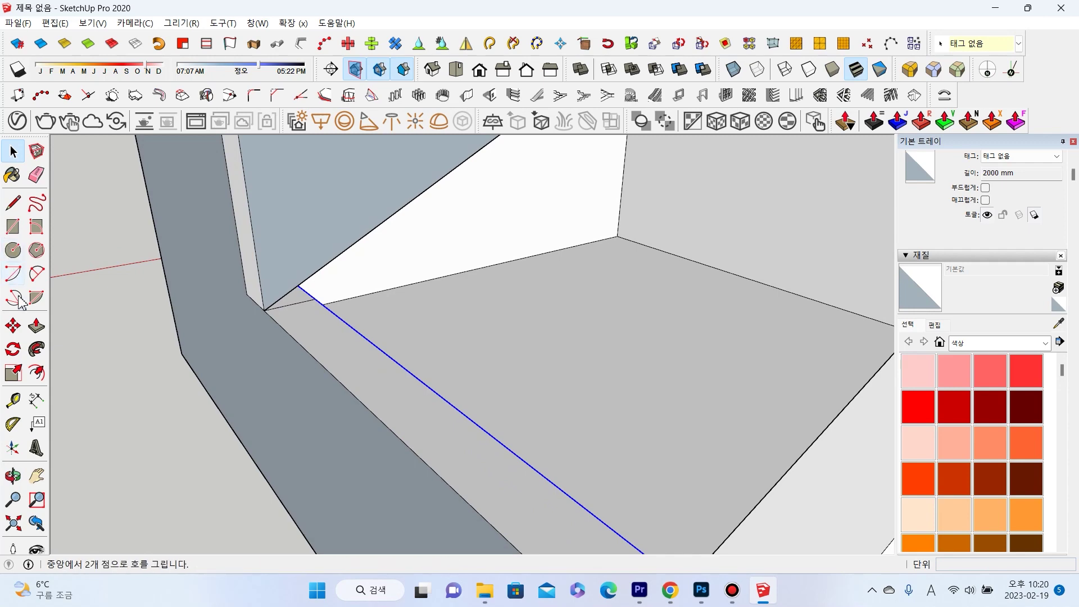
click(17, 331)
scroll(439, 313, down, 3)
middle_drag(438, 313, 641, 335)
scroll(551, 316, down, 2)
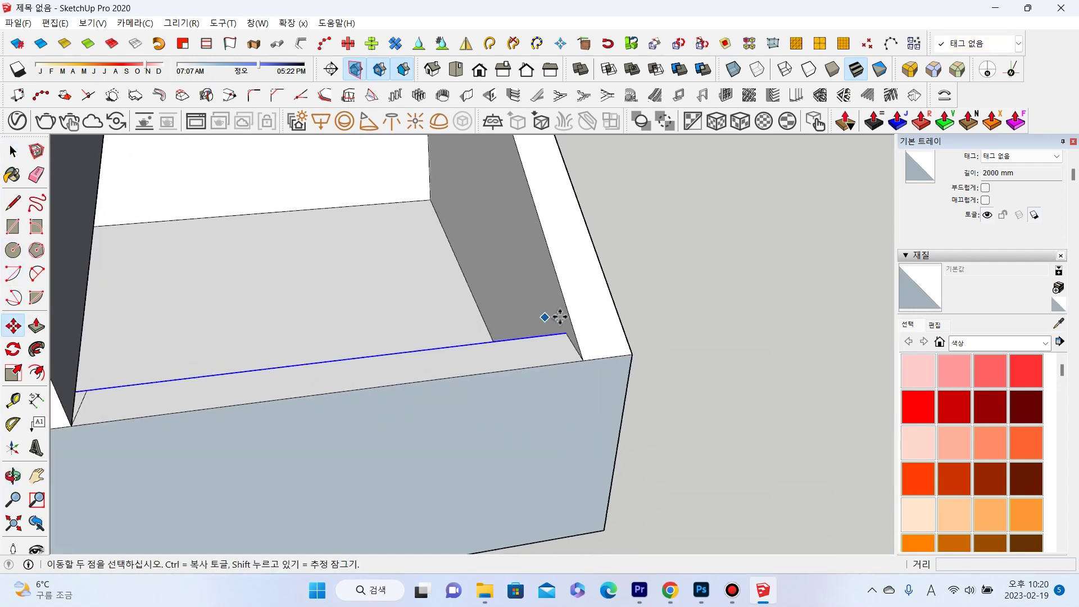
Move the selected edges from their endpoint onto the matching wall corner.
click(560, 327)
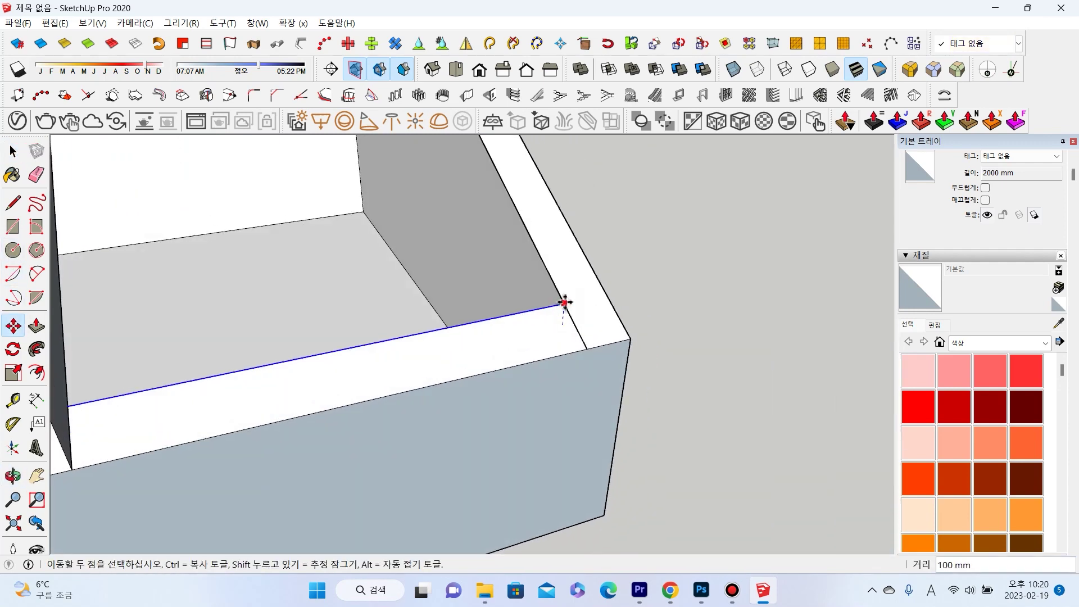
scroll(565, 302, down, 3)
mouse_move(594, 260)
middle_down()
mouse_move(506, 303)
mouse_move(489, 236)
middle_up()
scroll(555, 348, up, 3)
mouse_move(555, 349)
middle_down()
mouse_move(528, 272)
mouse_move(532, 416)
mouse_move(405, 354)
middle_up()
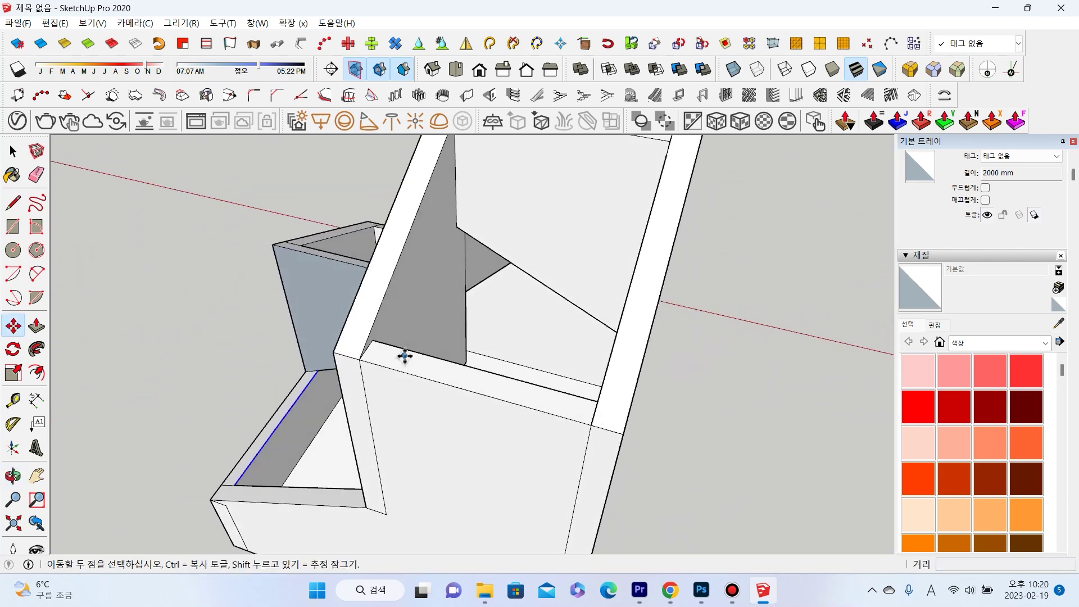
scroll(404, 355, up, 1)
key(space)
Bring the 1600 mm inner wall edge up to the block's top rim.
key(m)
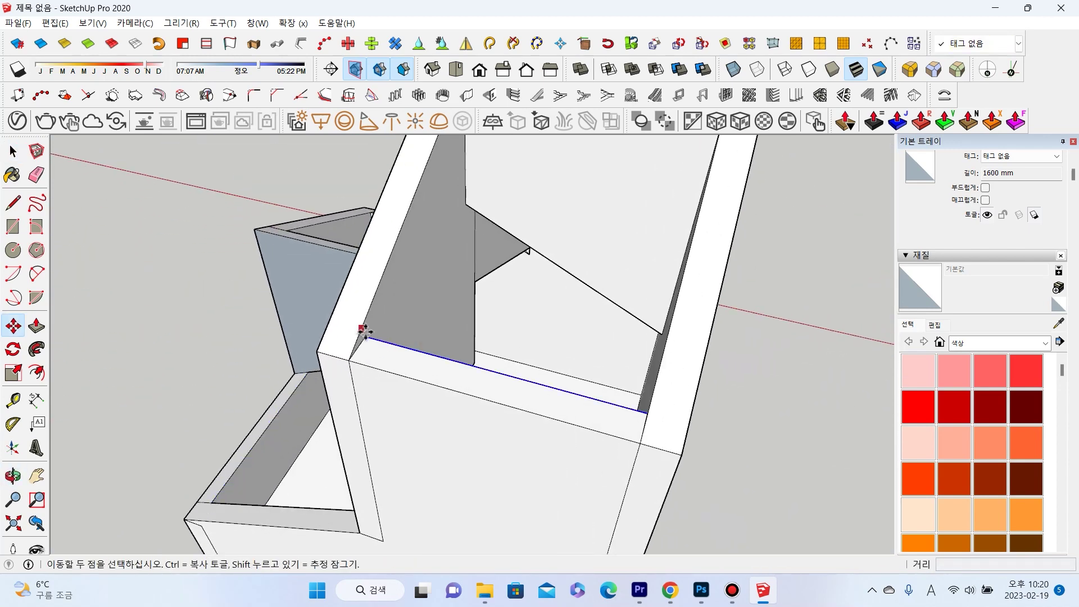
mouse_move(366, 320)
middle_down()
mouse_move(595, 294)
mouse_move(551, 284)
middle_up()
scroll(597, 294, down, 3)
scroll(551, 284, up, 3)
key(space)
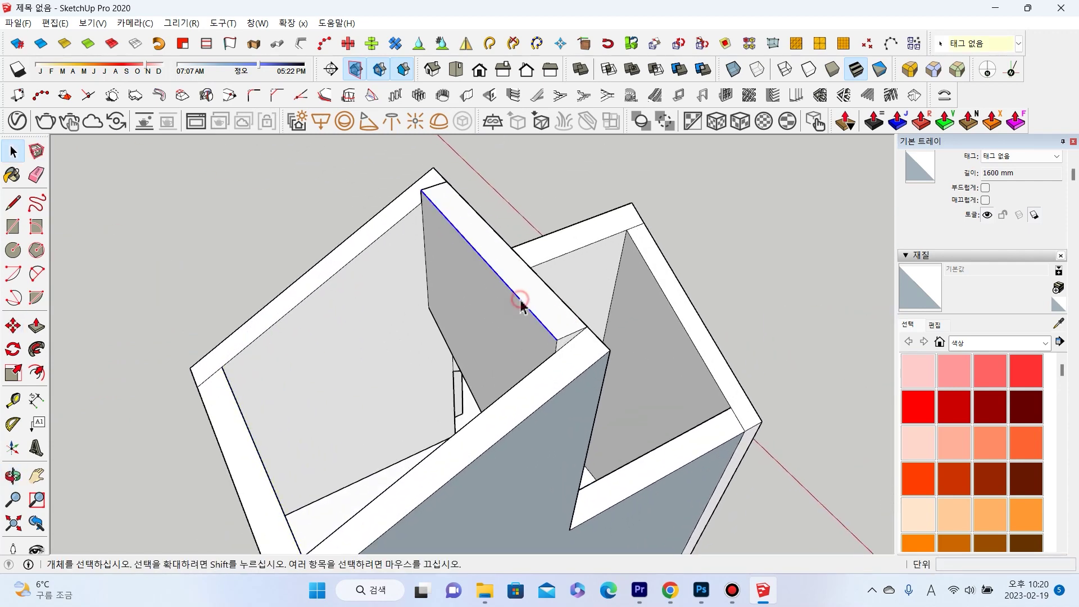
click(23, 328)
scroll(569, 362, up, 1)
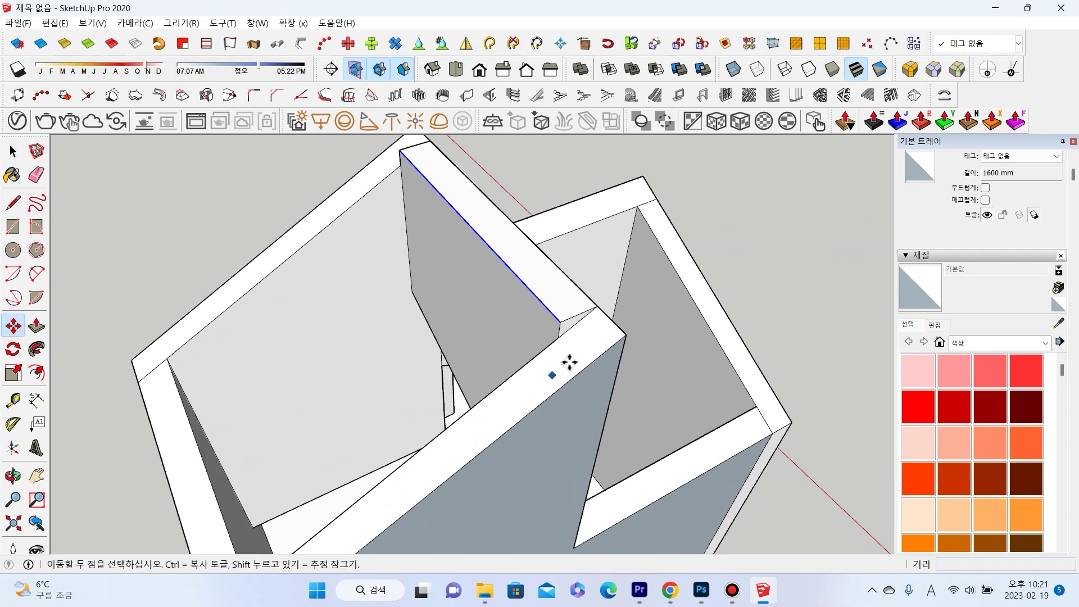
mouse_move(560, 324)
middle_down()
mouse_move(281, 326)
mouse_move(517, 349)
mouse_move(201, 303)
middle_up()
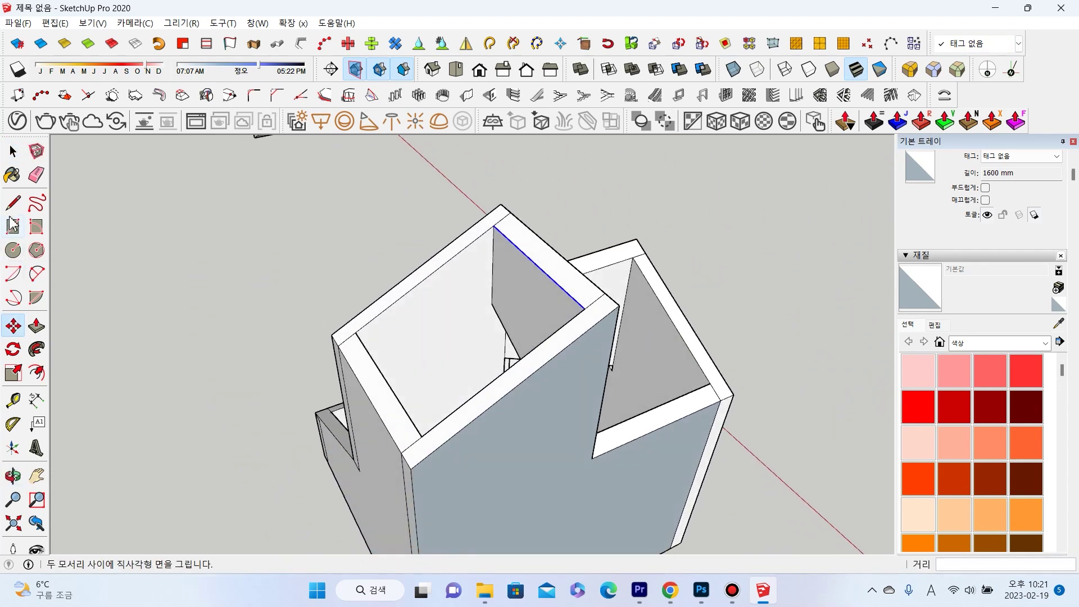
click(40, 177)
scroll(355, 362, up, 1)
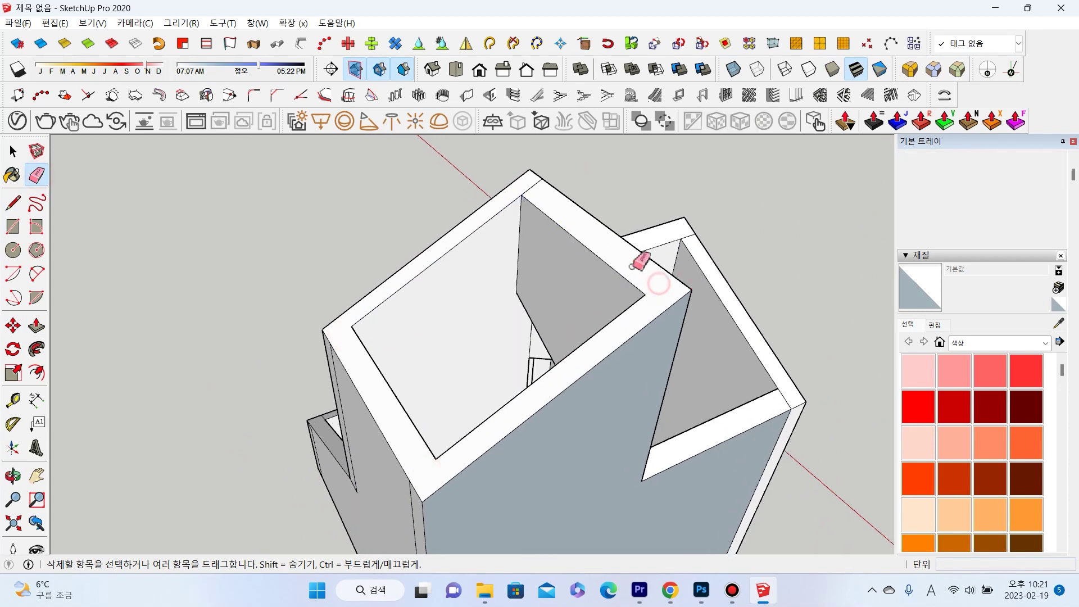
Erase a corner edge on the block's rim, then undo the mistaken erase.
mouse_move(531, 185)
middle_down()
mouse_move(810, 304)
mouse_move(753, 409)
middle_up()
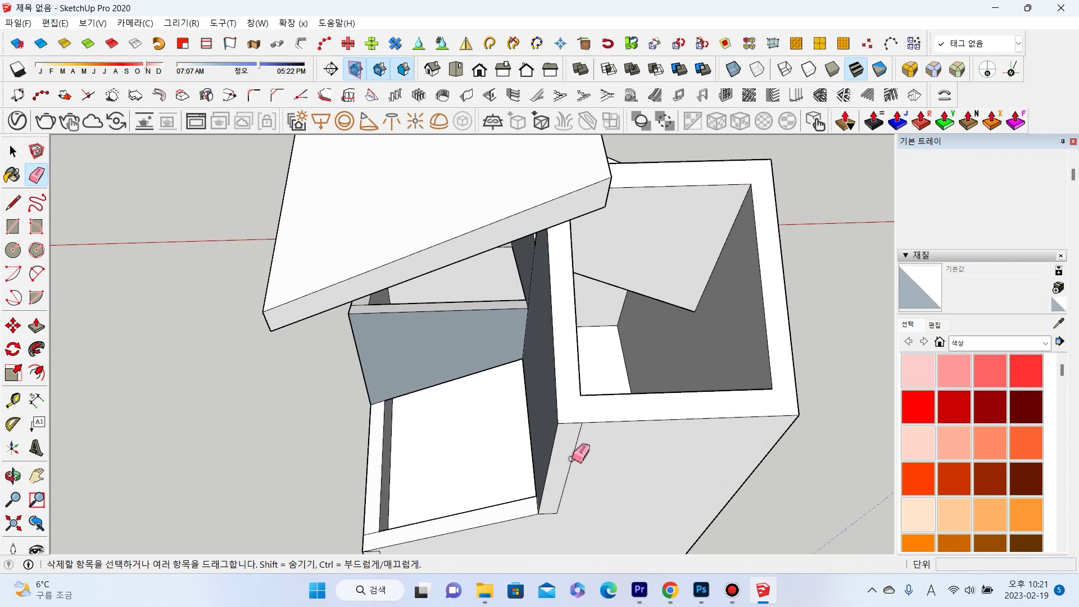
shift+middle_drag(558, 496, 566, 405)
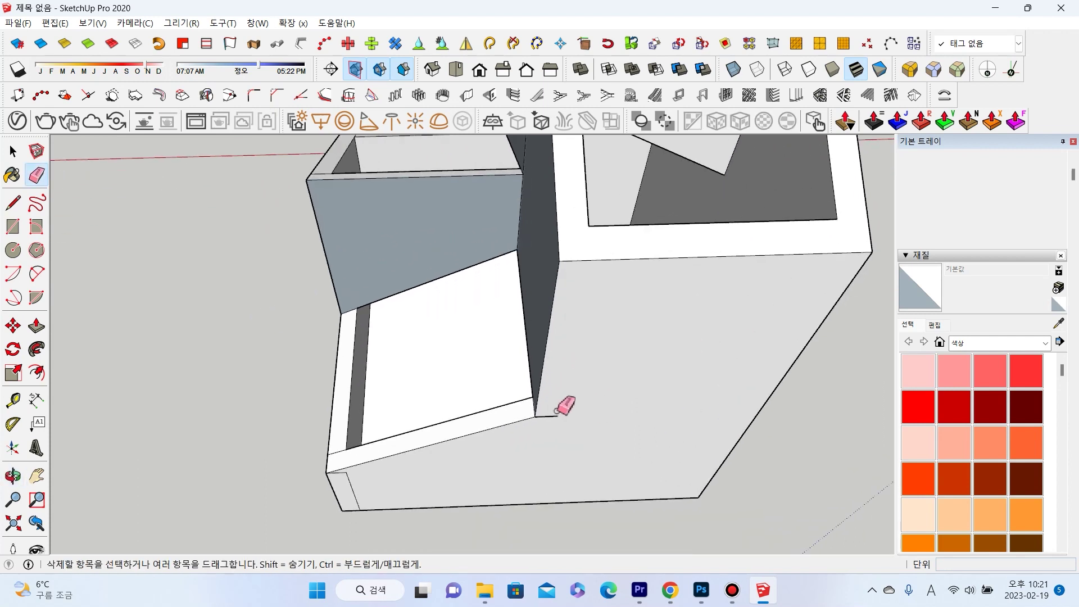
scroll(562, 405, up, 2)
scroll(629, 317, up, 2)
scroll(449, 422, up, 1)
scroll(435, 405, up, 1)
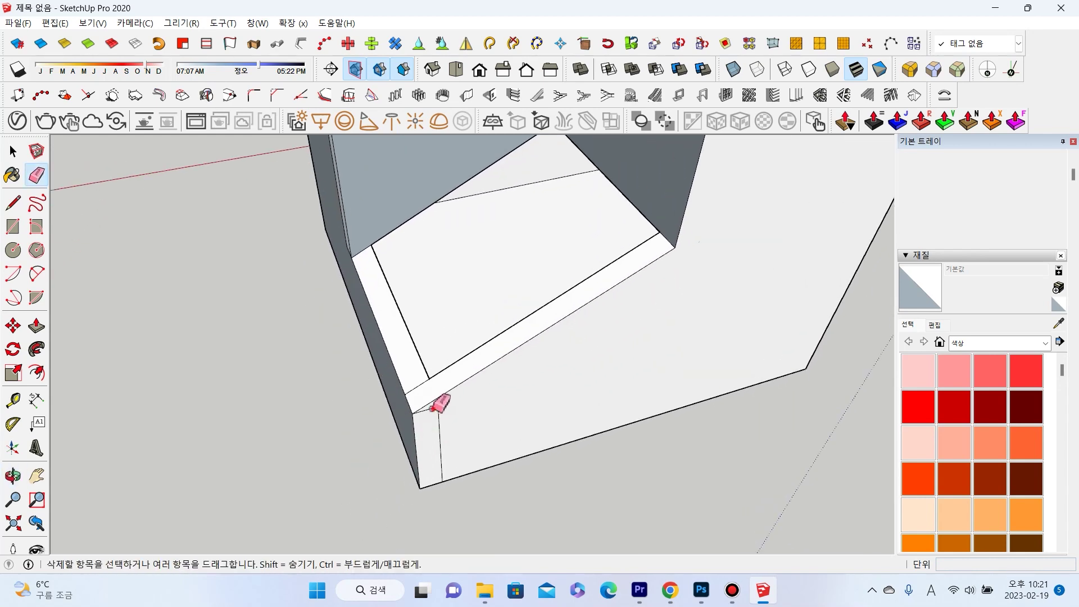
scroll(450, 376, down, 3)
mouse_move(489, 363)
middle_down()
mouse_move(332, 347)
mouse_move(584, 387)
middle_up()
scroll(578, 387, up, 2)
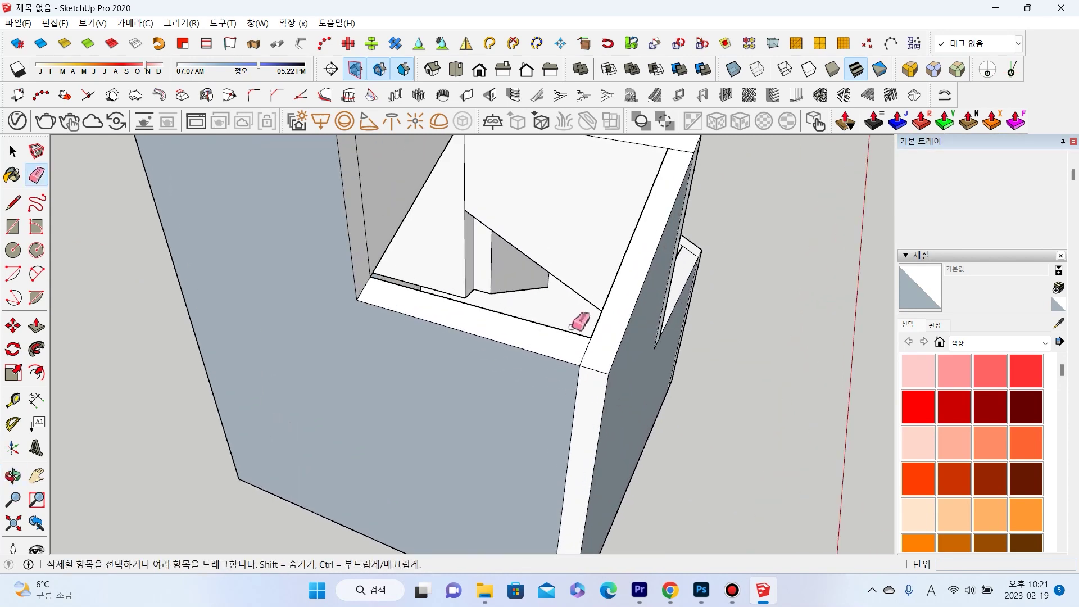
scroll(592, 353, up, 1)
click(585, 387)
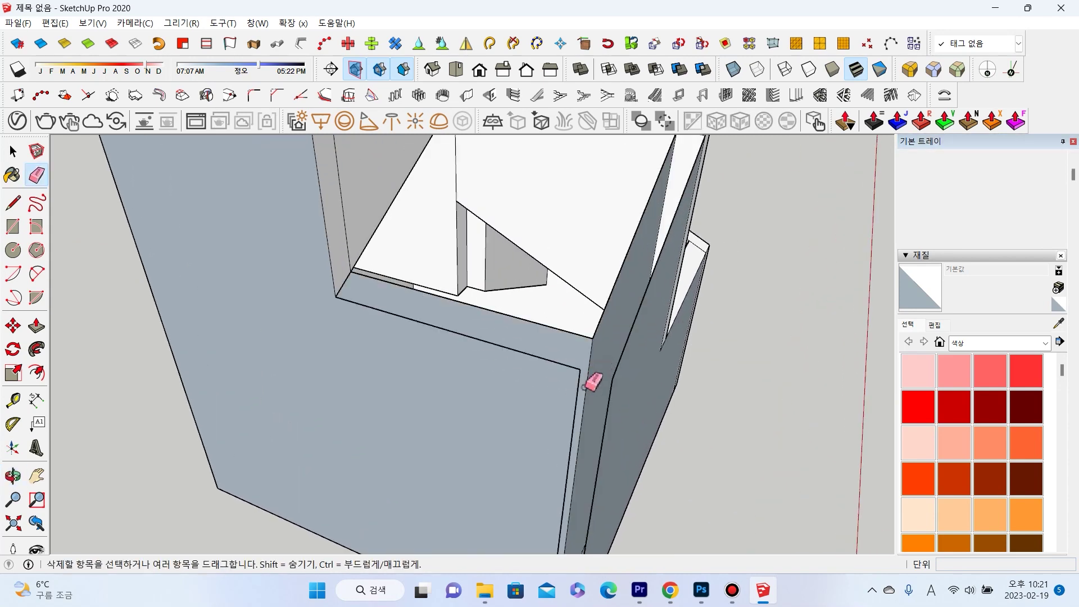
key(ctrl+z)
Erase the seam edges at the top corner, right corner and side wall.
mouse_move(621, 373)
middle_down()
mouse_move(575, 303)
mouse_move(612, 301)
mouse_move(521, 329)
mouse_move(525, 321)
middle_up()
scroll(600, 304, down, 2)
scroll(607, 216, up, 1)
scroll(607, 219, up, 1)
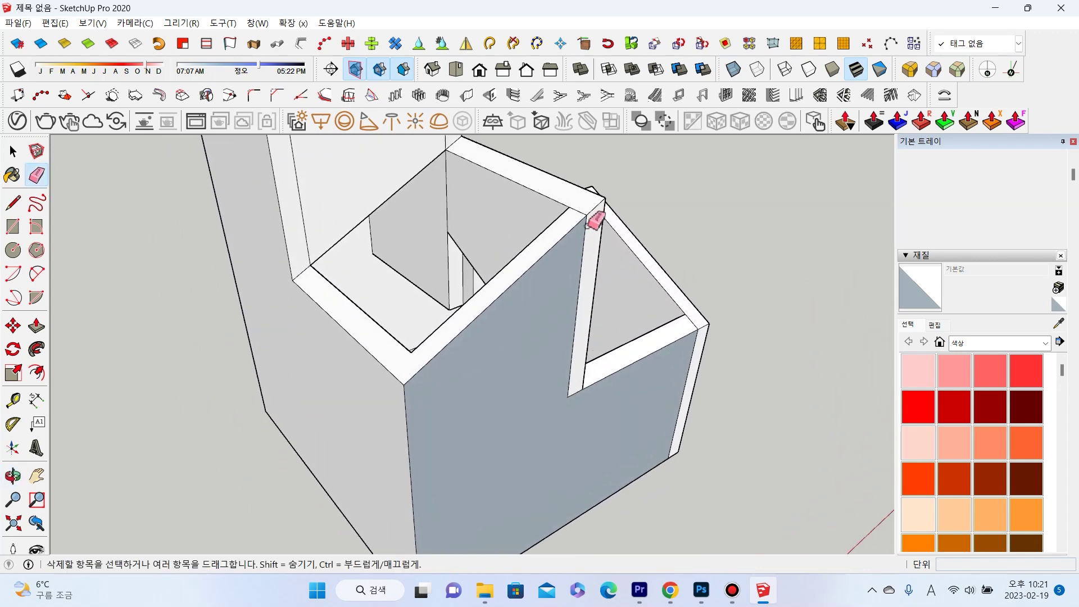
click(586, 228)
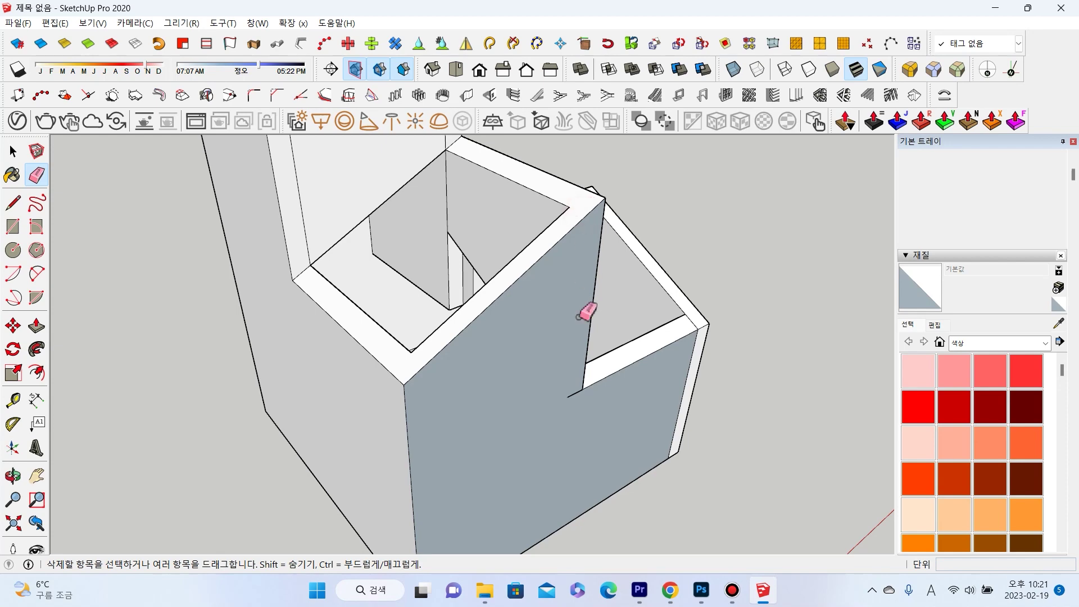
middle_drag(632, 386, 674, 385)
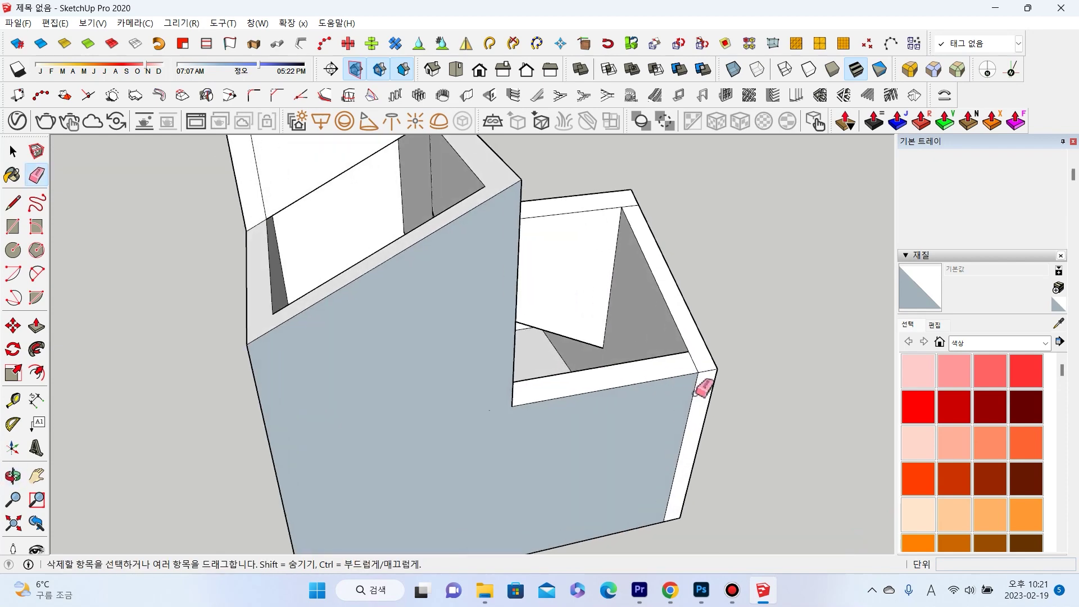
click(695, 393)
mouse_move(694, 364)
middle_down()
mouse_move(450, 335)
mouse_move(632, 241)
middle_up()
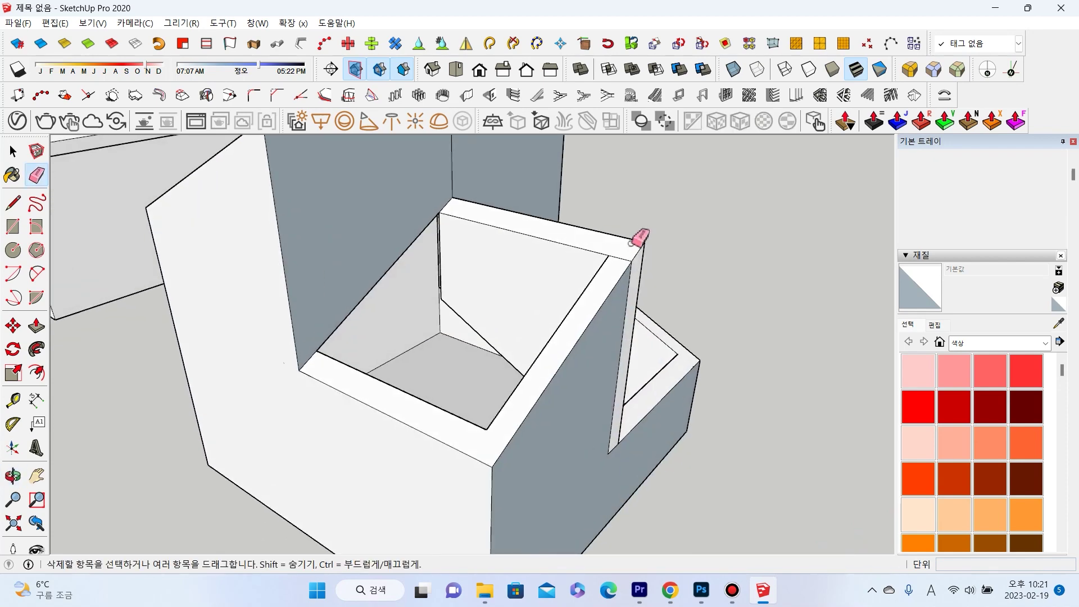
click(627, 284)
Zoom in on the small white triangular gap at the wall corner.
mouse_move(618, 445)
middle_down()
mouse_move(453, 409)
mouse_move(563, 436)
mouse_move(506, 304)
mouse_move(404, 334)
mouse_move(602, 378)
mouse_move(520, 378)
mouse_move(561, 363)
mouse_move(426, 352)
mouse_move(475, 258)
mouse_move(455, 292)
mouse_move(340, 356)
mouse_move(318, 383)
middle_up()
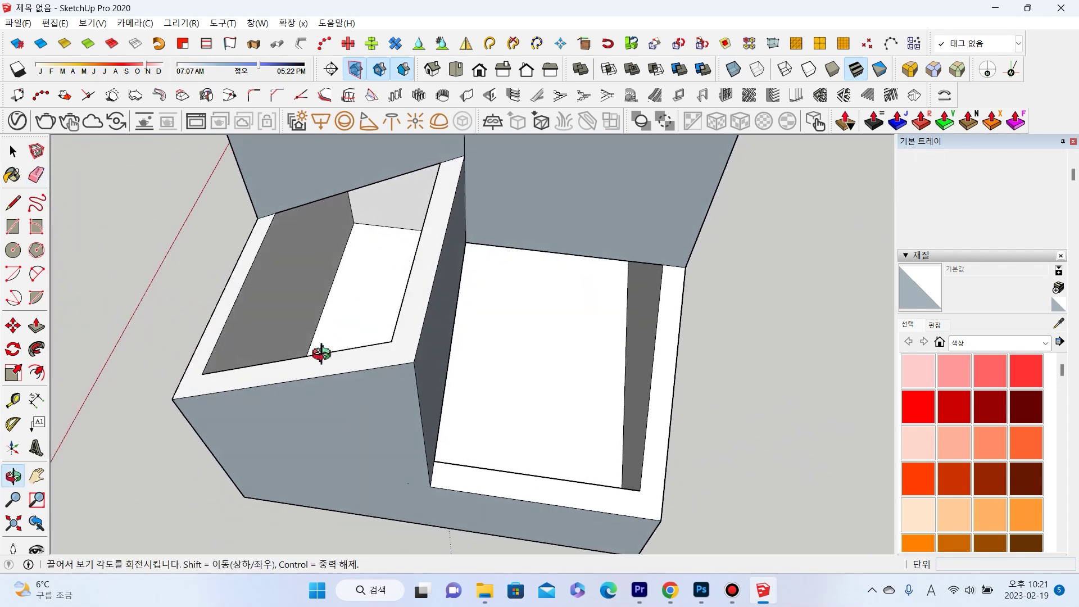
key(e)
scroll(299, 207, up, 3)
scroll(310, 217, up, 3)
scroll(320, 212, up, 3)
scroll(307, 254, up, 2)
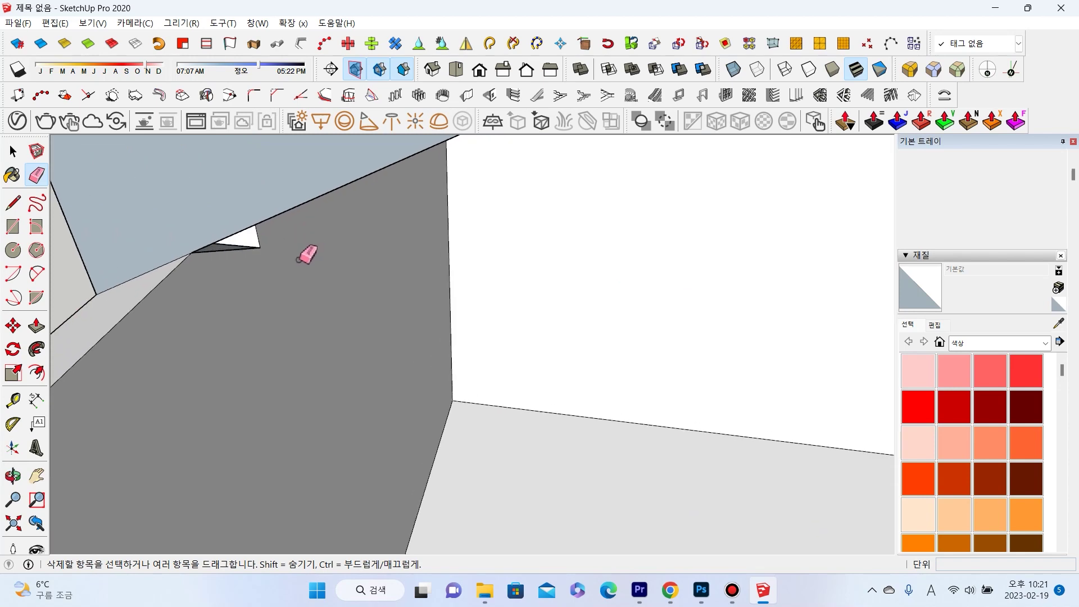
scroll(292, 208, up, 2)
mouse_move(277, 157)
middle_down()
mouse_move(208, 204)
mouse_move(118, 164)
middle_up()
Raise the triangle's tip vertex to close the corner gap.
click(12, 152)
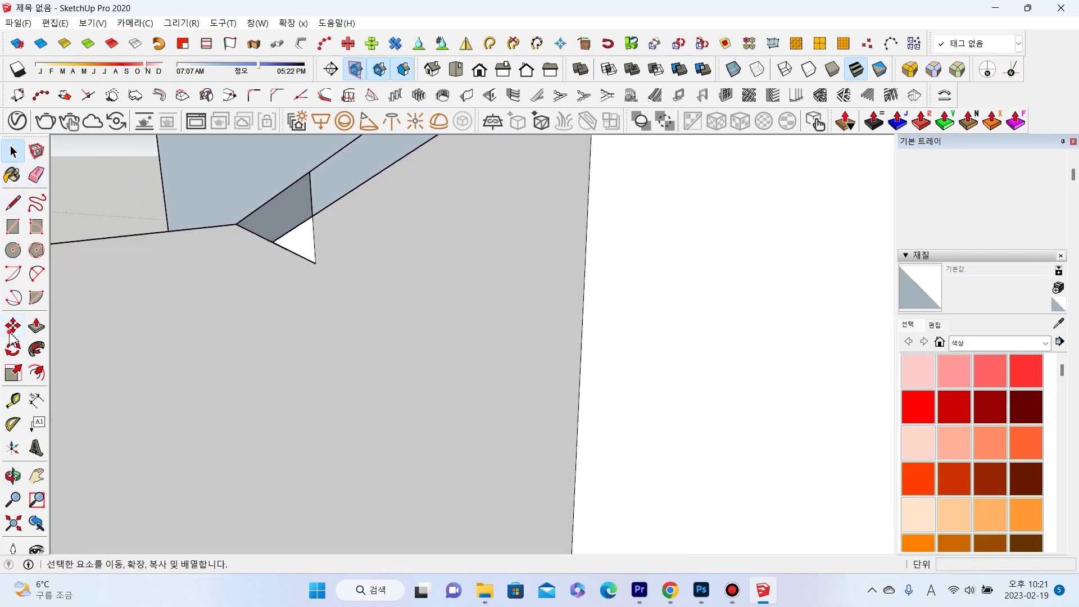
click(11, 333)
click(315, 262)
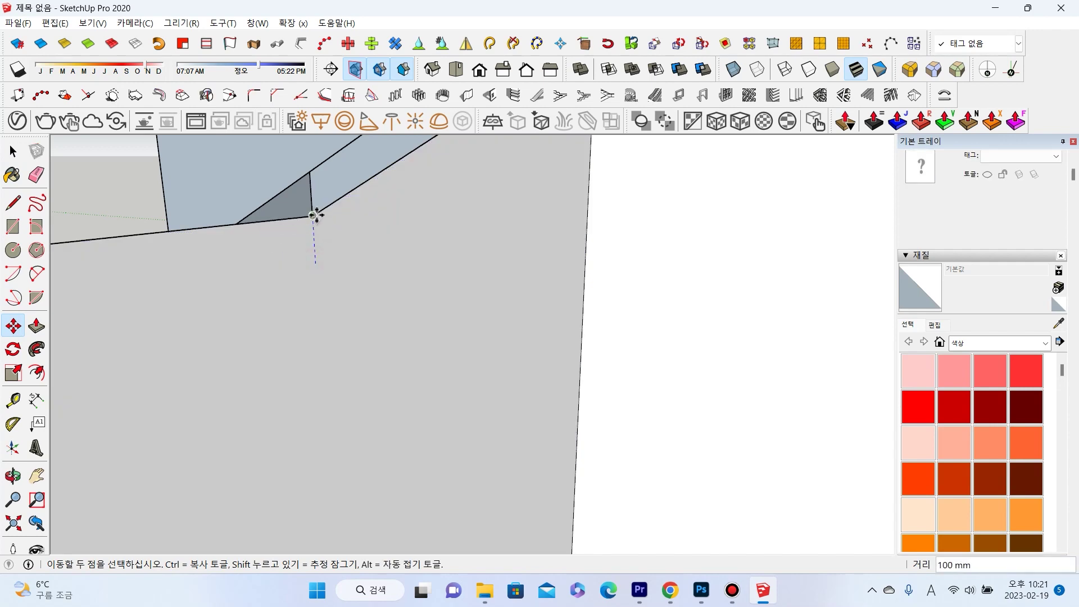
scroll(318, 224, up, 5)
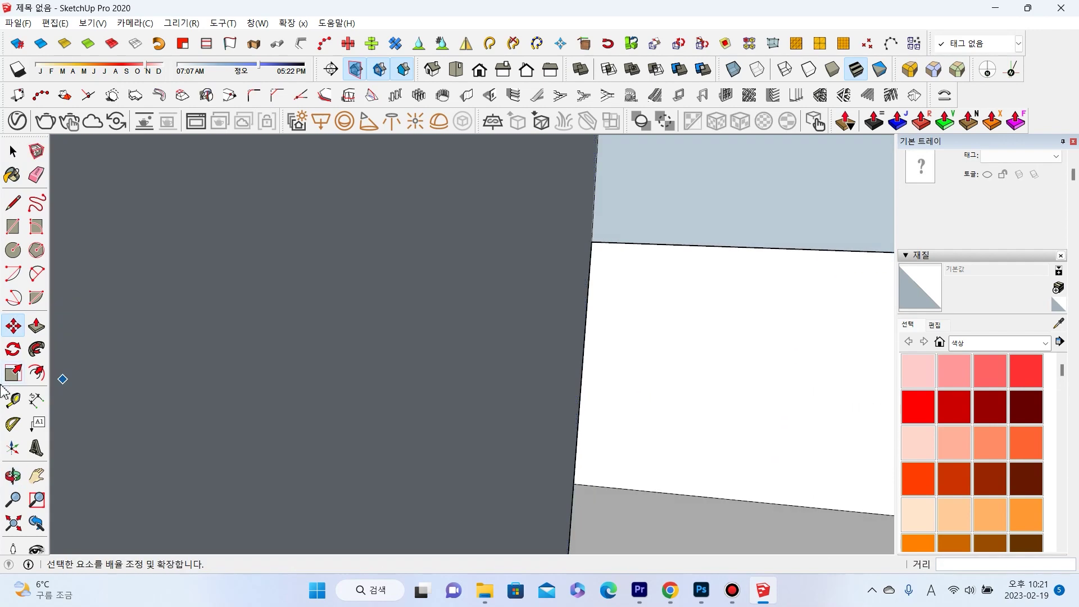
click(14, 524)
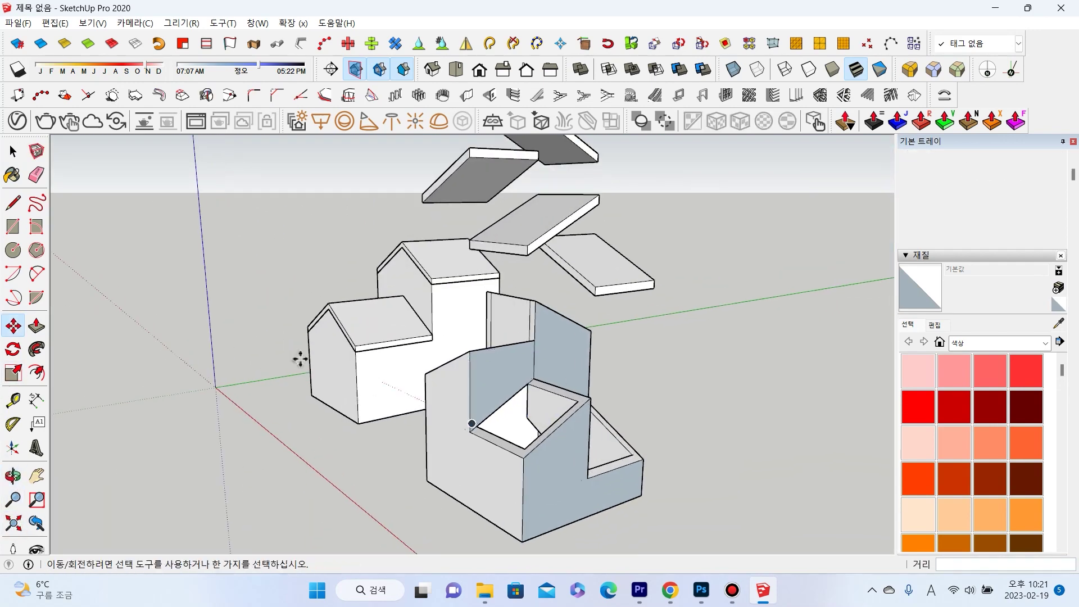
Turn on X-ray mode and look down into the stepped block.
click(13, 153)
middle_drag(289, 390, 482, 476)
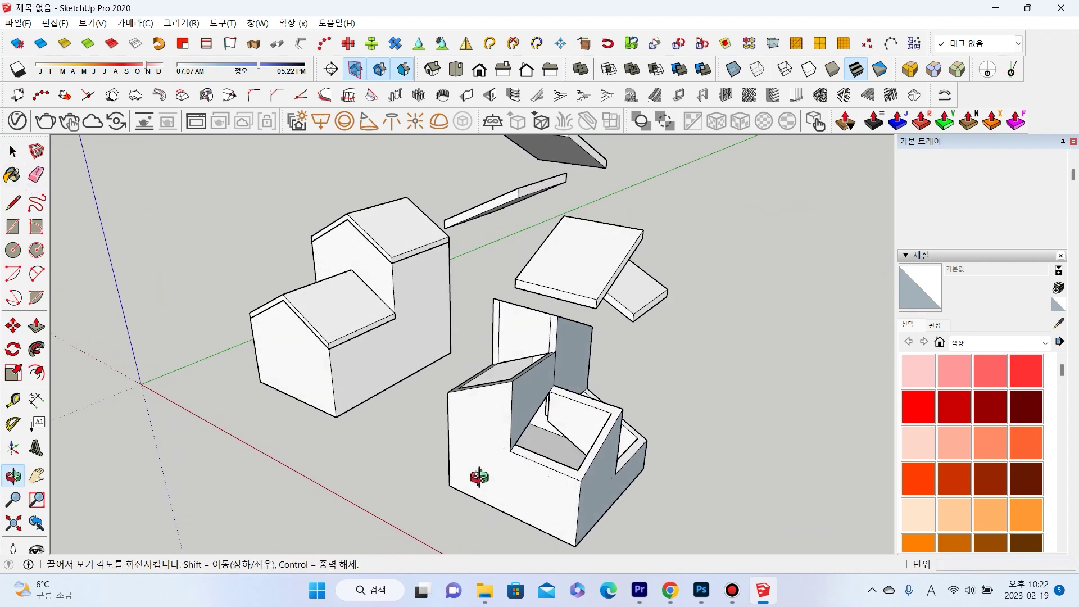
click(730, 76)
middle_drag(373, 455, 518, 477)
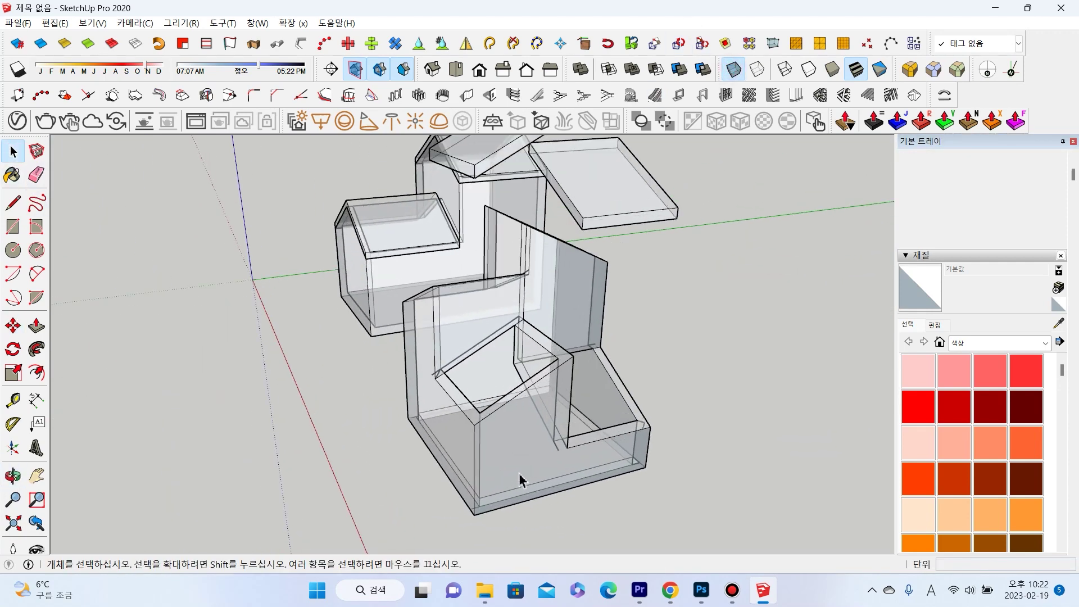
In X-ray view, erase the two stray edges along the stepped block's floor.
scroll(566, 461, up, 4)
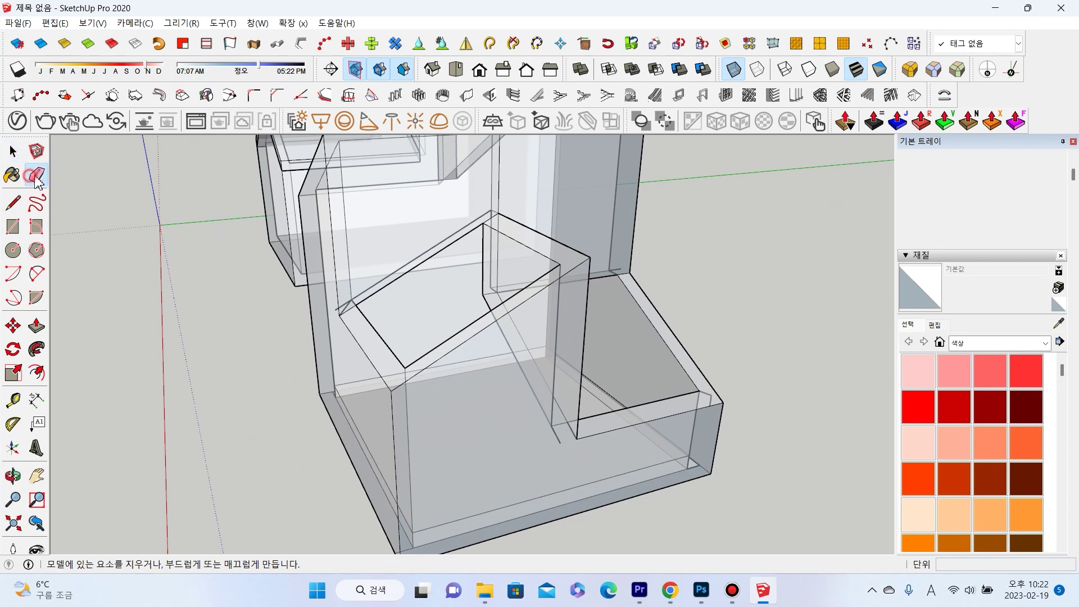
click(35, 176)
scroll(559, 440, up, 1)
scroll(566, 437, up, 1)
scroll(602, 457, up, 1)
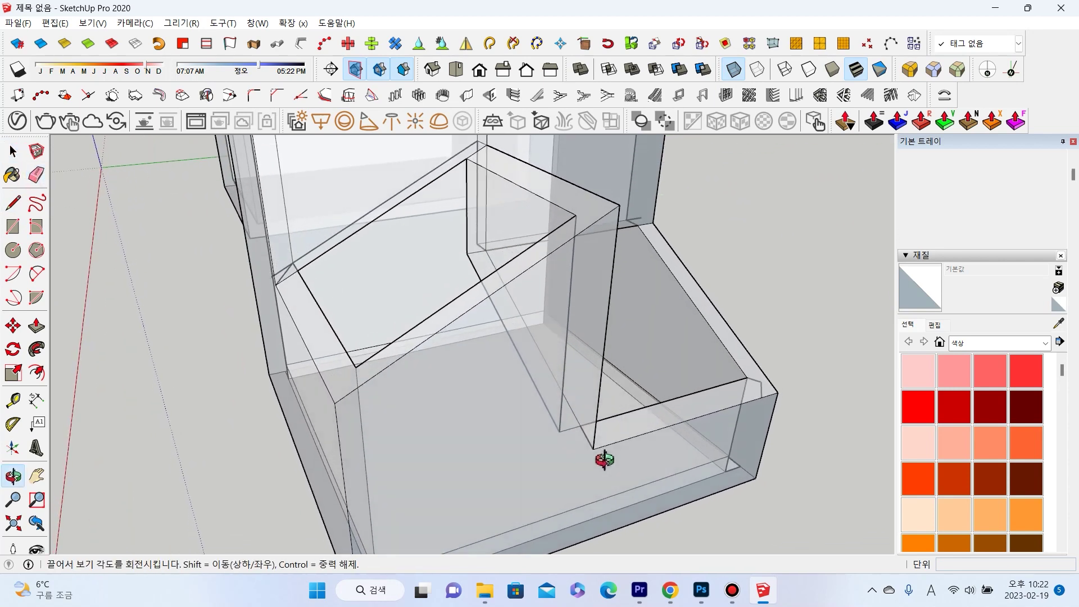
scroll(699, 440, up, 2)
scroll(771, 436, up, 1)
scroll(754, 413, up, 1)
mouse_move(754, 413)
middle_down()
mouse_move(757, 434)
mouse_move(697, 381)
mouse_move(705, 414)
middle_up()
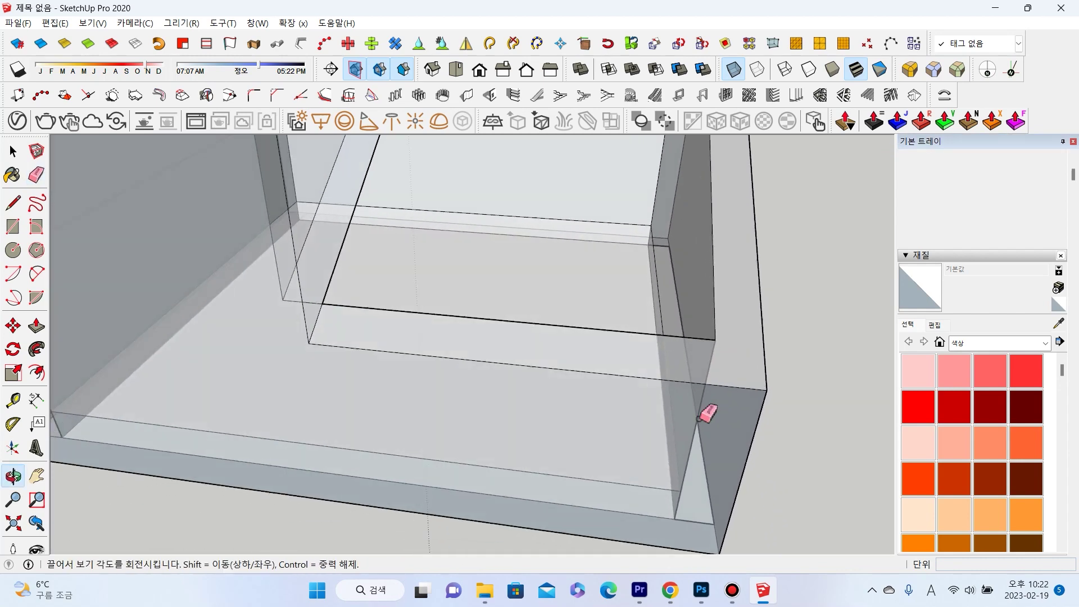
mouse_move(701, 513)
middle_down()
mouse_move(684, 447)
mouse_move(665, 474)
middle_up()
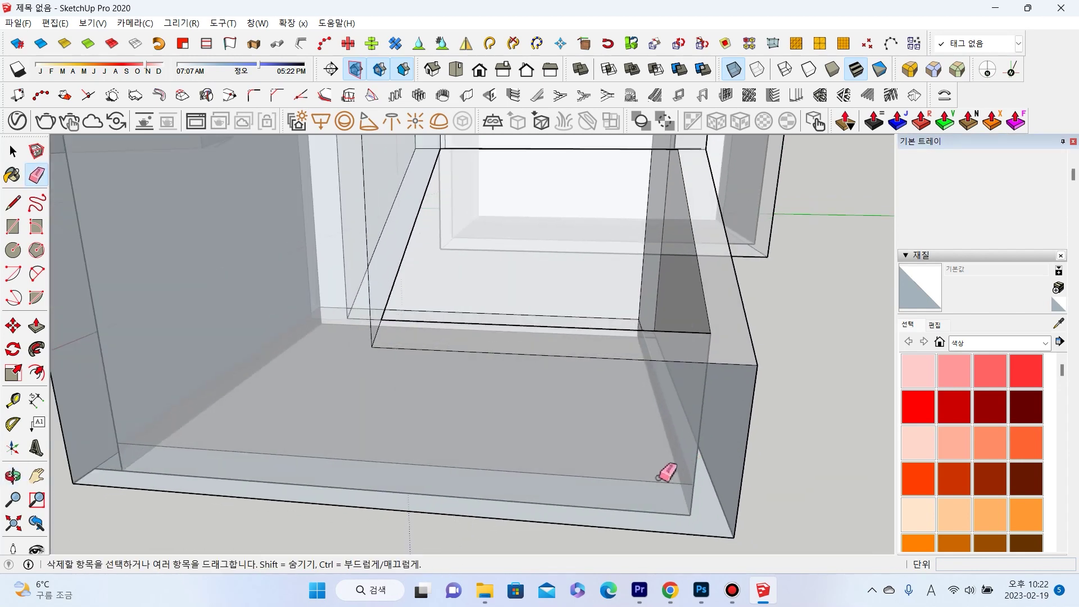
mouse_move(569, 469)
middle_down()
mouse_move(645, 404)
mouse_move(790, 371)
mouse_move(658, 369)
mouse_move(548, 390)
mouse_move(703, 467)
middle_up()
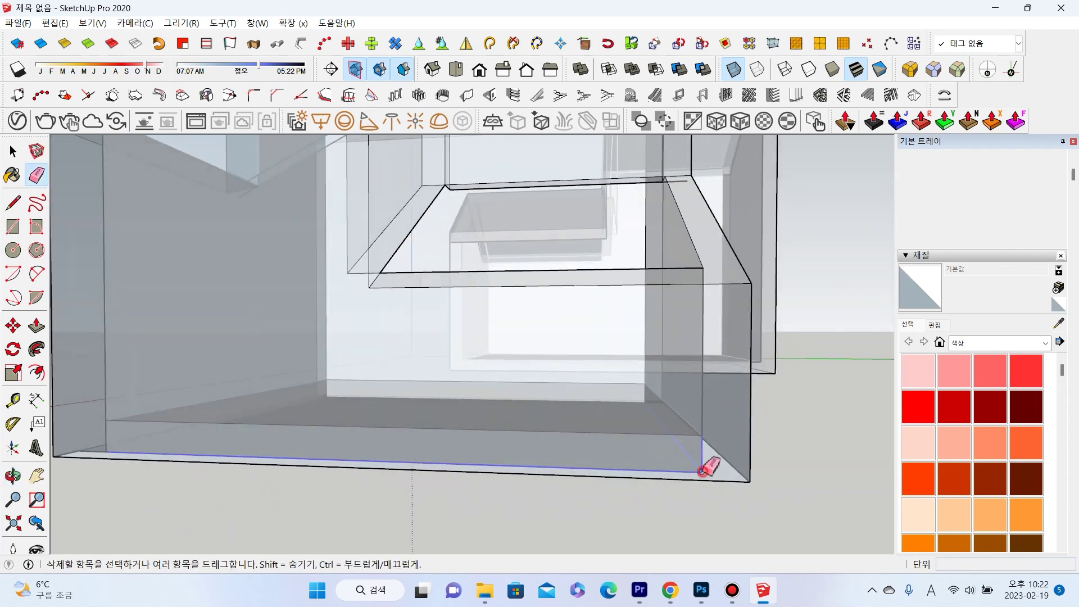
click(702, 471)
mouse_move(472, 441)
middle_down()
mouse_move(154, 436)
mouse_move(131, 498)
mouse_move(321, 478)
mouse_move(385, 453)
mouse_move(197, 458)
mouse_move(186, 464)
mouse_move(440, 463)
mouse_move(368, 474)
mouse_move(361, 410)
middle_up()
click(147, 498)
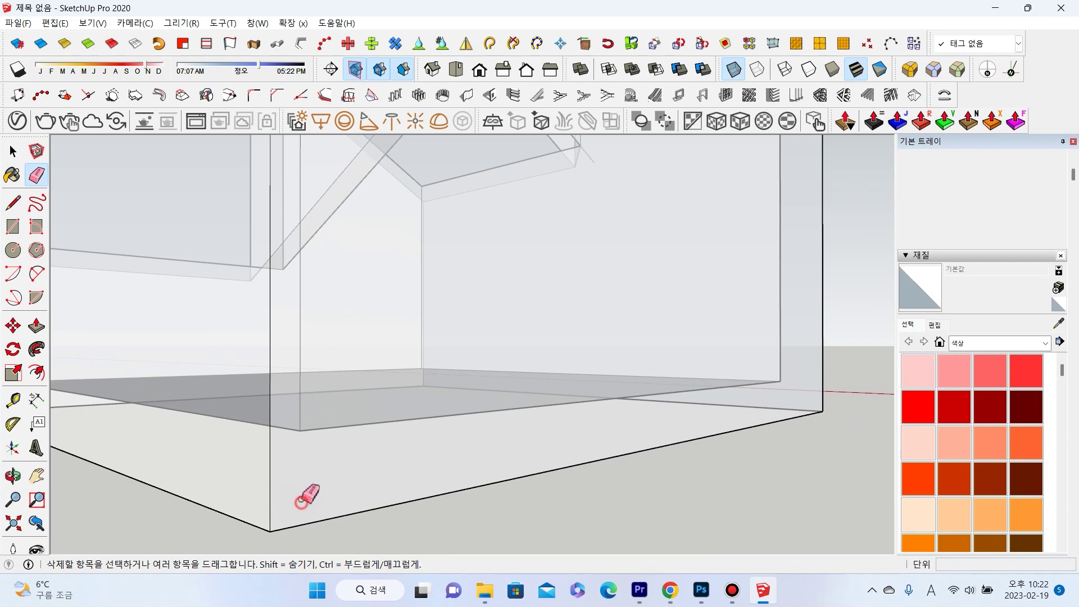
Turn X-ray off and orbit out to view the whole opaque stepped block.
scroll(397, 414, down, 3)
mouse_move(397, 414)
middle_down()
mouse_move(433, 373)
mouse_move(525, 443)
mouse_move(333, 319)
mouse_move(331, 391)
middle_up()
scroll(328, 321, up, 3)
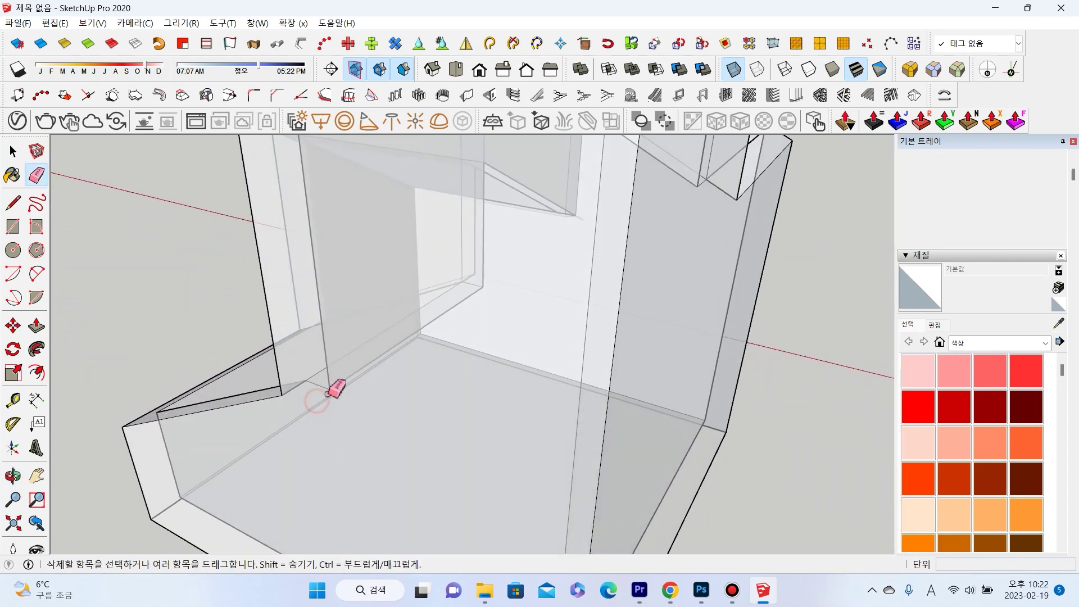
scroll(331, 391, down, 3)
mouse_move(390, 373)
middle_down()
mouse_move(692, 313)
mouse_move(487, 278)
middle_up()
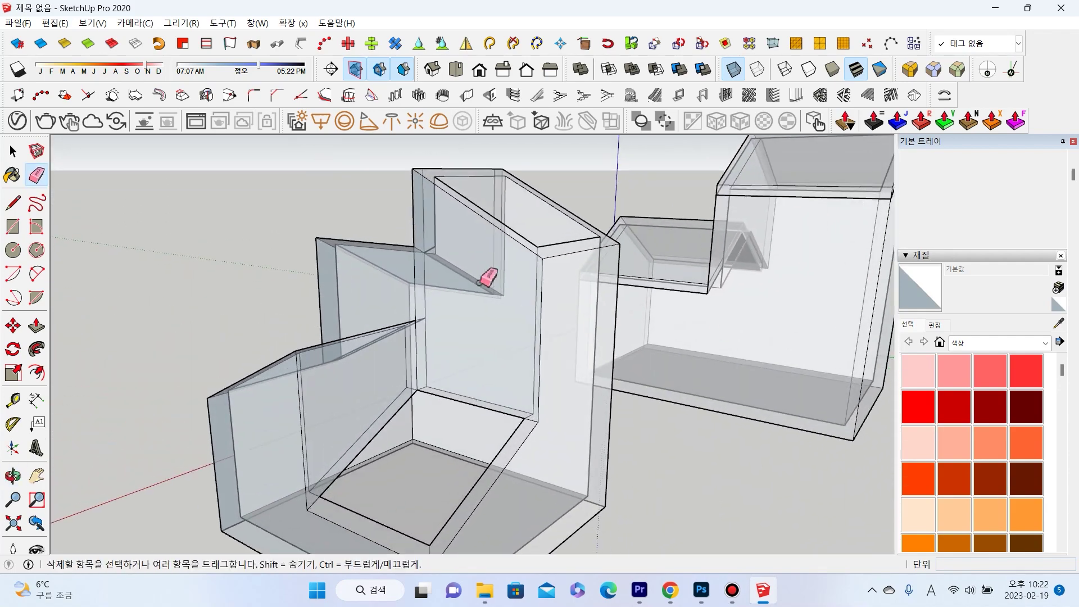
scroll(486, 277, up, 3)
mouse_move(440, 234)
middle_down()
mouse_move(442, 257)
mouse_move(524, 243)
middle_up()
click(730, 72)
middle_drag(658, 197, 506, 320)
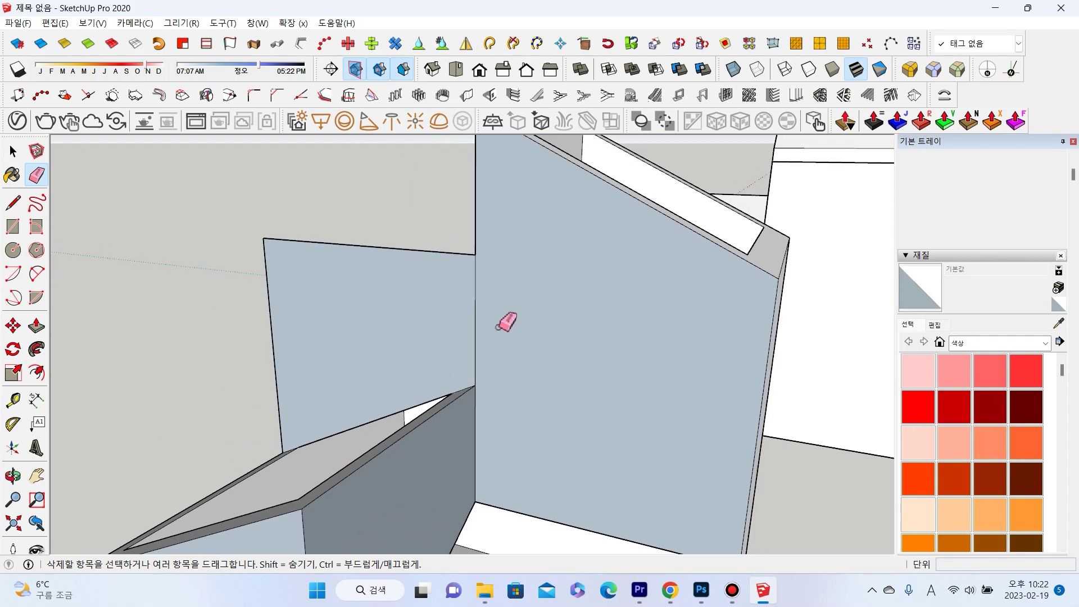
scroll(626, 345, down, 3)
mouse_move(627, 344)
middle_down()
mouse_move(569, 373)
mouse_move(765, 410)
mouse_move(708, 465)
mouse_move(681, 380)
mouse_move(577, 373)
mouse_move(534, 345)
mouse_move(573, 315)
mouse_move(723, 337)
mouse_move(376, 309)
mouse_move(534, 308)
mouse_move(494, 292)
middle_up()
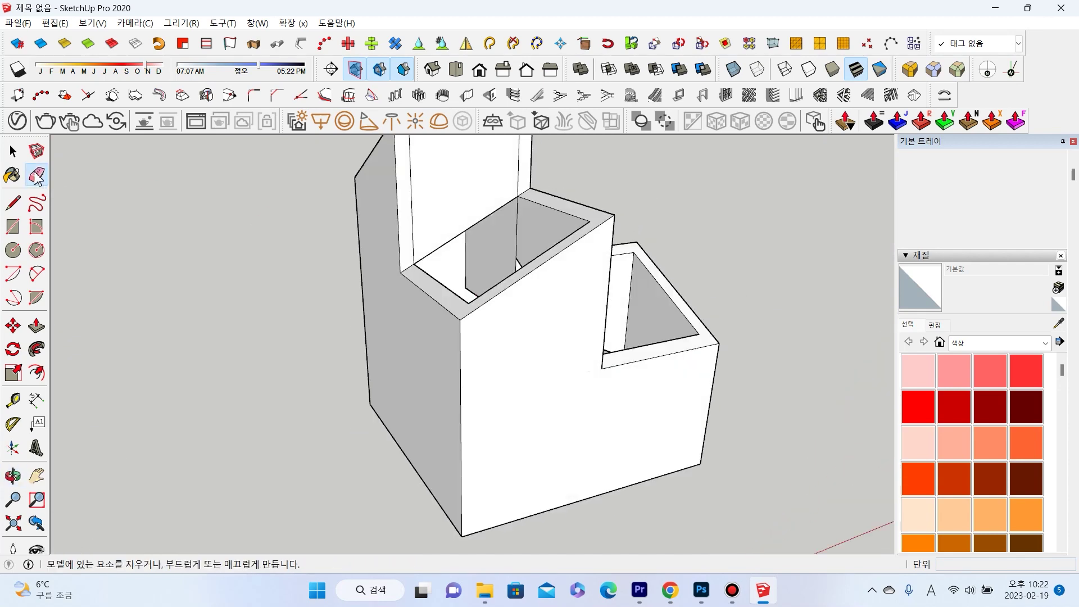
mouse_move(407, 262)
middle_down()
mouse_move(417, 313)
mouse_move(349, 332)
mouse_move(478, 292)
middle_up()
Reverse the stepped block's back panel and front wall faces.
triple_click(345, 349)
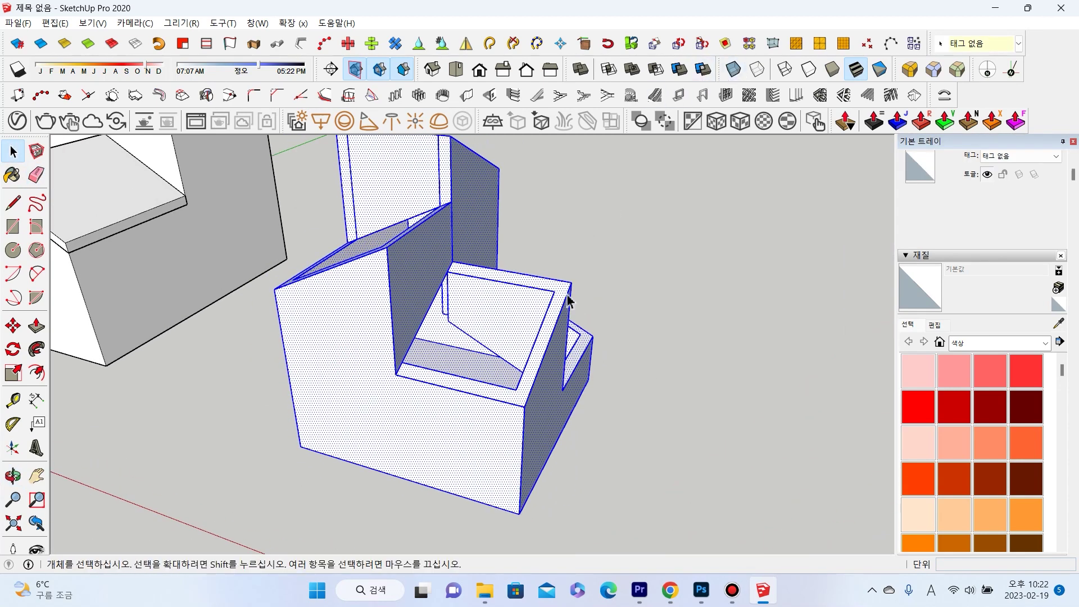
middle_drag(561, 299, 573, 243)
click(479, 248)
middle_drag(479, 248, 403, 241)
ctrl+click(403, 240)
right_click(402, 236)
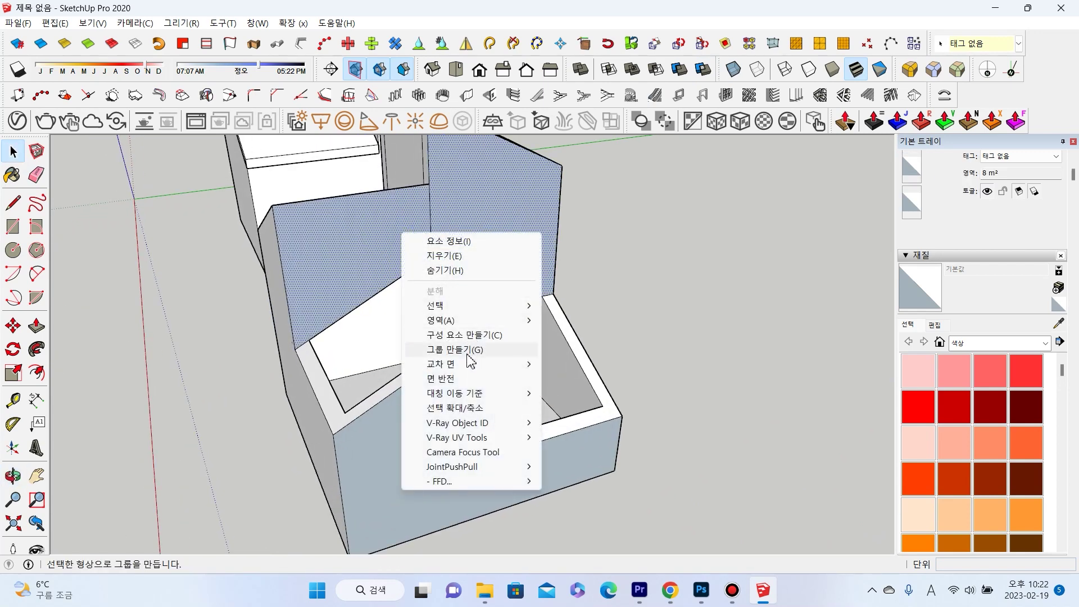
click(461, 380)
Use Orient Faces on the lower front face and another side so connected faces match.
click(451, 433)
right_click(473, 466)
click(548, 344)
mouse_move(602, 356)
middle_down()
mouse_move(571, 366)
mouse_move(451, 330)
middle_up()
right_click(439, 313)
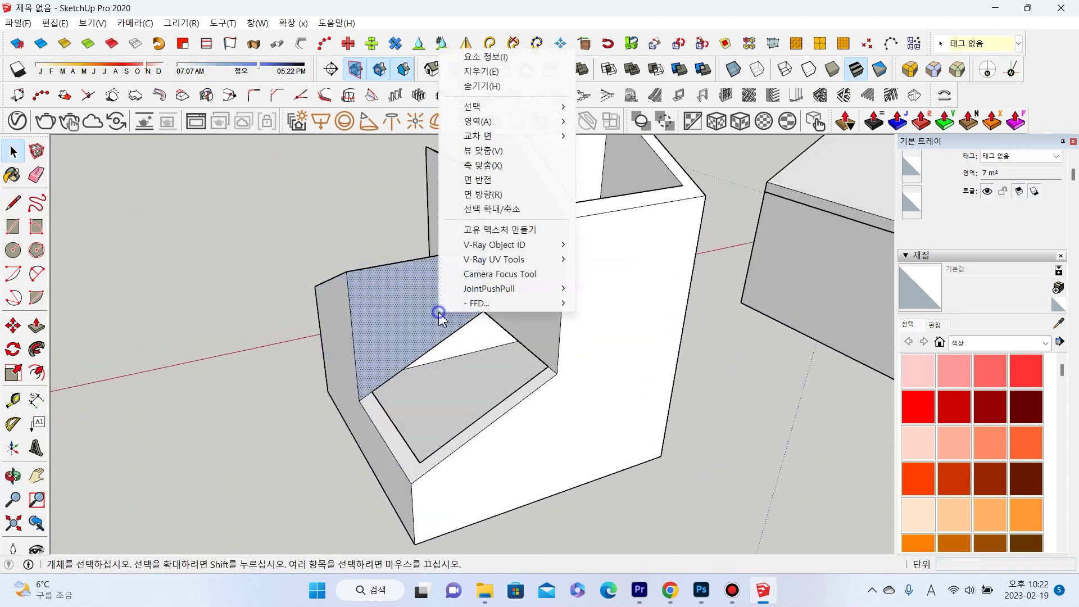
click(497, 200)
mouse_move(549, 234)
middle_down()
mouse_move(210, 306)
mouse_move(198, 356)
mouse_move(358, 355)
mouse_move(681, 258)
mouse_move(500, 351)
mouse_move(705, 303)
mouse_move(655, 318)
mouse_move(515, 247)
middle_up()
key(e)
scroll(429, 308, up, 5)
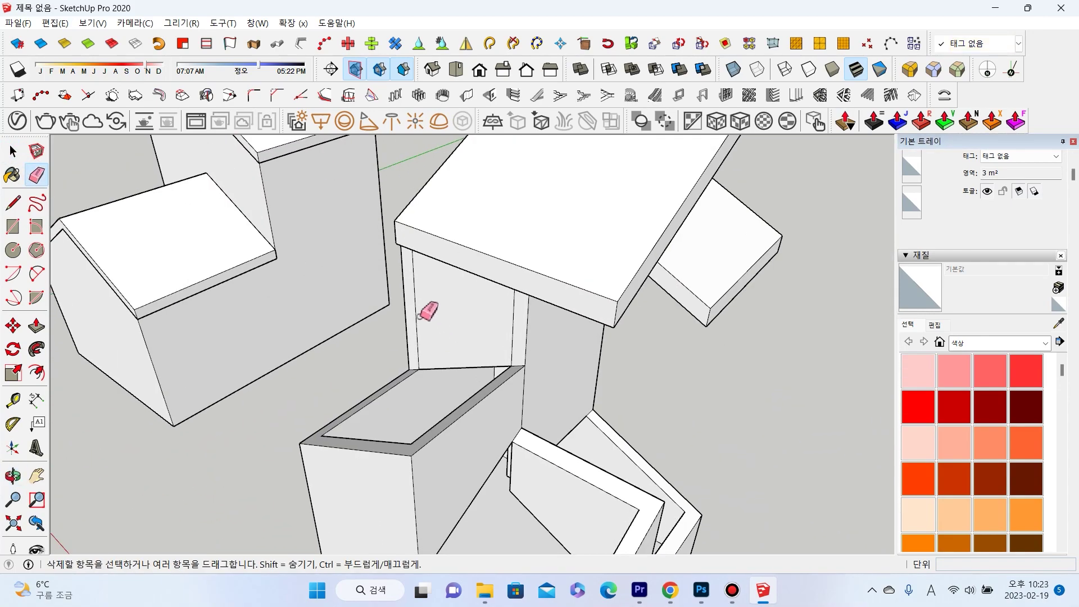
Look down into the open box and check the chosen edge in Entity Info.
scroll(466, 285, up, 4)
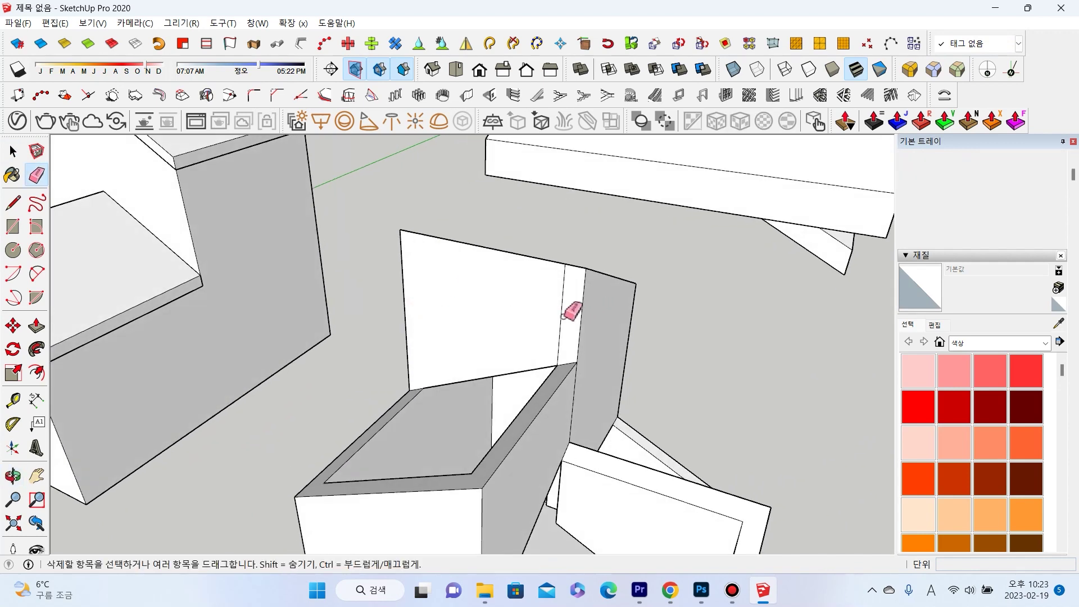
scroll(562, 323, down, 4)
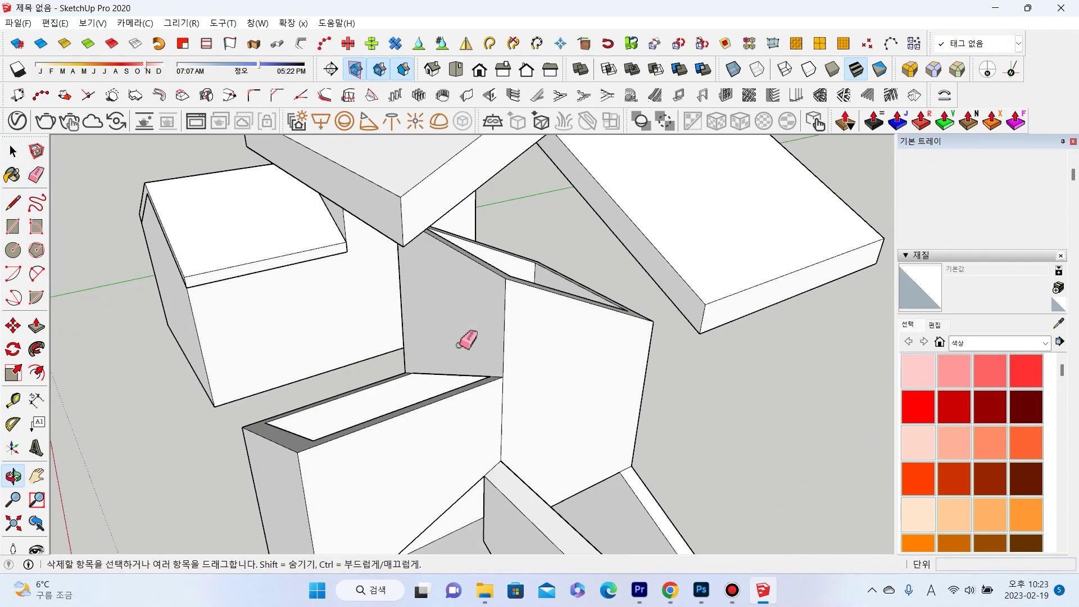
scroll(465, 340, down, 1)
mouse_move(502, 413)
middle_down()
mouse_move(339, 280)
mouse_move(382, 271)
mouse_move(416, 318)
mouse_move(660, 351)
mouse_move(472, 450)
mouse_move(554, 360)
mouse_move(518, 373)
mouse_move(706, 349)
mouse_move(708, 267)
mouse_move(778, 193)
mouse_move(135, 249)
middle_up()
right_click(517, 373)
click(539, 381)
Start a new line at the lower box's inner corner endpoint.
click(21, 209)
mouse_move(393, 349)
middle_down()
mouse_move(638, 366)
mouse_move(571, 241)
middle_up()
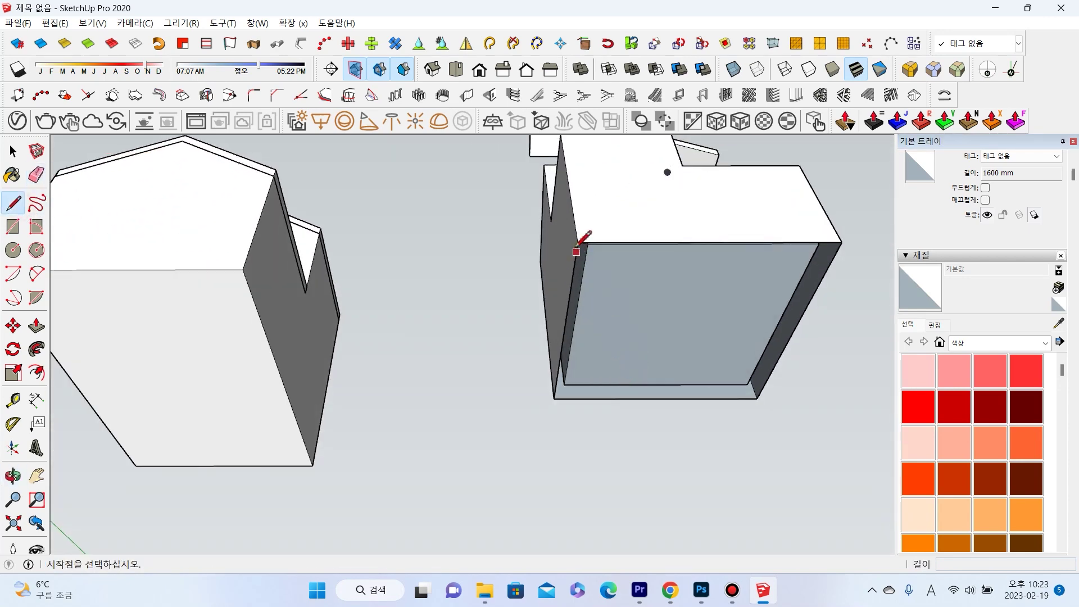
click(577, 242)
scroll(841, 242, down, 5)
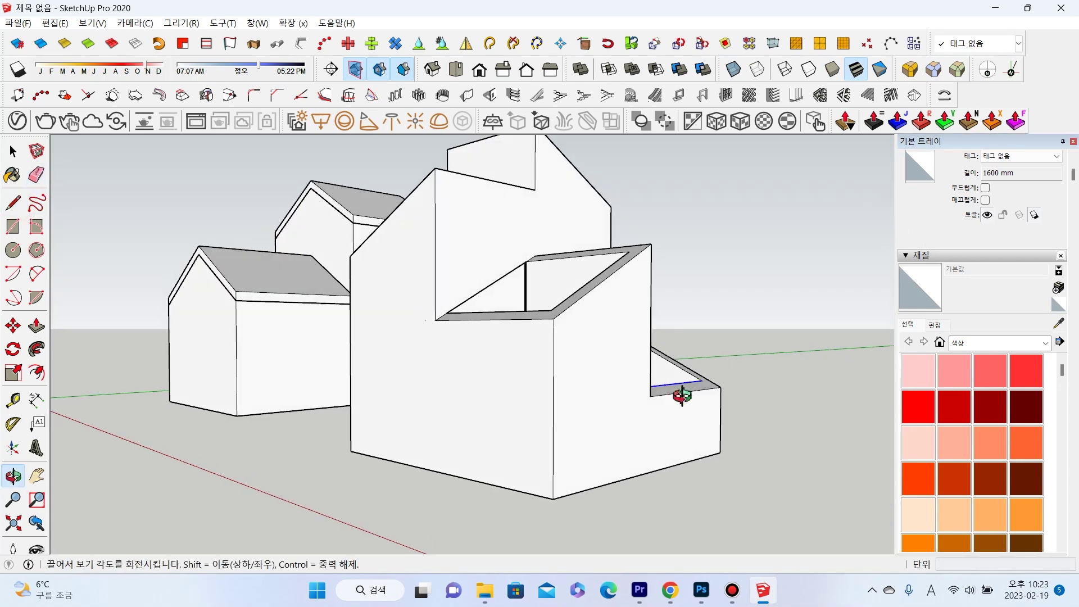
Erase the short stray edge inside the stepped block, using X-ray view.
mouse_move(680, 392)
middle_down()
mouse_move(652, 440)
mouse_move(612, 450)
middle_up()
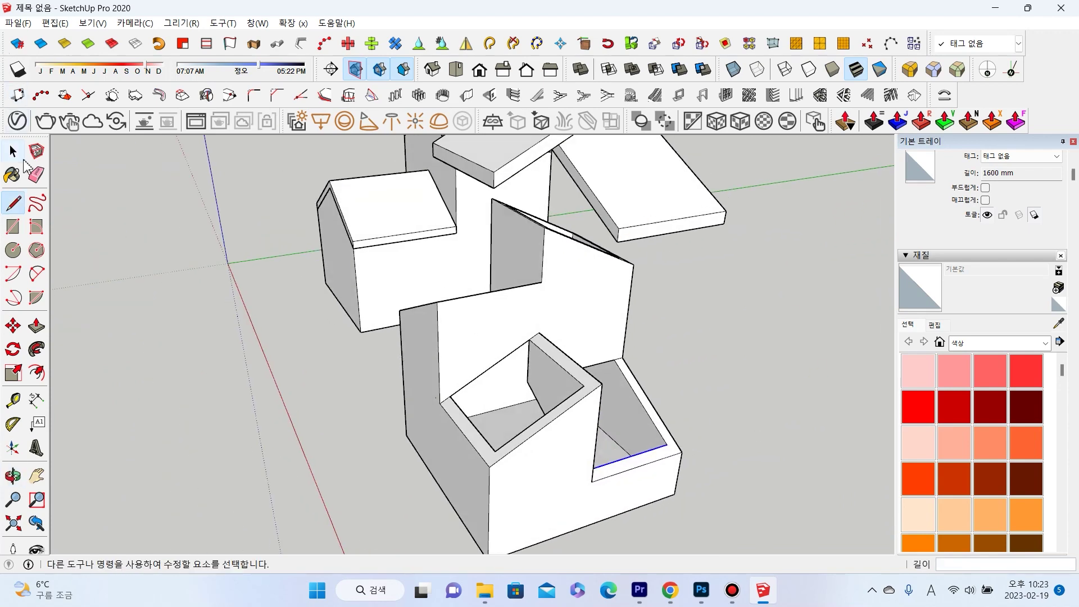
click(17, 154)
middle_drag(91, 285, 489, 447)
triple_click(489, 372)
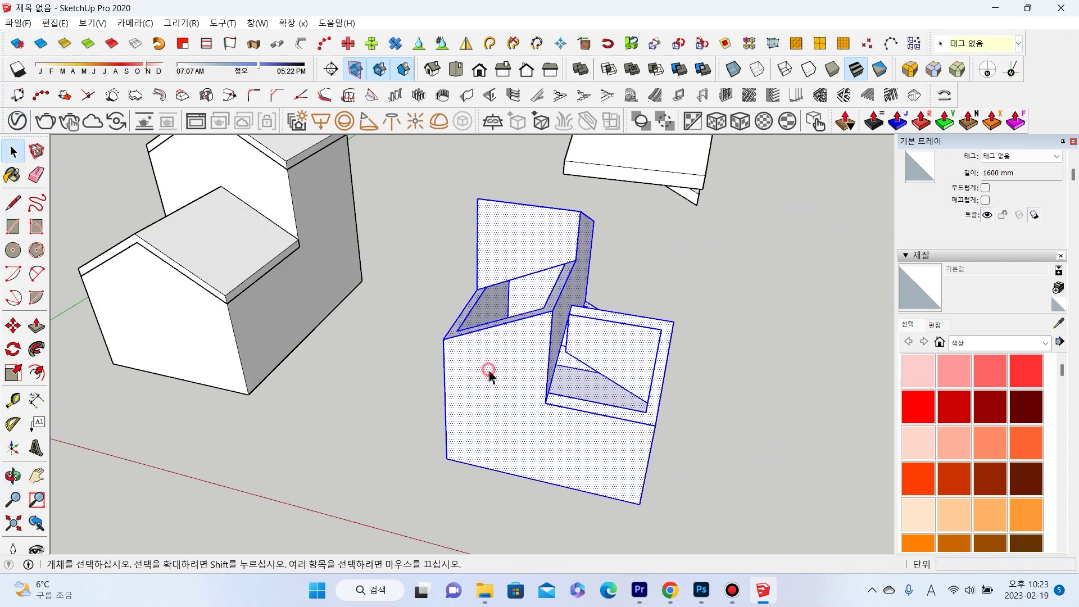
middle_drag(489, 375, 613, 391)
click(734, 70)
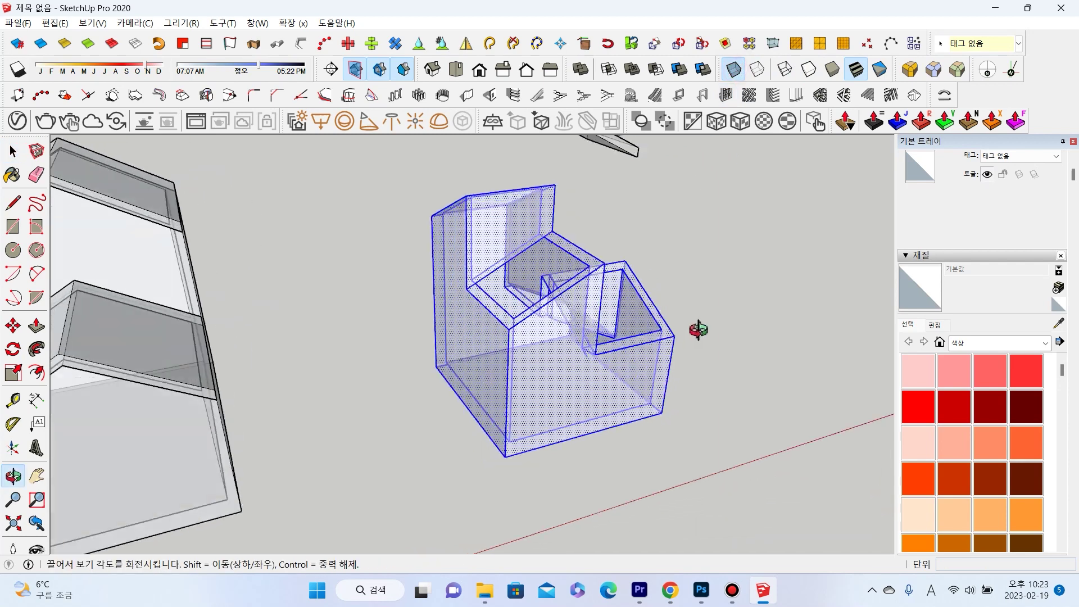
middle_drag(695, 330, 601, 356)
scroll(602, 356, up, 3)
click(763, 310)
scroll(570, 353, up, 3)
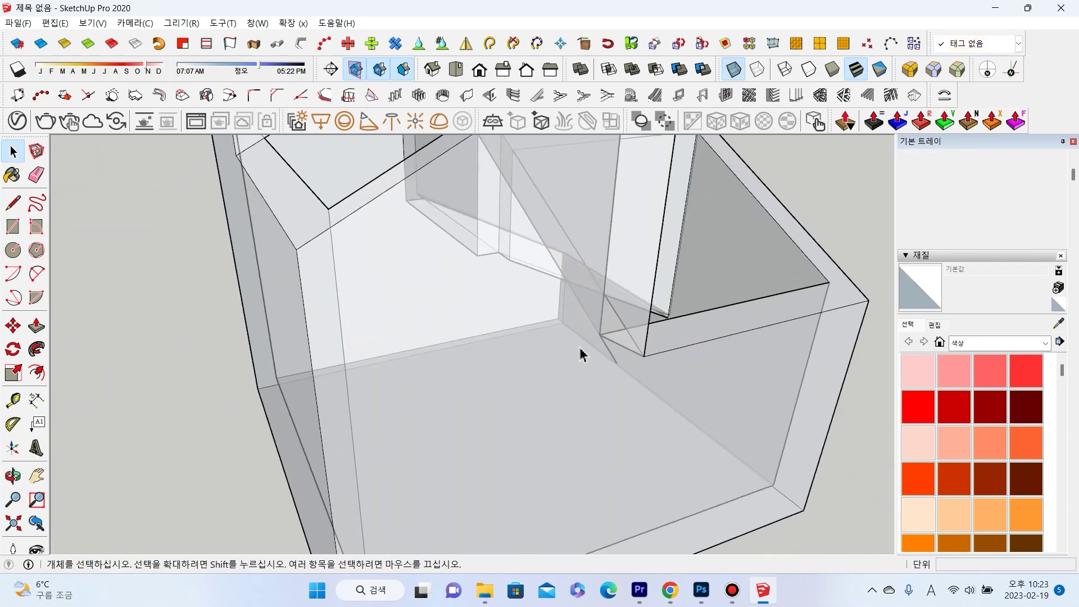
click(35, 179)
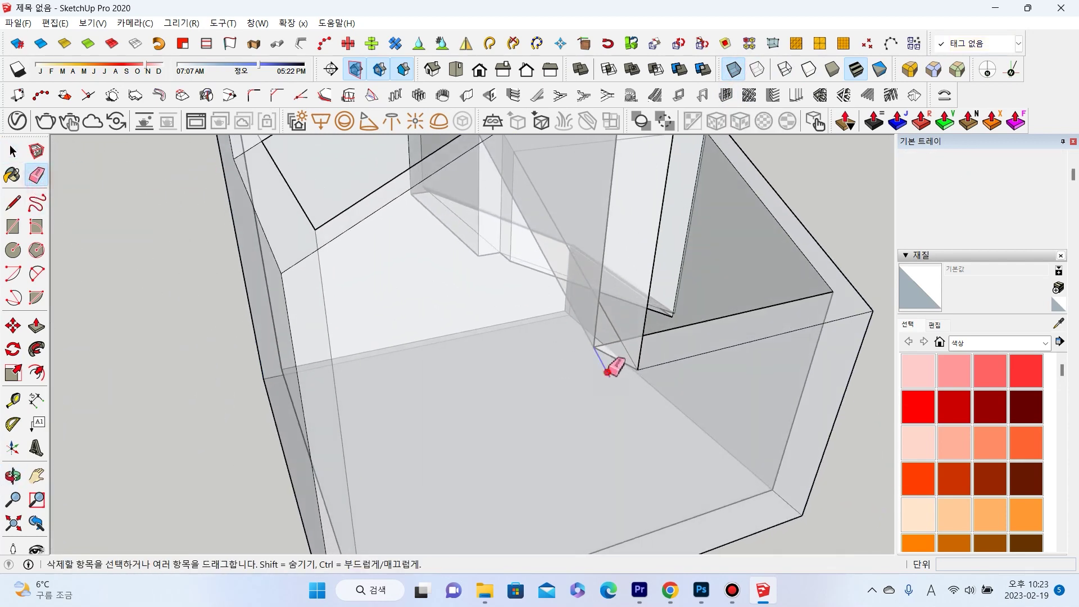
middle_drag(625, 356, 663, 292)
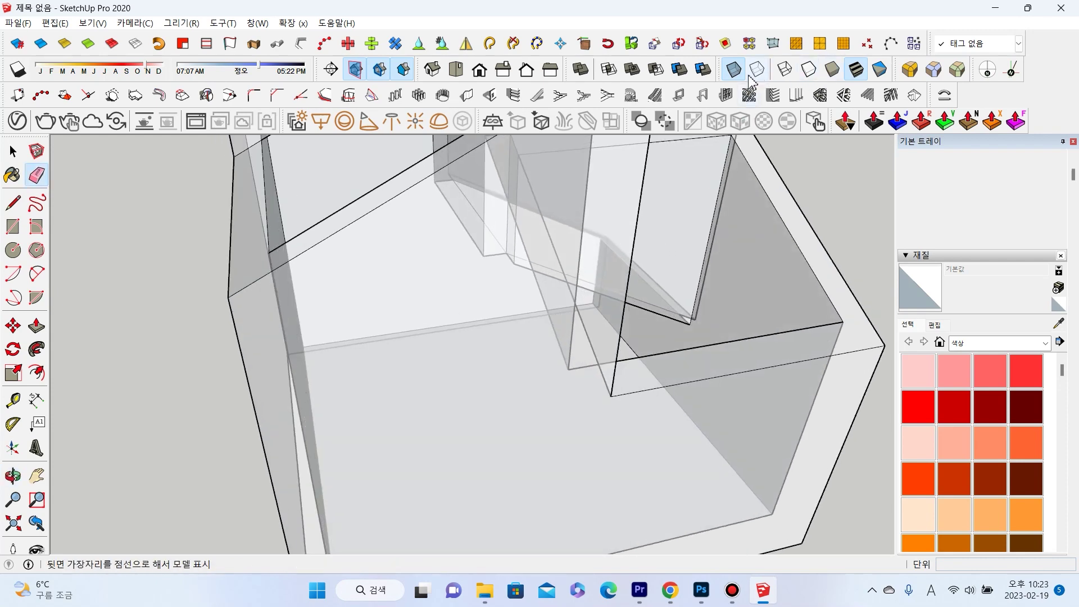
Draw the front wall's bottom edge between its two corners, then re-enable X-ray.
click(733, 69)
mouse_move(735, 205)
middle_down()
mouse_move(336, 264)
mouse_move(472, 234)
mouse_move(482, 308)
middle_up()
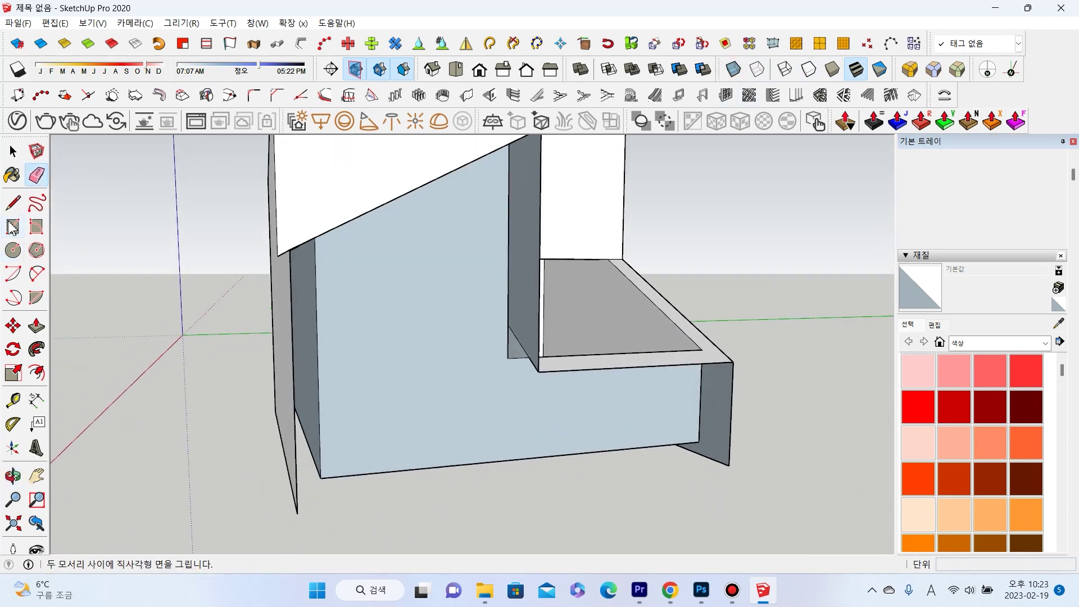
click(297, 513)
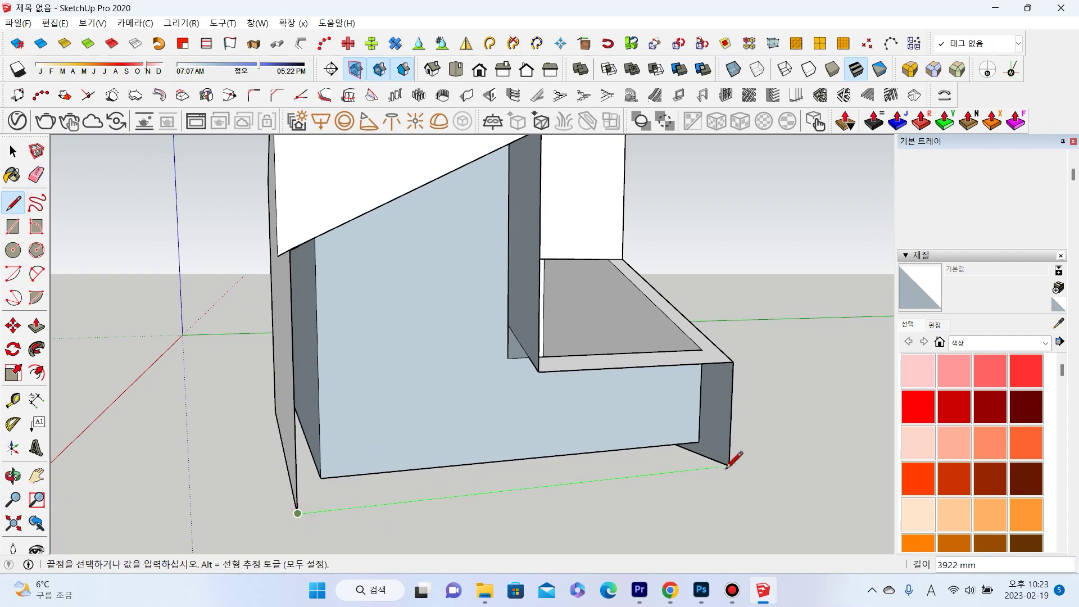
click(730, 465)
mouse_move(733, 457)
middle_down()
mouse_move(691, 378)
mouse_move(758, 450)
mouse_move(775, 393)
middle_up()
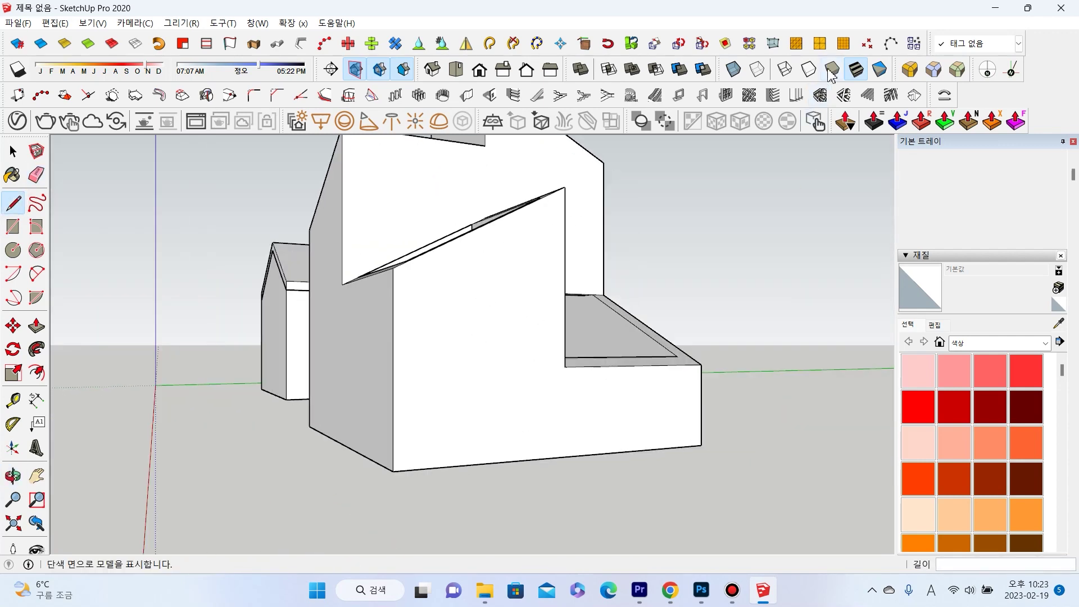
click(740, 69)
mouse_move(646, 265)
middle_down()
mouse_move(694, 320)
mouse_move(540, 361)
mouse_move(325, 370)
mouse_move(494, 380)
mouse_move(422, 345)
mouse_move(457, 344)
mouse_move(455, 395)
mouse_move(303, 361)
mouse_move(320, 452)
mouse_move(614, 337)
mouse_move(448, 336)
mouse_move(548, 329)
mouse_move(523, 352)
mouse_move(419, 359)
mouse_move(542, 403)
mouse_move(766, 243)
mouse_move(815, 304)
mouse_move(834, 84)
mouse_move(632, 279)
mouse_move(675, 385)
mouse_move(745, 268)
middle_up()
Turn X-ray off and make the whole stepped block a group.
key(l)
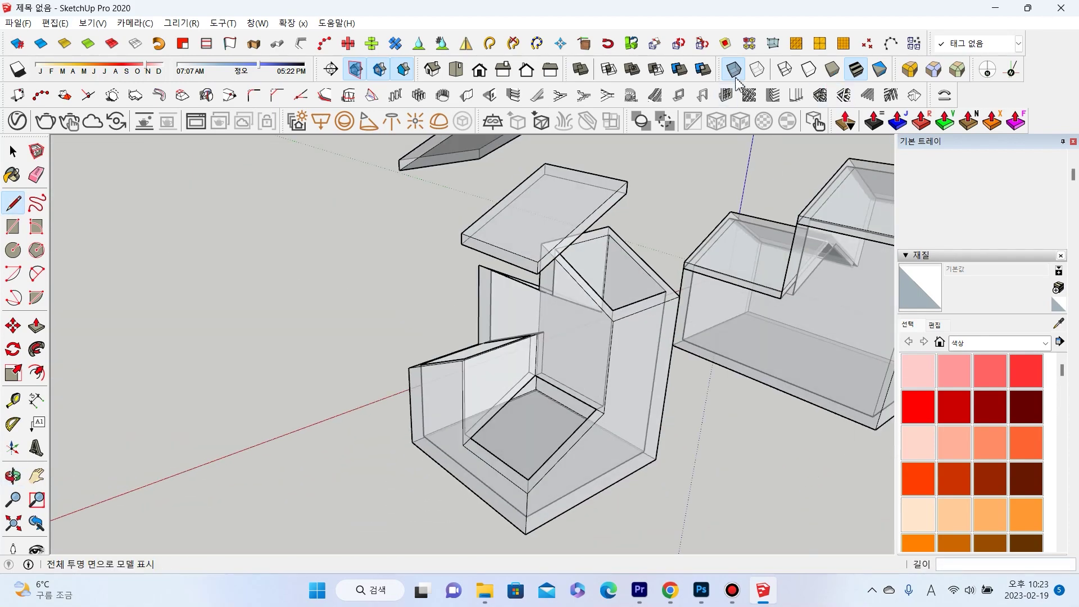
click(733, 69)
mouse_move(573, 247)
middle_down()
mouse_move(621, 397)
mouse_move(24, 169)
middle_up()
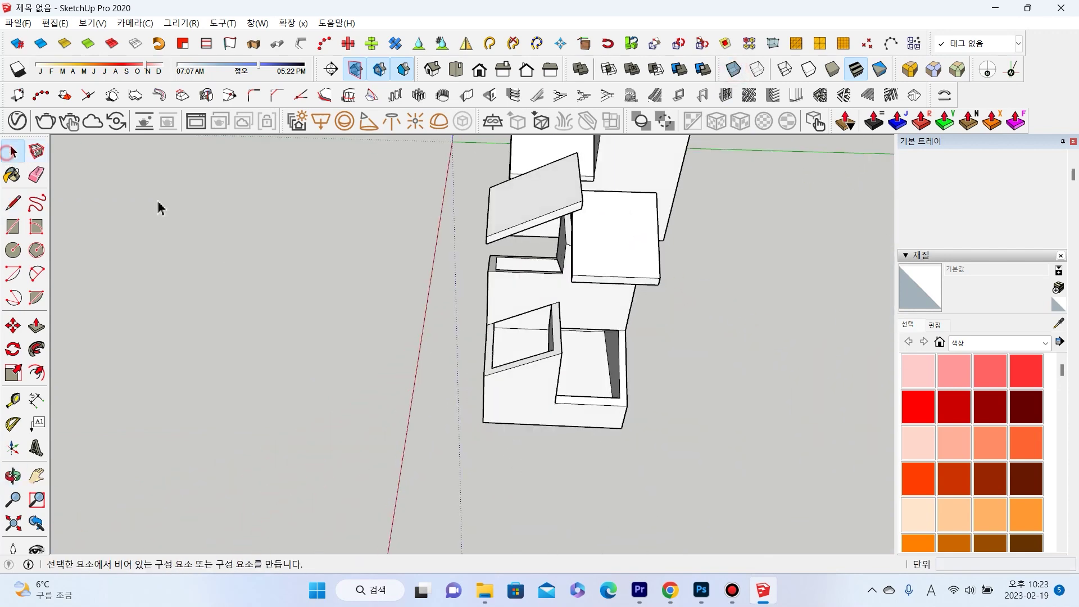
triple_click(520, 362)
right_click(522, 365)
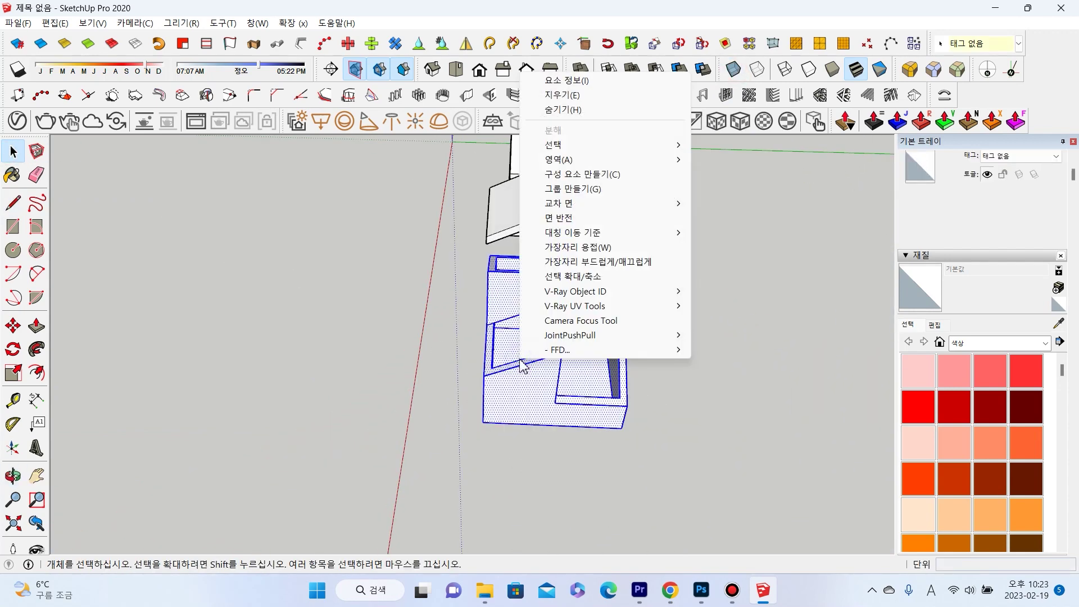
click(604, 190)
click(546, 219)
Group the roof slabs and move them down onto the stepped block.
mouse_move(545, 219)
middle_down()
mouse_move(715, 200)
mouse_move(631, 414)
mouse_move(622, 397)
middle_up()
click(622, 397)
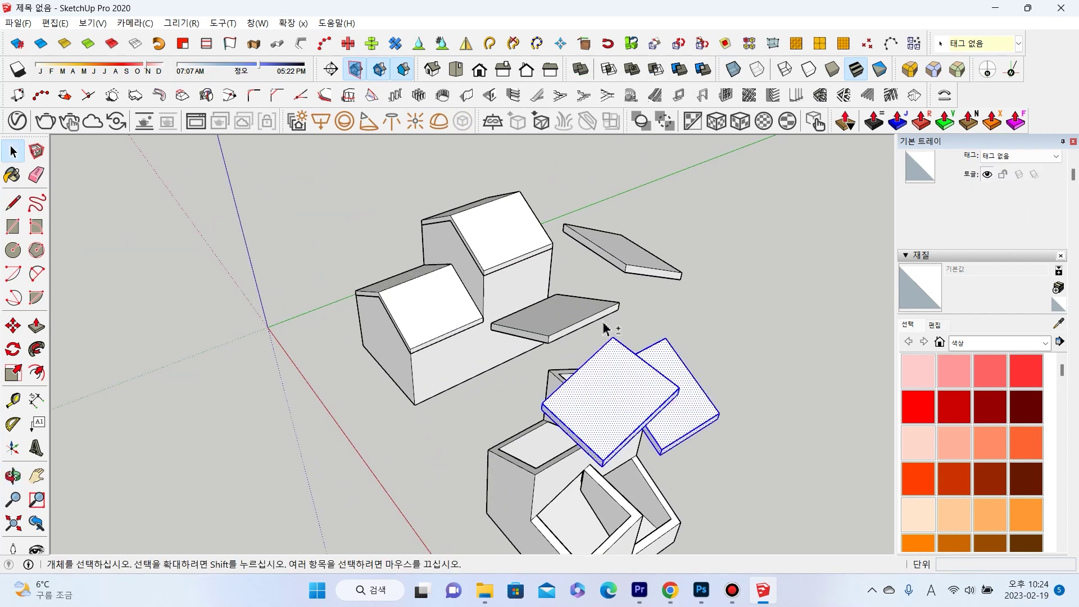
right_click(633, 259)
click(650, 354)
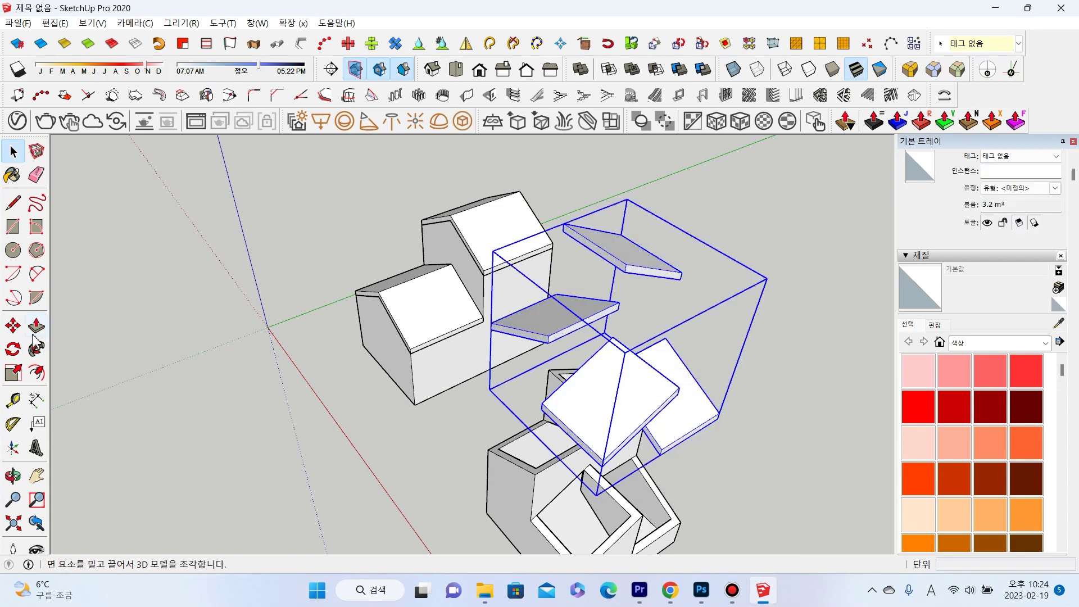
middle_drag(372, 386, 541, 300)
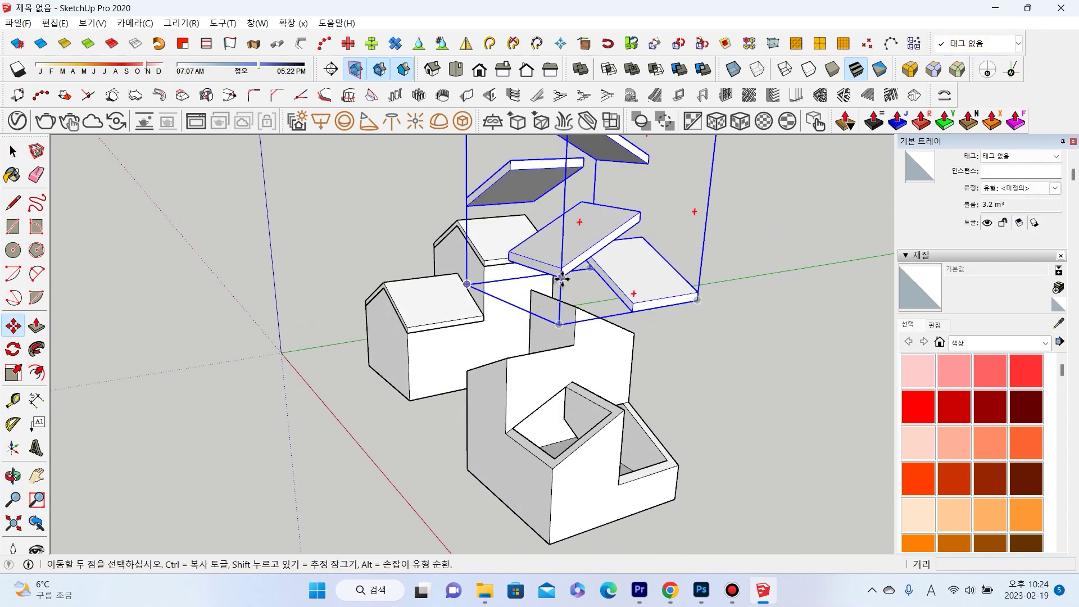
drag(562, 279, 555, 468)
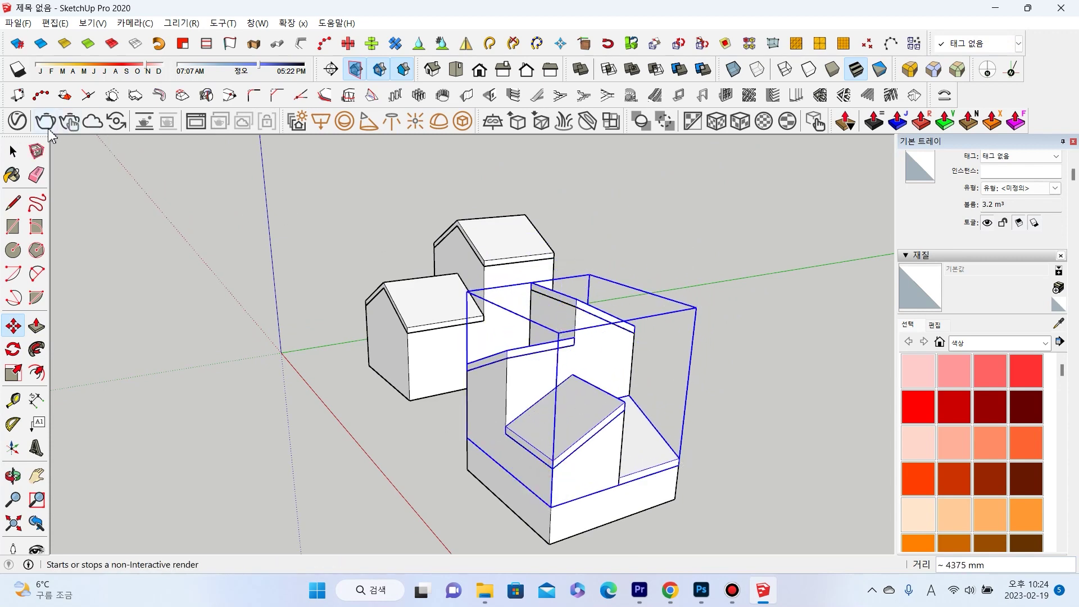
Clear the selection and orbit to inspect the slabs sitting on the block.
click(7, 154)
click(144, 253)
mouse_move(145, 253)
middle_down()
mouse_move(448, 337)
mouse_move(389, 332)
mouse_move(454, 388)
middle_up()
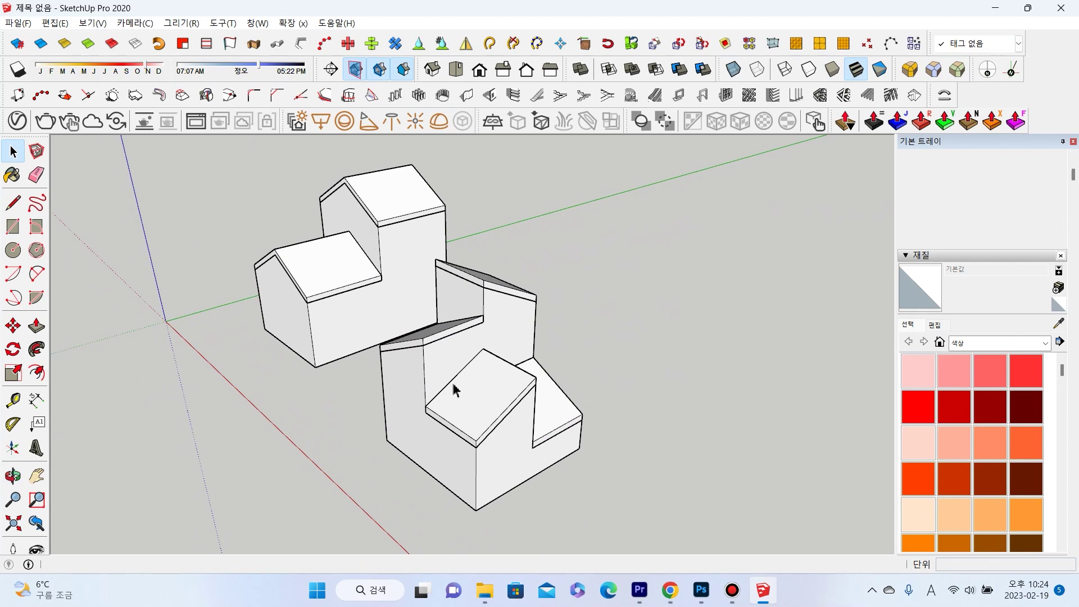
scroll(270, 225, up, 5)
mouse_move(270, 224)
middle_down()
mouse_move(362, 193)
mouse_move(650, 371)
mouse_move(703, 343)
mouse_move(667, 352)
mouse_move(325, 336)
middle_up()
mouse_move(447, 336)
middle_down()
mouse_move(621, 330)
mouse_move(736, 361)
mouse_move(389, 336)
middle_up()
scroll(388, 336, down, 1)
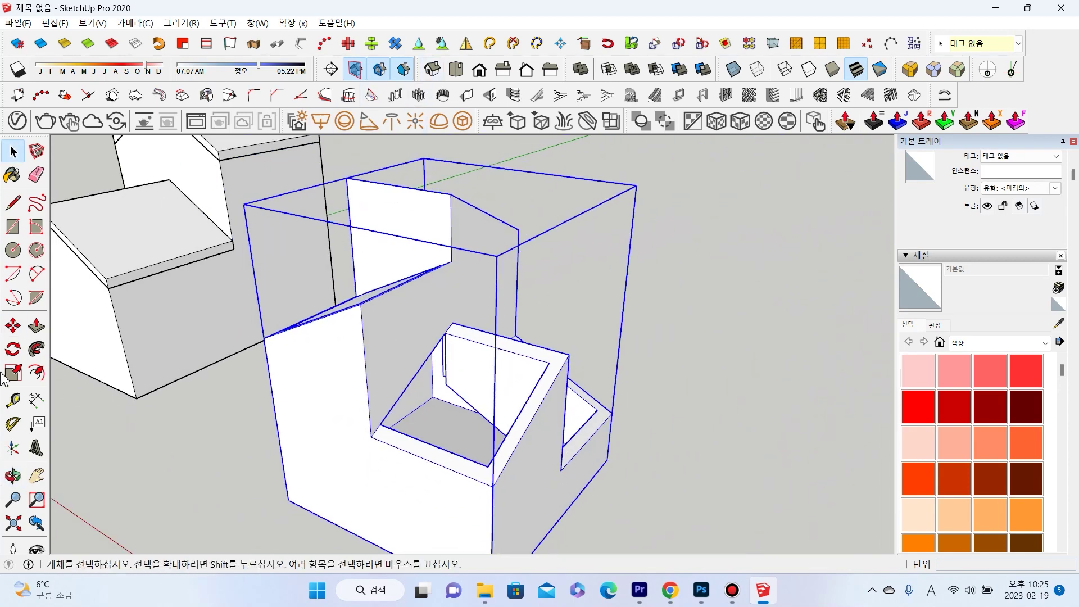
click(333, 70)
click(301, 378)
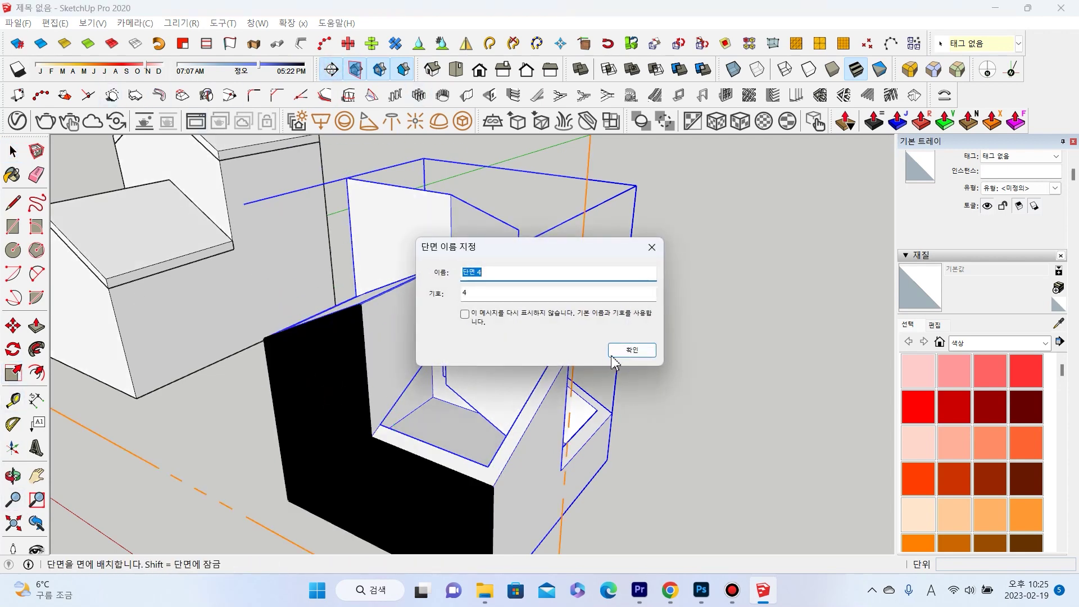
click(609, 354)
click(17, 151)
scroll(303, 281, down, 3)
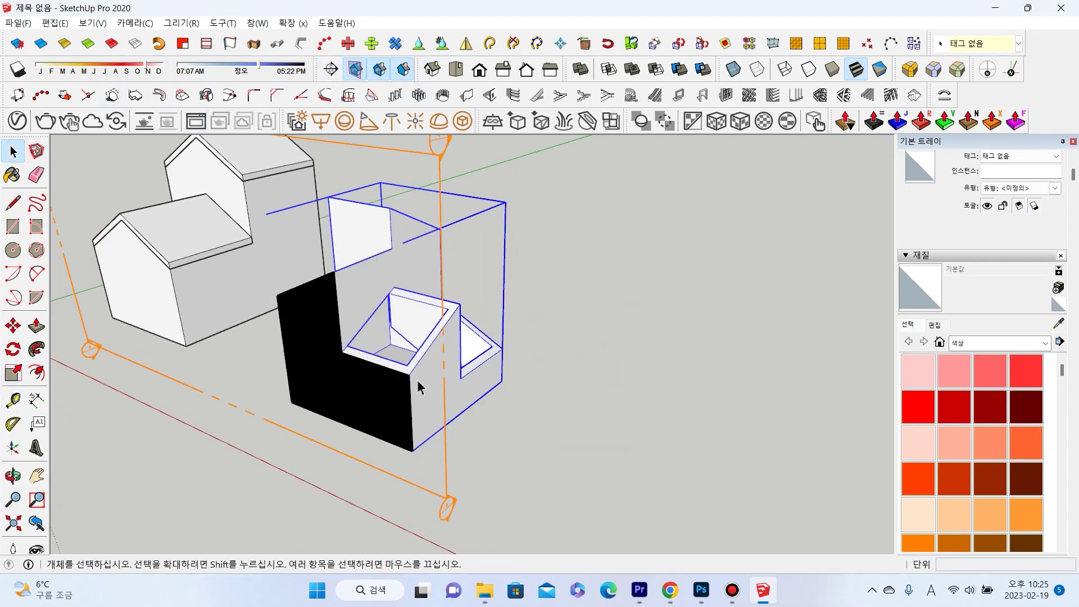
click(447, 509)
click(521, 461)
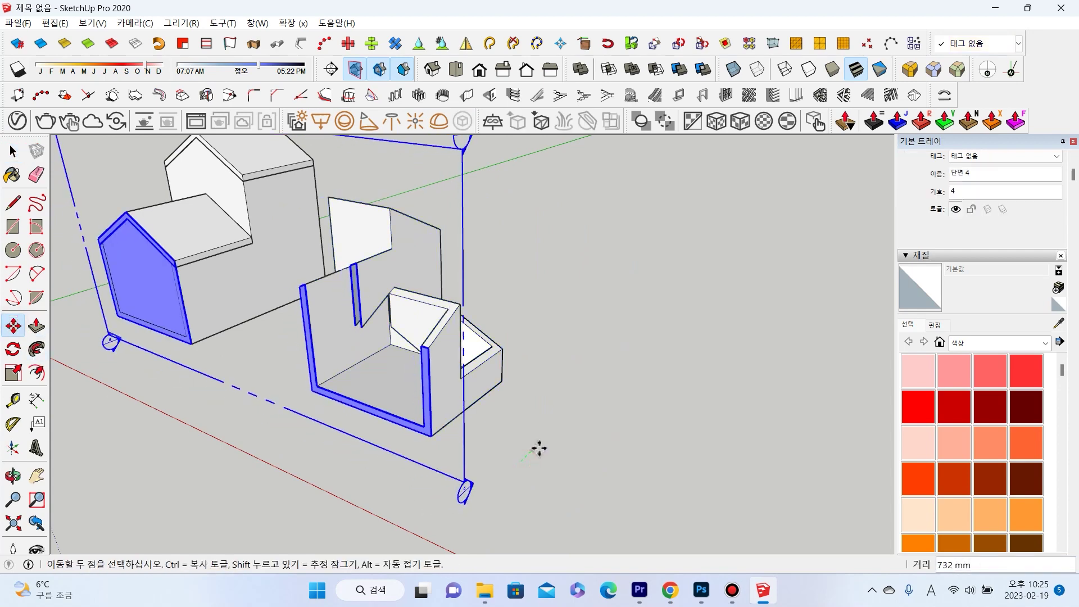
middle_drag(539, 452, 530, 406)
scroll(452, 361, up, 3)
mouse_move(453, 361)
middle_down()
mouse_move(523, 281)
mouse_move(573, 294)
middle_up()
scroll(450, 256, up, 2)
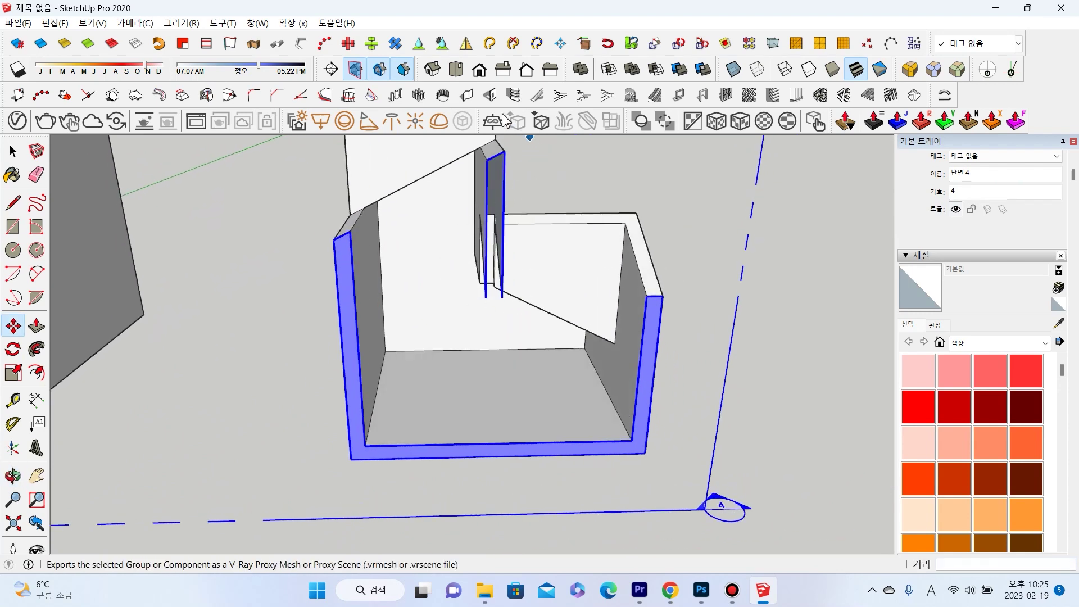
click(408, 70)
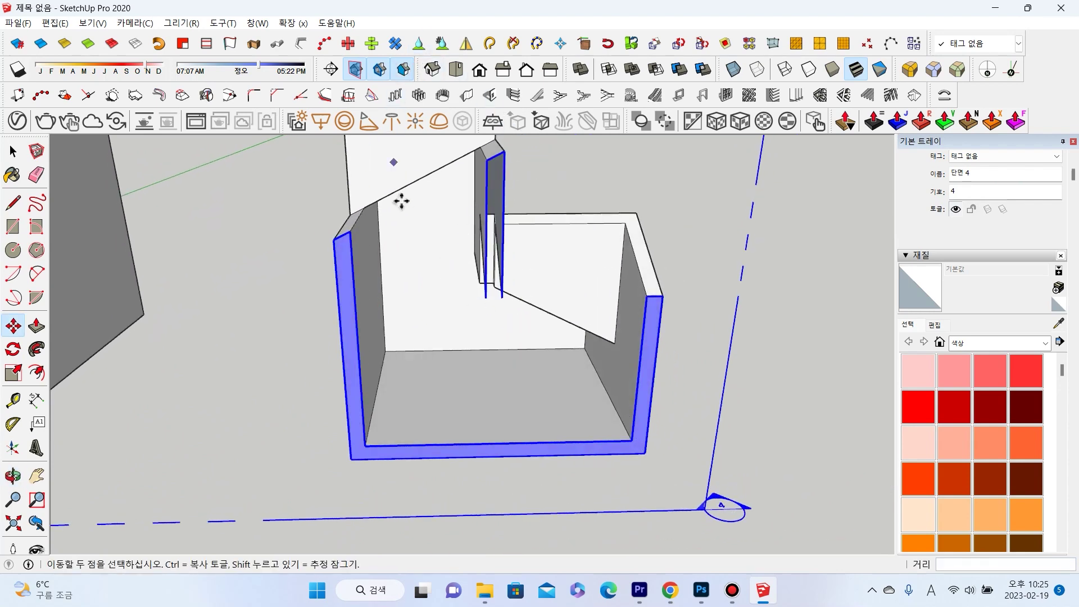
middle_drag(396, 179, 320, 210)
click(12, 152)
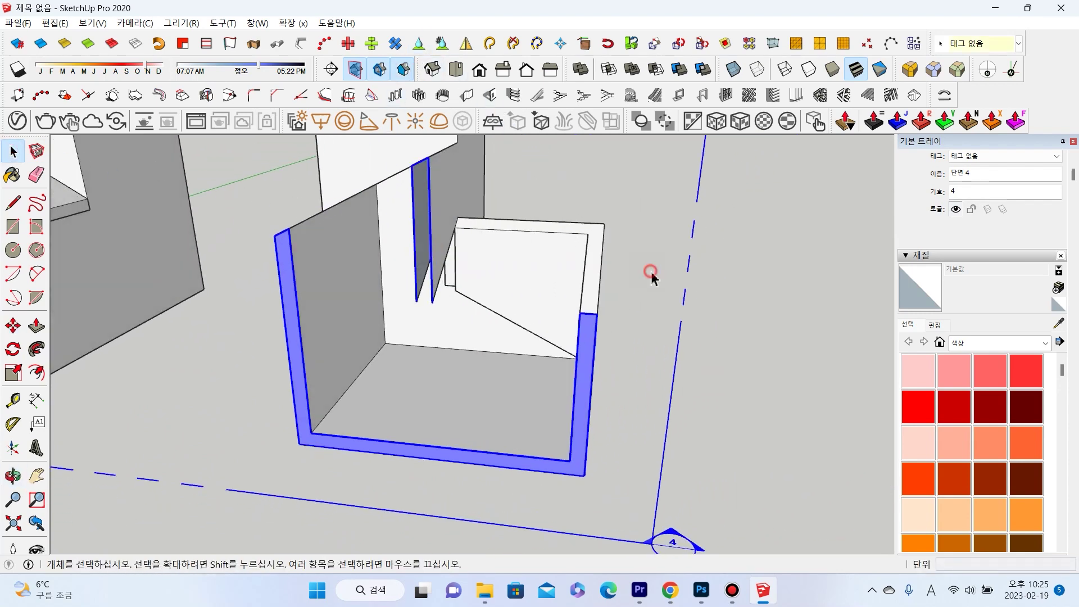
middle_drag(650, 272, 645, 178)
scroll(659, 400, down, 3)
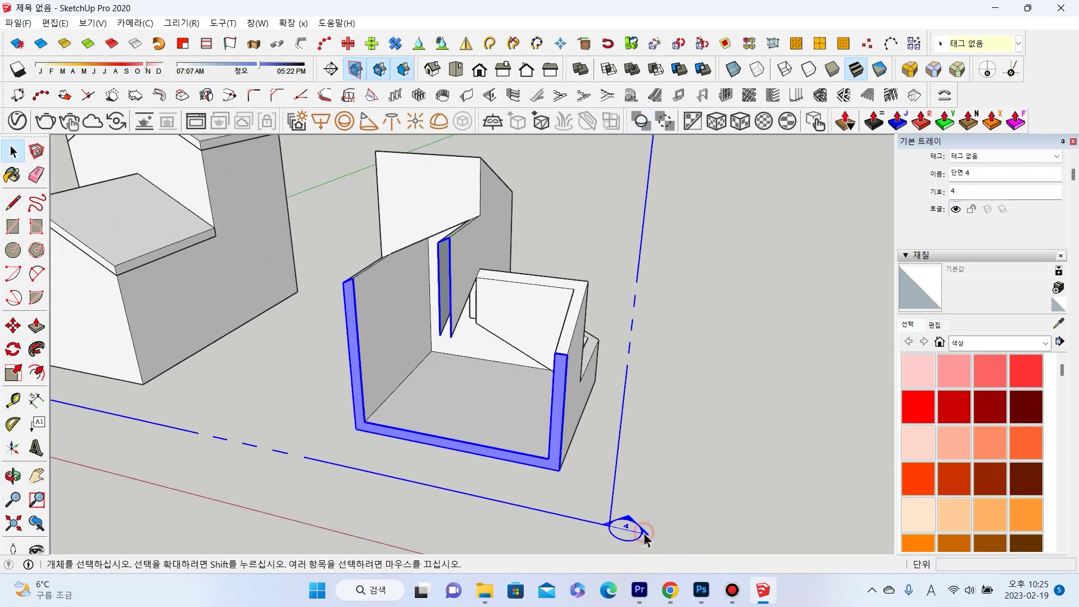
key(Delete)
mouse_move(556, 450)
middle_down()
mouse_move(677, 428)
mouse_move(698, 337)
mouse_move(477, 238)
mouse_move(541, 286)
mouse_move(669, 184)
mouse_move(609, 250)
mouse_move(539, 373)
mouse_move(670, 284)
mouse_move(691, 281)
mouse_move(544, 299)
middle_up()
scroll(477, 239, up, 3)
scroll(499, 236, up, 3)
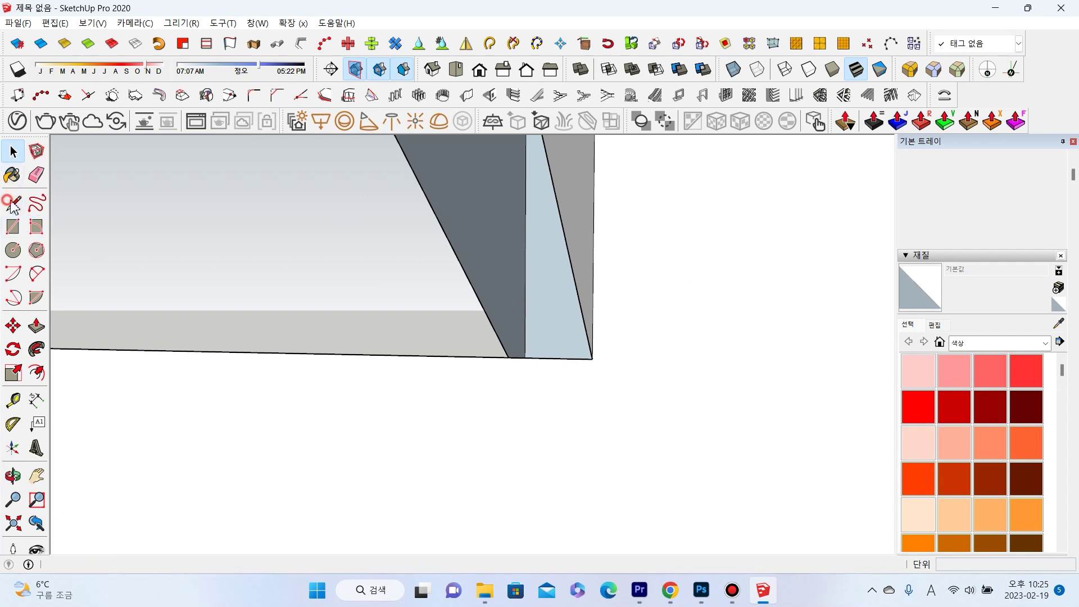
Zoom to fit and orbit in to inspect the hollow tower's top rim.
scroll(593, 358, up, 3)
scroll(590, 330, up, 2)
scroll(508, 345, up, 2)
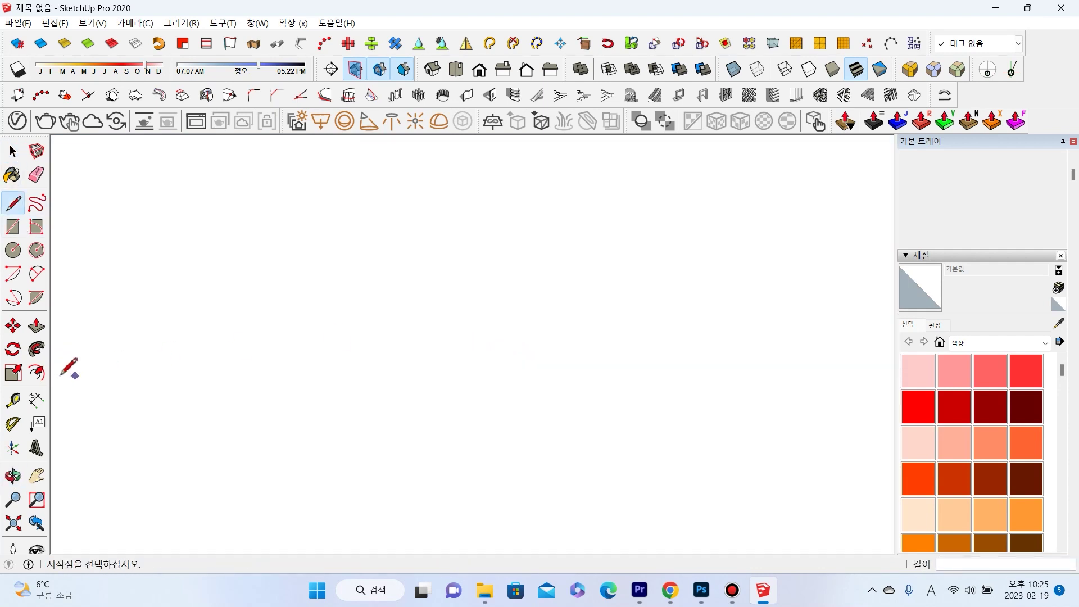
click(14, 373)
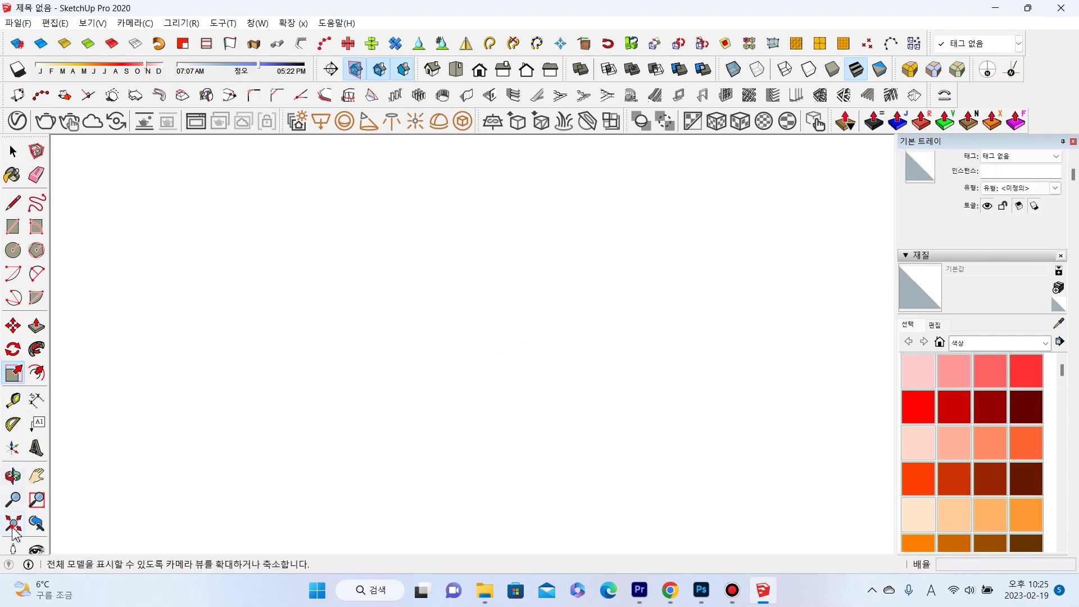
click(14, 525)
mouse_move(380, 402)
middle_down()
mouse_move(385, 258)
mouse_move(385, 345)
middle_up()
scroll(274, 291, up, 3)
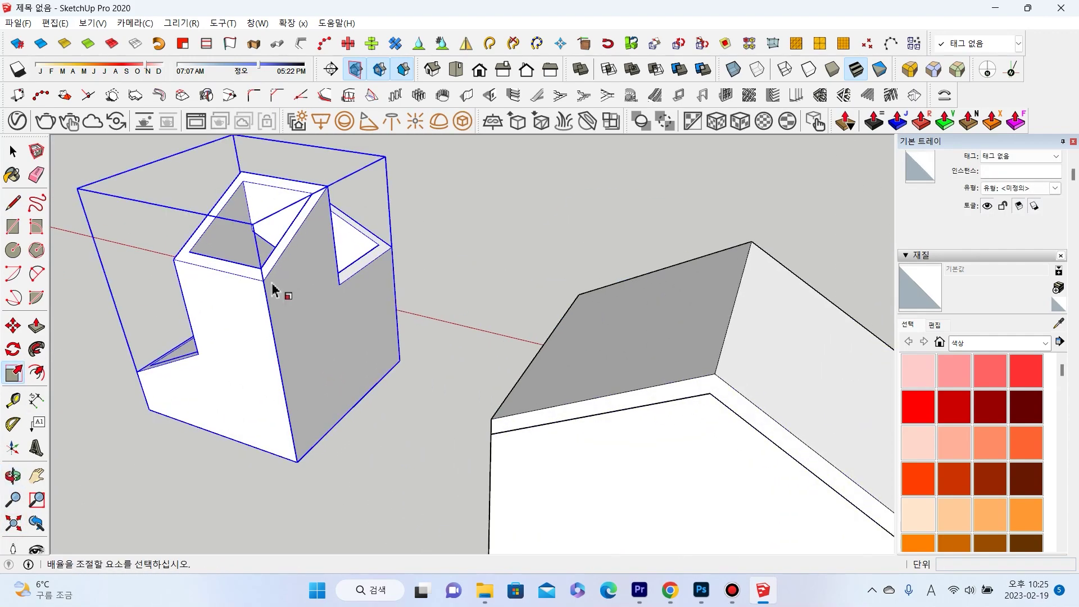
scroll(276, 286, up, 3)
mouse_move(282, 273)
middle_down()
mouse_move(482, 318)
mouse_move(473, 395)
mouse_move(637, 381)
mouse_move(513, 270)
mouse_move(681, 217)
mouse_move(558, 248)
mouse_move(299, 270)
mouse_move(234, 322)
mouse_move(398, 330)
middle_up()
scroll(328, 310, up, 3)
mouse_move(328, 310)
middle_down()
mouse_move(401, 323)
mouse_move(320, 306)
mouse_move(303, 282)
mouse_move(227, 248)
mouse_move(303, 242)
mouse_move(260, 214)
middle_up()
scroll(402, 323, up, 3)
Select the wall-corner edge, the large wall face and the thin strip face.
click(13, 150)
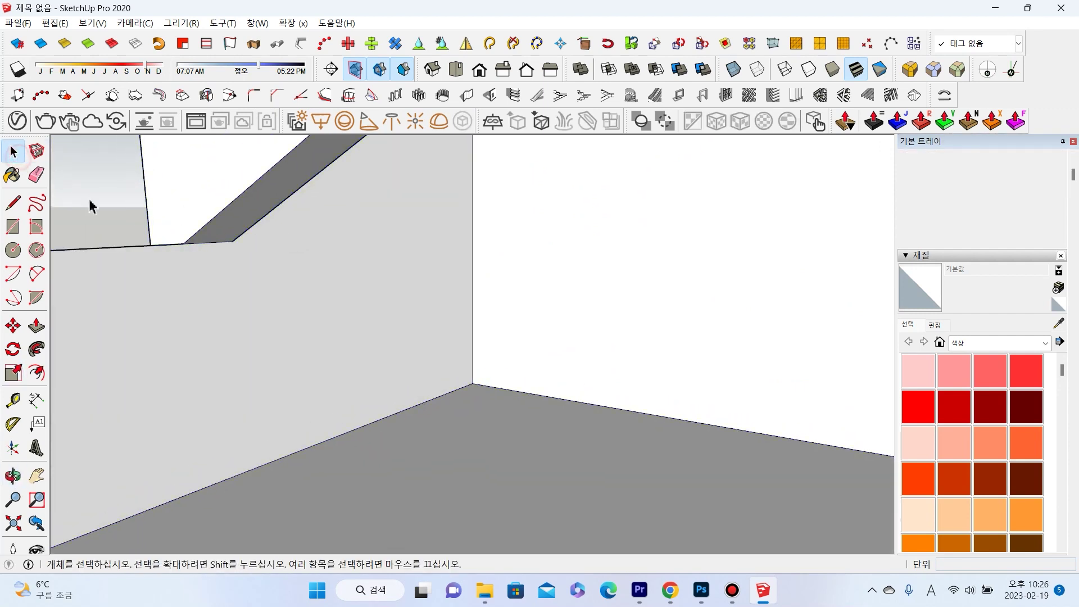
click(219, 246)
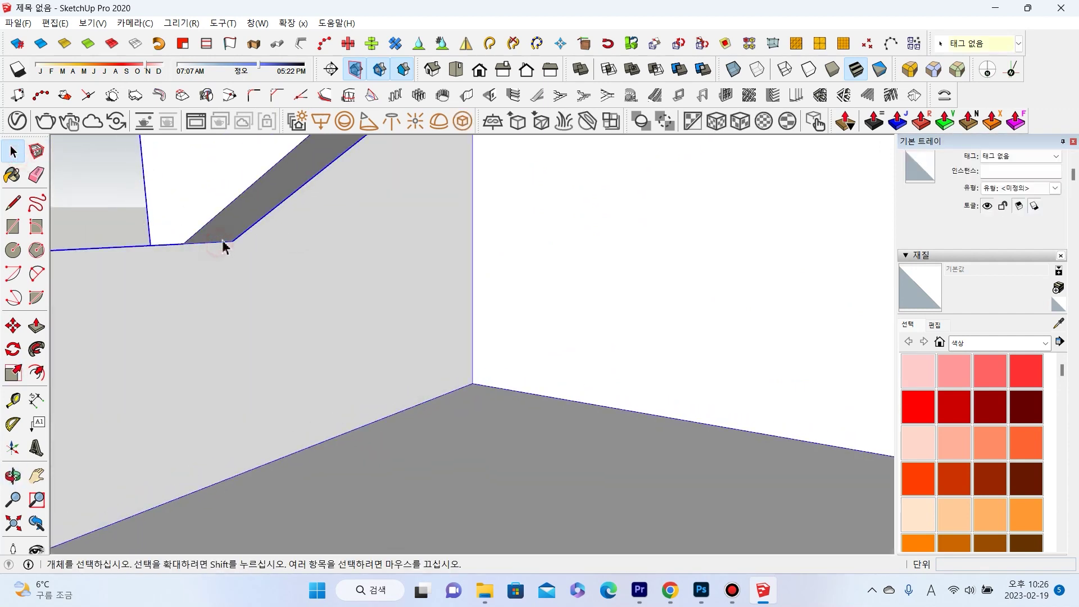
mouse_move(253, 269)
middle_down()
mouse_move(210, 236)
mouse_move(314, 432)
mouse_move(308, 359)
mouse_move(380, 357)
middle_up()
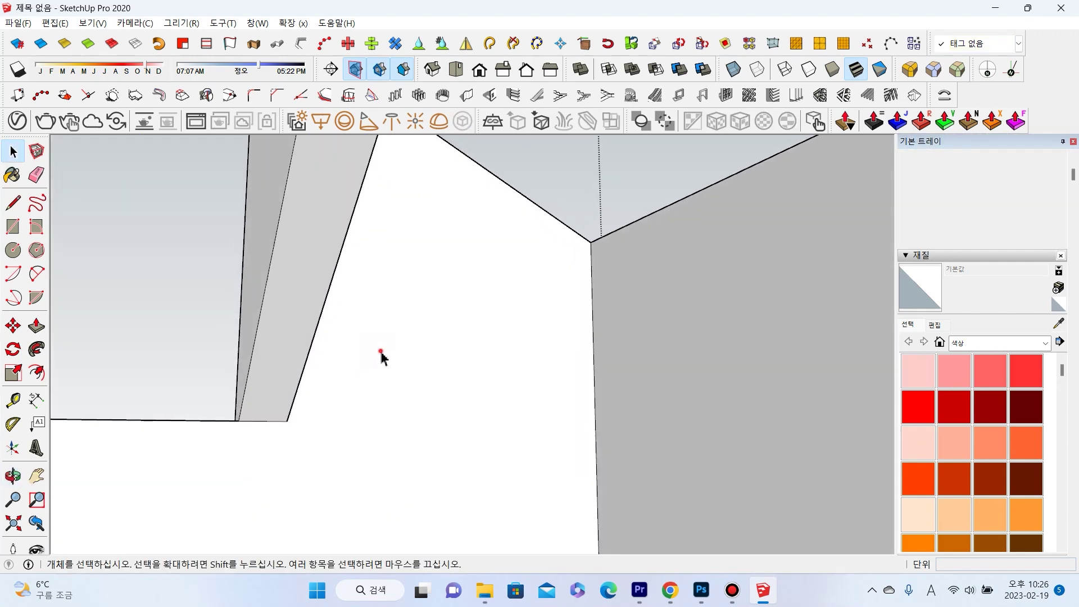
click(378, 359)
click(281, 377)
middle_drag(281, 377, 344, 392)
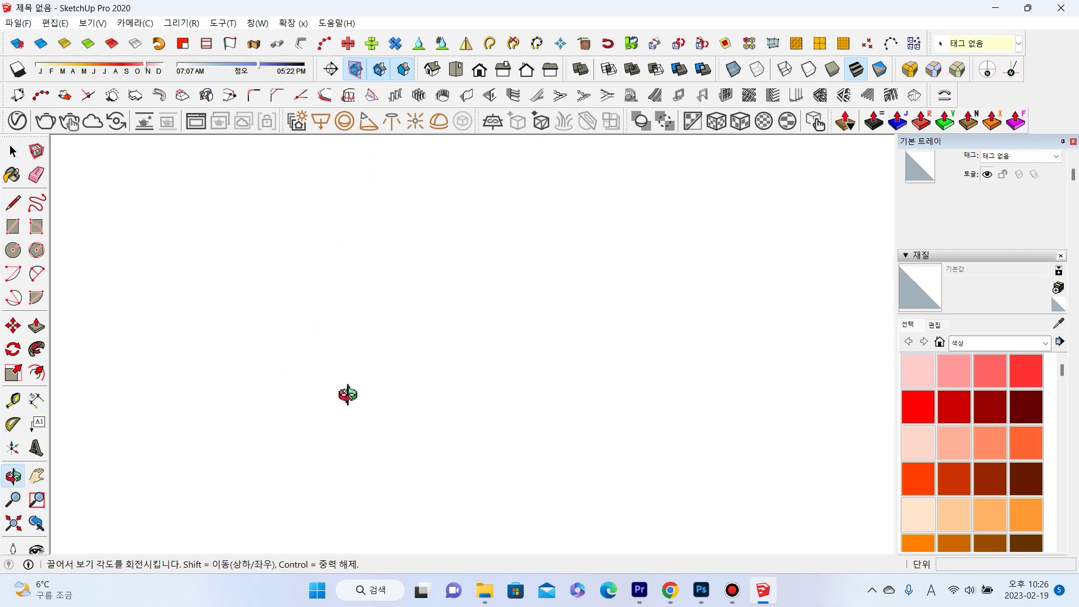
click(14, 525)
mouse_move(405, 414)
middle_down()
mouse_move(277, 436)
mouse_move(722, 388)
mouse_move(791, 404)
mouse_move(425, 398)
mouse_move(821, 471)
middle_up()
Orbit close to the inner walls and the gap at the wall end.
key(space)
scroll(665, 366, up, 2)
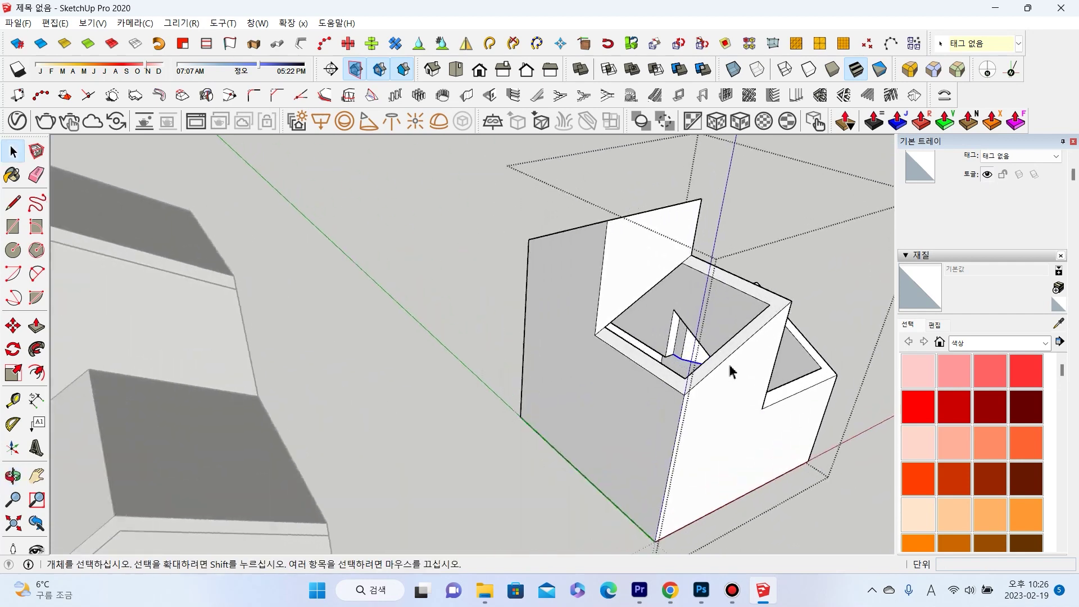
scroll(729, 371, up, 3)
scroll(645, 342, up, 2)
scroll(661, 349, up, 2)
mouse_move(662, 350)
middle_down()
mouse_move(780, 371)
mouse_move(713, 424)
mouse_move(669, 371)
mouse_move(425, 484)
mouse_move(636, 383)
mouse_move(588, 407)
mouse_move(574, 388)
mouse_move(513, 416)
middle_up()
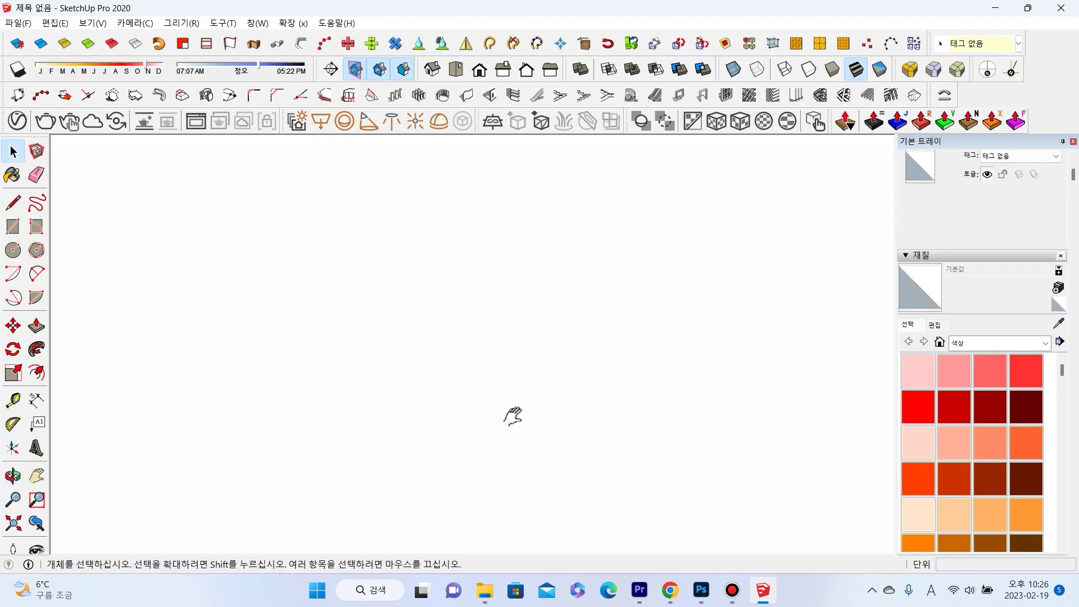
scroll(551, 358, down, 5)
scroll(469, 450, up, 2)
scroll(470, 450, up, 3)
mouse_move(470, 450)
middle_down()
mouse_move(461, 407)
mouse_move(470, 421)
mouse_move(513, 385)
mouse_move(514, 405)
middle_up()
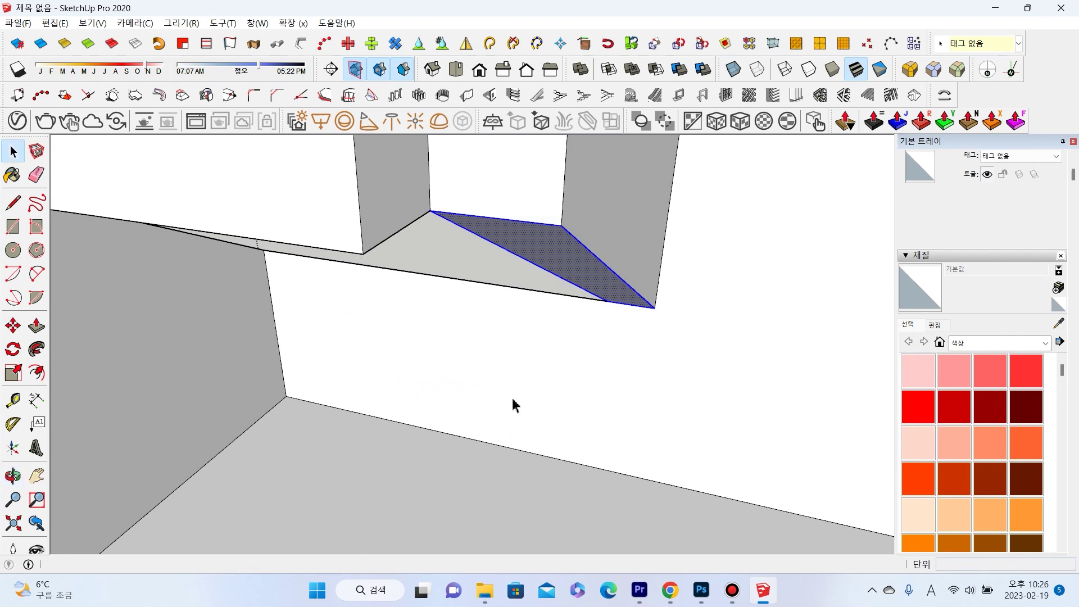
mouse_move(551, 257)
middle_down()
mouse_move(573, 162)
mouse_move(357, 209)
mouse_move(445, 197)
mouse_move(566, 210)
mouse_move(817, 200)
middle_up()
Draw the missing 200 mm edge to create the wall's top face, then select it.
click(345, 184)
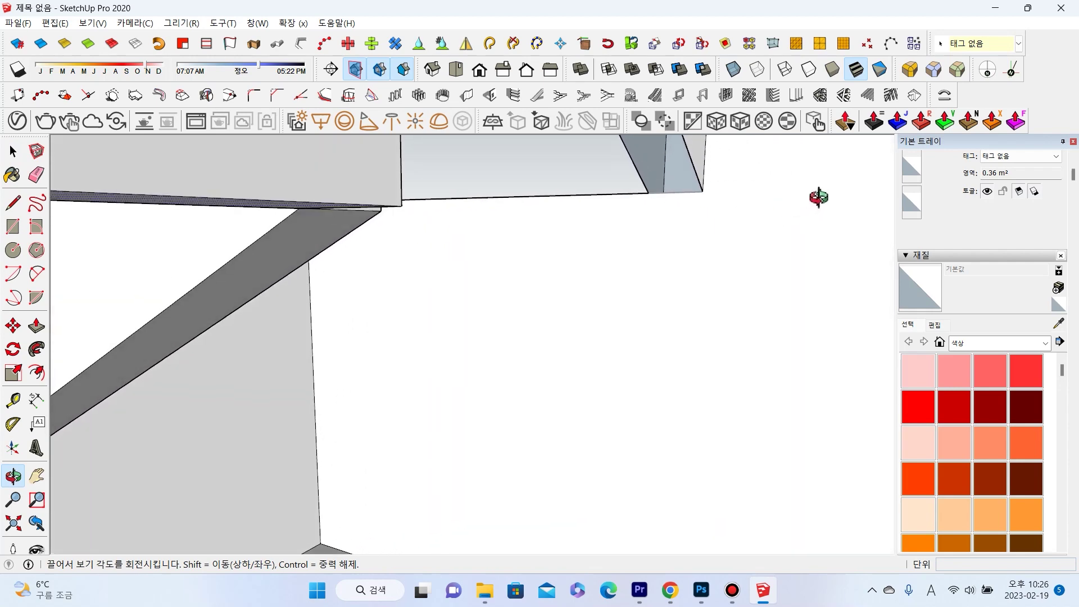
triple_click(511, 247)
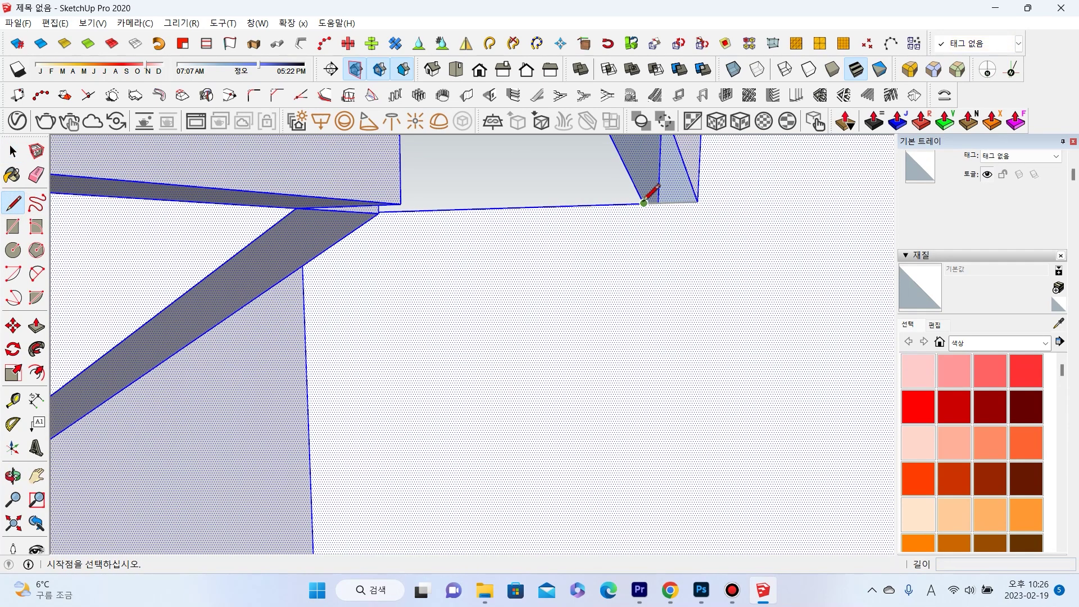
click(696, 201)
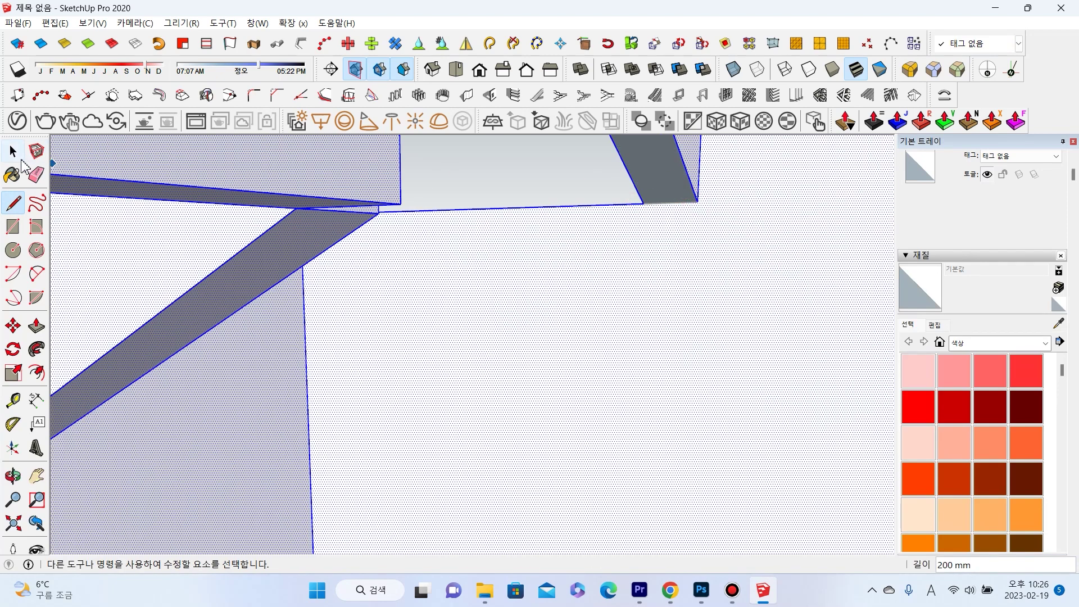
click(20, 158)
click(507, 169)
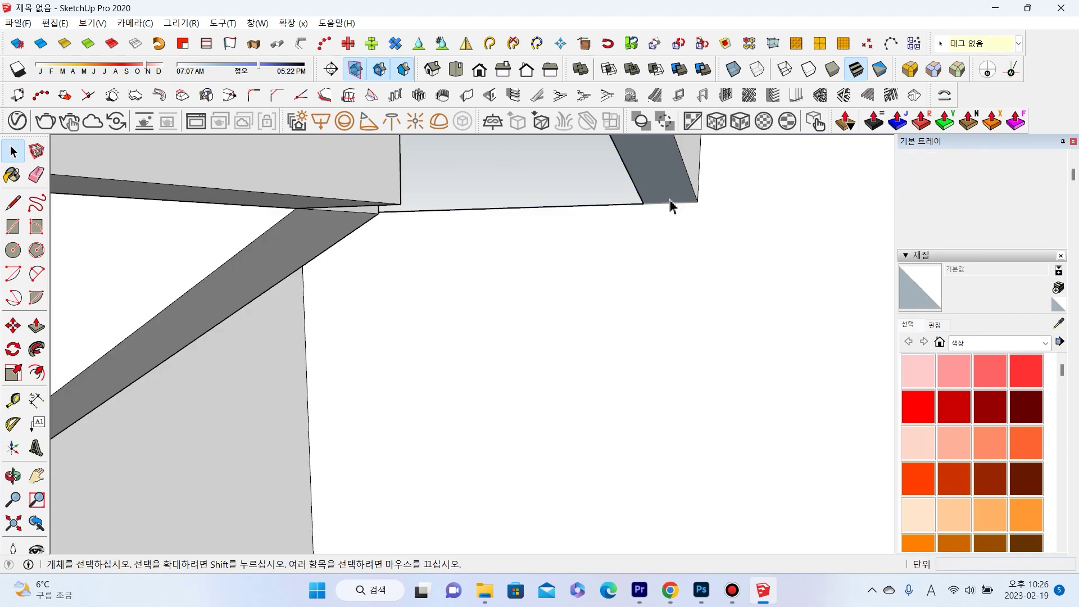
click(677, 205)
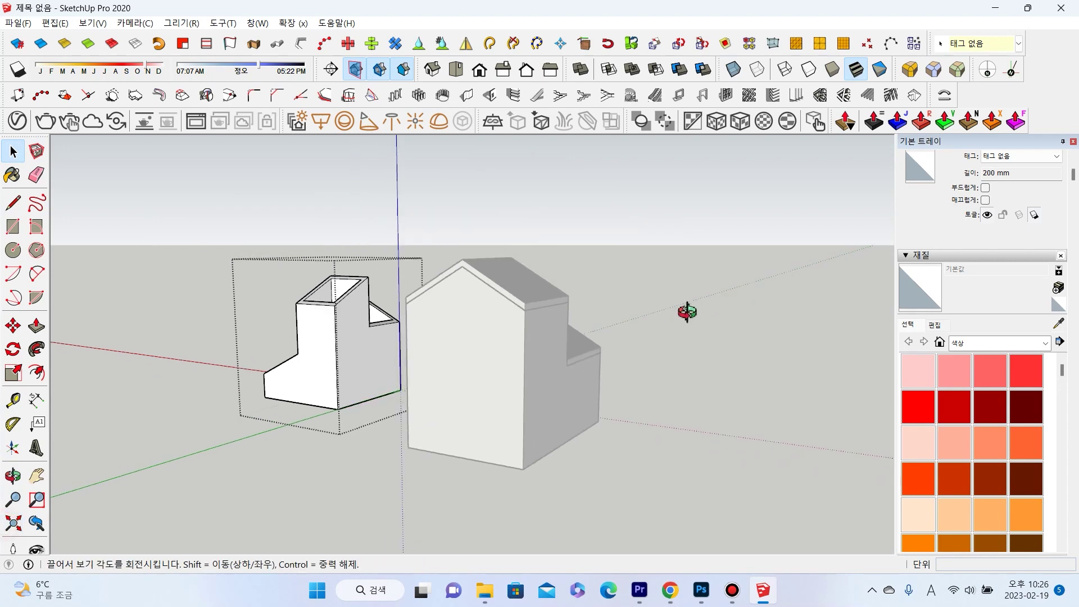
Select the stepped block group and open the menu holding the Unhide options.
middle_drag(692, 309, 646, 231)
middle_drag(730, 232, 357, 233)
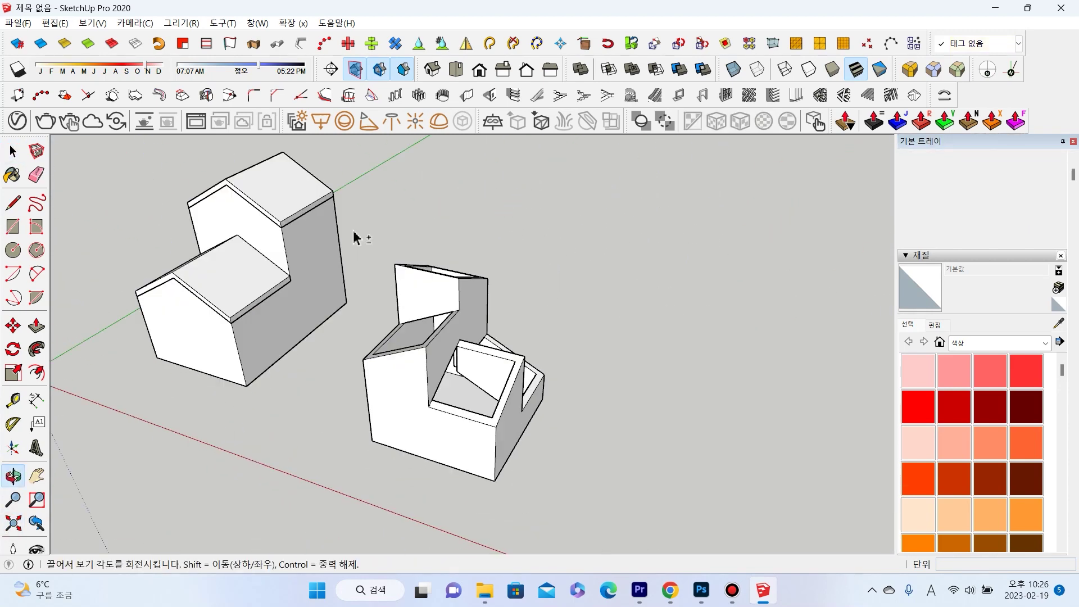
scroll(424, 289, up, 3)
click(493, 265)
scroll(493, 265, up, 2)
click(171, 23)
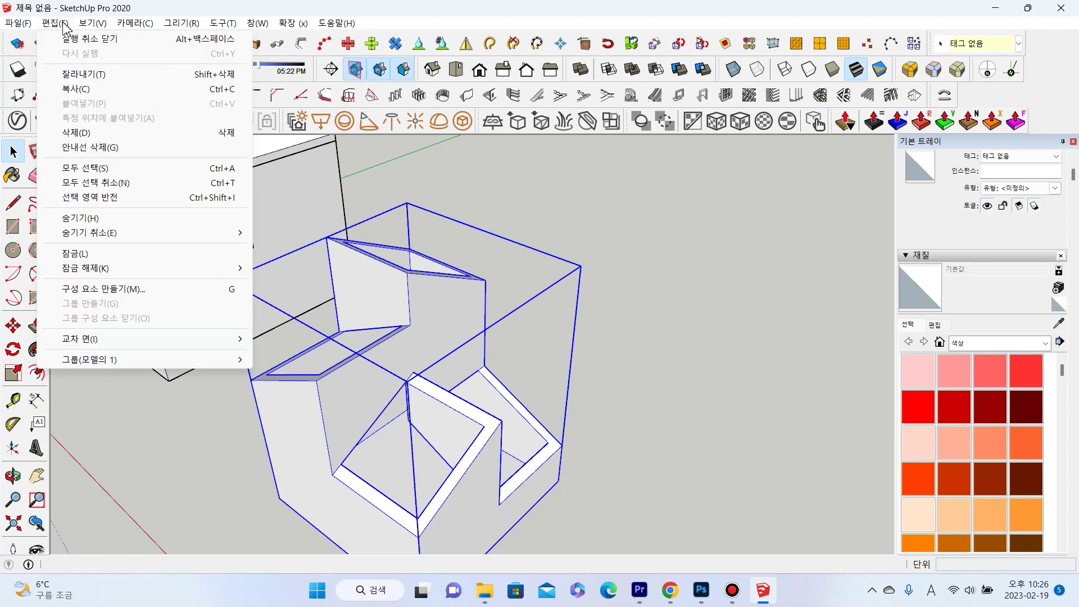
mouse_move(101, 233)
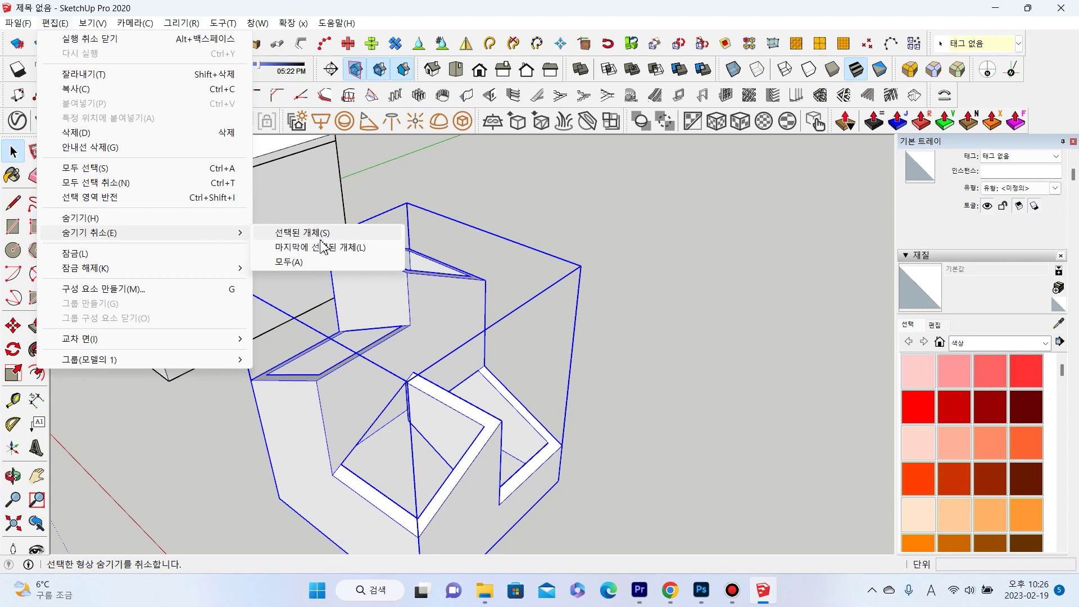
Unhide all the stepped block's hidden roof pieces and select the block group.
click(304, 262)
middle_drag(655, 253, 558, 320)
scroll(559, 321, up, 3)
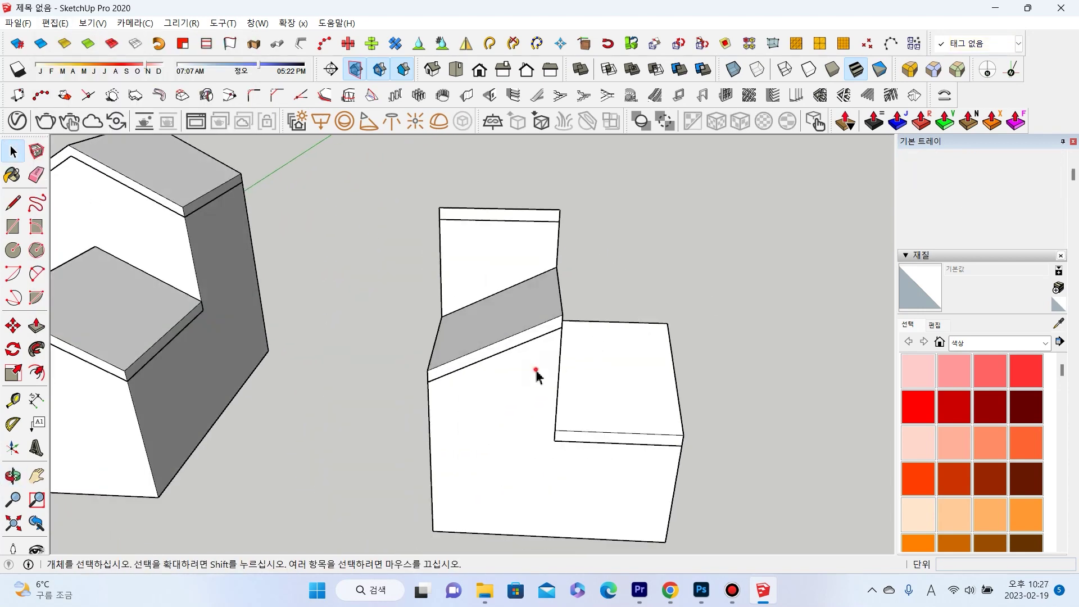
click(538, 377)
scroll(414, 369, down, 3)
scroll(433, 361, down, 2)
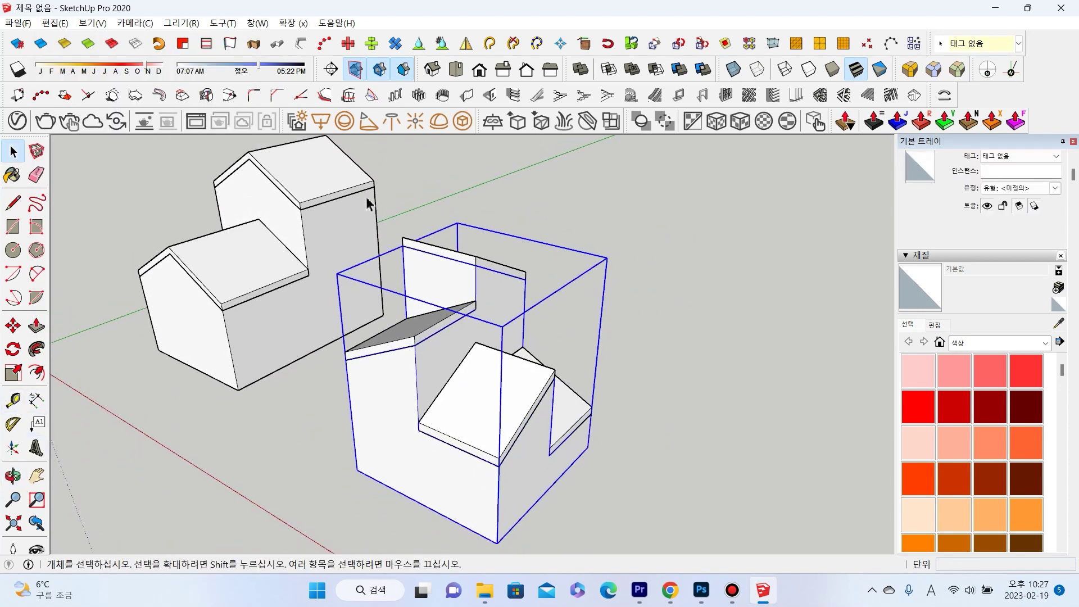
Place a section plane on the block's left face and confirm its name and symbol.
click(330, 69)
click(410, 441)
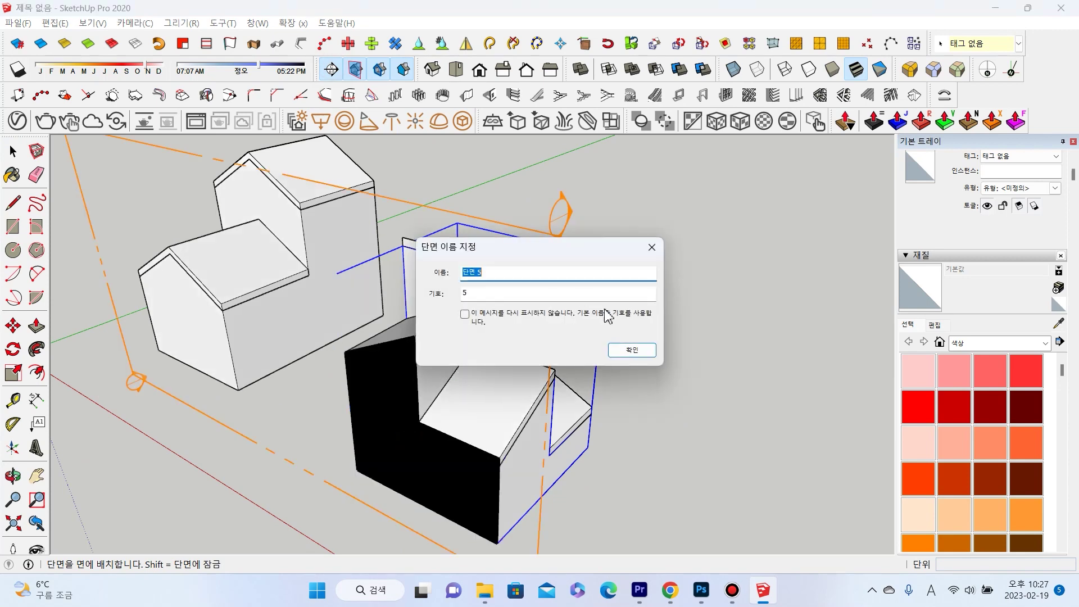
click(651, 351)
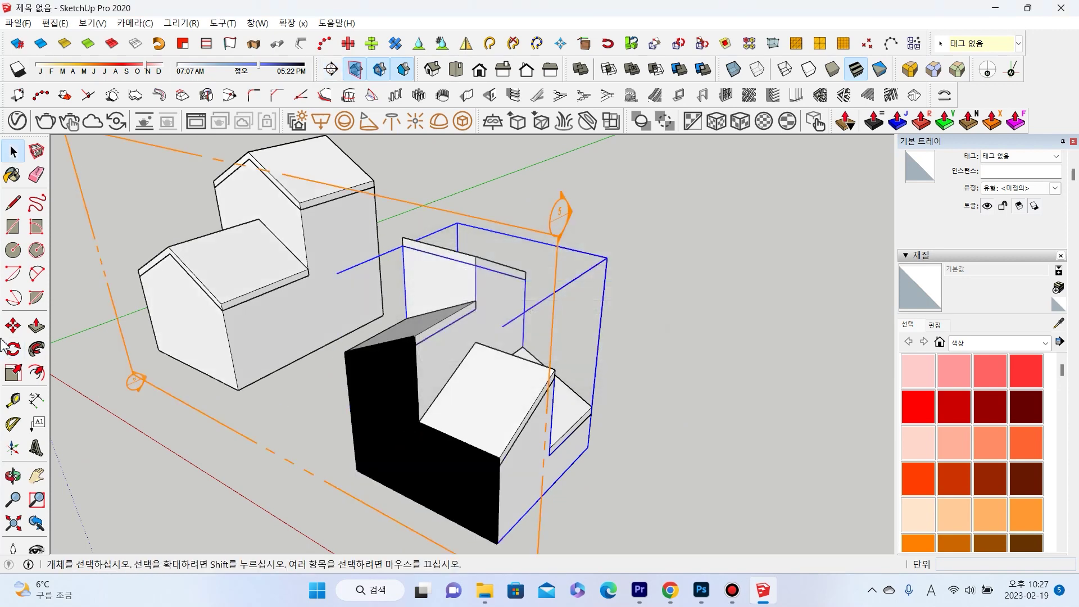
click(554, 212)
key(Escape)
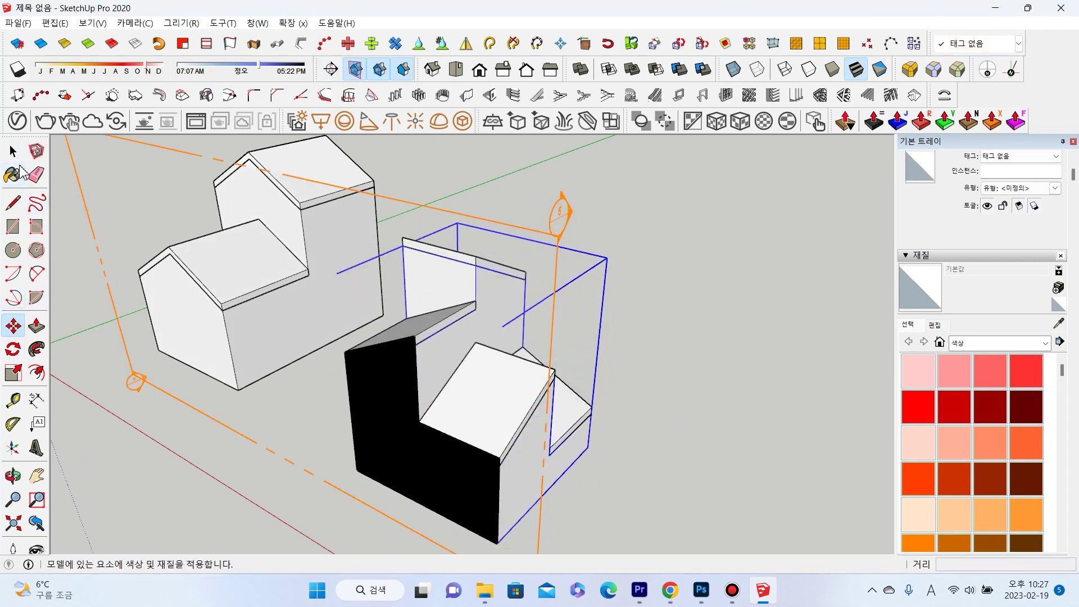
Push the section plane inward into the block to slice through its thick walls.
click(13, 151)
scroll(474, 277, down, 2)
scroll(491, 417, down, 3)
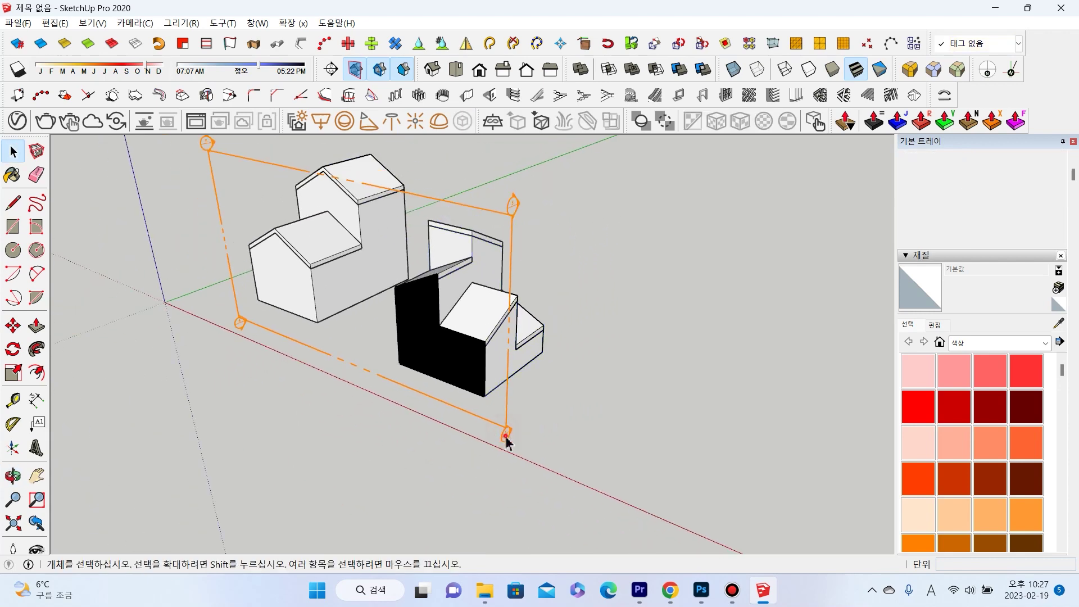
click(504, 438)
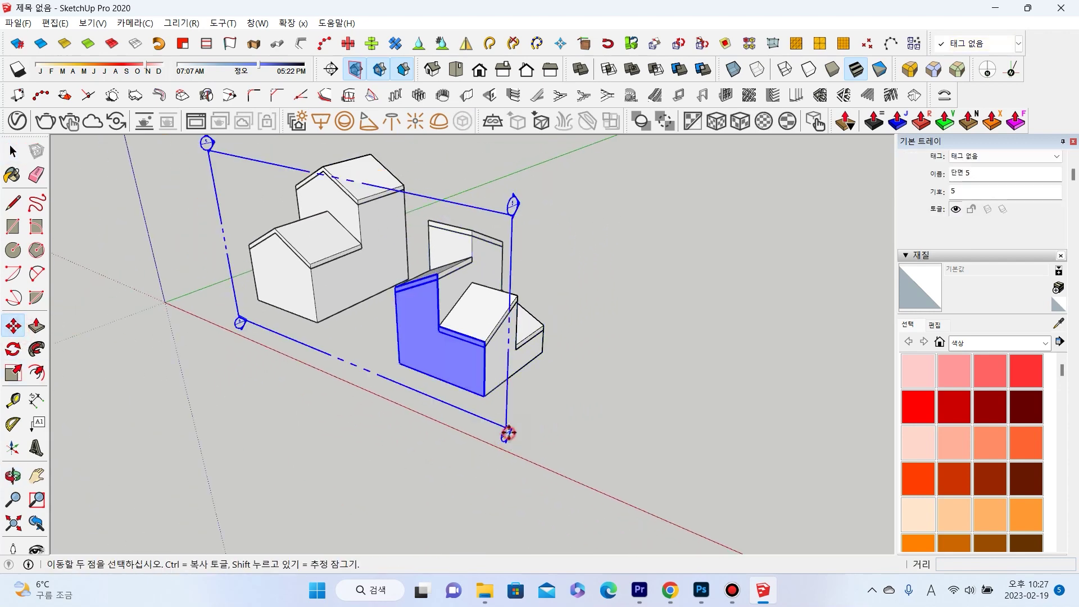
click(508, 432)
Orbit around the cut-open block to view its wall and floor profile.
click(169, 308)
mouse_move(168, 308)
middle_down()
mouse_move(585, 265)
mouse_move(376, 308)
middle_up()
scroll(584, 265, down, 2)
scroll(584, 266, down, 2)
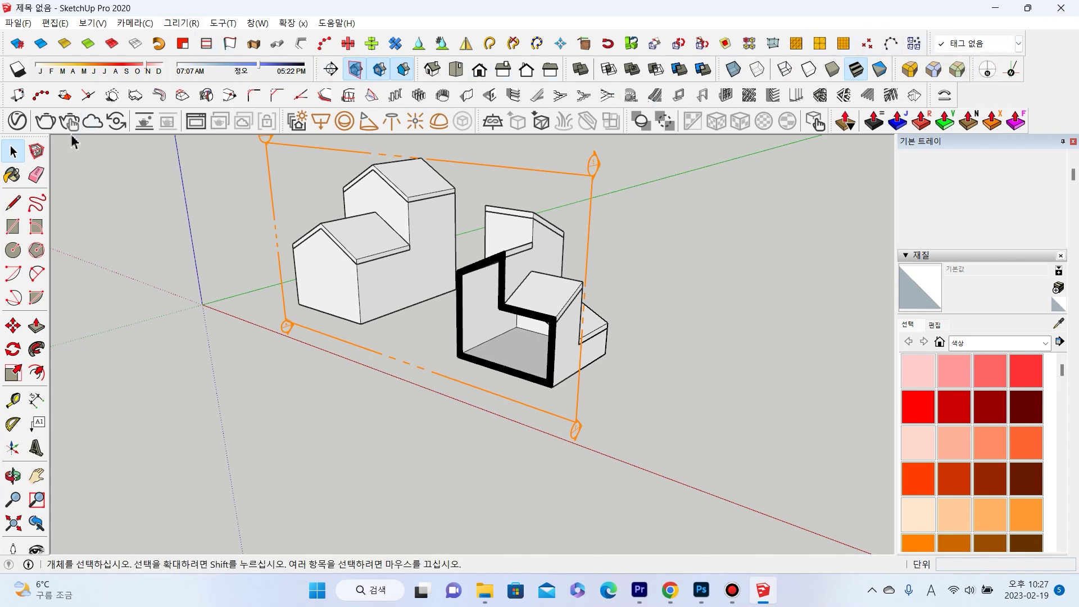
Delete the section plane so the earlier massing shells show uncut.
middle_drag(73, 141, 556, 469)
click(596, 442)
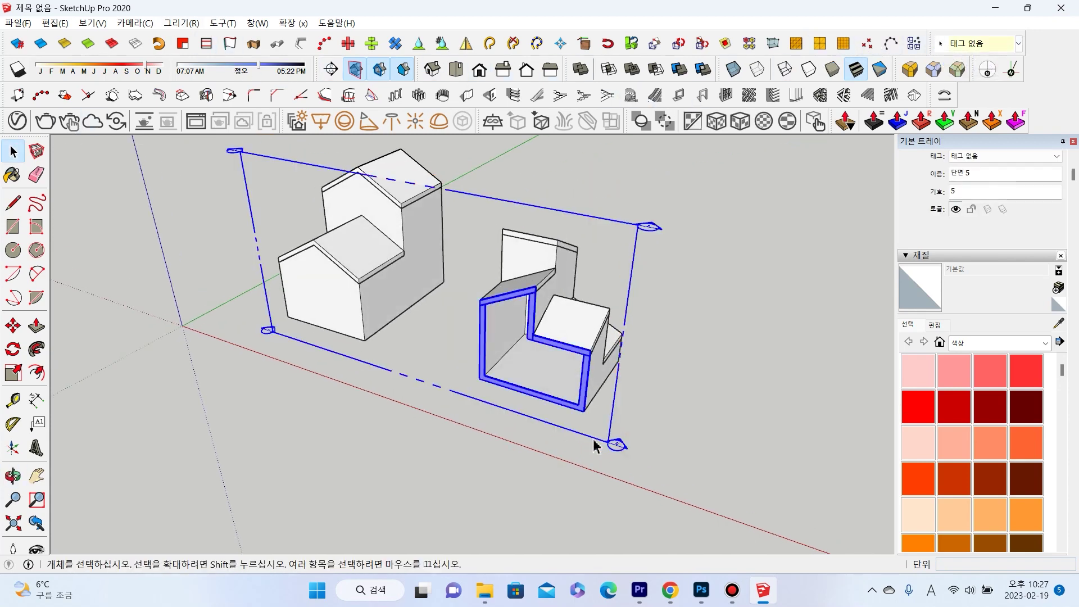
key(Delete)
Start a new rectangle with its first corner on empty ground.
key(r)
mouse_move(595, 447)
middle_down()
mouse_move(561, 409)
mouse_move(437, 458)
mouse_move(503, 349)
middle_up()
click(494, 357)
text(1500,3200)
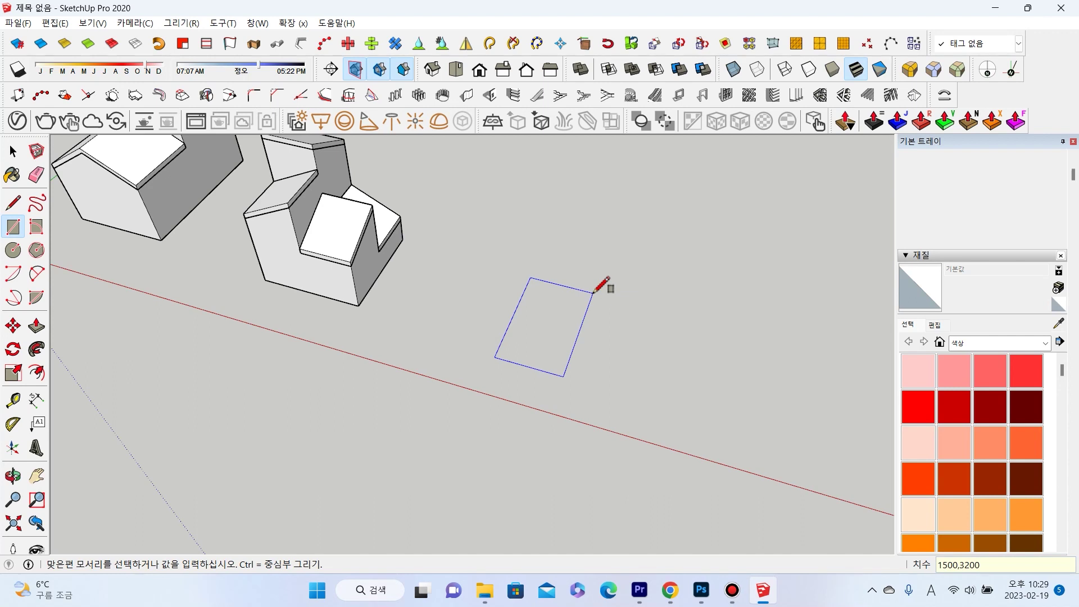
Make the rectangle 1500 by 3200 mm and push/pull it 2700 mm tall.
key(Return)
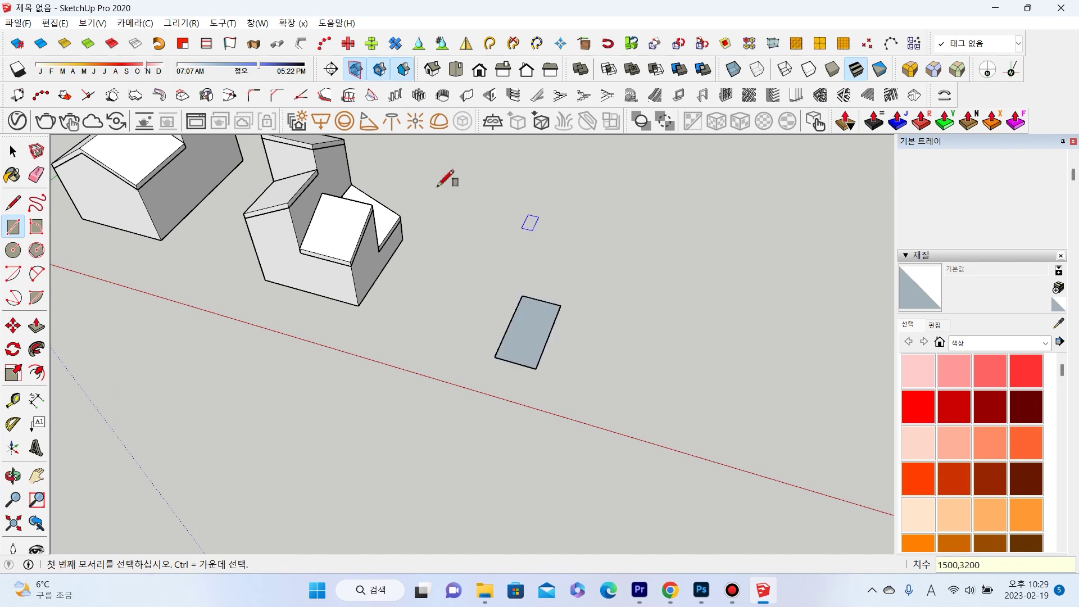
click(34, 336)
scroll(489, 298, up, 2)
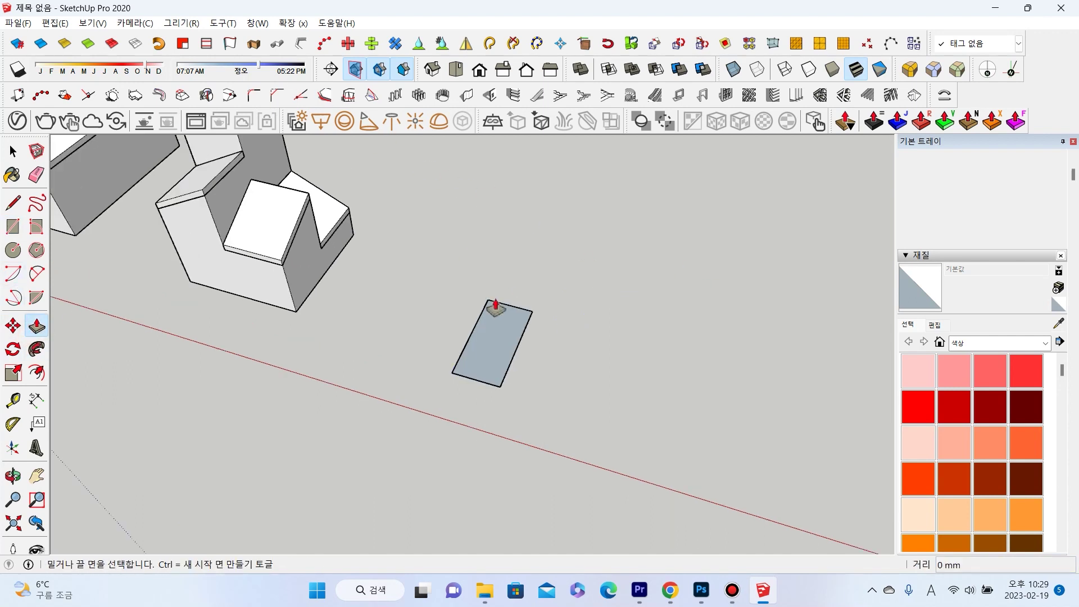
click(494, 306)
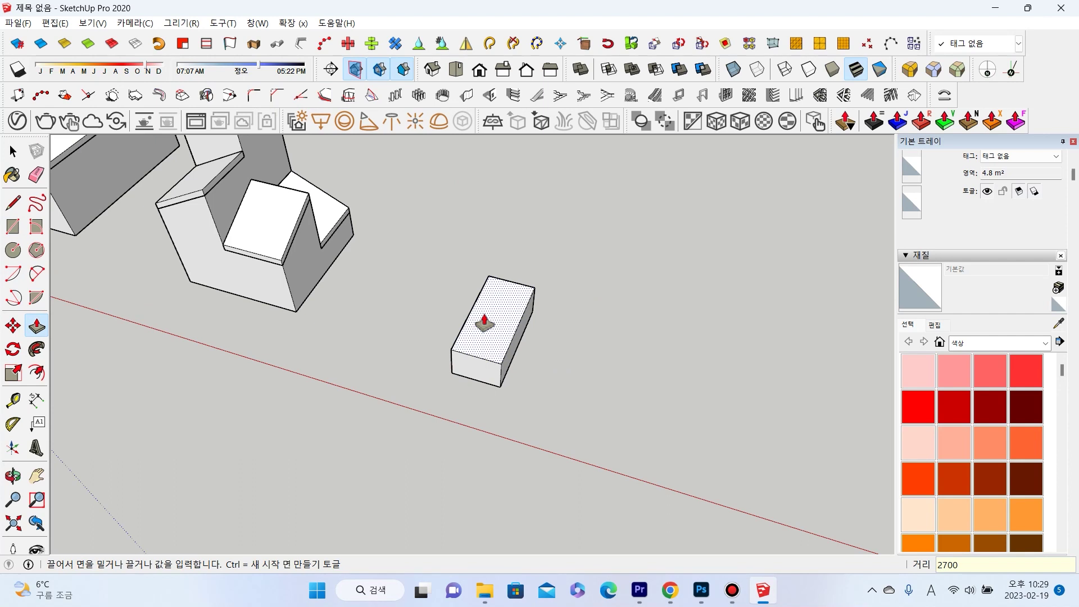
key(Return)
Copy the whole box to sit beside the original, then select the right box's top front edge.
click(12, 151)
triple_click(505, 288)
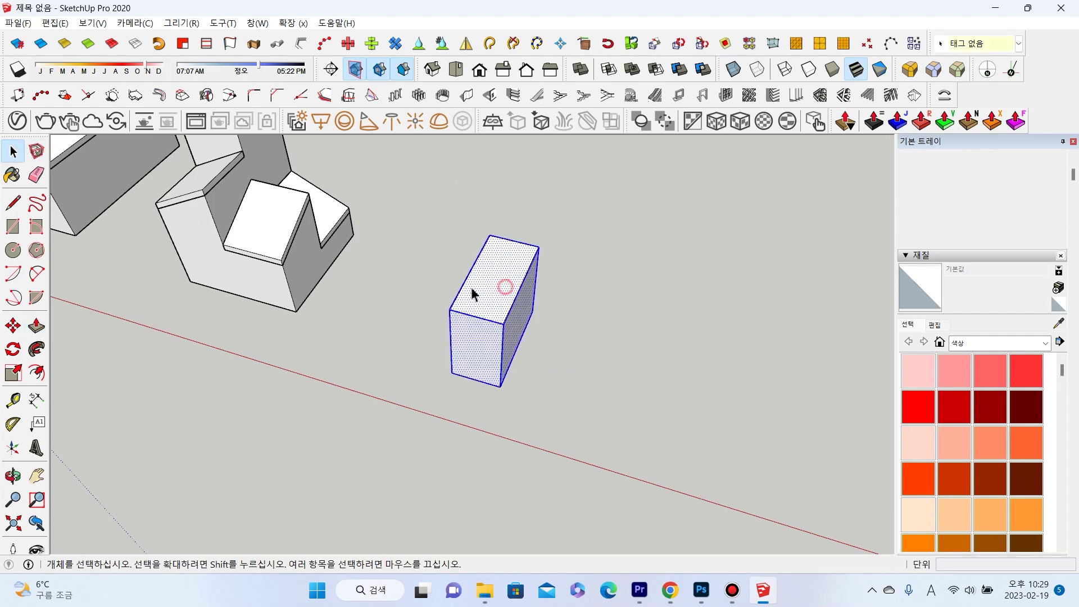
key(m)
ctrl+click(360, 451)
click(268, 427)
key(space)
scroll(536, 308, up, 1)
scroll(537, 308, up, 1)
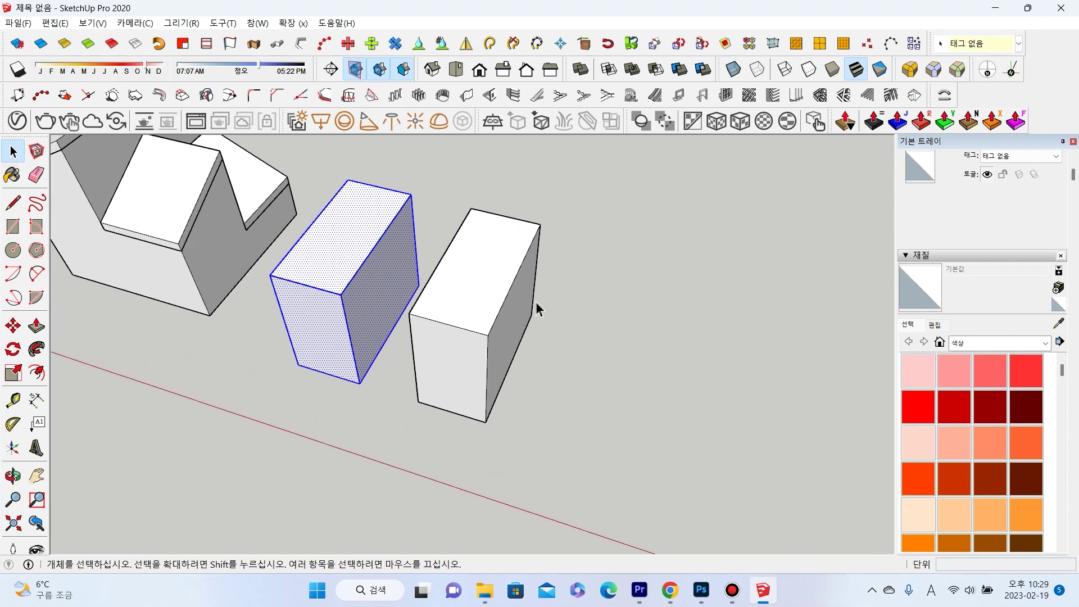
click(449, 326)
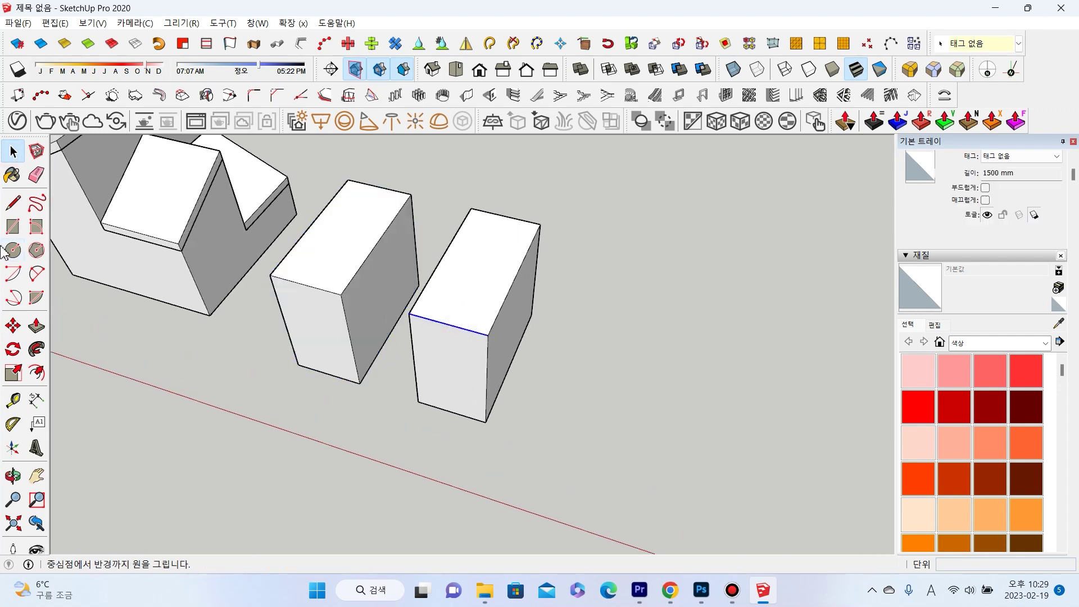
Place a guide line 1600 mm up from the box's bottom edge.
click(13, 399)
middle_drag(500, 365, 451, 380)
click(457, 405)
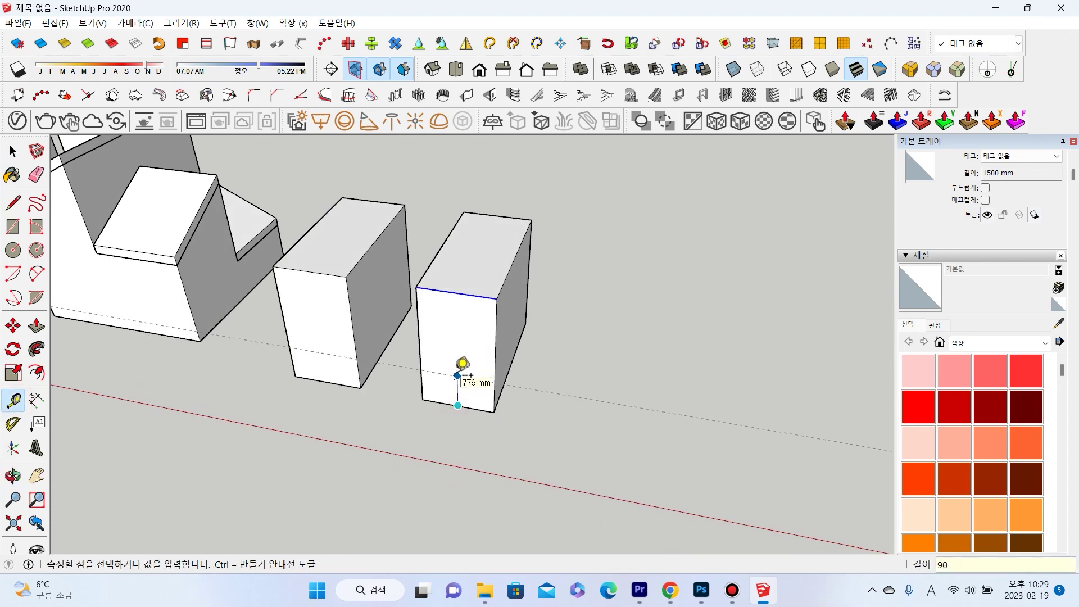
key(Return)
mouse_move(580, 344)
middle_down()
mouse_move(599, 281)
mouse_move(482, 279)
middle_up()
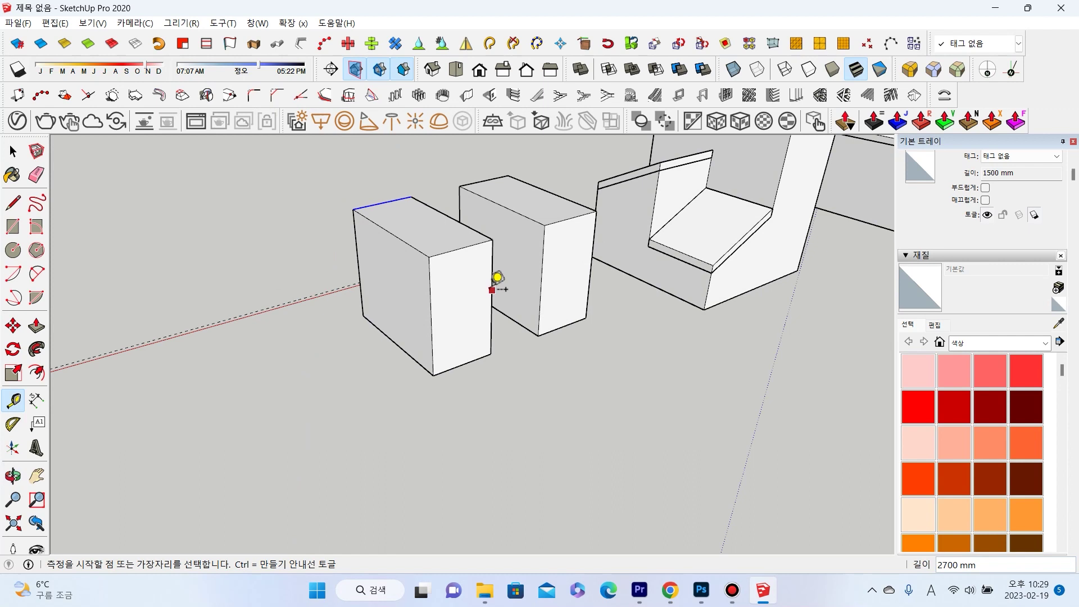
click(563, 328)
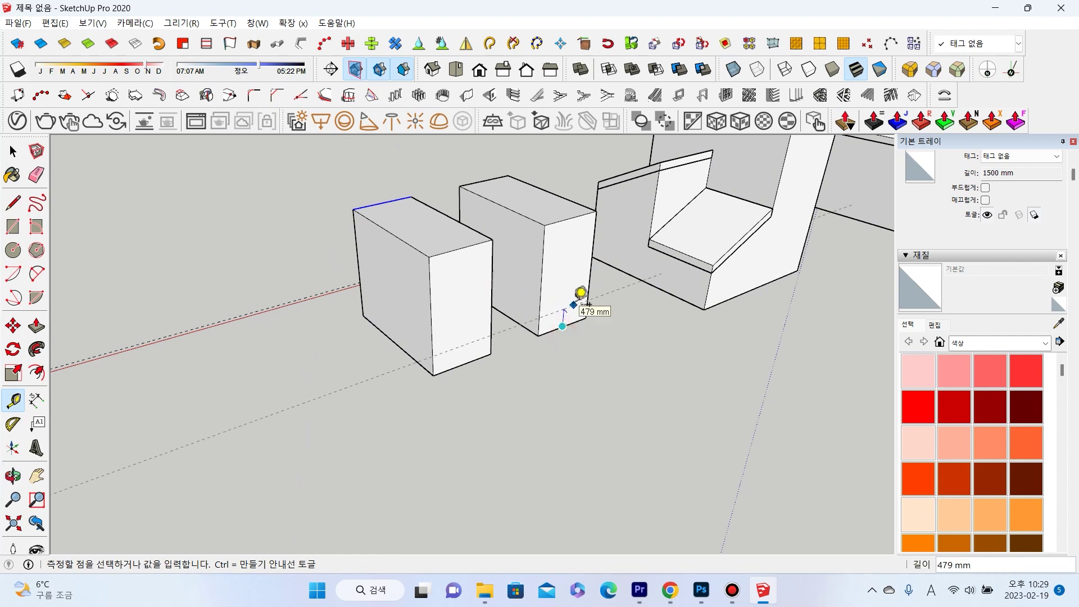
key(Return)
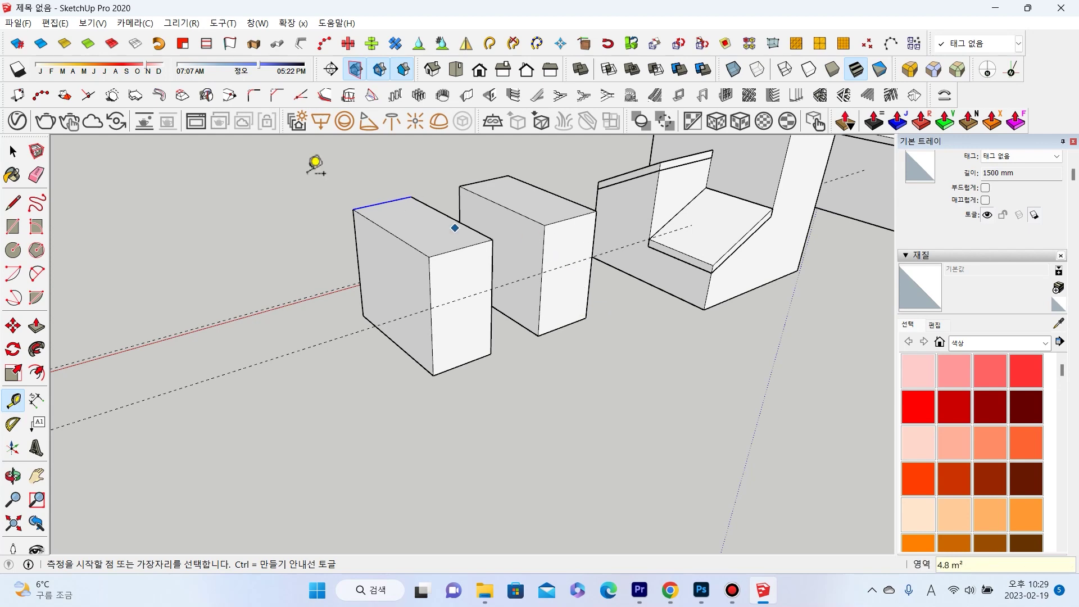
Add a second, higher guide on the left box and select its top front edge.
middle_drag(455, 238, 502, 267)
middle_drag(387, 306, 415, 303)
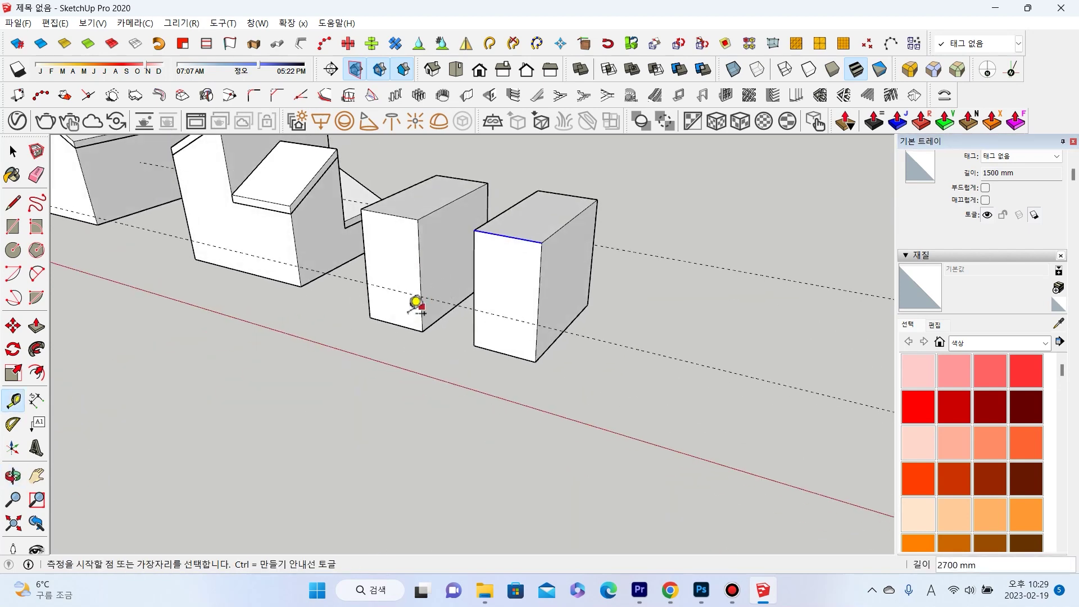
click(396, 324)
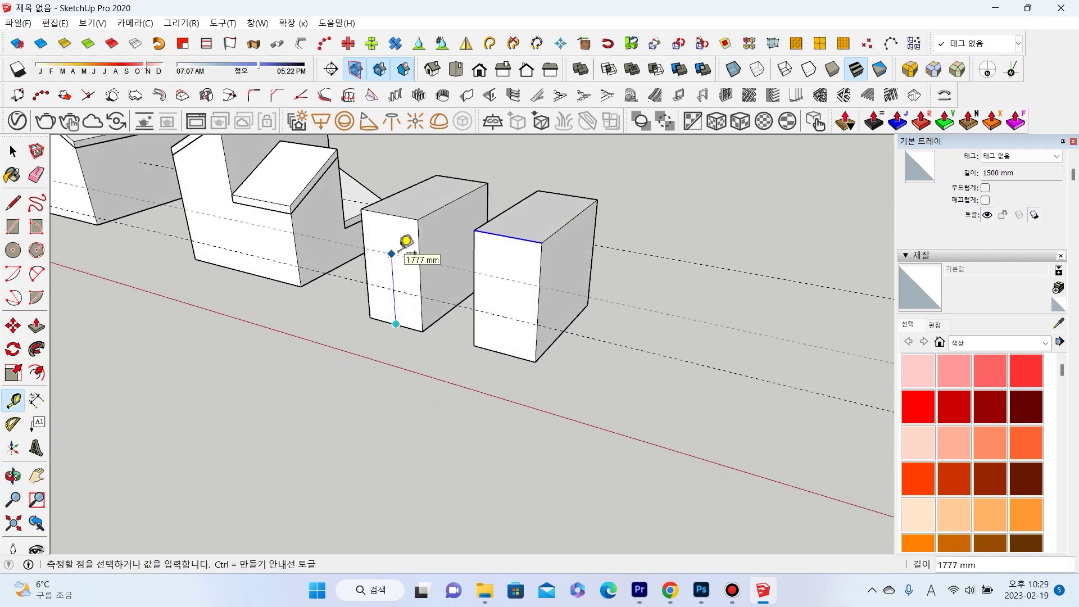
key(Return)
click(12, 151)
click(393, 215)
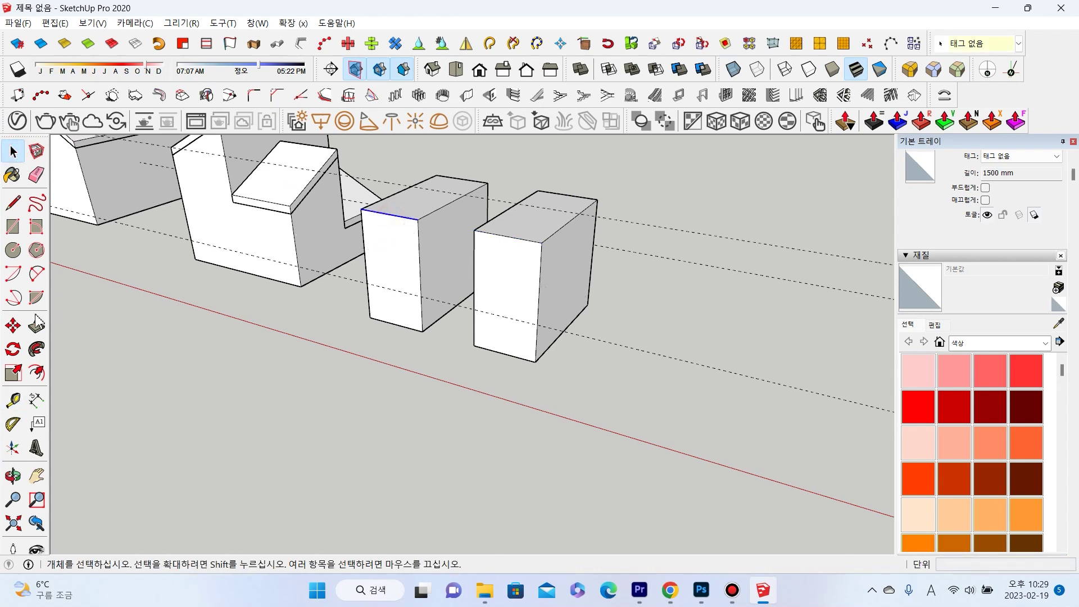
click(10, 325)
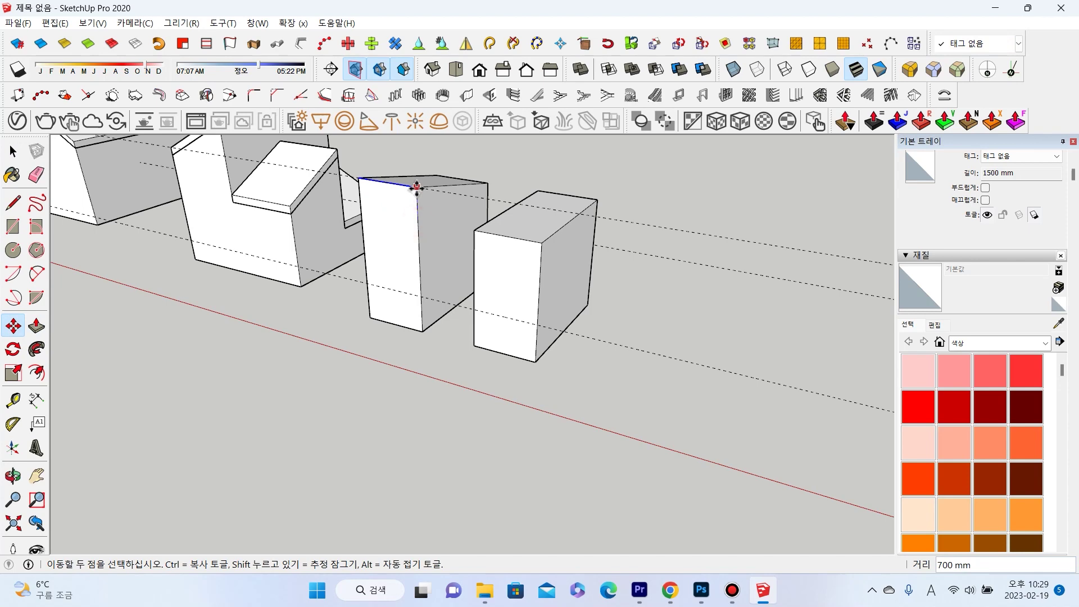
Move each box's top front edge down to its guide line, sloping both tops.
mouse_move(578, 149)
middle_down()
mouse_move(403, 168)
mouse_move(515, 191)
middle_up()
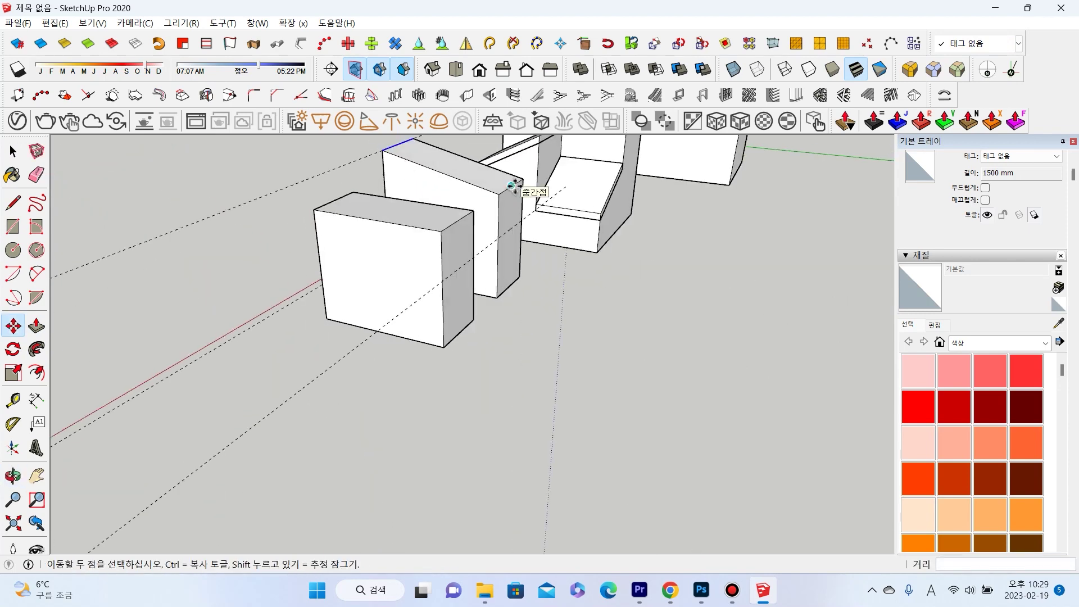
key(space)
key(m)
click(511, 194)
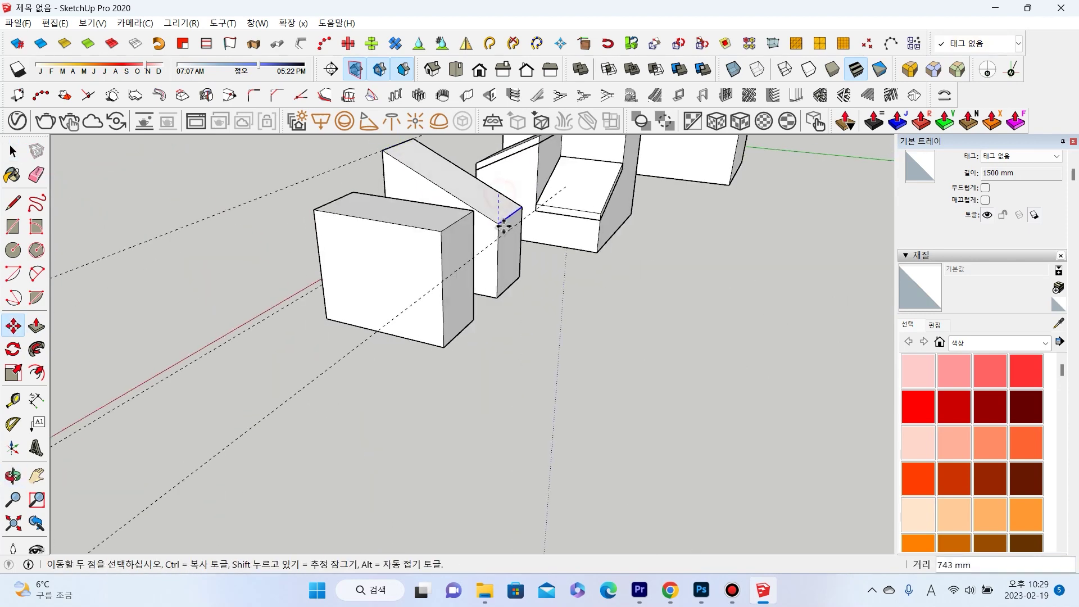
middle_drag(522, 230, 734, 263)
key(space)
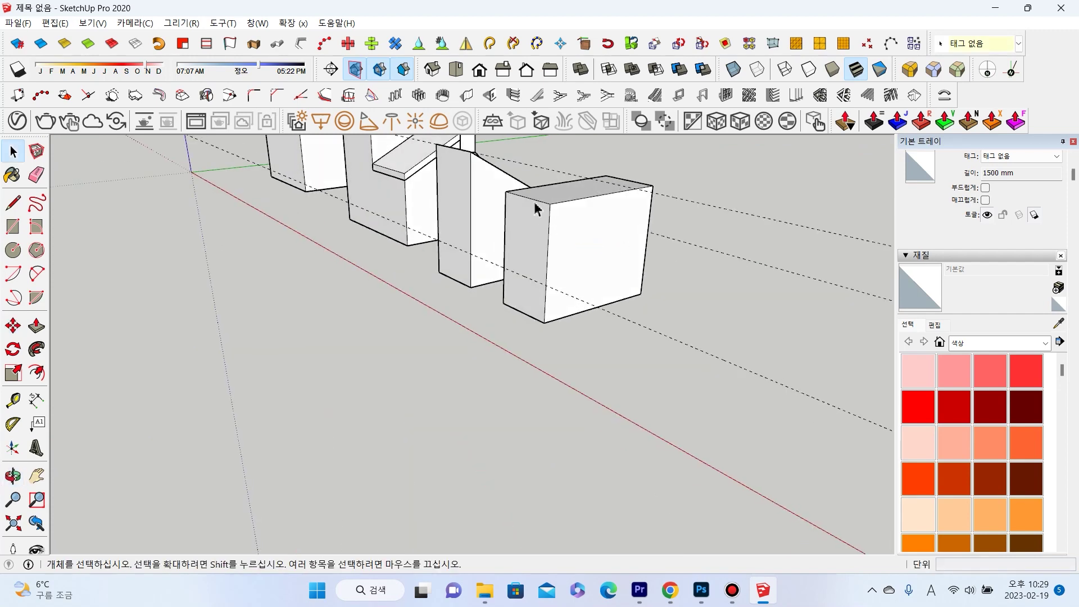
click(12, 326)
click(550, 200)
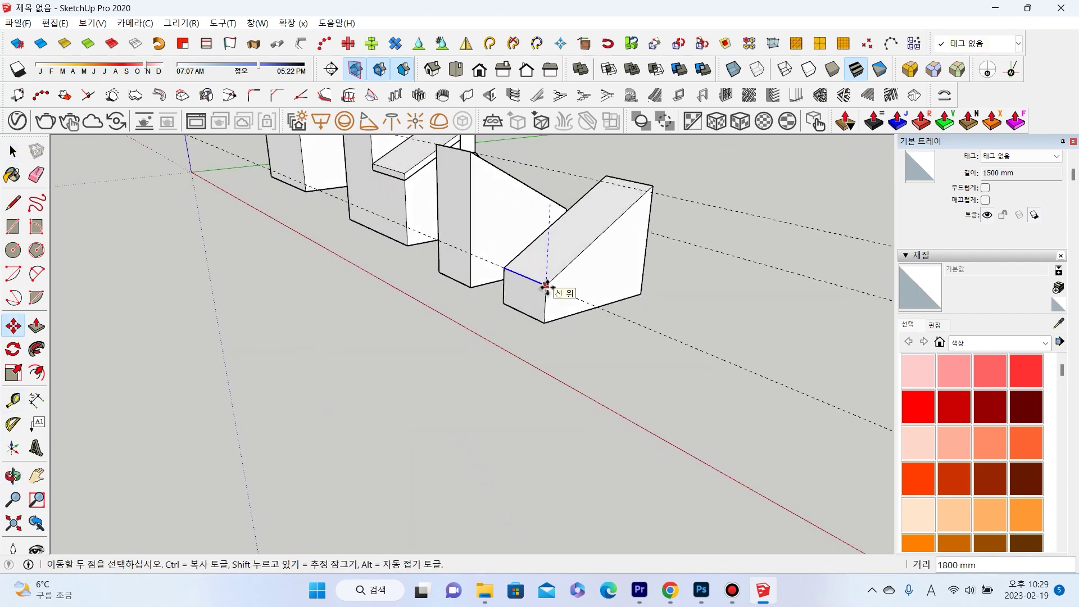
click(547, 286)
mouse_move(622, 243)
middle_down()
mouse_move(465, 281)
mouse_move(478, 318)
middle_up()
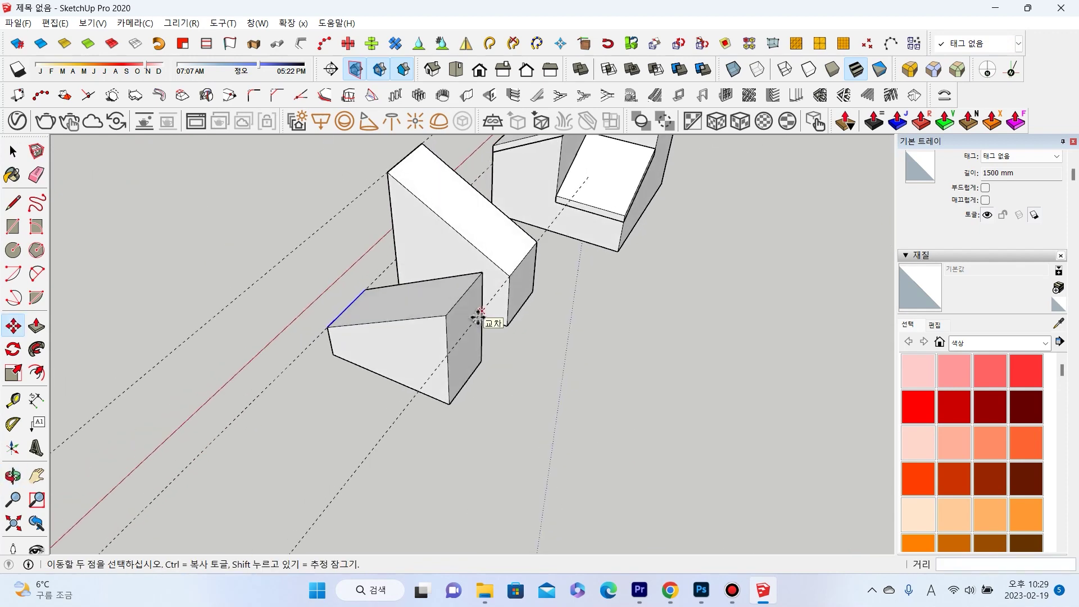
key(space)
mouse_move(471, 302)
middle_down()
mouse_move(706, 337)
mouse_move(572, 340)
mouse_move(506, 313)
mouse_move(549, 294)
mouse_move(559, 209)
middle_up()
Copy the right box's sloped top face upward above the box.
key(l)
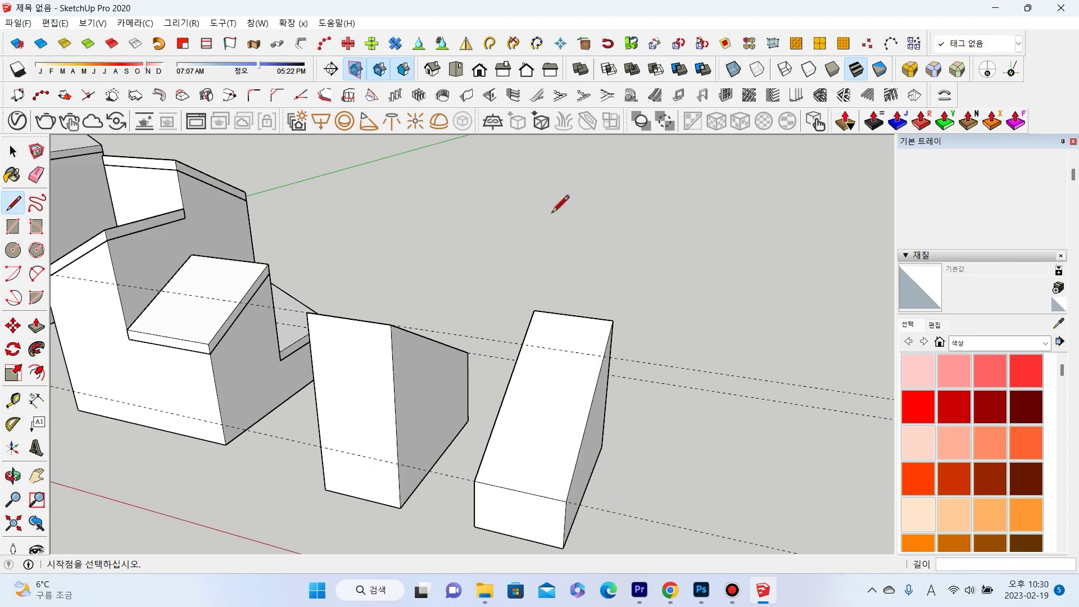
click(13, 150)
click(530, 390)
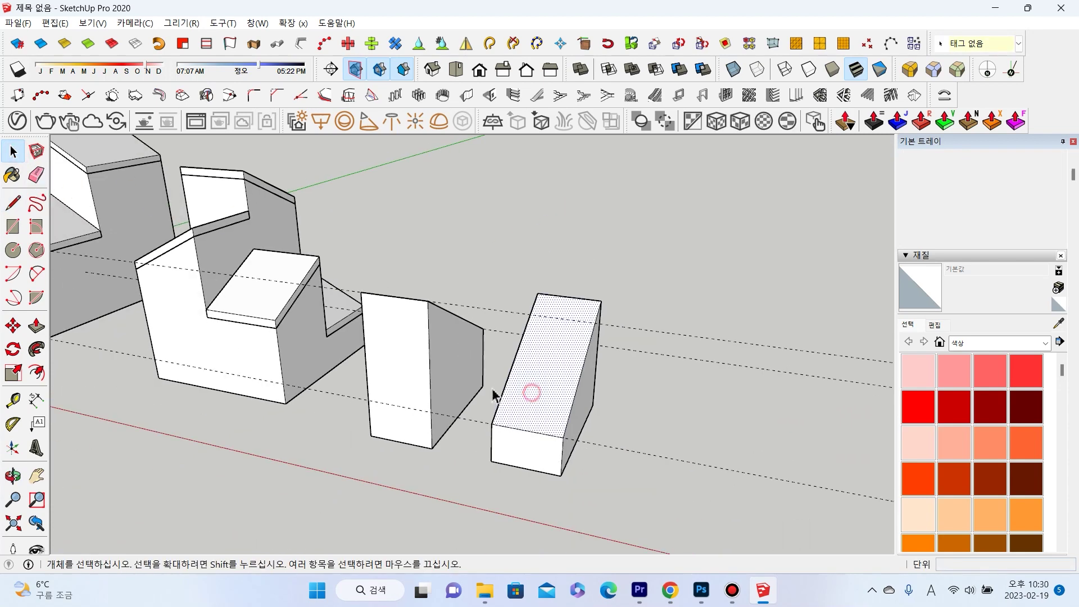
click(13, 325)
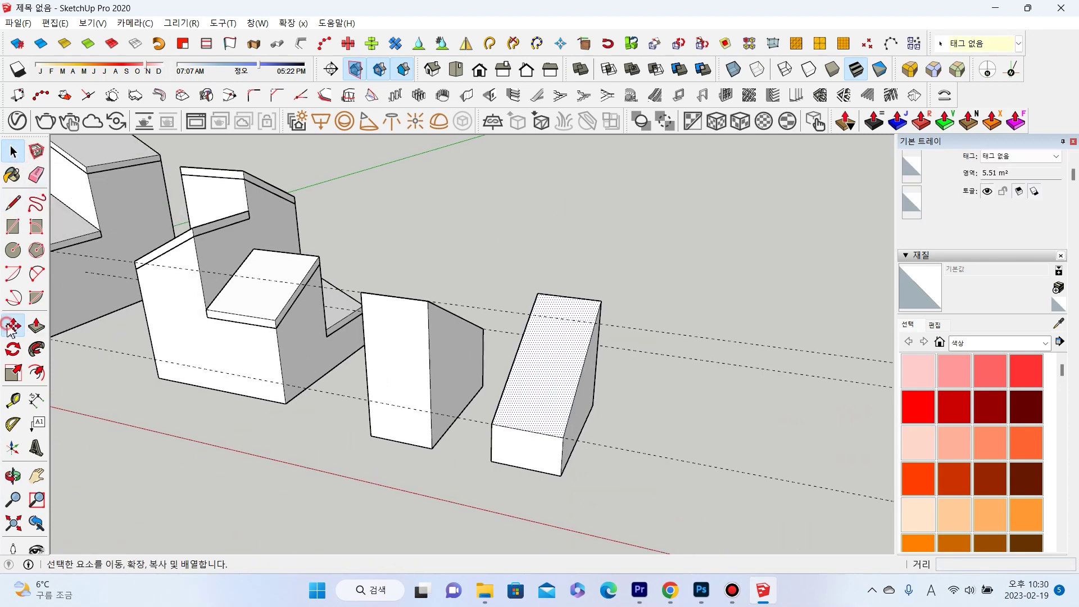
click(564, 436)
key(ctrl)
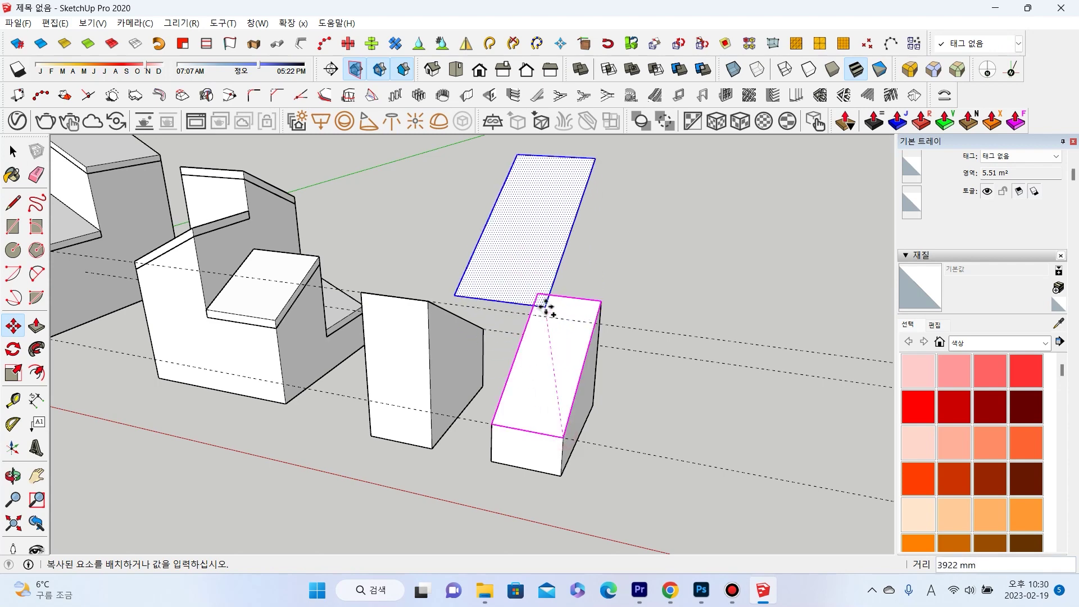
click(550, 290)
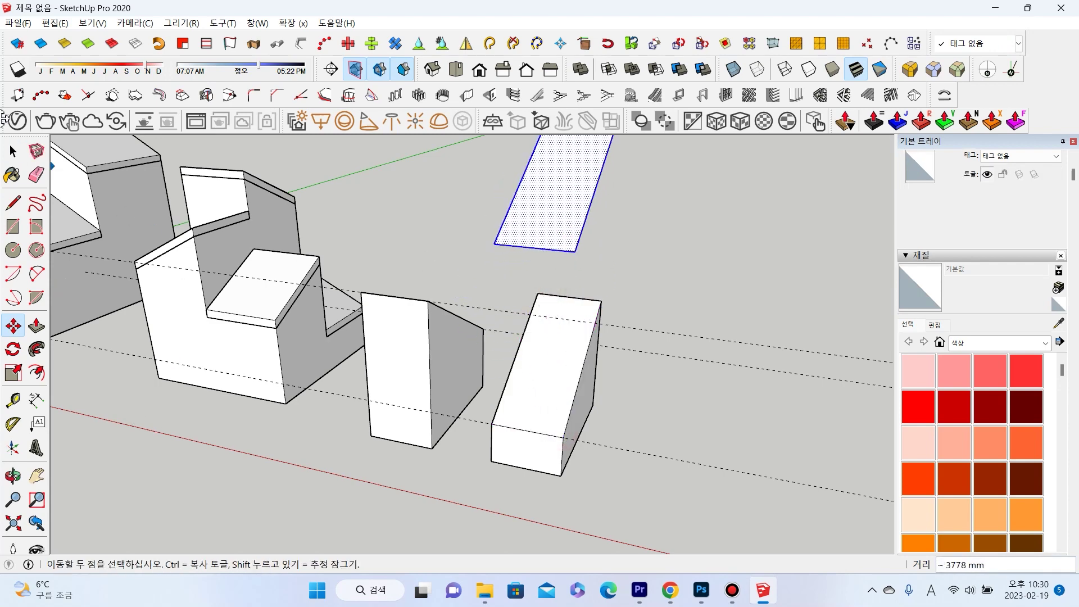
Push/pull the copied face 200 mm into a roof slab.
mouse_move(573, 360)
middle_down()
mouse_move(576, 393)
mouse_move(573, 337)
middle_up()
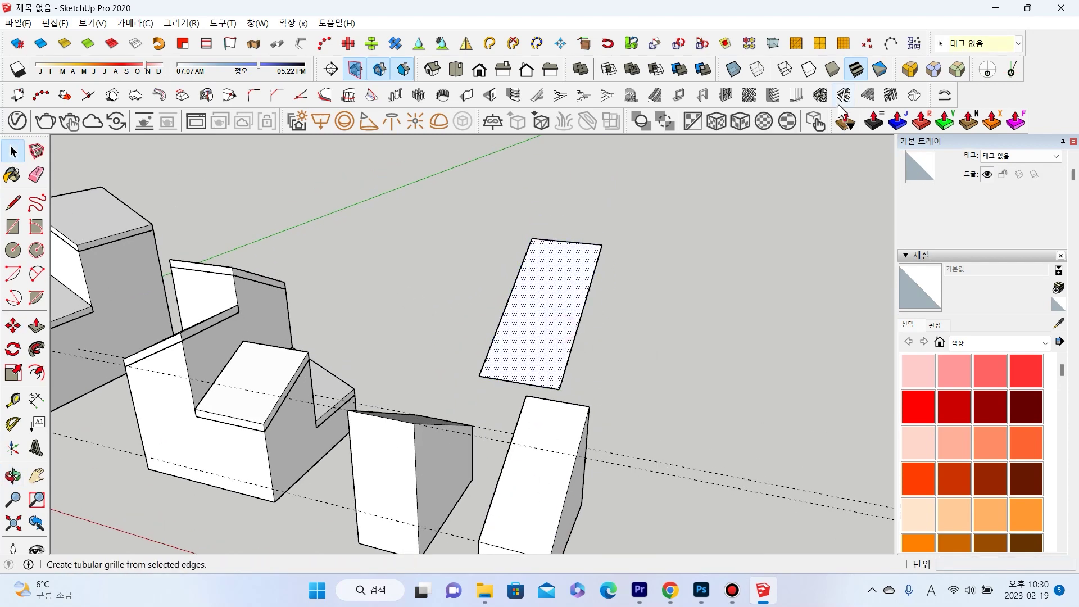
click(944, 120)
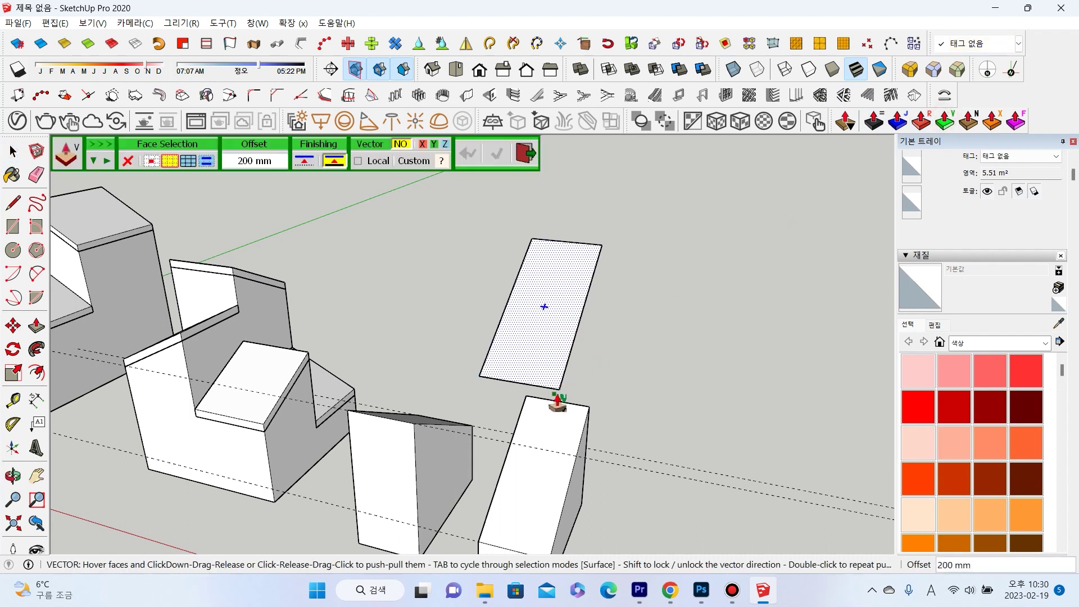
drag(557, 368, 551, 325)
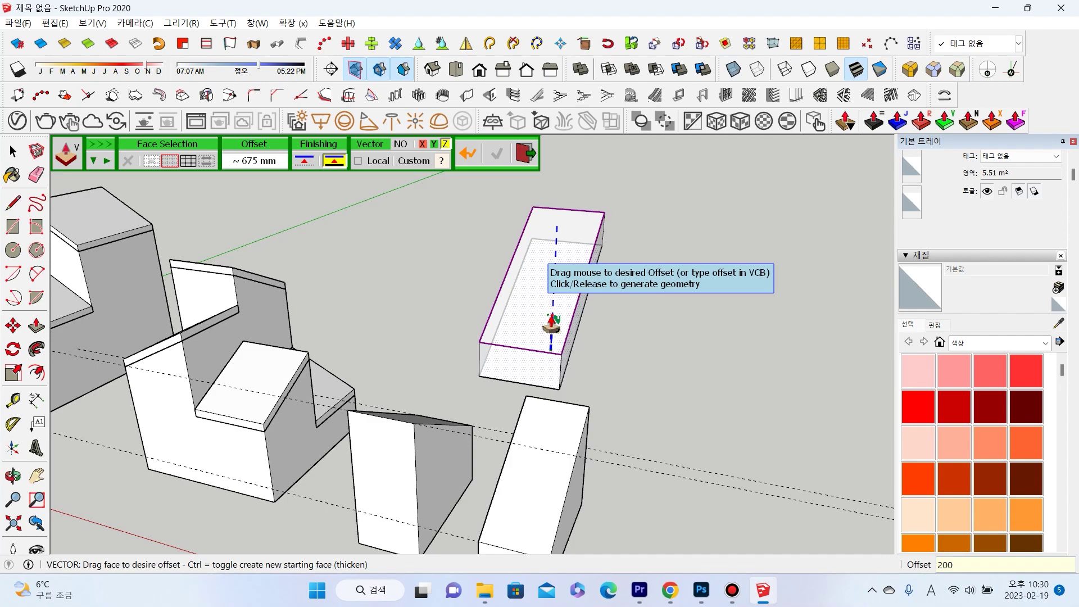
key(Return)
middle_drag(481, 364, 146, 230)
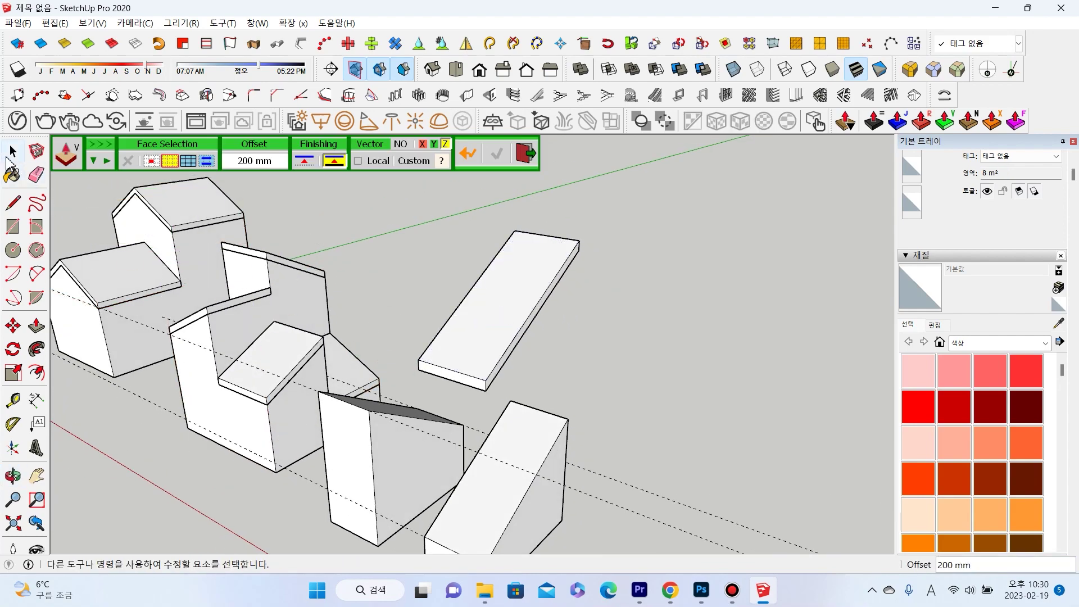
middle_drag(717, 349, 439, 427)
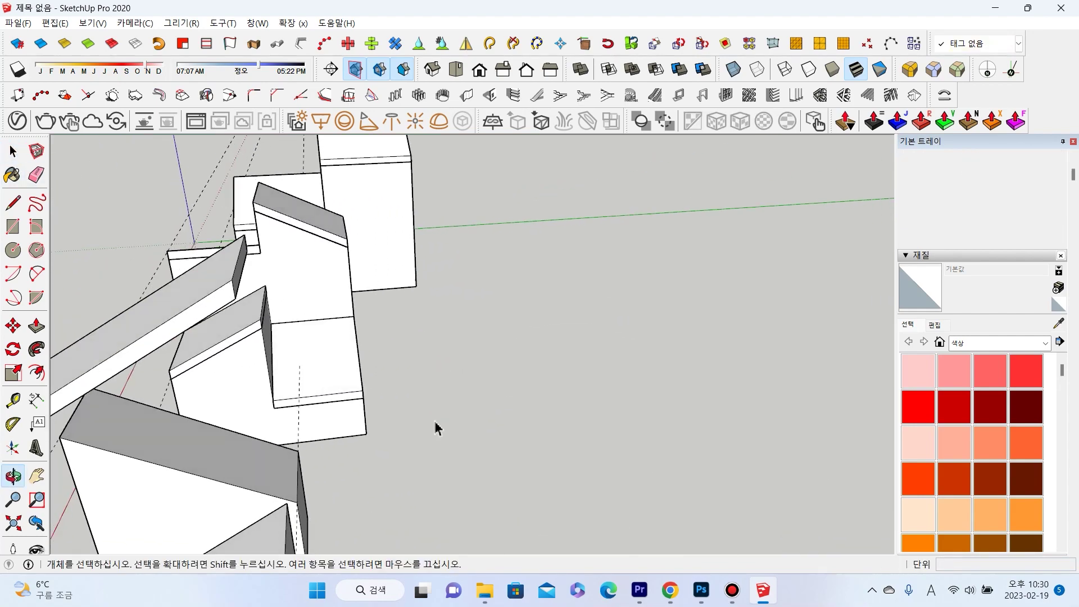
Copy the other block's sloped top face upward above it.
key(space)
scroll(337, 444, down, 3)
click(296, 444)
middle_drag(296, 444, 169, 348)
click(13, 326)
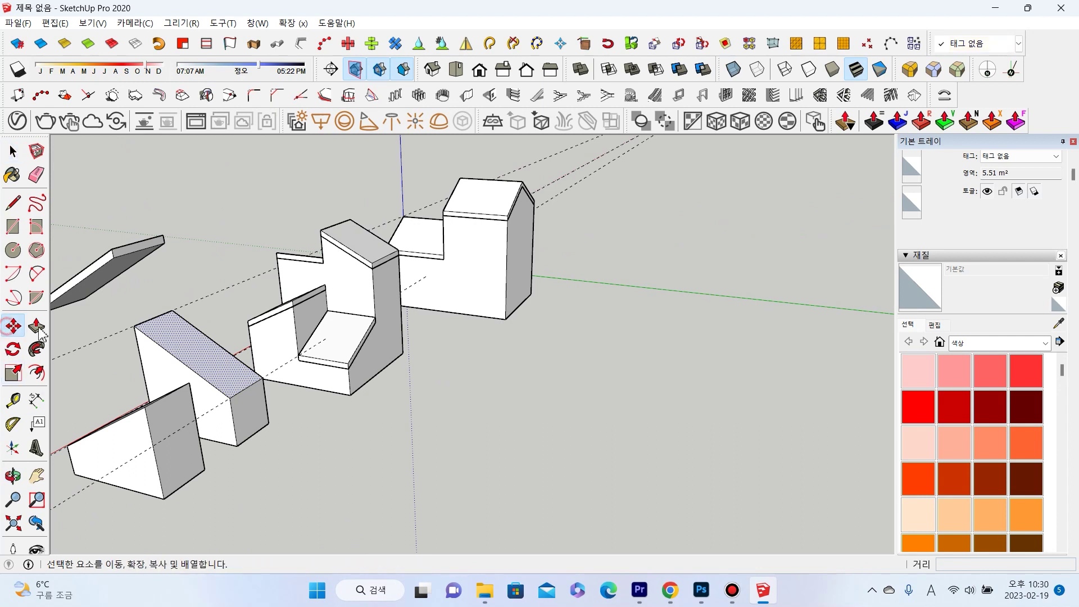
scroll(219, 416, up, 2)
key(ctrl)
click(221, 411)
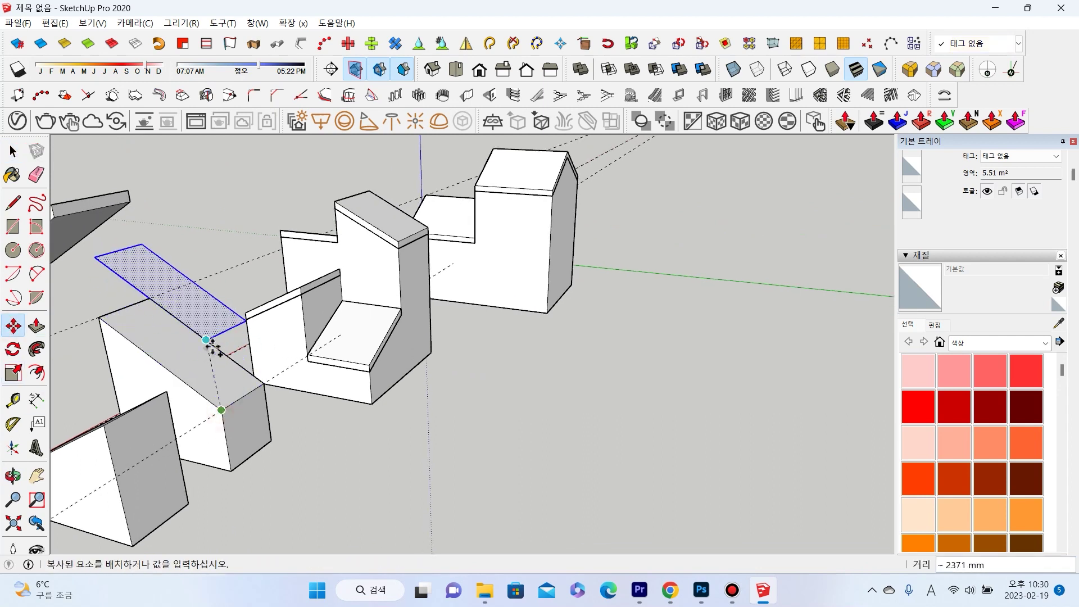
click(208, 324)
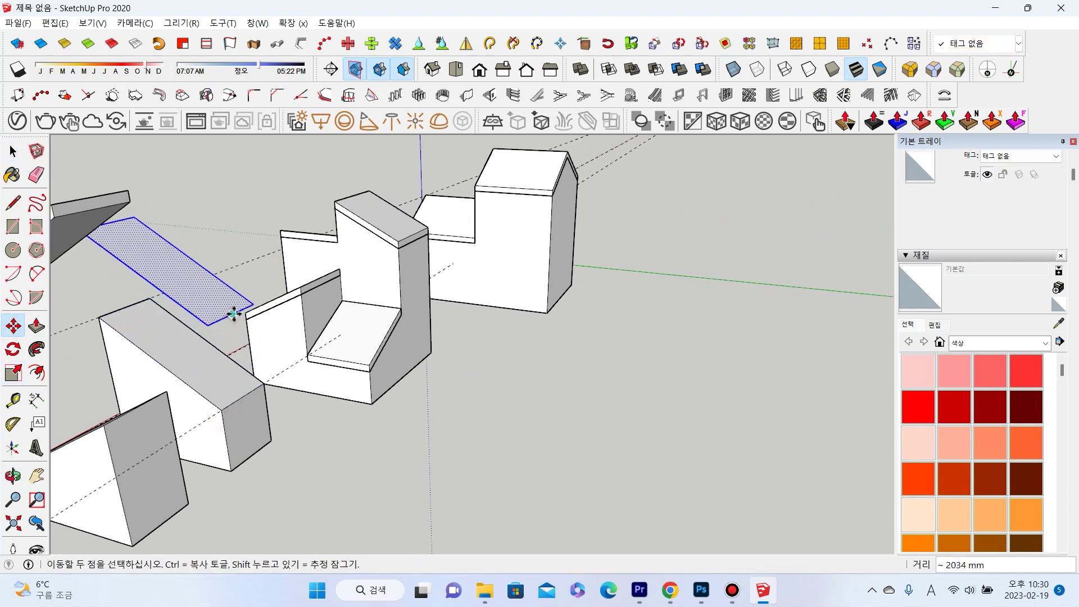
Thicken that copied face into a second 200 mm roof slab.
click(944, 121)
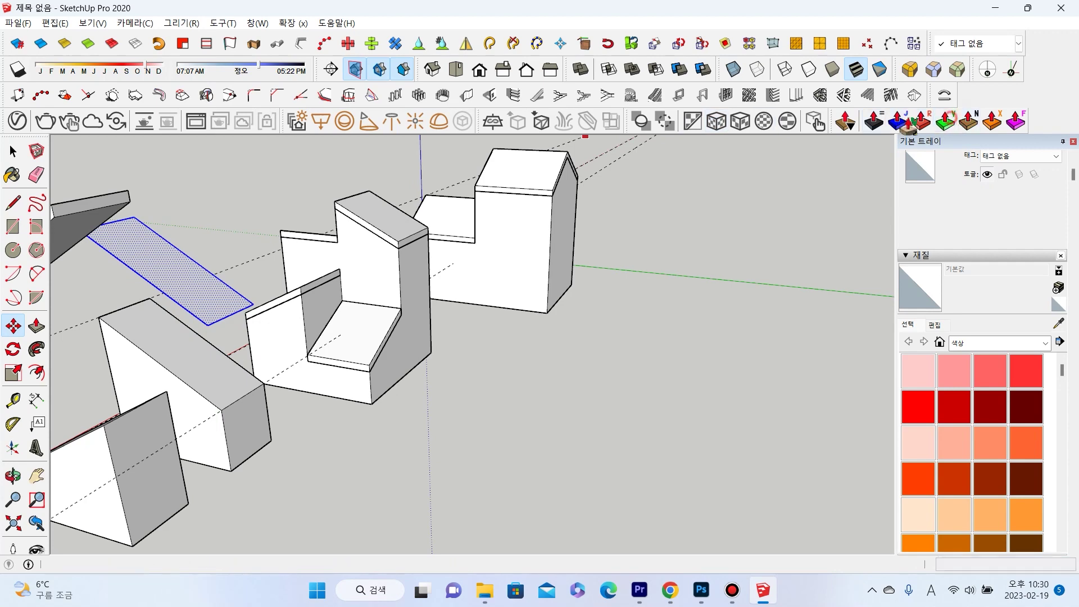
click(205, 318)
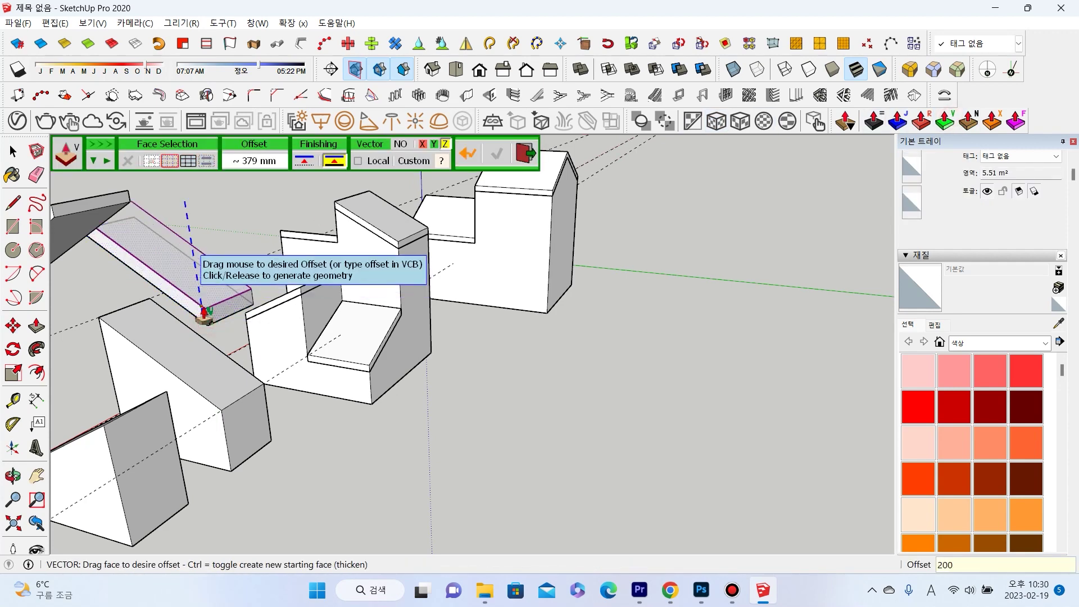
key(Return)
key(space)
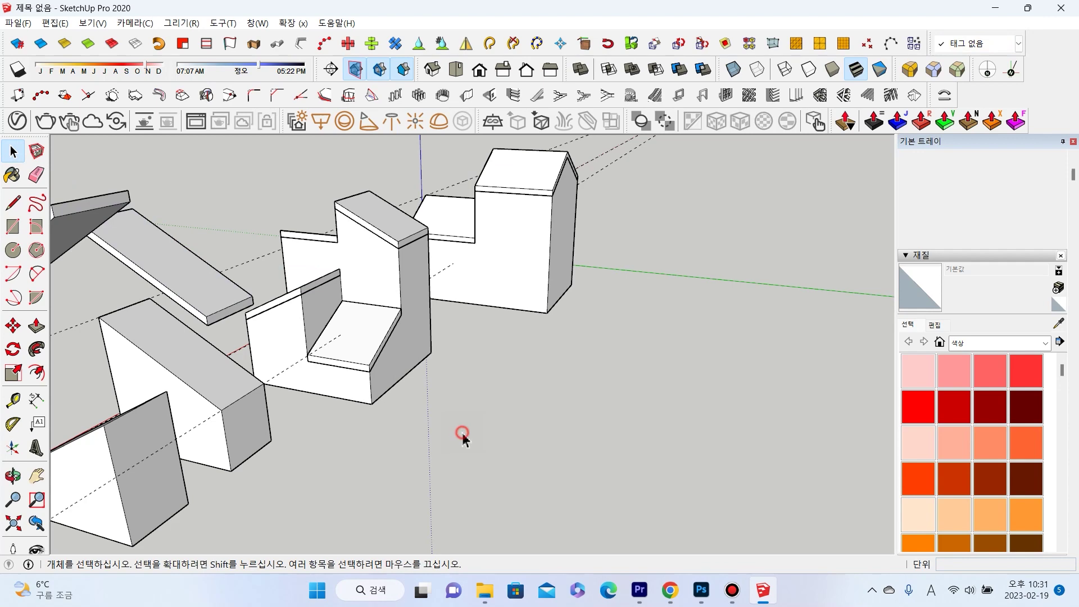
middle_drag(462, 437, 672, 453)
Make the thick roof slab into a group.
triple_click(672, 375)
right_click(671, 370)
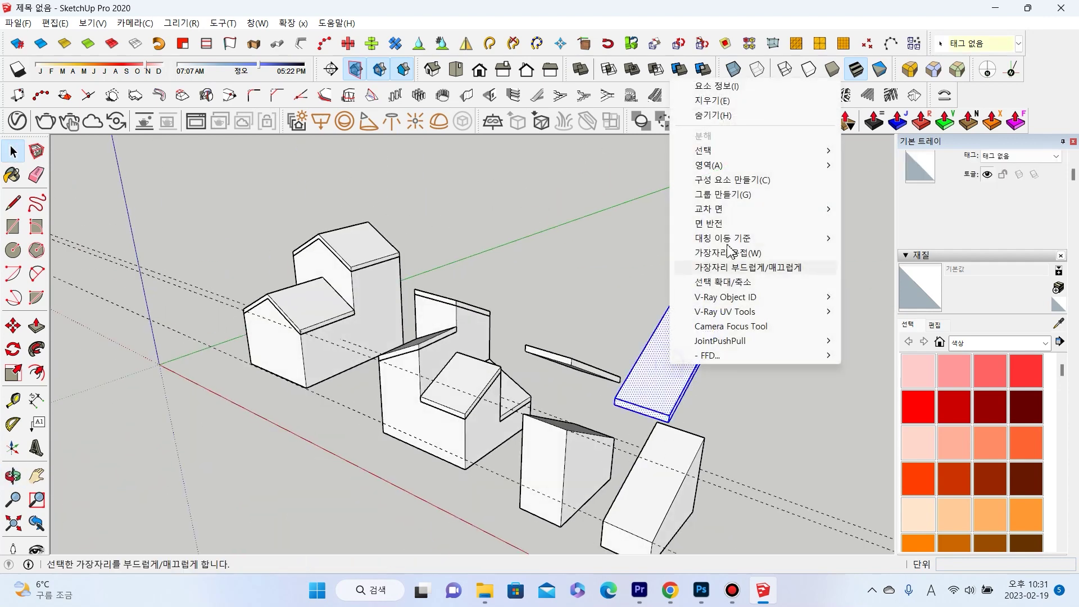
click(736, 196)
scroll(578, 371, up, 2)
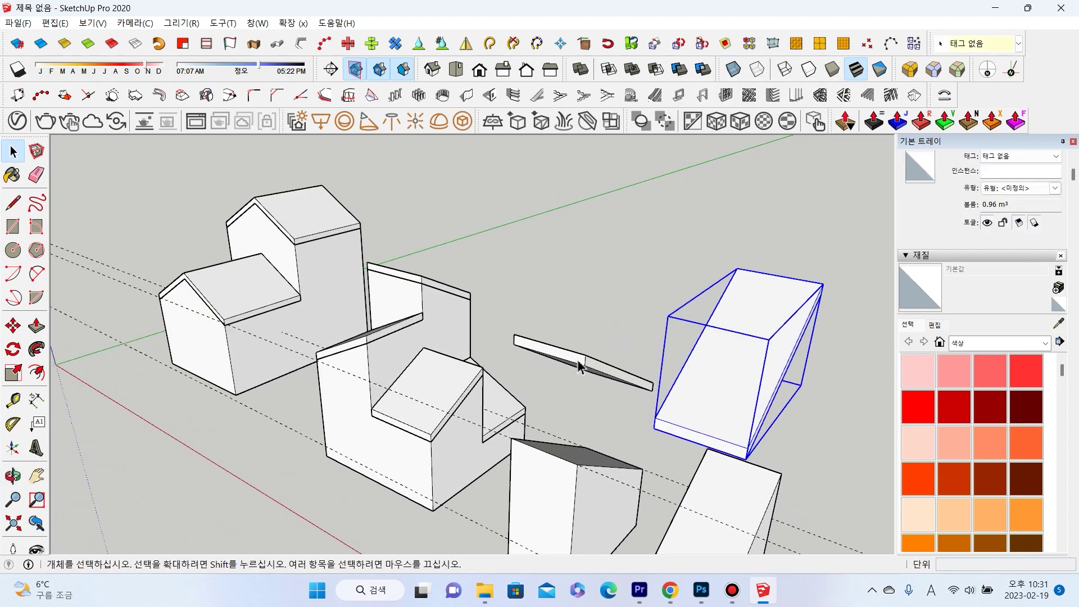
Group the thin slab separately, then select the whole wedge-shaped box.
triple_click(580, 367)
right_click(581, 366)
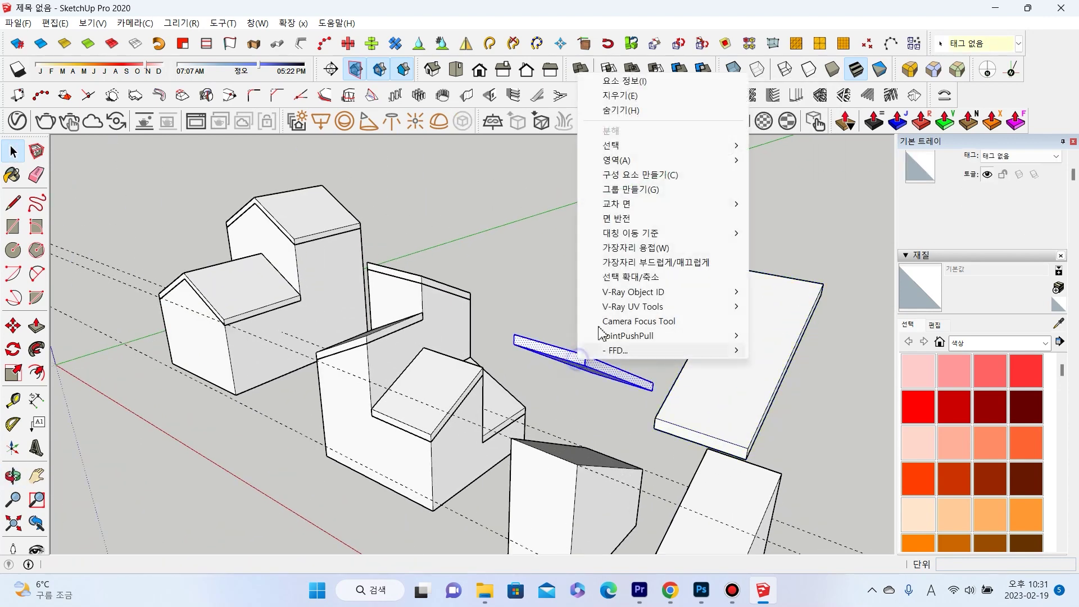
click(667, 195)
middle_drag(667, 195, 689, 197)
scroll(494, 385, up, 3)
key(space)
mouse_move(344, 320)
middle_down()
mouse_move(589, 307)
mouse_move(590, 391)
middle_up()
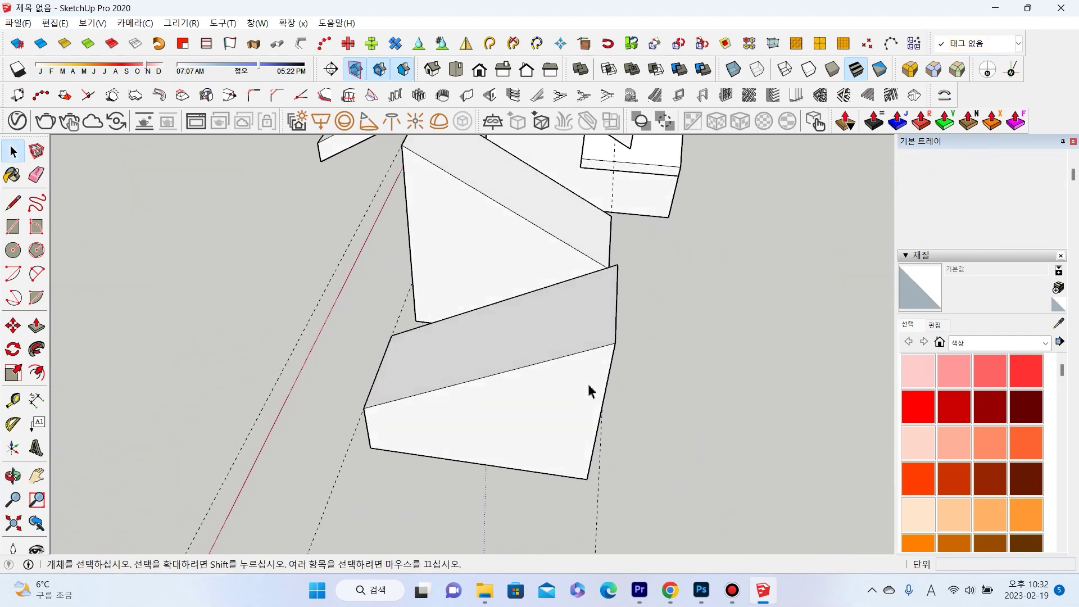
middle_drag(549, 320, 534, 356)
triple_click(509, 360)
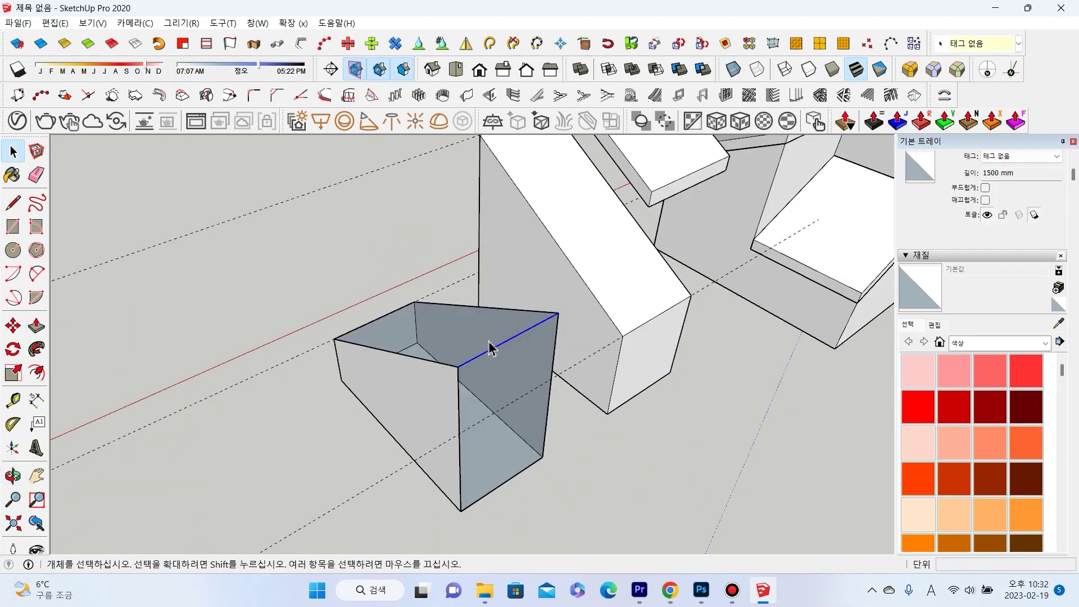
Delete the box's top and thicken its left and right walls 200 mm.
key(Delete)
middle_drag(402, 370, 360, 386)
key(p)
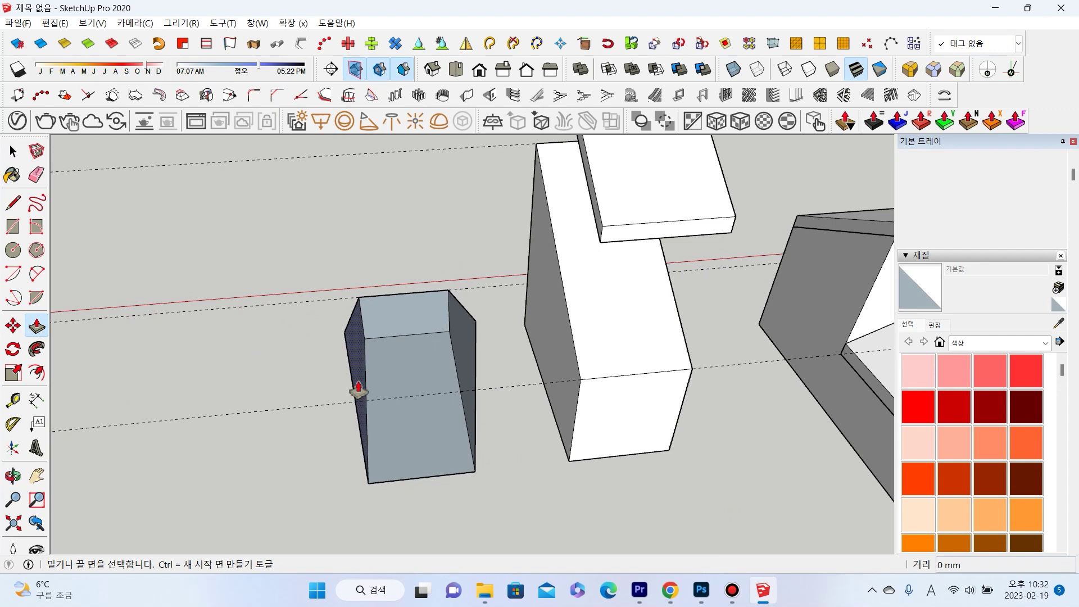
click(367, 386)
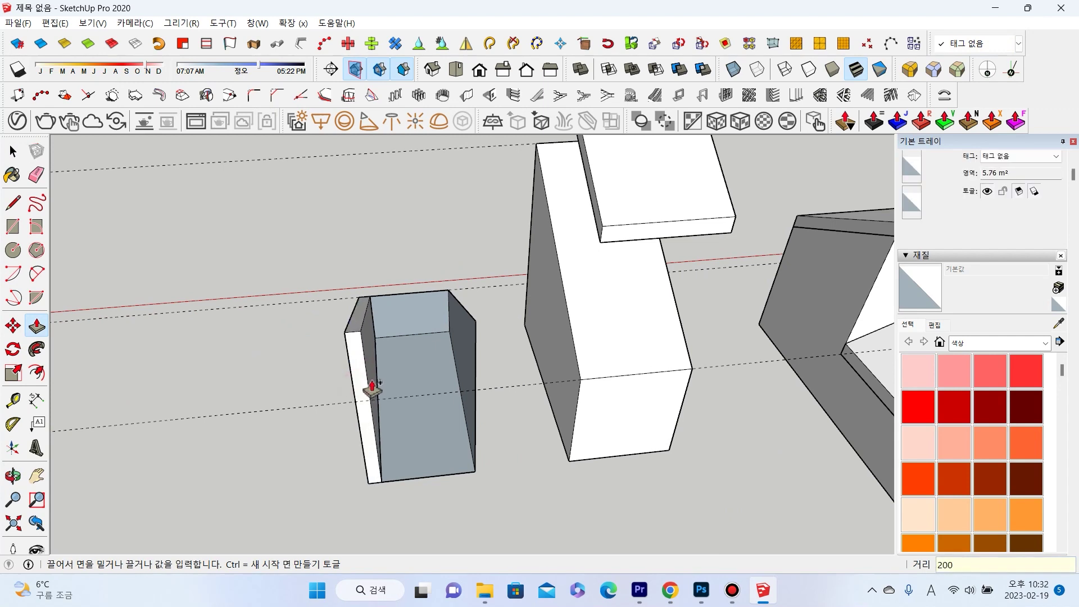
key(Return)
click(467, 362)
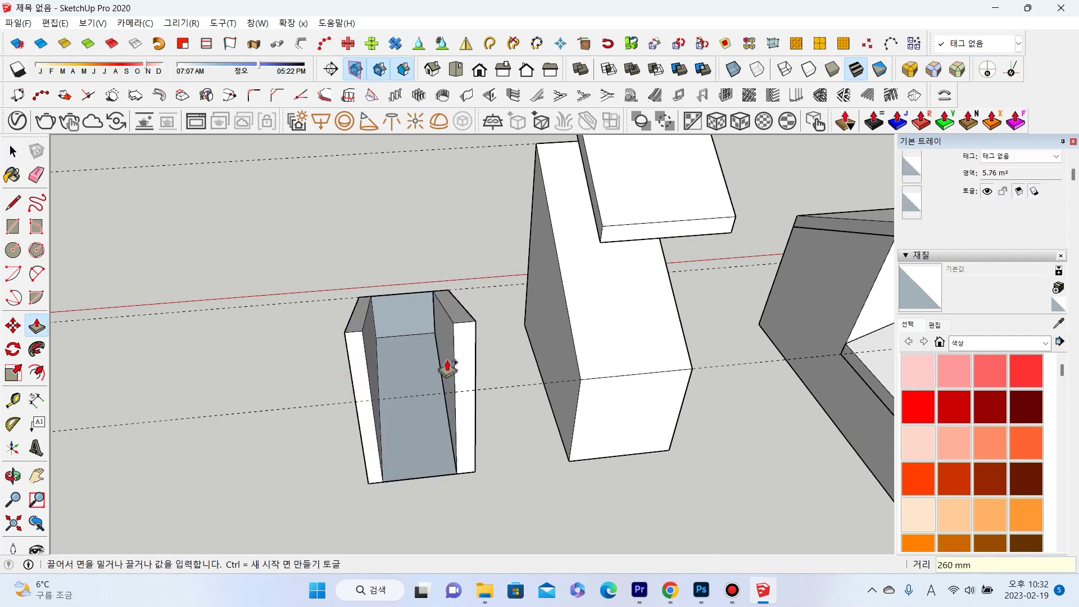
text(200)
key(Return)
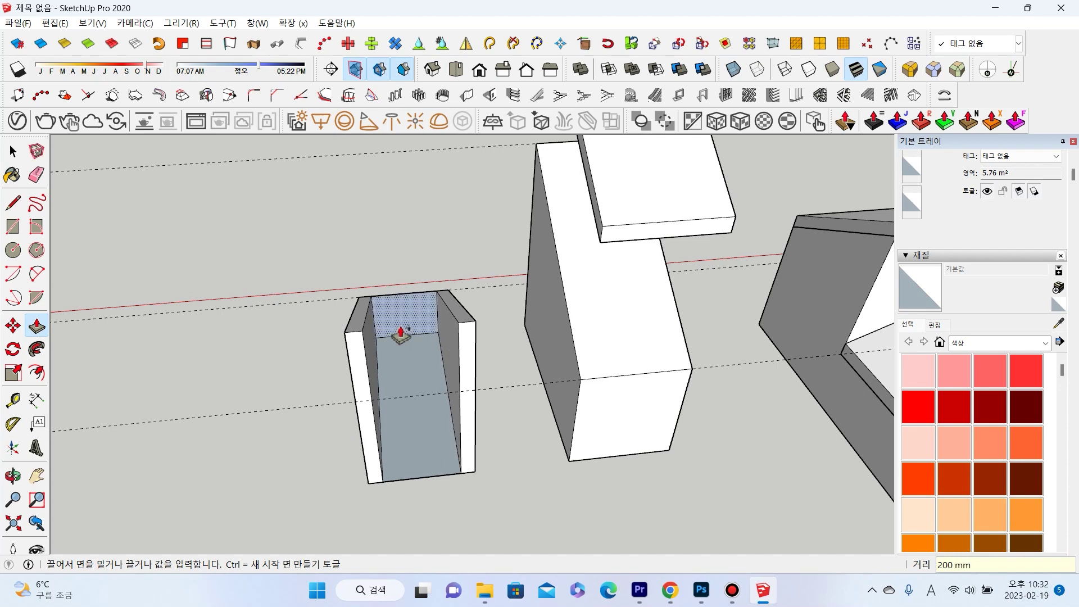
Thicken the back wall and move its inner top edge up to the wall's top corner.
click(400, 336)
key(Return)
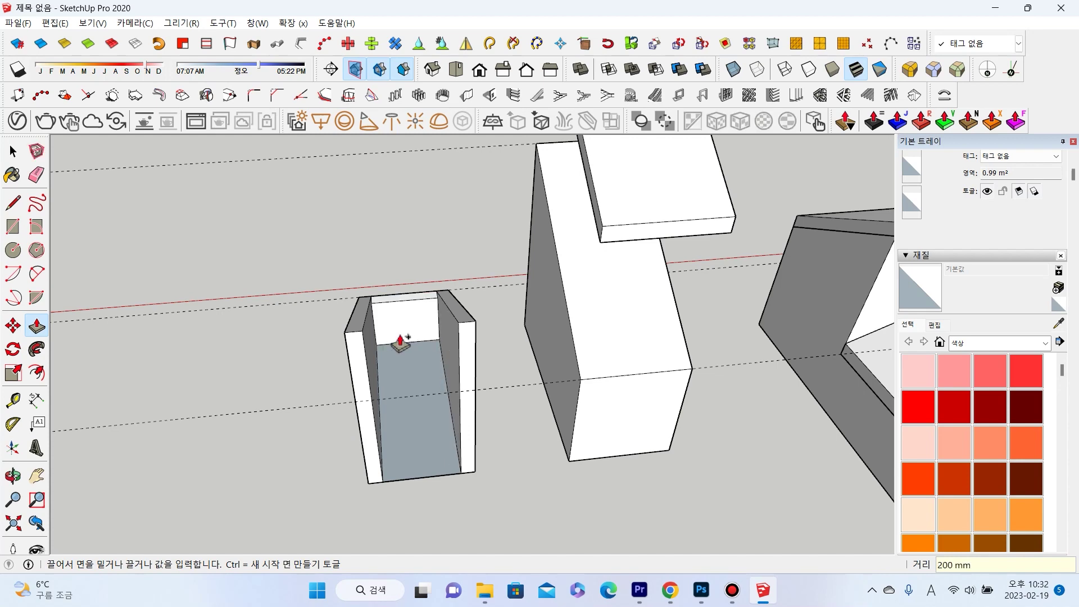
scroll(400, 337, up, 5)
key(space)
scroll(360, 306, up, 1)
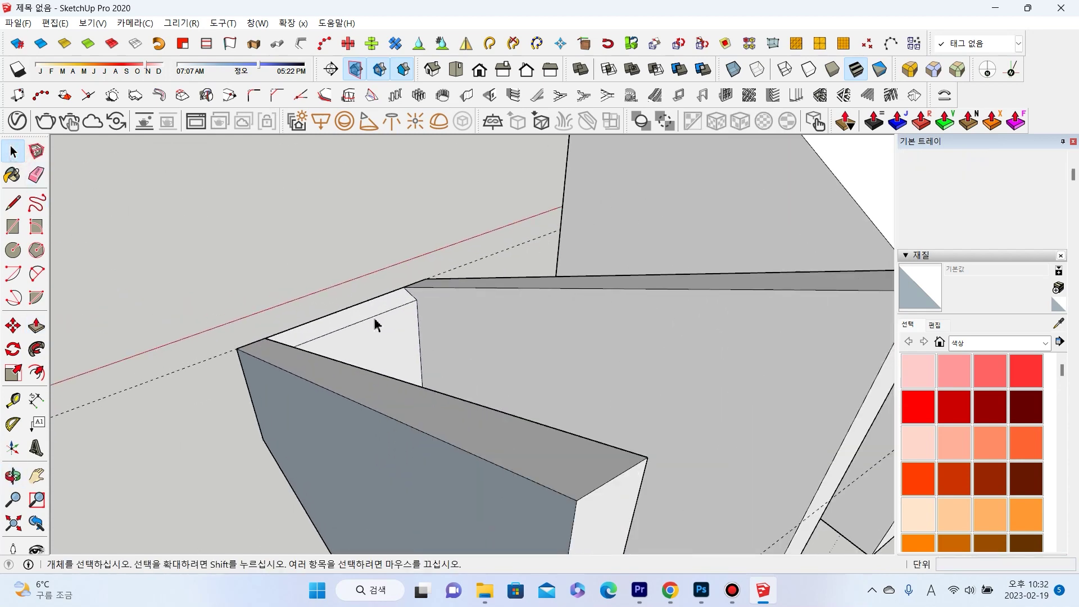
click(377, 316)
key(m)
scroll(375, 296, up, 1)
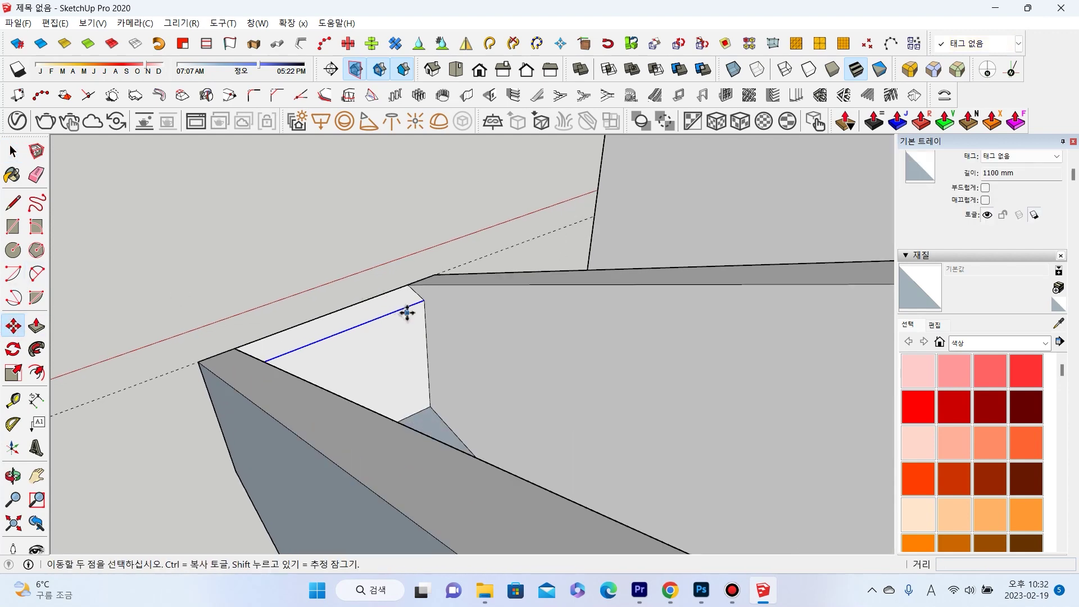
click(425, 302)
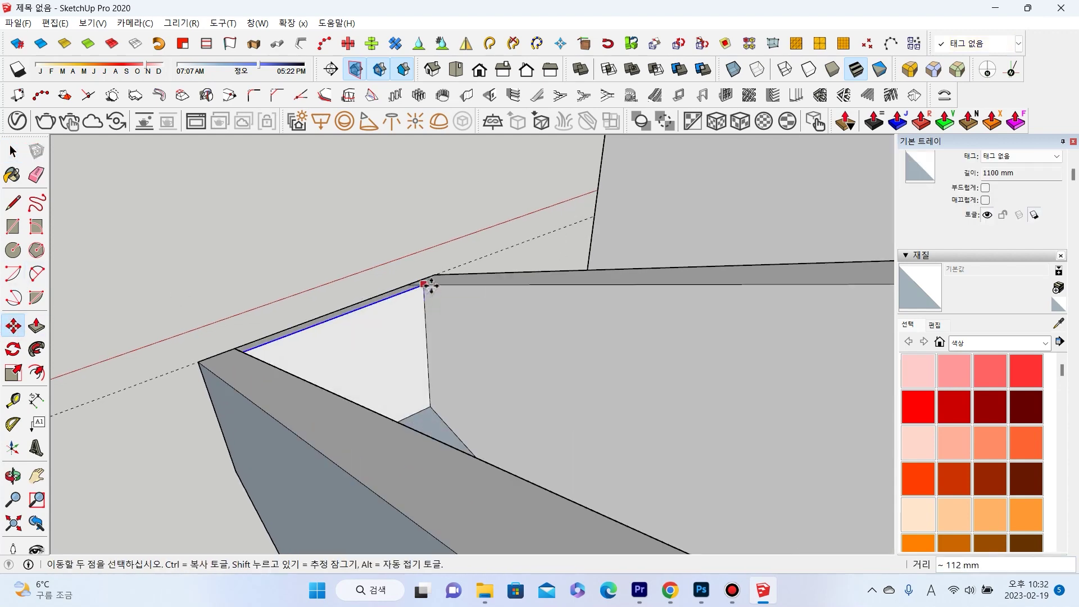
click(425, 284)
Thicken the box floor by 200 mm with Push/Pull.
middle_drag(561, 319, 508, 332)
scroll(522, 330, down, 3)
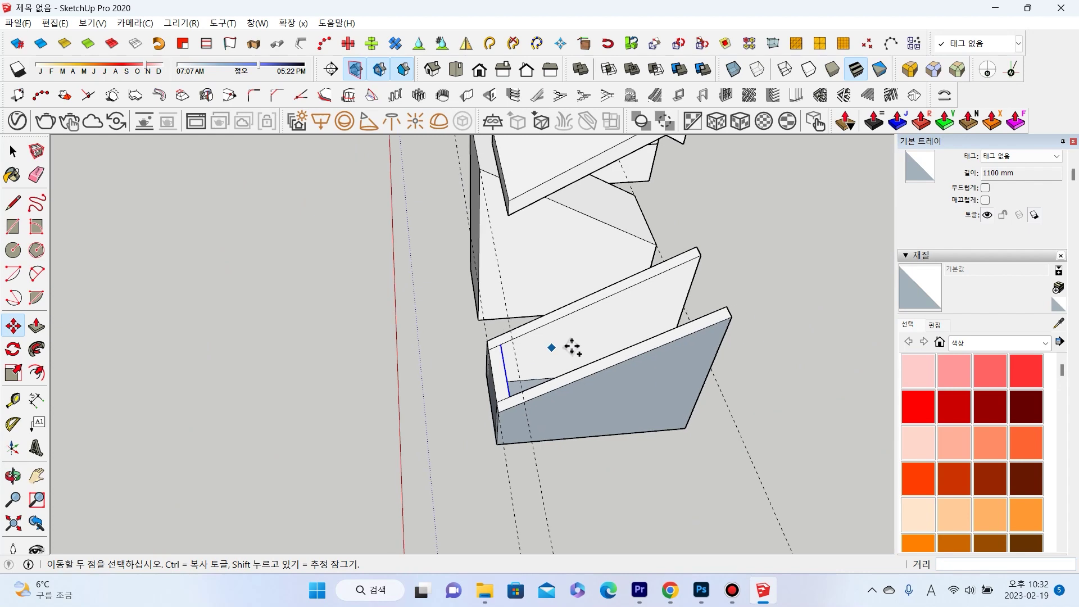
scroll(560, 387, down, 1)
middle_drag(561, 388, 587, 337)
key(space)
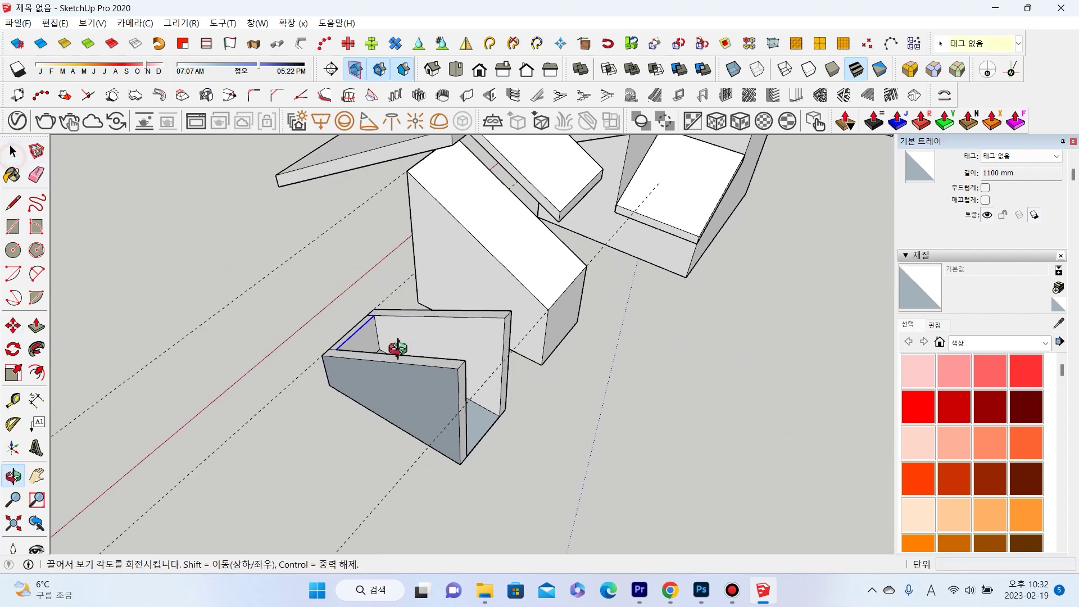
middle_drag(398, 354, 422, 410)
click(421, 410)
key(p)
scroll(190, 386, up, 2)
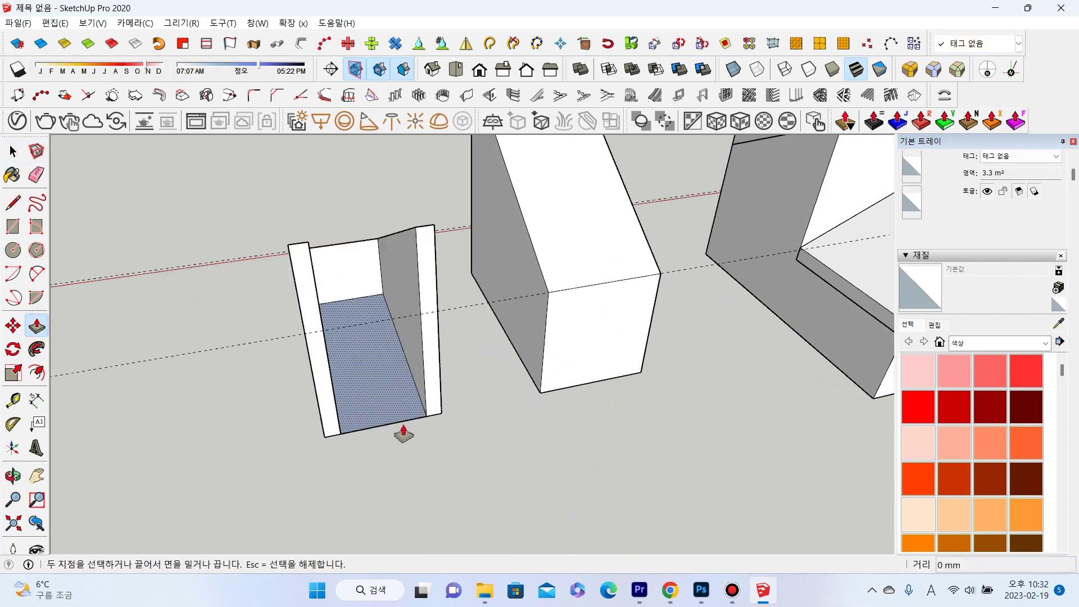
click(399, 433)
key(ctrl)
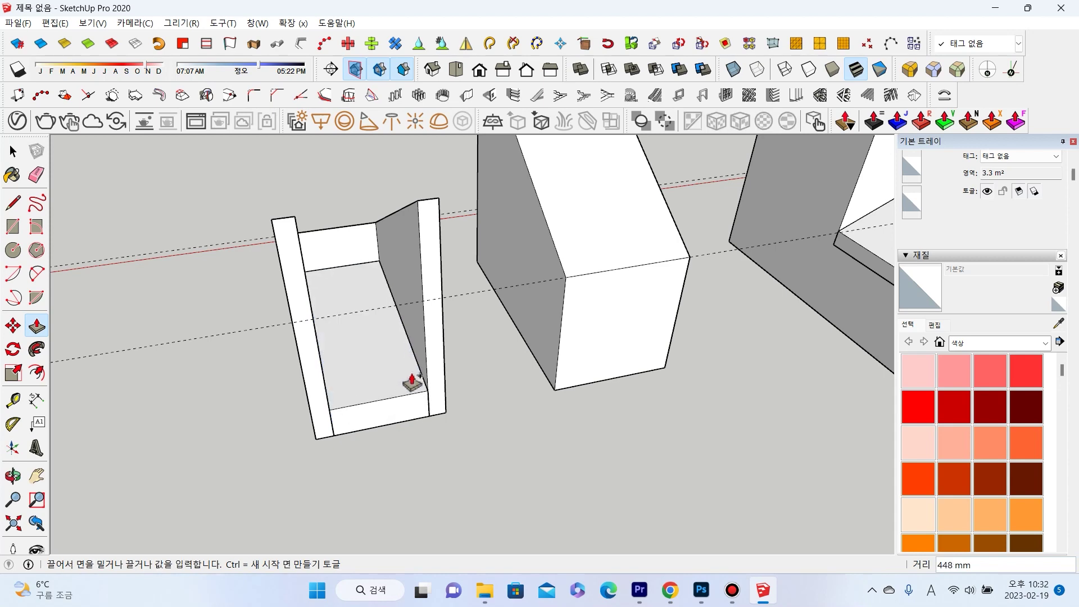
text(0)
key(Return)
middle_drag(413, 382, 417, 233)
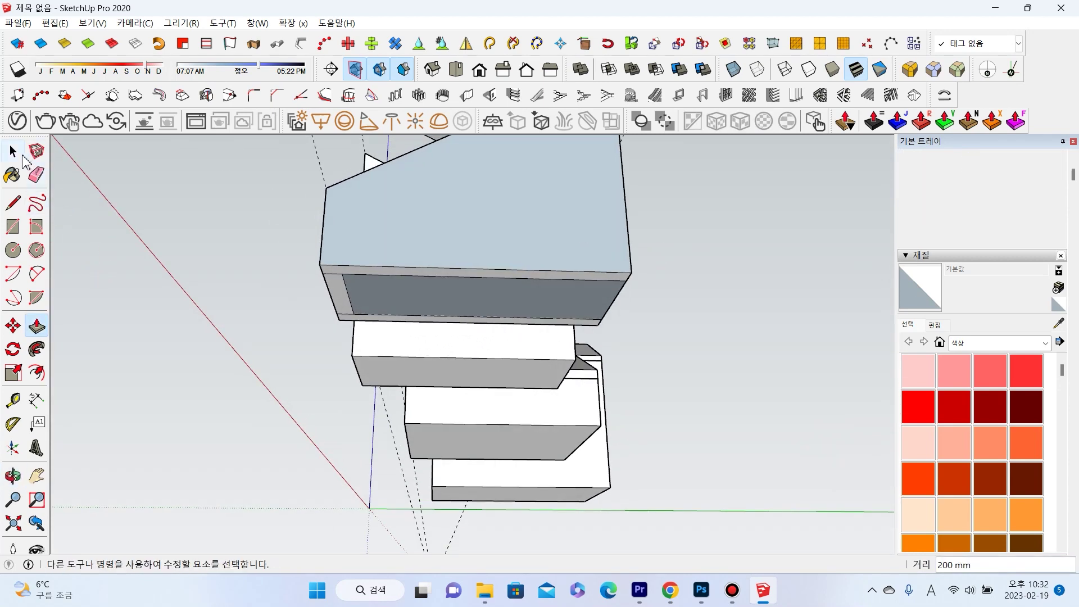
Erase the inner edge on the recessed face and the long seam edge.
click(36, 175)
middle_drag(86, 193, 74, 186)
scroll(337, 242, up, 2)
scroll(352, 248, up, 2)
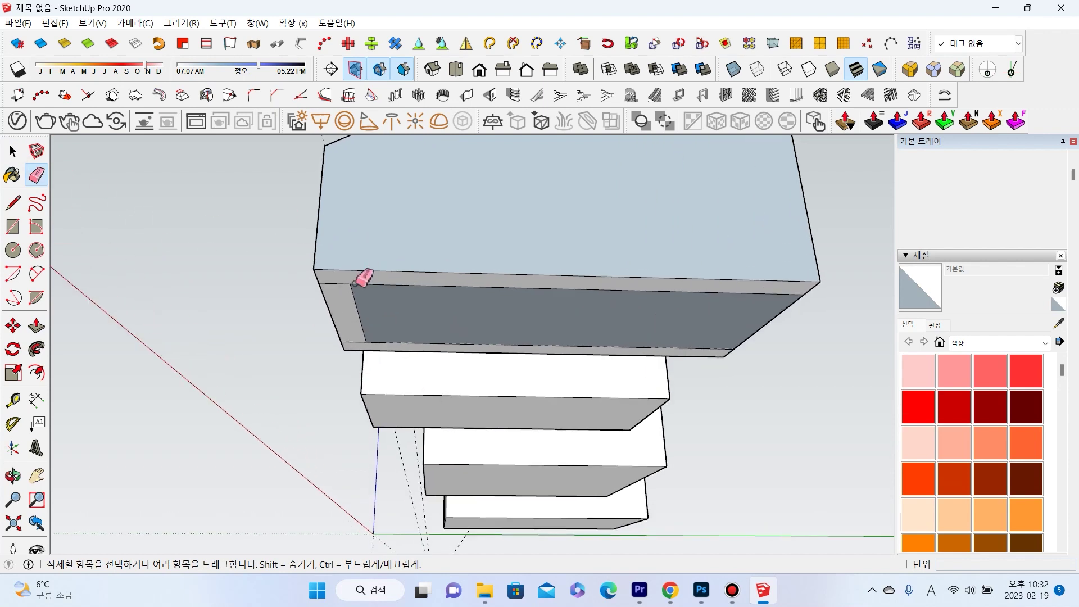
click(358, 285)
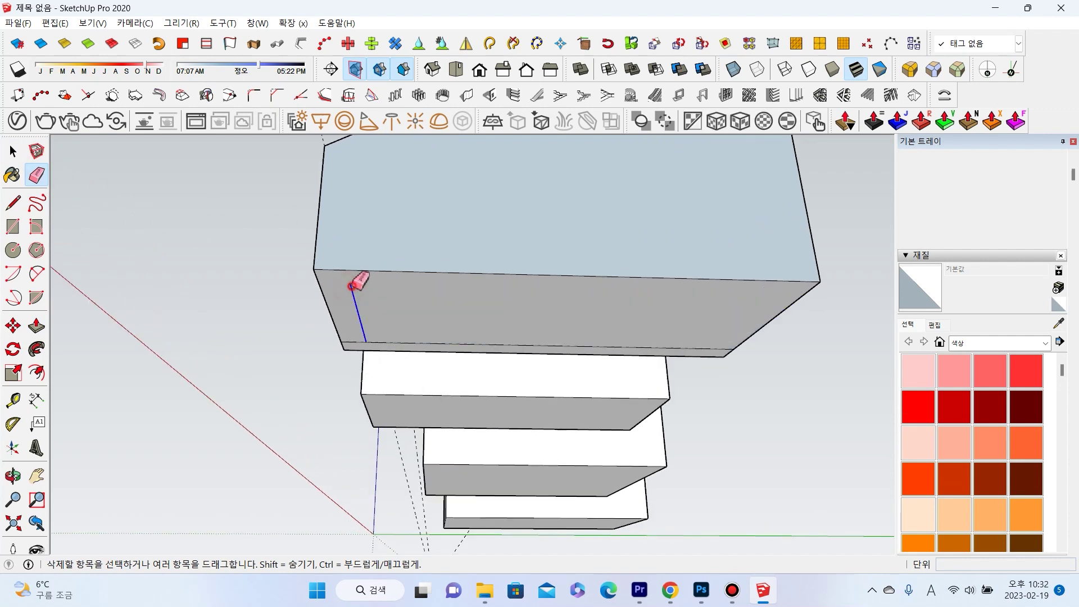
drag(364, 340, 487, 343)
mouse_move(487, 343)
middle_down()
mouse_move(457, 366)
mouse_move(469, 378)
mouse_move(277, 341)
mouse_move(548, 391)
middle_up()
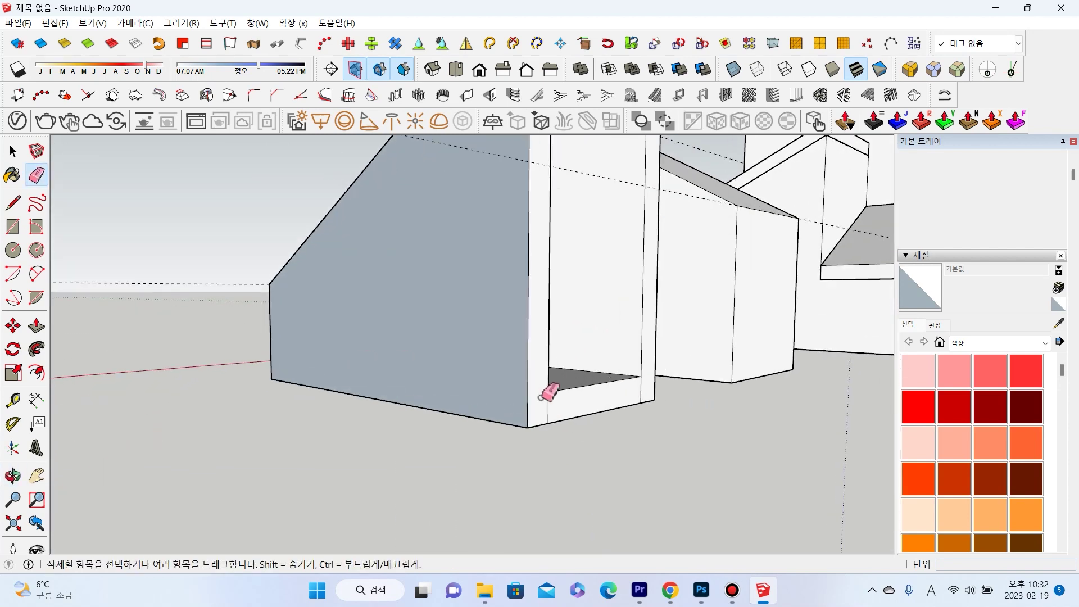
Erase the leftover vertical seams on the box's front face.
mouse_move(641, 390)
middle_down()
mouse_move(616, 448)
mouse_move(600, 428)
mouse_move(453, 409)
mouse_move(534, 502)
mouse_move(465, 405)
middle_up()
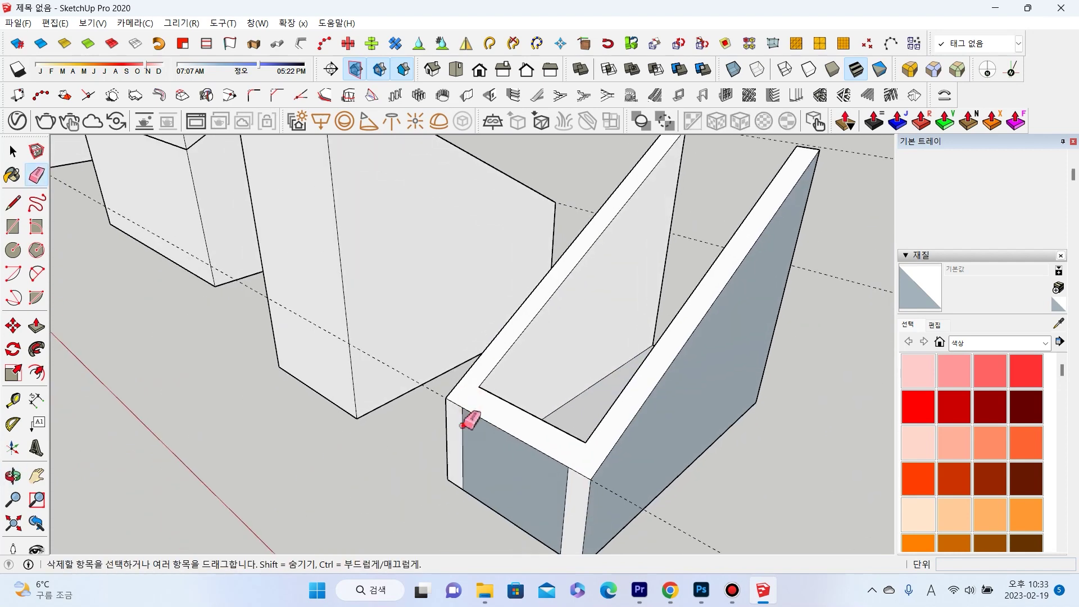
click(462, 426)
click(565, 489)
mouse_move(569, 489)
middle_down()
mouse_move(715, 296)
mouse_move(482, 405)
mouse_move(609, 309)
mouse_move(356, 361)
mouse_move(476, 229)
middle_up()
key(space)
key(o)
drag(477, 229, 525, 265)
key(space)
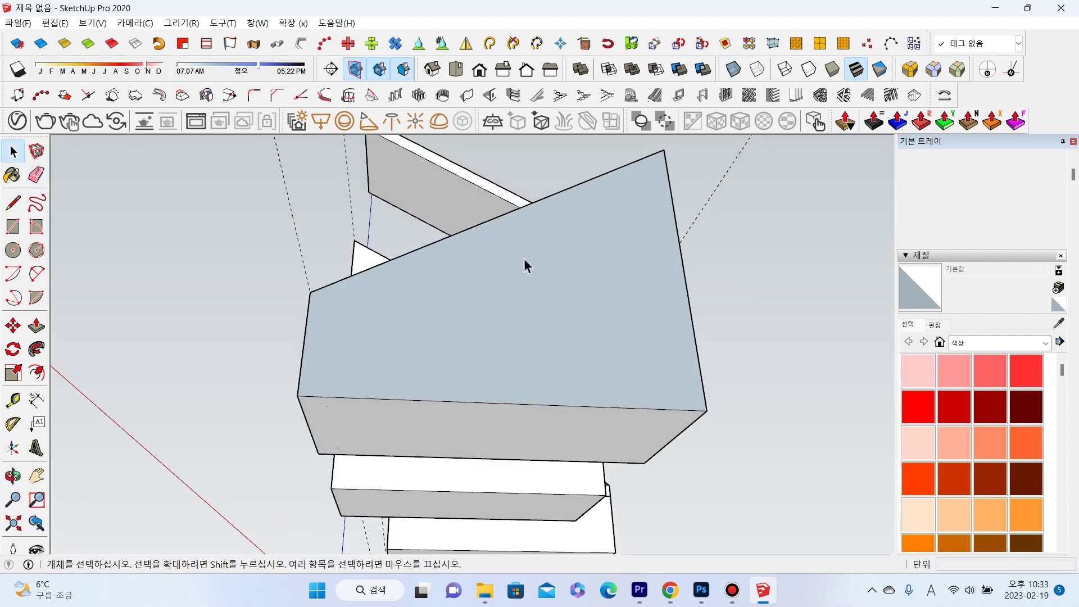
Reverse the middle box's top face and delete its front face to open the shell.
right_click(524, 265)
click(581, 395)
mouse_move(527, 374)
middle_down()
mouse_move(294, 330)
mouse_move(344, 356)
mouse_move(373, 397)
mouse_move(310, 332)
middle_up()
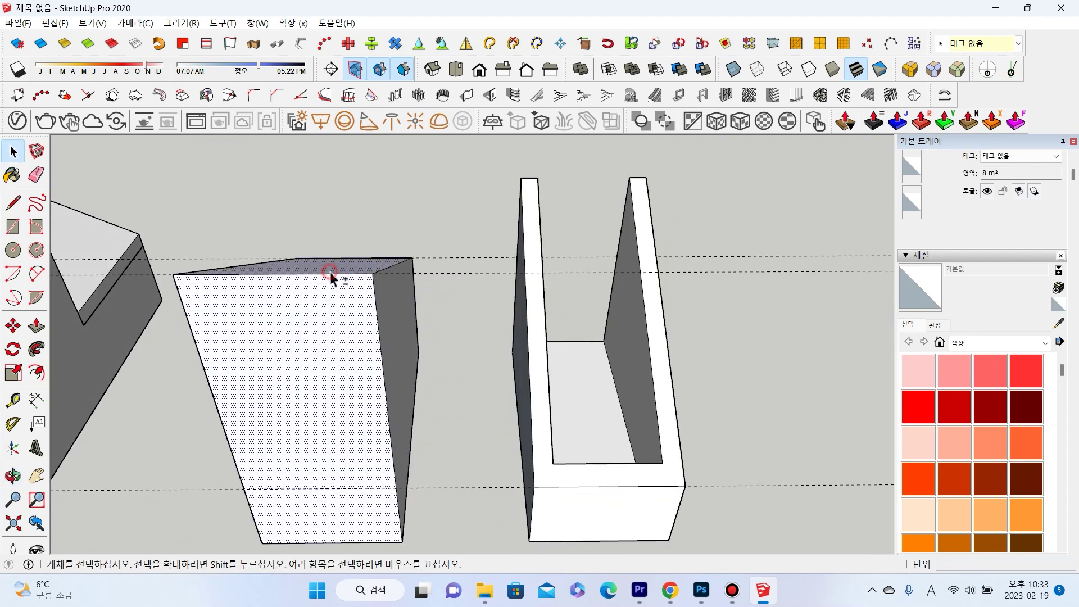
key(Delete)
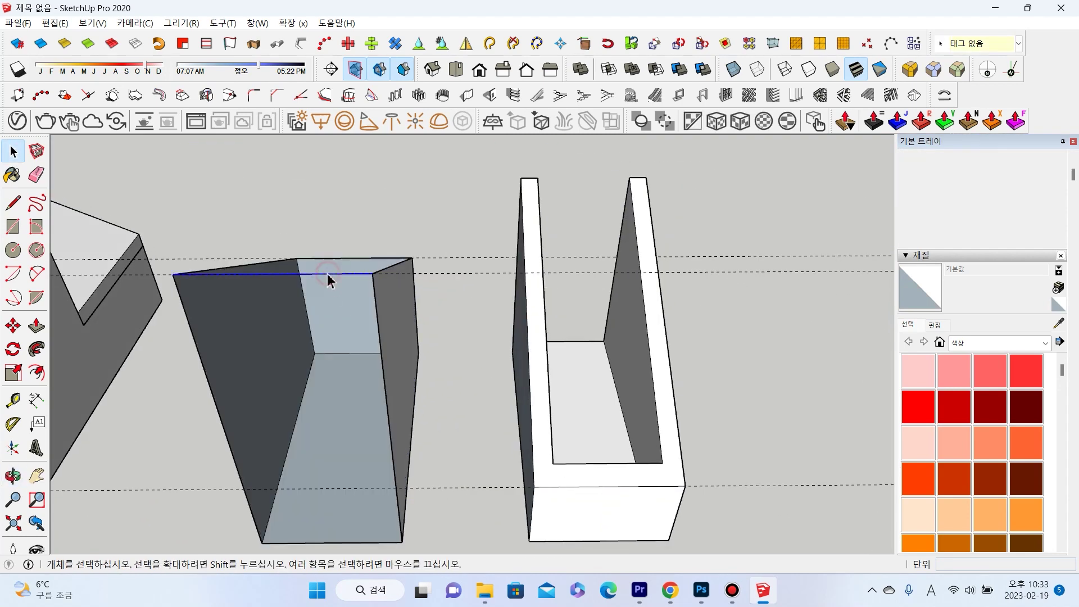
key(Escape)
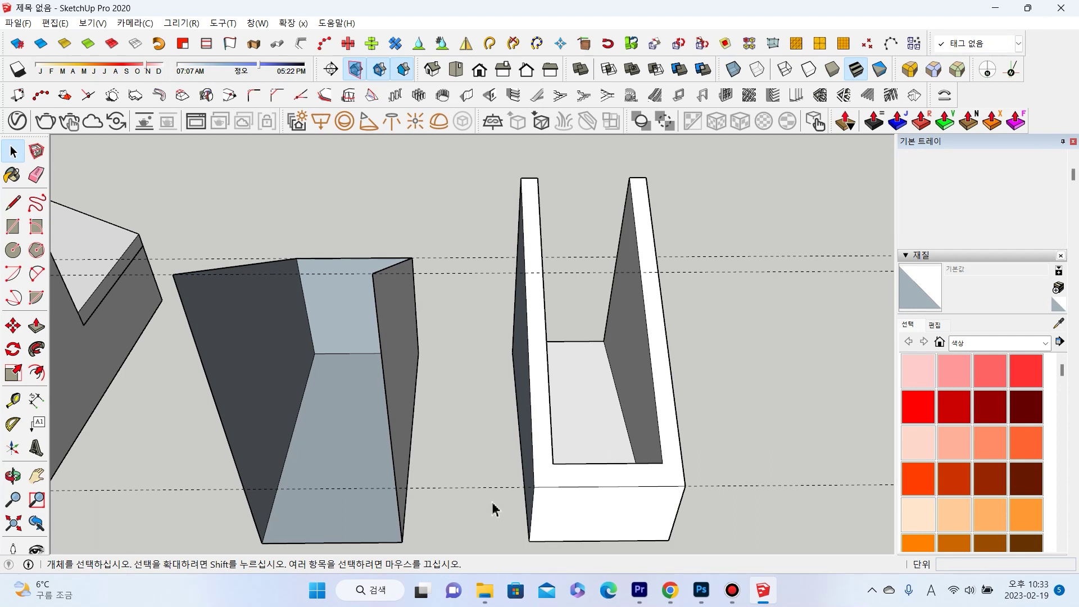
Push/Pull the left and back inner walls 200 mm thick.
click(309, 307)
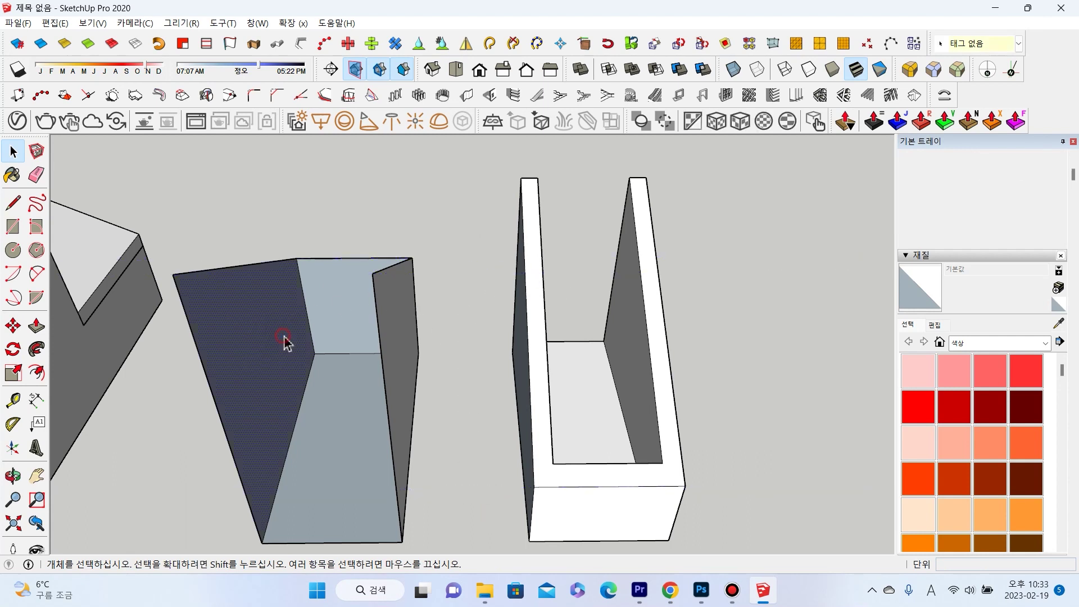
click(28, 331)
middle_drag(214, 326, 265, 313)
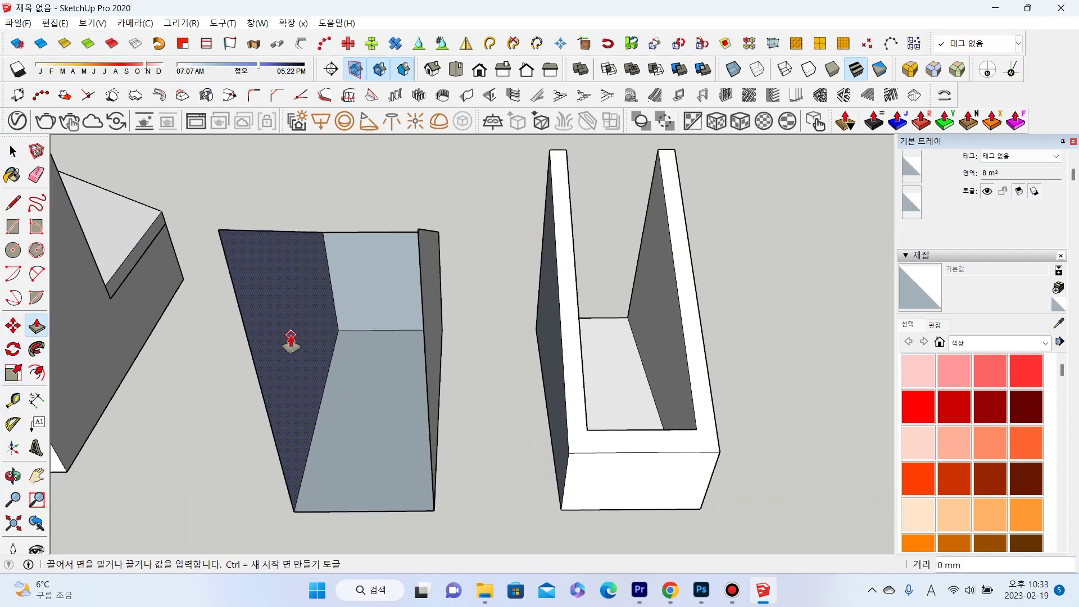
key(Return)
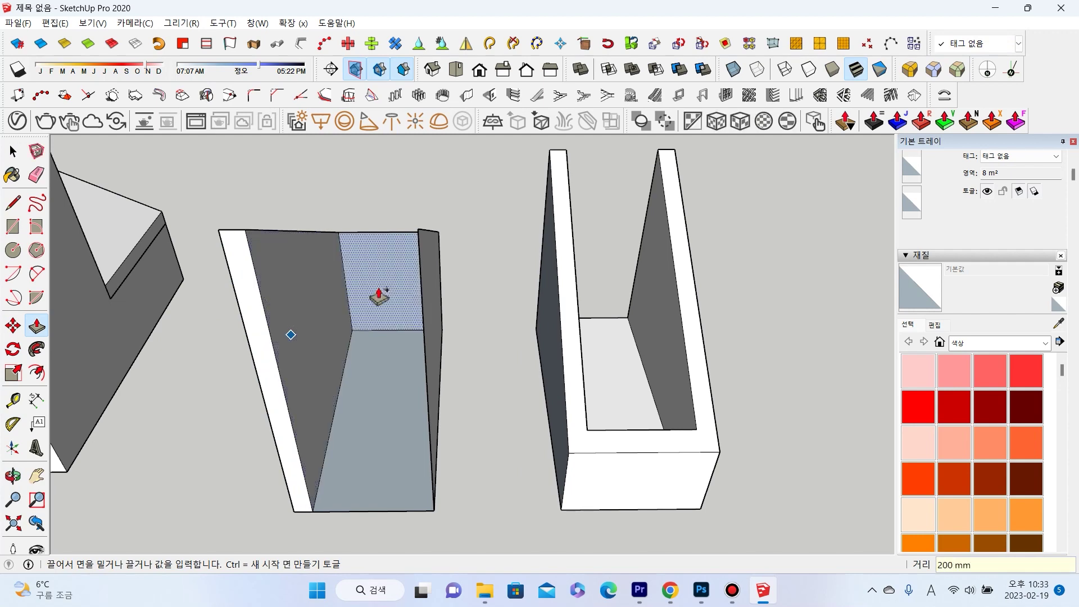
click(378, 296)
text(2)
key(Return)
Push/Pull the right and far inner walls 200 mm thick.
mouse_move(374, 304)
middle_down()
mouse_move(504, 381)
mouse_move(871, 257)
mouse_move(919, 276)
mouse_move(67, 388)
middle_up()
click(315, 290)
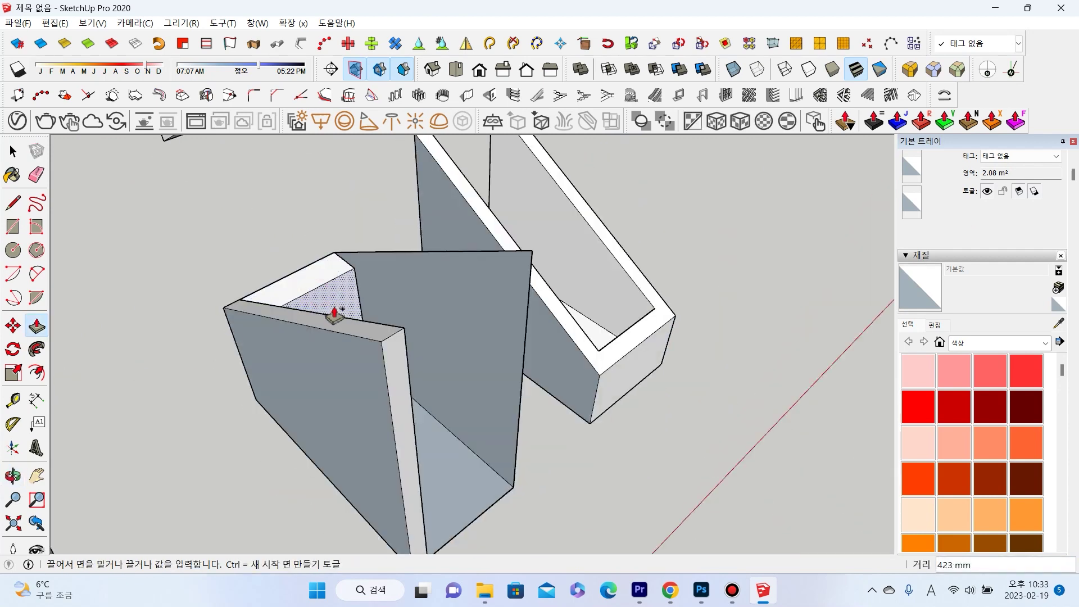
text(0)
key(Return)
middle_drag(294, 313, 602, 275)
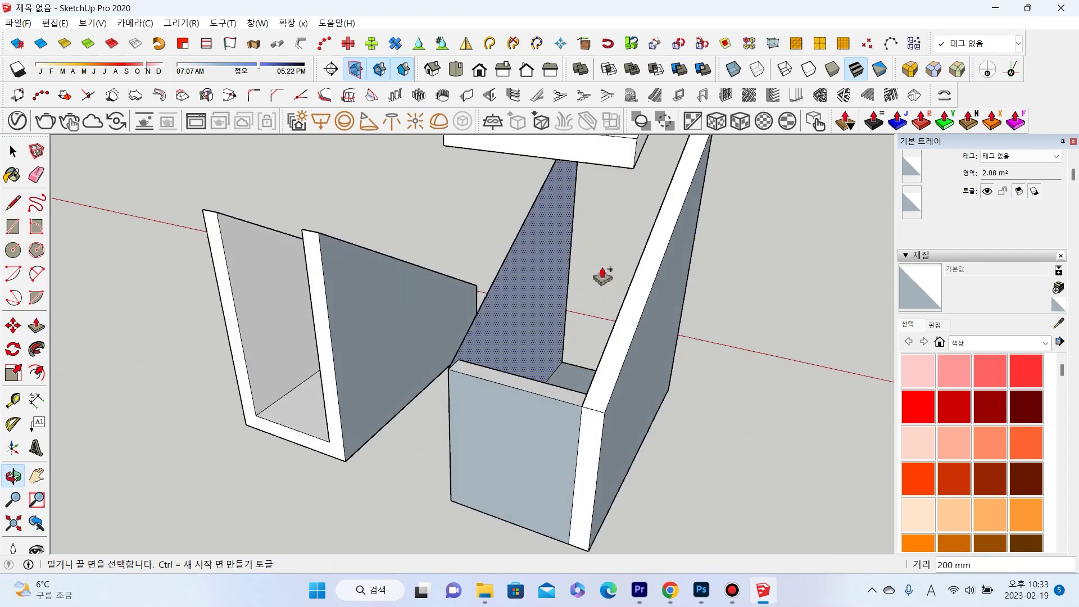
click(523, 331)
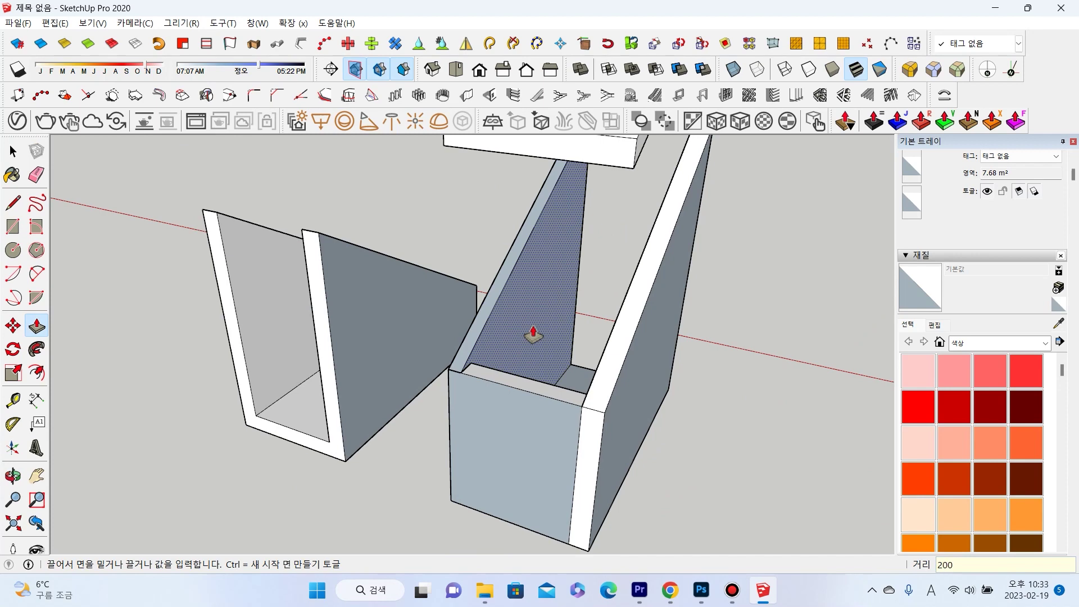
mouse_move(494, 345)
middle_down()
mouse_move(396, 376)
mouse_move(464, 330)
mouse_move(313, 374)
mouse_move(454, 377)
mouse_move(434, 478)
mouse_move(329, 390)
middle_up()
text(00)
key(Return)
Thicken the shell's floor by 200 mm.
click(434, 477)
text(2)
key(Return)
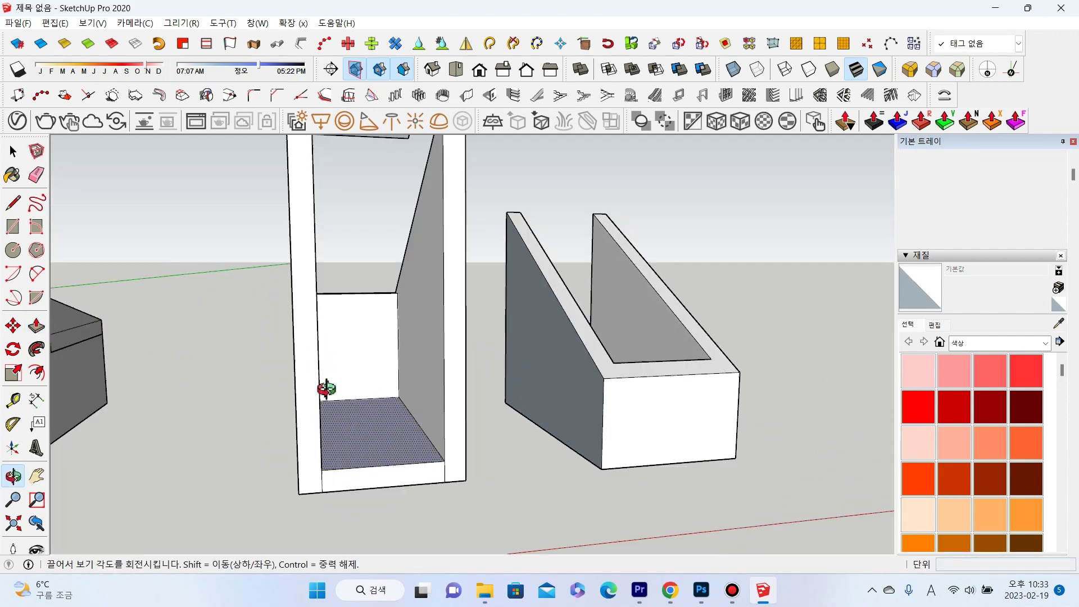
click(18, 233)
key(space)
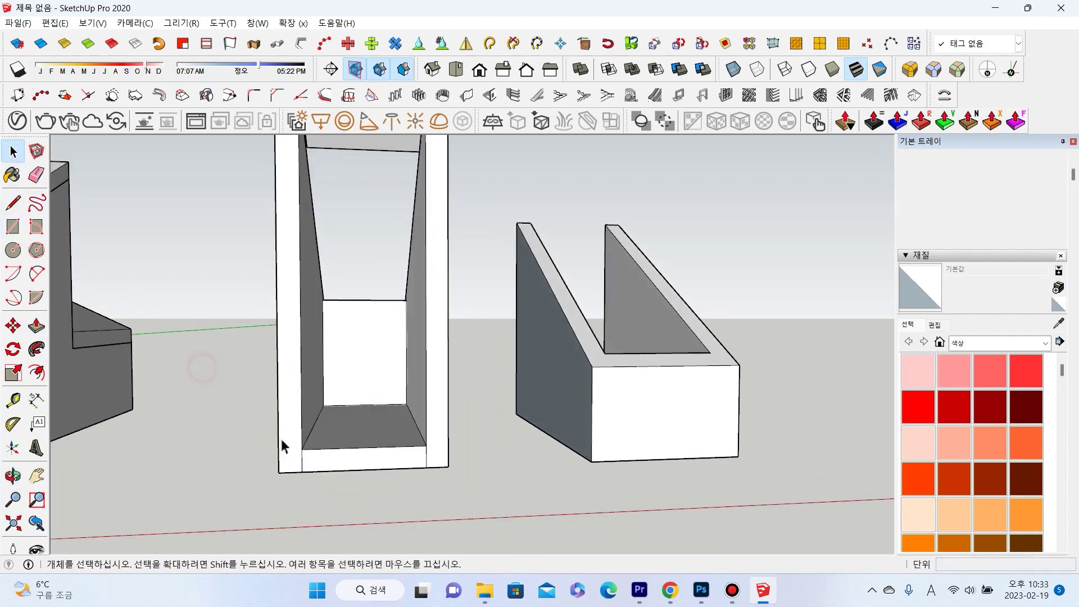
Erase the stray edges on the wall top, along the bottom and across the front face.
middle_drag(283, 447, 115, 306)
key(e)
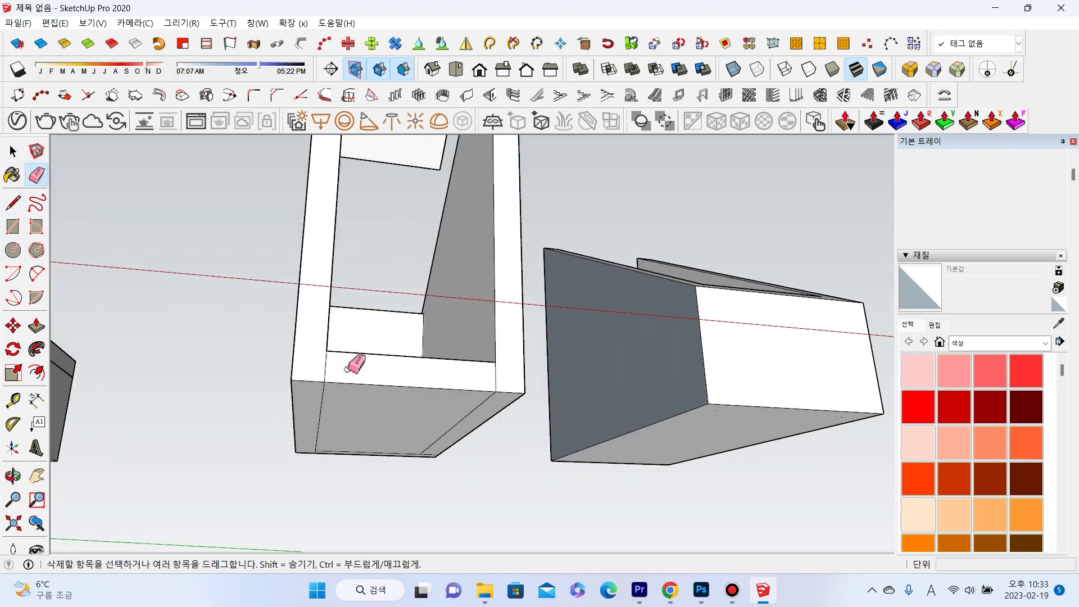
click(327, 365)
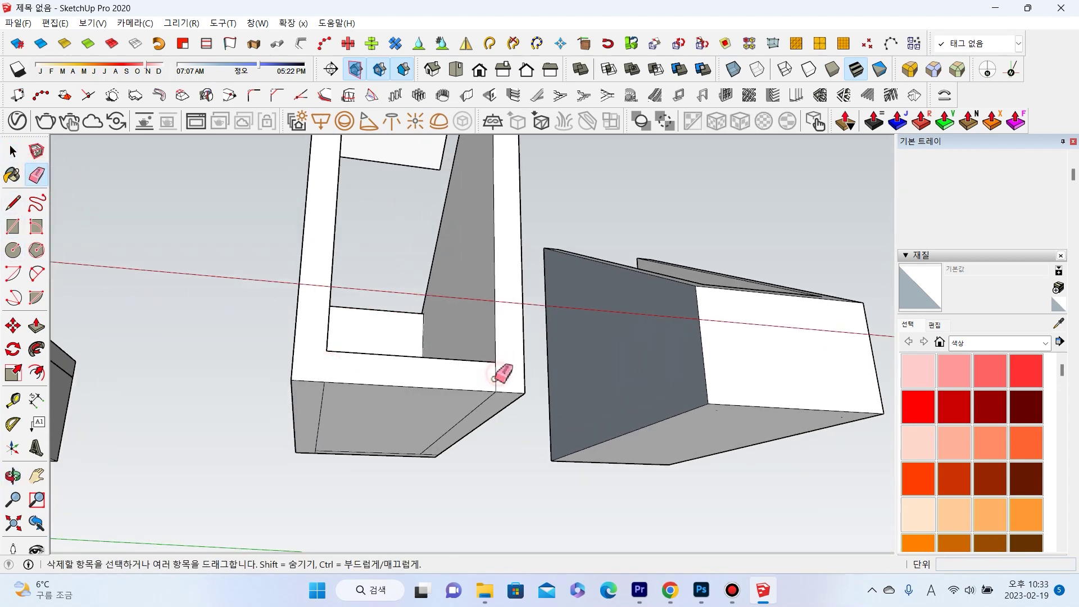
middle_drag(487, 397, 380, 300)
drag(400, 312, 412, 346)
middle_drag(415, 344, 505, 384)
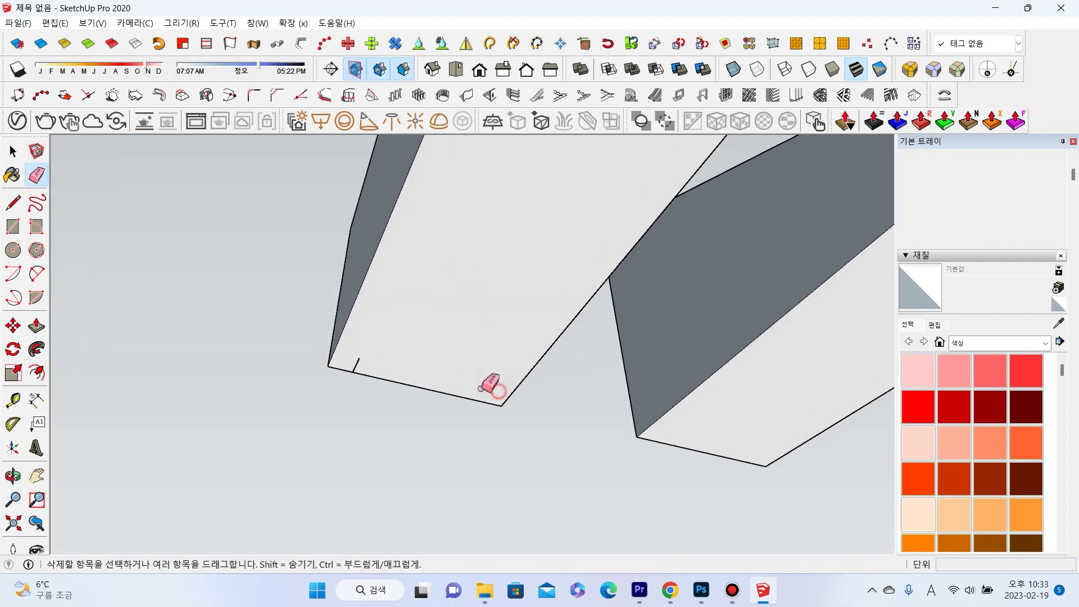
mouse_move(541, 358)
middle_down()
mouse_move(691, 379)
mouse_move(610, 372)
middle_up()
click(619, 372)
mouse_move(631, 320)
middle_down()
mouse_move(682, 378)
mouse_move(578, 385)
middle_up()
Select the leftover 1100 mm inner edge and start moving it, then cancel the move.
click(14, 152)
scroll(612, 378, up, 3)
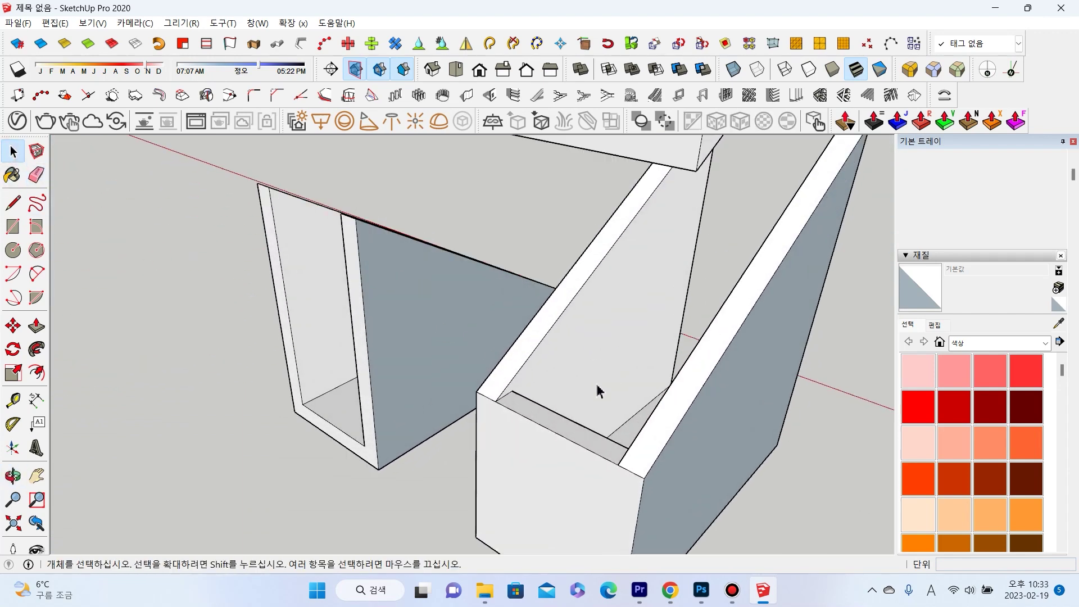
scroll(570, 432, up, 2)
click(563, 433)
key(m)
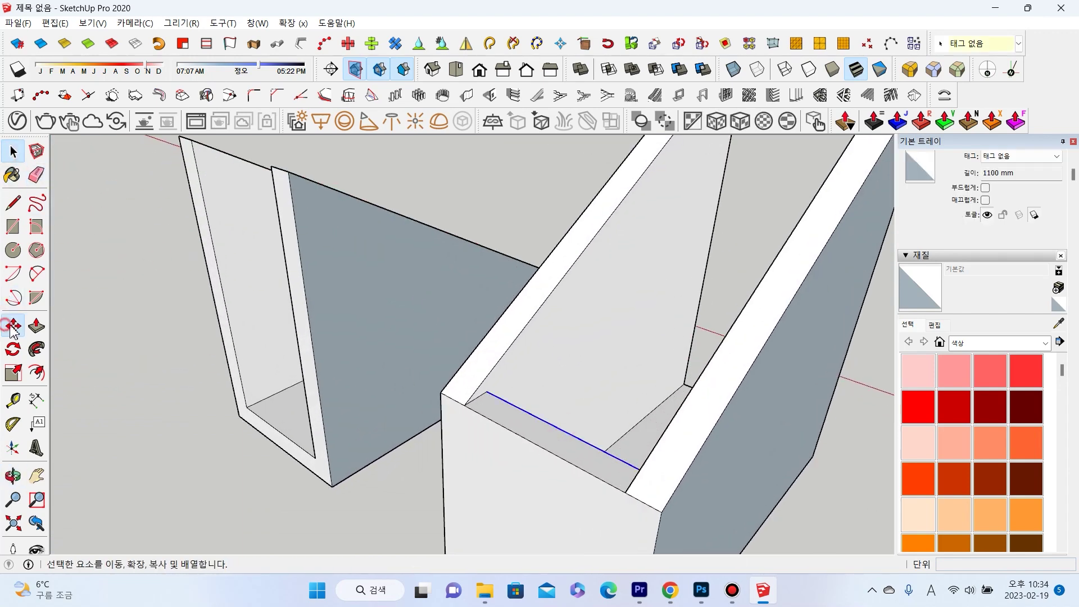
scroll(486, 402, up, 2)
click(549, 434)
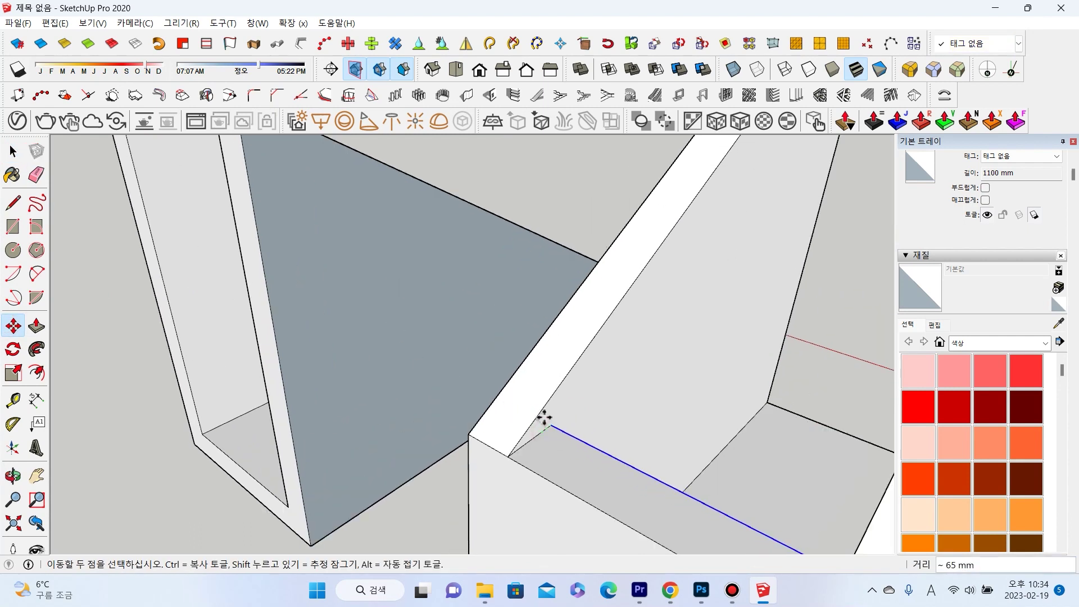
scroll(550, 400, down, 1)
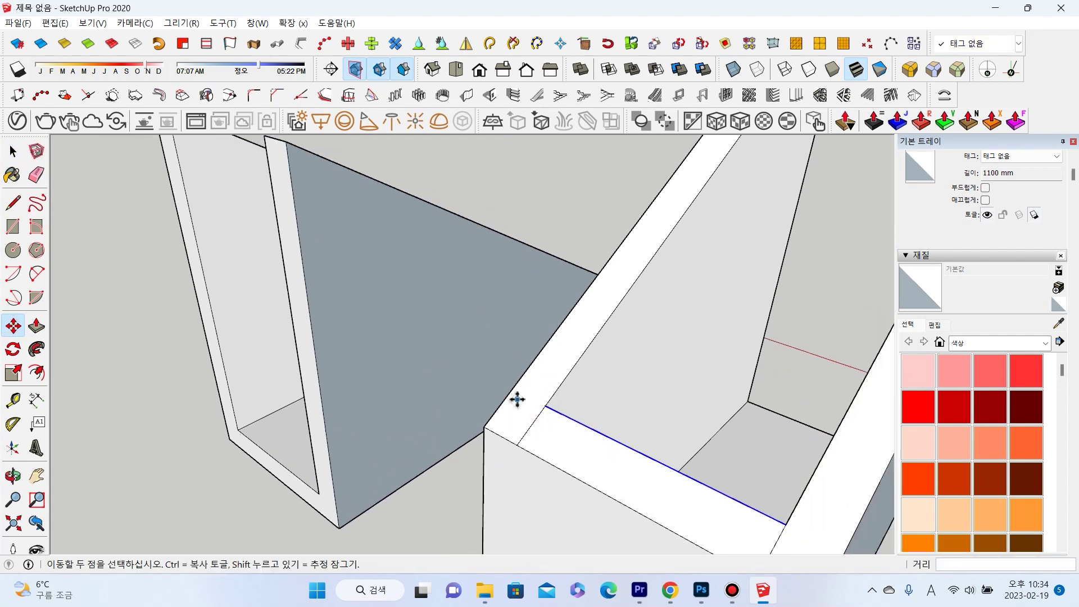
key(space)
Orbit and zoom around the two shells to find the remaining problem faces.
key(e)
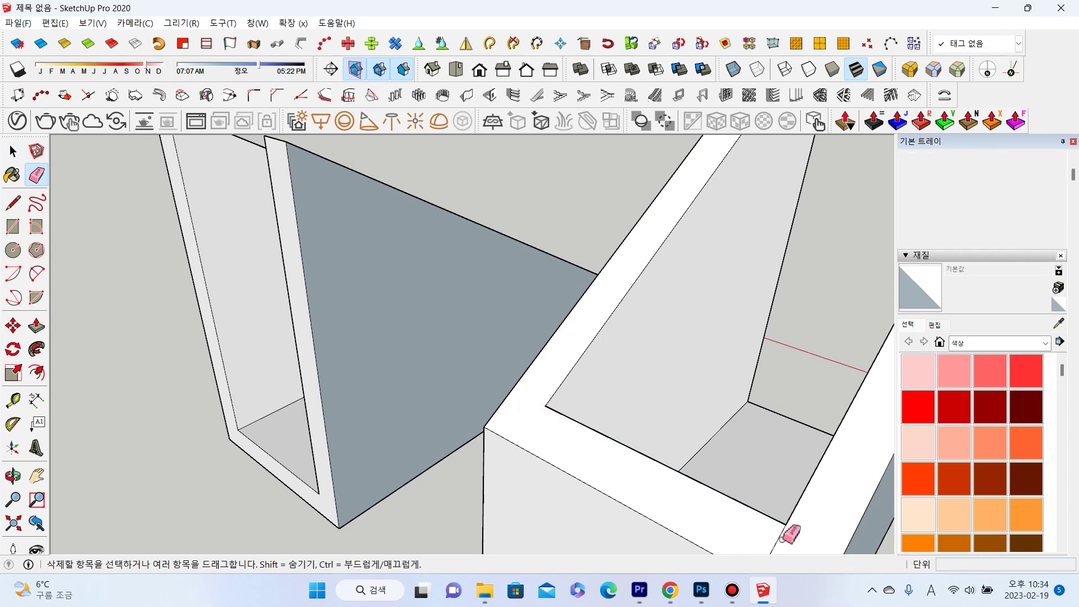
scroll(786, 505, down, 2)
middle_drag(788, 480, 672, 333)
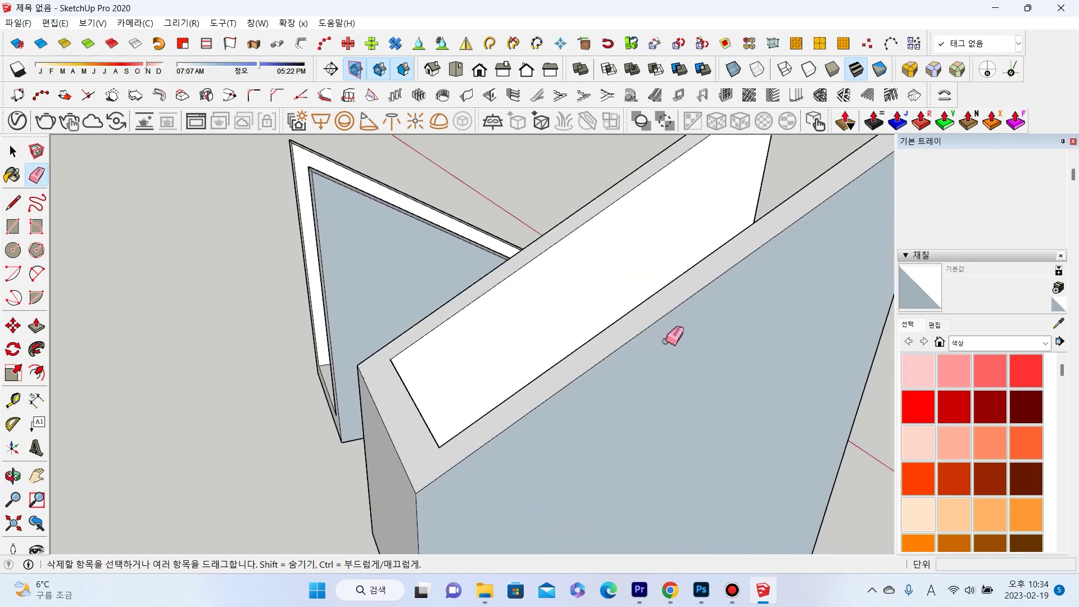
scroll(629, 342, up, 5)
scroll(510, 332, down, 1)
scroll(513, 332, down, 2)
scroll(512, 332, down, 2)
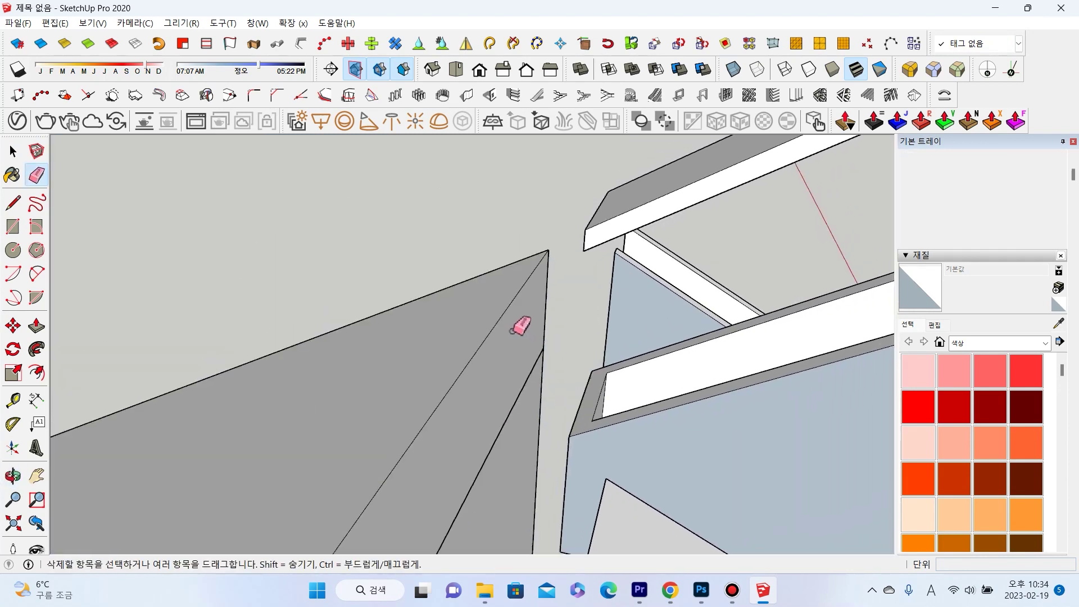
scroll(514, 331, down, 3)
scroll(522, 324, down, 2)
mouse_move(517, 313)
middle_down()
mouse_move(414, 332)
mouse_move(438, 315)
middle_up()
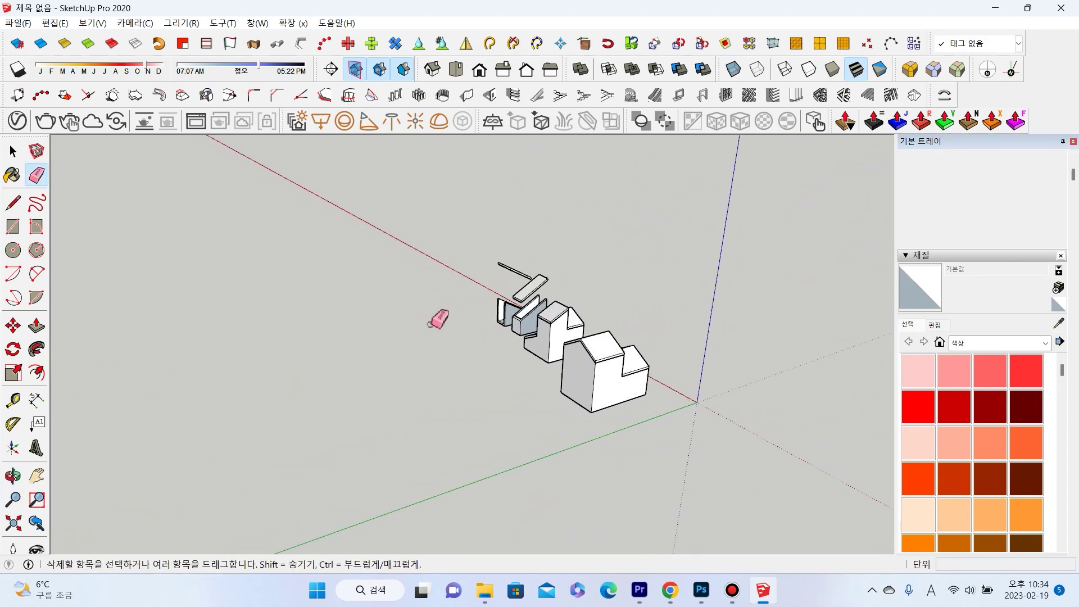
scroll(438, 316, up, 3)
Reverse the grey wall face so its white side shows.
click(13, 150)
mouse_move(176, 237)
middle_down()
mouse_move(240, 347)
mouse_move(590, 373)
middle_up()
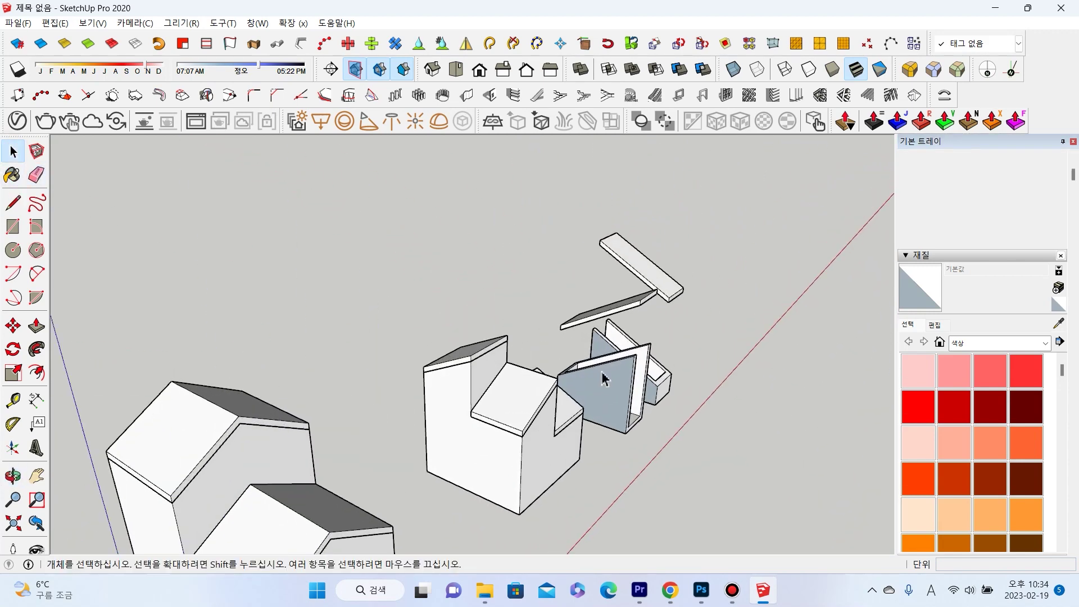
scroll(628, 404, up, 3)
scroll(630, 401, up, 1)
click(610, 397)
scroll(573, 393, up, 1)
scroll(585, 399, up, 2)
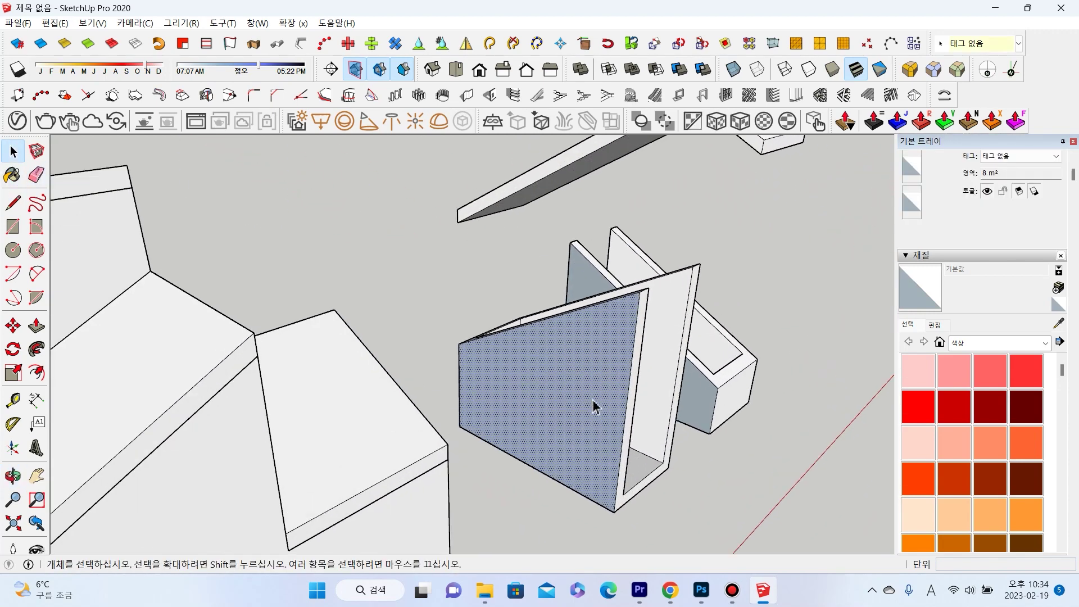
right_click(591, 388)
click(623, 257)
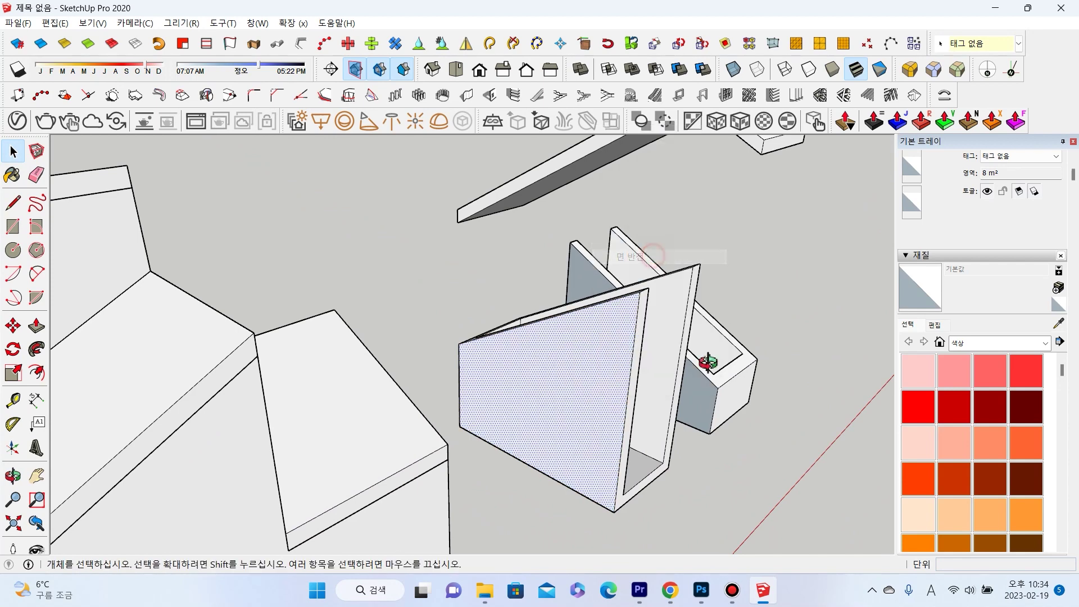
Reverse another grey face to white, then deselect and view all shells from low.
middle_drag(708, 361, 668, 441)
right_click(669, 441)
click(722, 301)
mouse_move(722, 301)
middle_down()
mouse_move(494, 403)
mouse_move(511, 388)
middle_up()
scroll(522, 404, up, 2)
scroll(568, 366, up, 2)
middle_drag(568, 366, 427, 270)
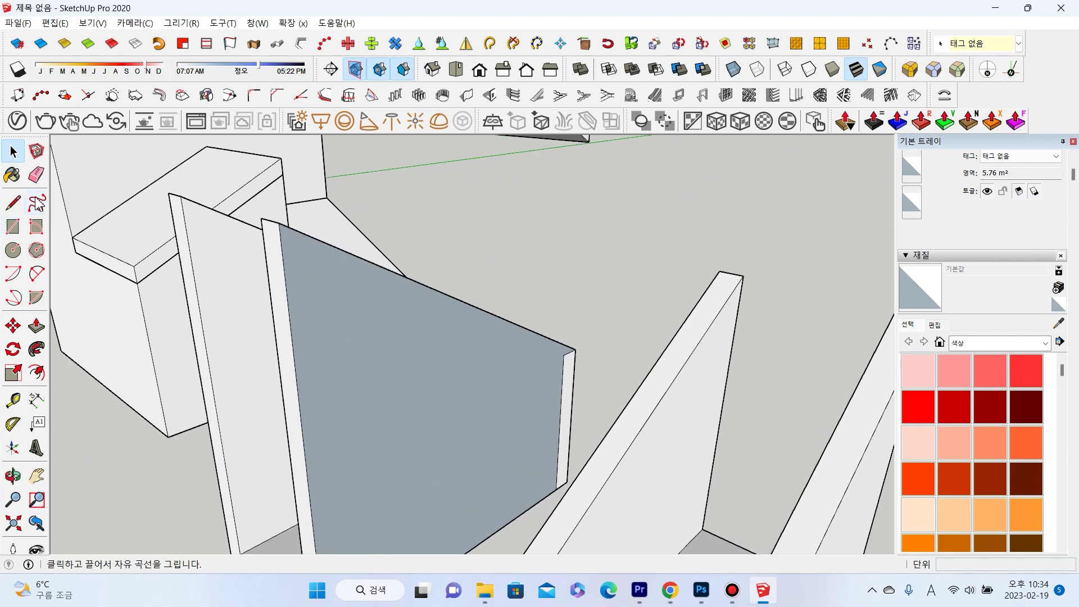
key(e)
scroll(626, 402, up, 3)
key(Delete)
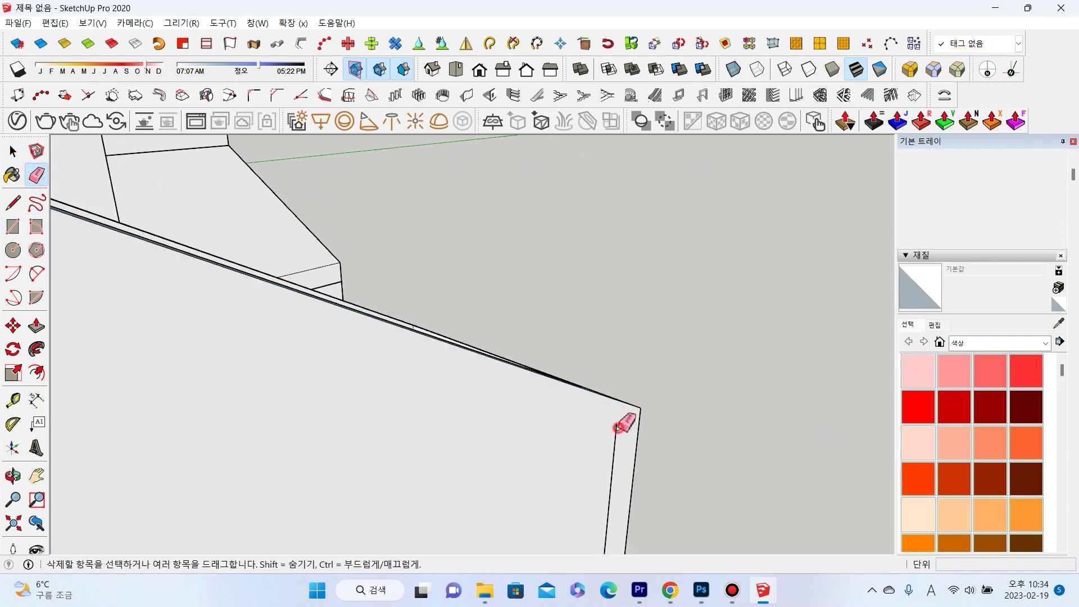
scroll(616, 430, down, 5)
mouse_move(601, 436)
middle_down()
mouse_move(698, 506)
mouse_move(539, 301)
mouse_move(607, 178)
mouse_move(674, 271)
middle_up()
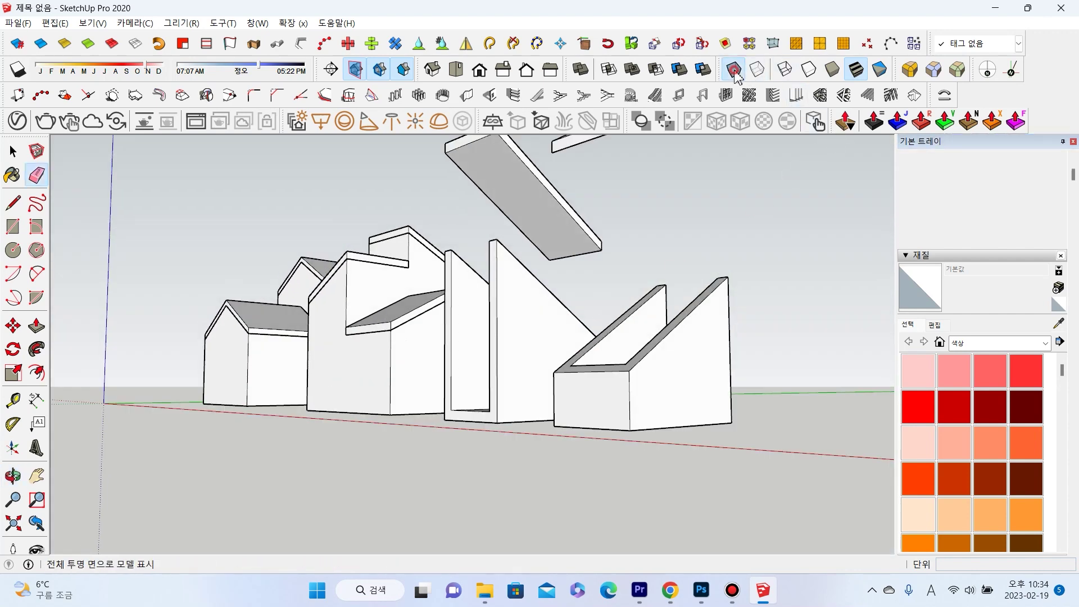
Turn on X-ray and orbit around the middle shell to inspect its 200 mm walls.
click(735, 74)
scroll(714, 388, up, 3)
scroll(677, 489, up, 2)
scroll(683, 486, up, 3)
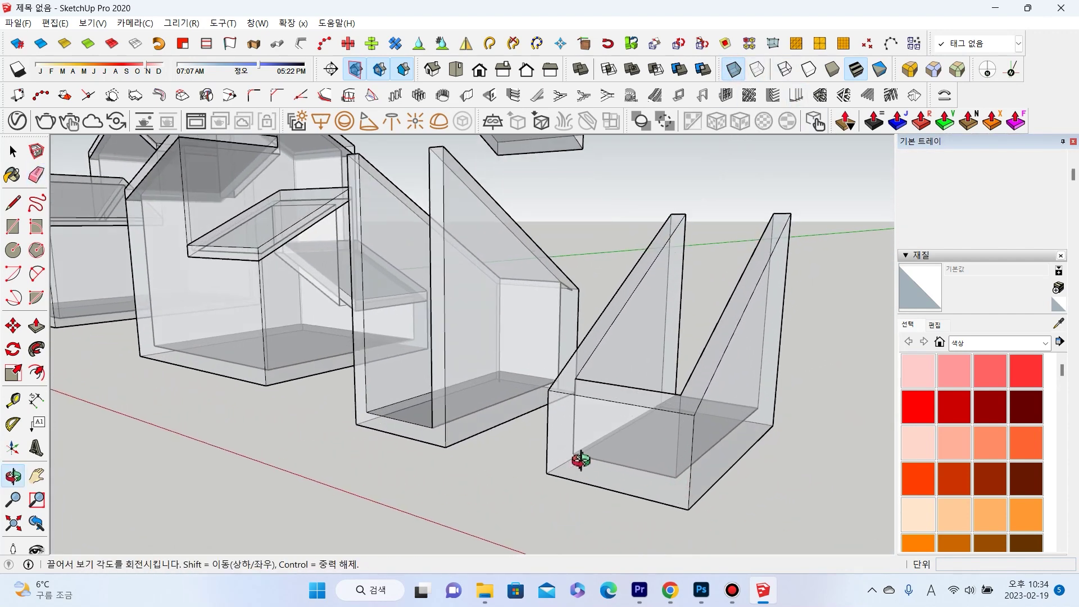
scroll(570, 459, up, 2)
scroll(528, 368, up, 3)
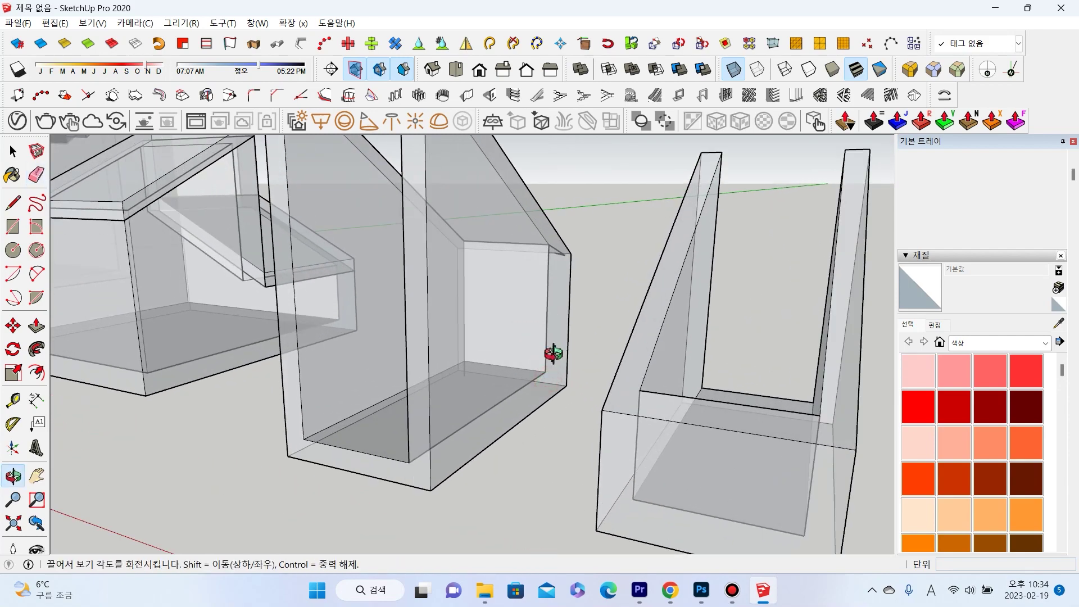
middle_drag(559, 356, 581, 294)
scroll(565, 235, up, 3)
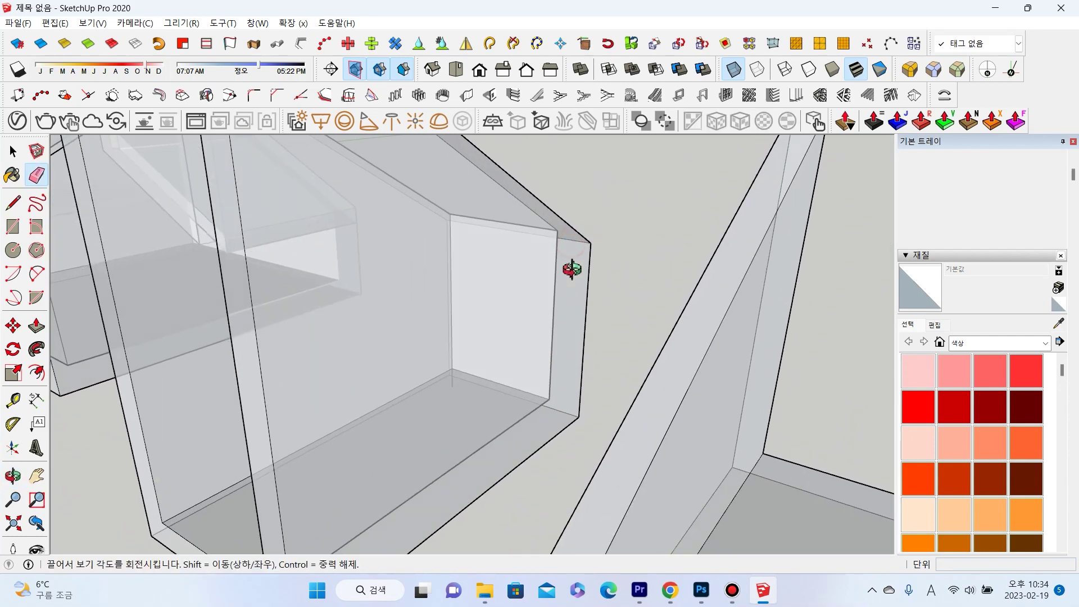
middle_drag(597, 254, 511, 325)
scroll(474, 313, down, 3)
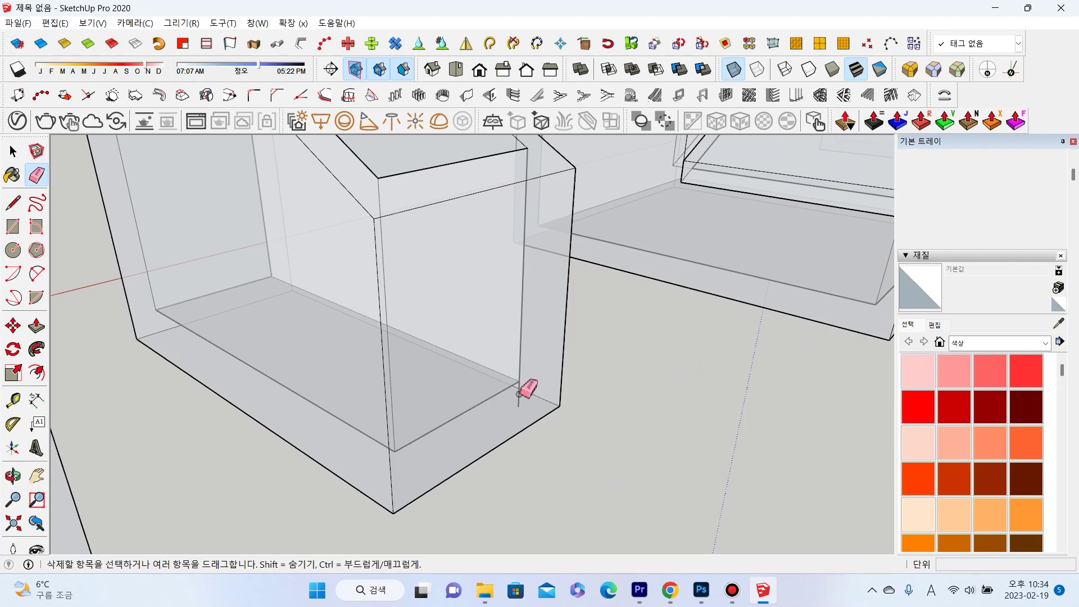
scroll(506, 382, down, 3)
scroll(482, 386, down, 2)
mouse_move(481, 386)
middle_down()
mouse_move(479, 289)
mouse_move(821, 242)
mouse_move(592, 340)
mouse_move(737, 323)
mouse_move(646, 314)
middle_up()
key(space)
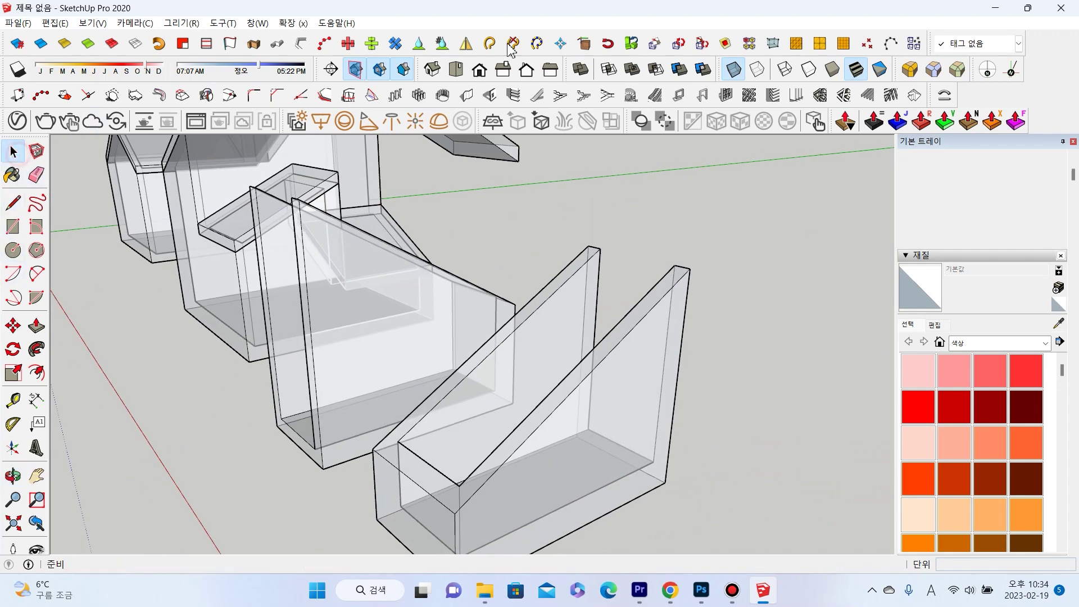
Turn off X-ray and make the right and left wall shells into separate groups.
click(725, 70)
mouse_move(713, 144)
middle_down()
mouse_move(585, 385)
mouse_move(601, 439)
mouse_move(589, 393)
middle_up()
triple_click(545, 378)
right_click(589, 393)
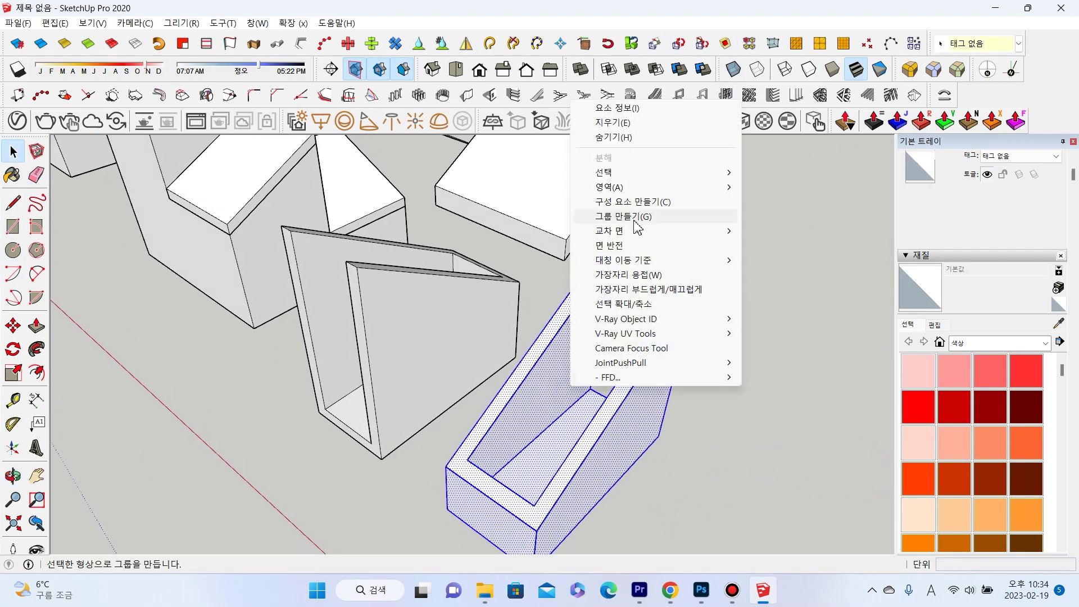
click(618, 212)
triple_click(434, 358)
right_click(434, 357)
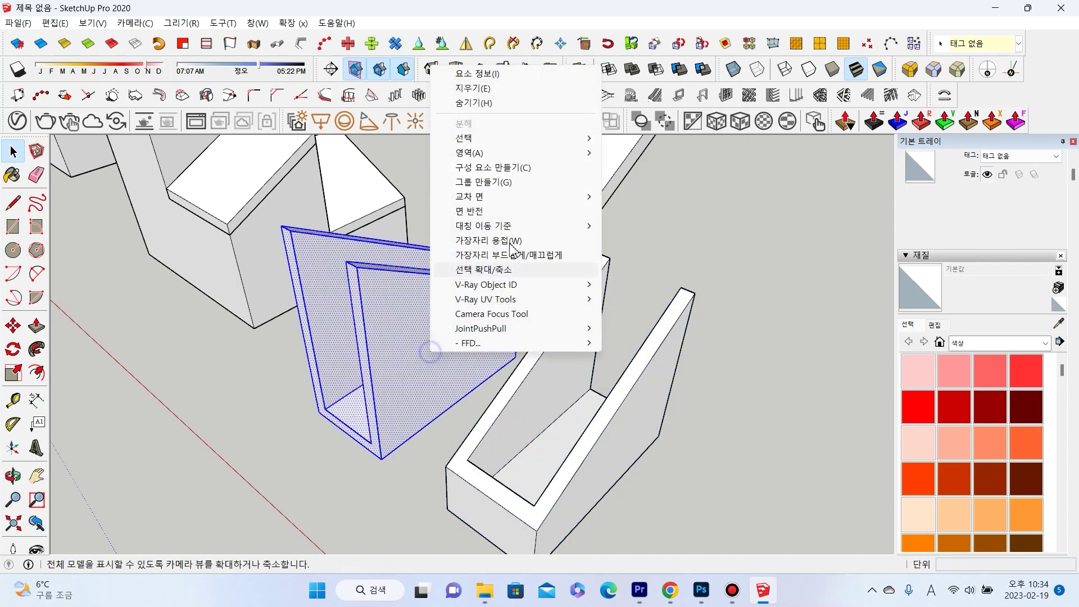
click(537, 189)
Draw a Tape Measure guide from the left frame's corner.
mouse_move(380, 453)
middle_down()
mouse_move(295, 451)
mouse_move(458, 386)
middle_up()
key(m)
scroll(499, 411, up, 2)
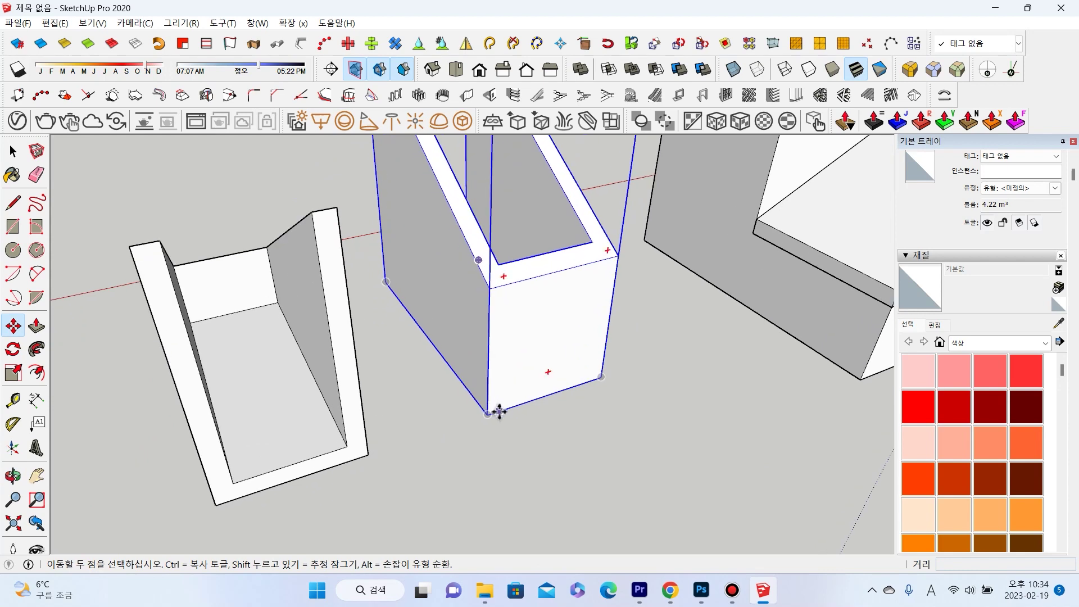
click(20, 402)
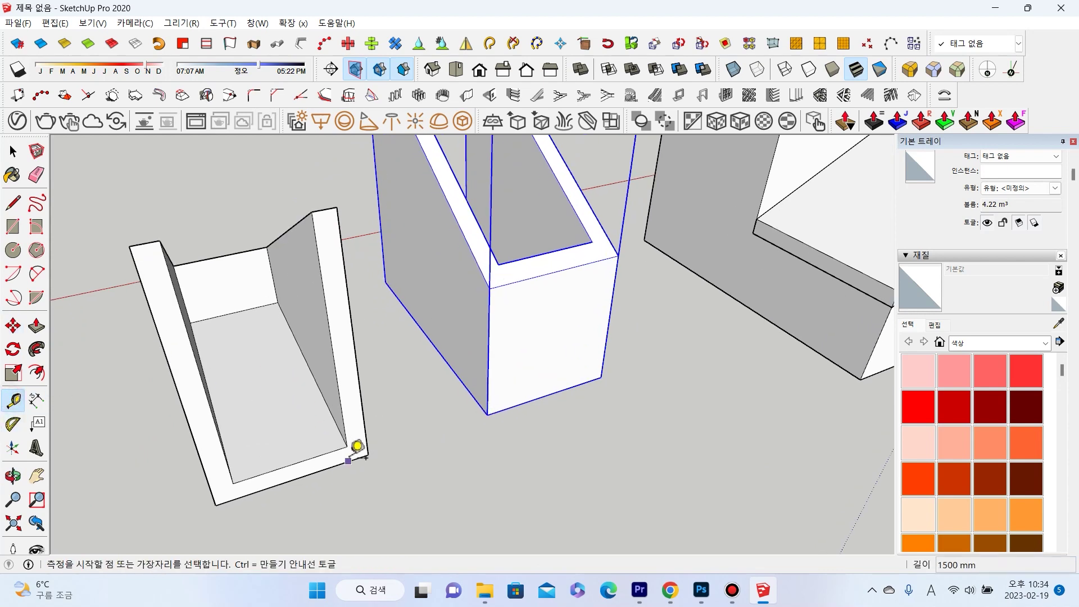
middle_drag(356, 445, 323, 344)
click(324, 392)
click(311, 363)
key(space)
Move one box group by its bottom corner onto the other frame's corner and select both.
click(13, 325)
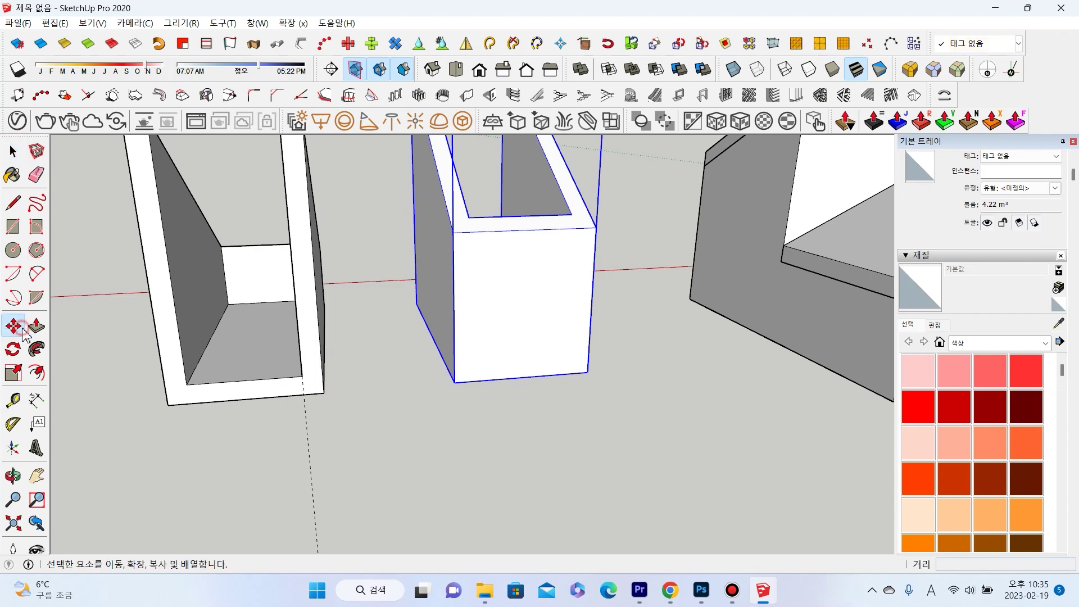
click(454, 382)
click(320, 395)
mouse_move(306, 392)
middle_down()
mouse_move(325, 390)
mouse_move(277, 357)
mouse_move(267, 368)
mouse_move(530, 349)
mouse_move(195, 305)
middle_up()
click(14, 153)
mouse_move(132, 222)
middle_down()
mouse_move(587, 380)
mouse_move(523, 371)
middle_up()
shift+click(633, 390)
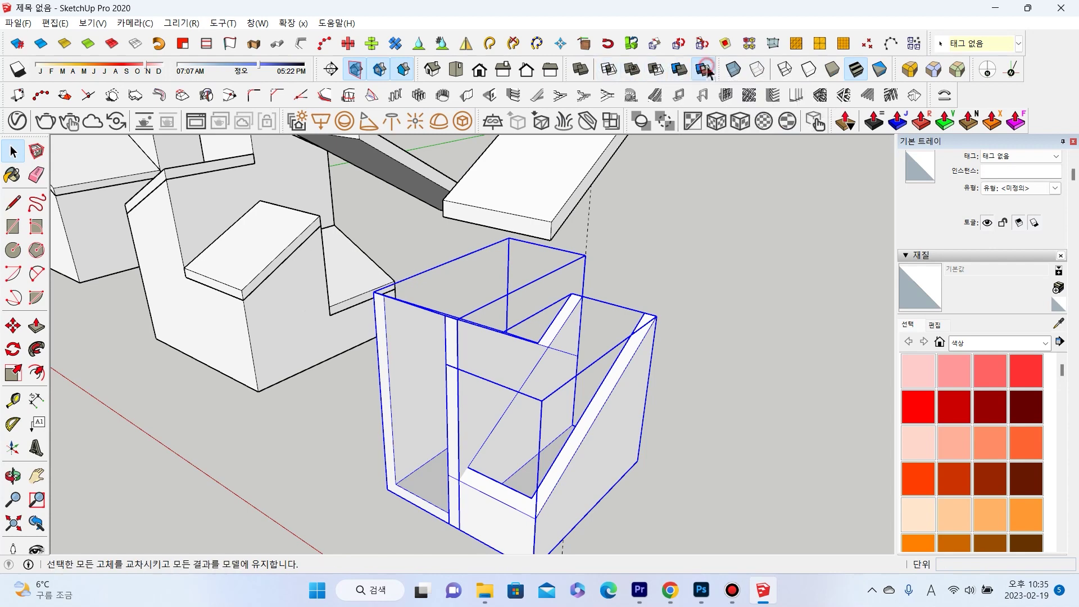
Trim the overlapping box groups with Solid Tools and inspect the trimmed walls.
click(679, 75)
click(654, 347)
mouse_move(549, 381)
middle_down()
mouse_move(337, 433)
mouse_move(337, 414)
mouse_move(226, 386)
middle_up()
scroll(326, 374, up, 3)
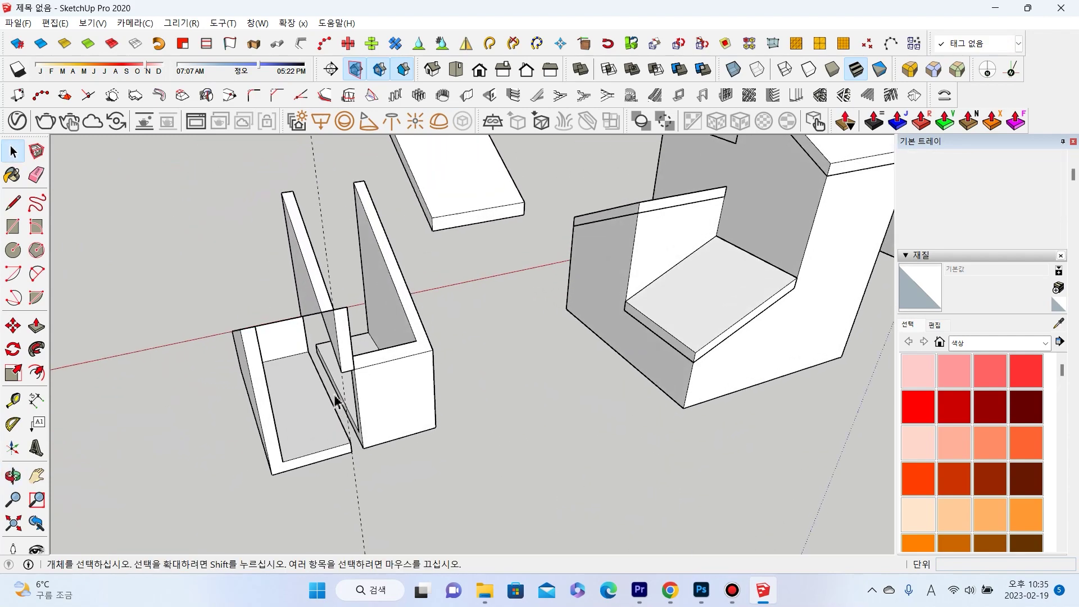
scroll(314, 395, up, 3)
mouse_move(315, 395)
middle_down()
mouse_move(624, 402)
mouse_move(658, 370)
mouse_move(614, 385)
mouse_move(596, 407)
middle_up()
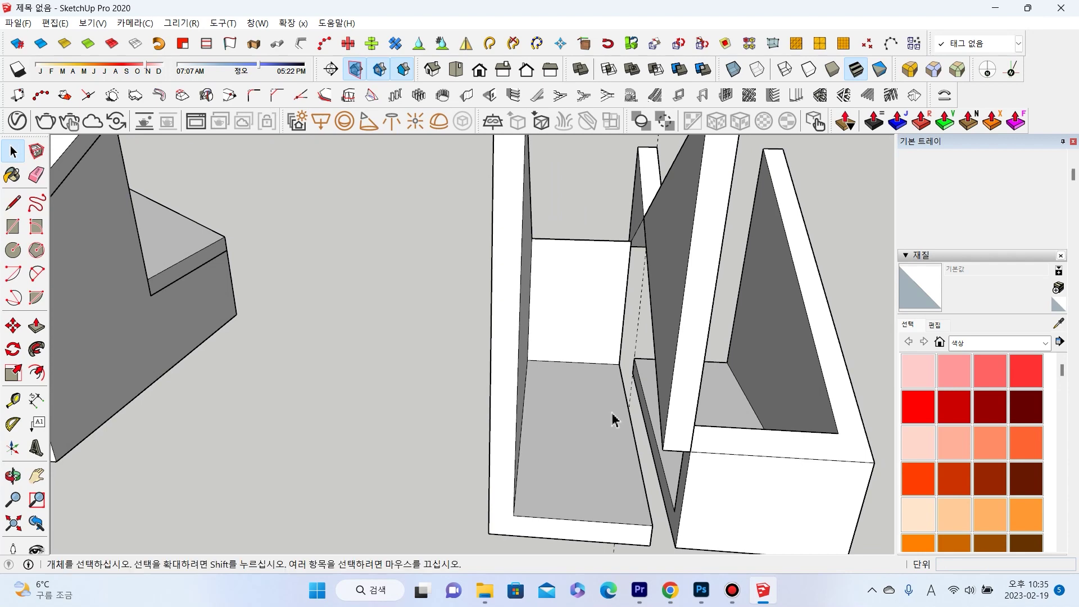
Inside the inner wall group, extend the narrow bottom strip face by 200 mm.
click(663, 489)
scroll(664, 490, up, 1)
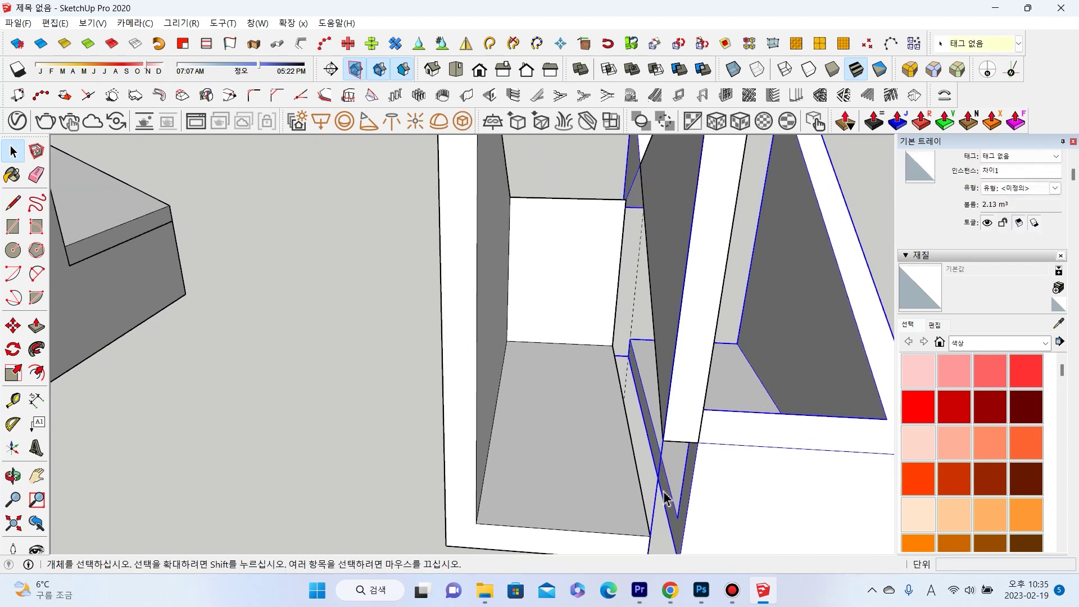
scroll(664, 491, up, 2)
scroll(666, 493, up, 2)
scroll(666, 494, down, 3)
double_click(681, 494)
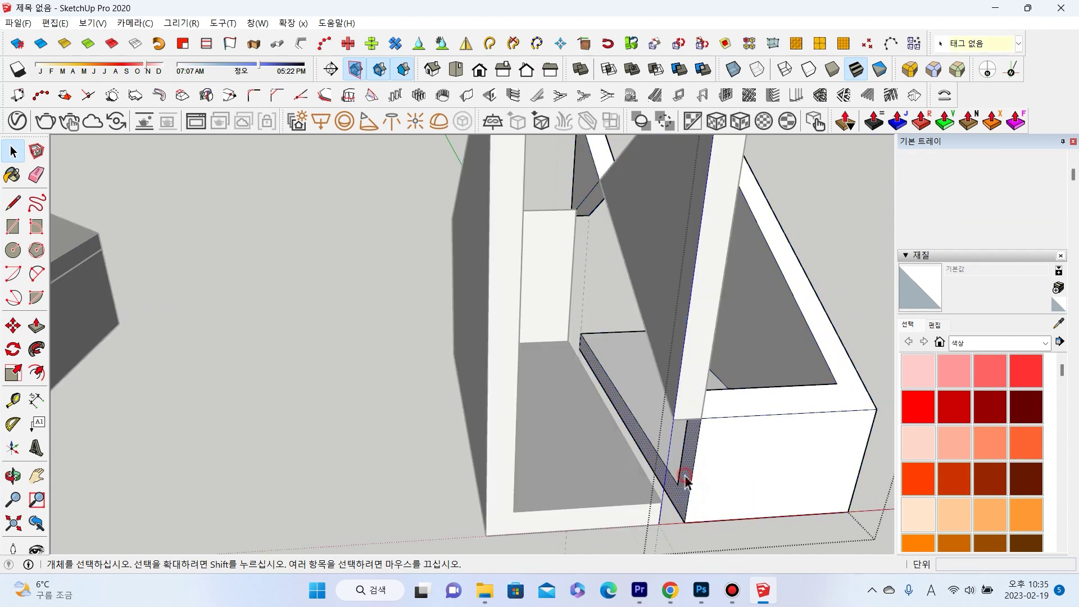
click(685, 481)
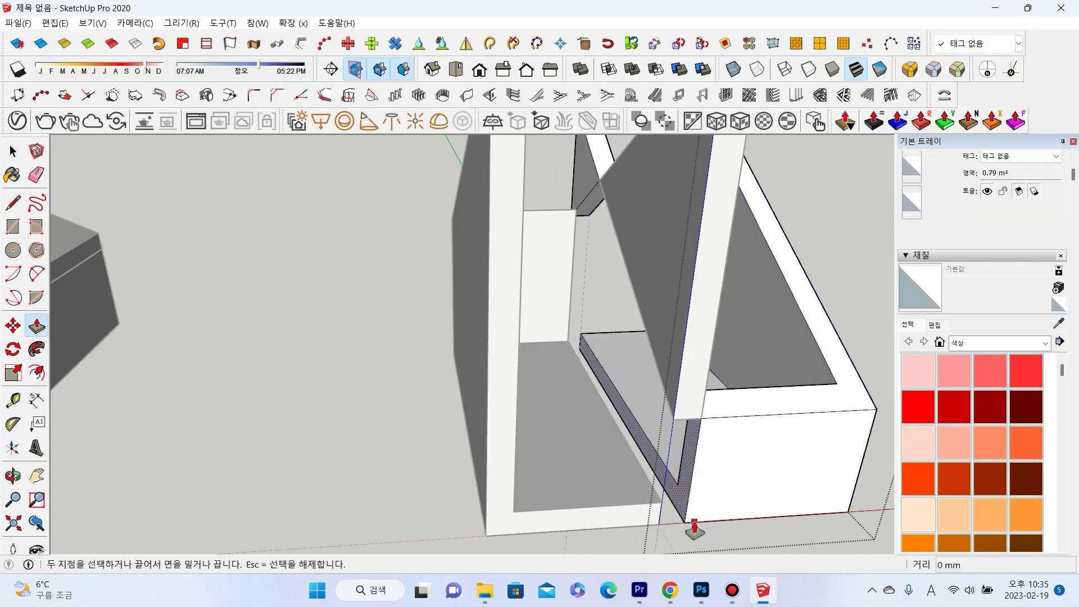
middle_drag(677, 494, 501, 438)
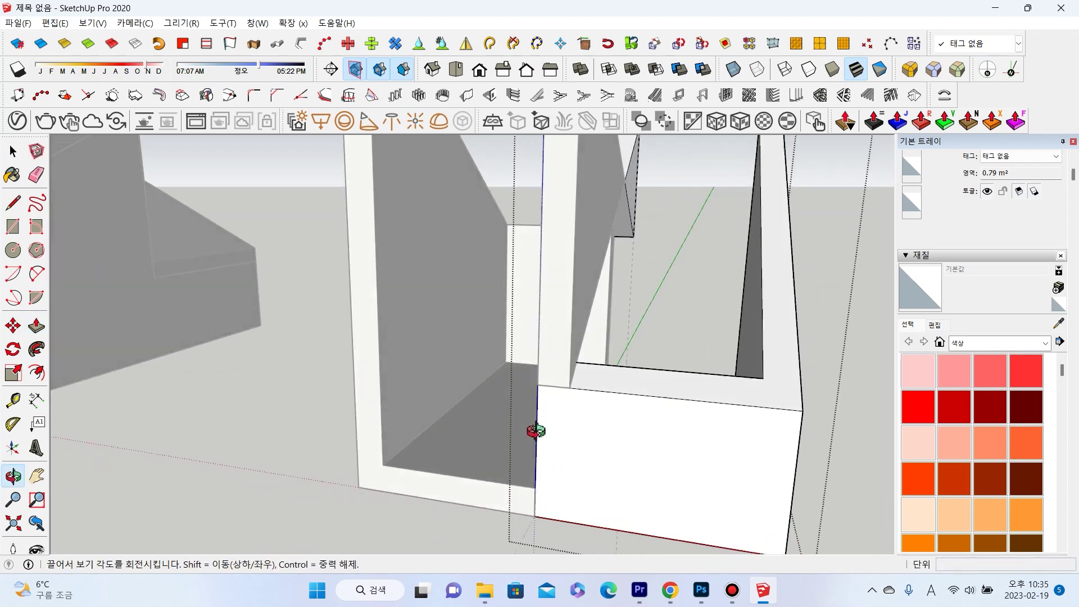
drag(501, 438, 566, 433)
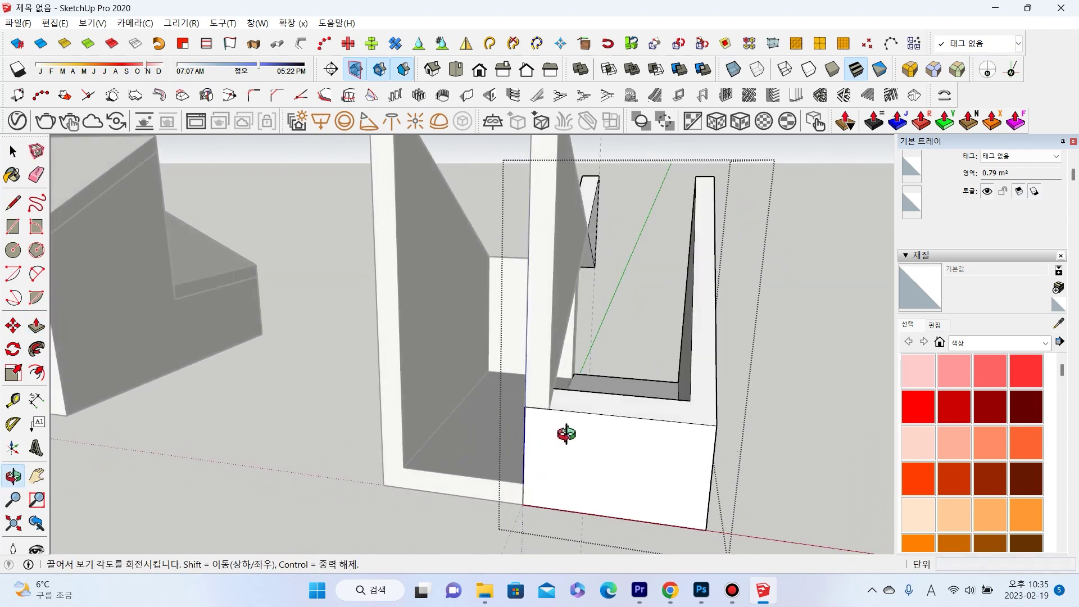
middle_drag(566, 433, 566, 434)
mouse_move(234, 306)
middle_down()
mouse_move(350, 414)
mouse_move(498, 419)
mouse_move(120, 438)
mouse_move(313, 374)
mouse_move(335, 272)
middle_up()
key(space)
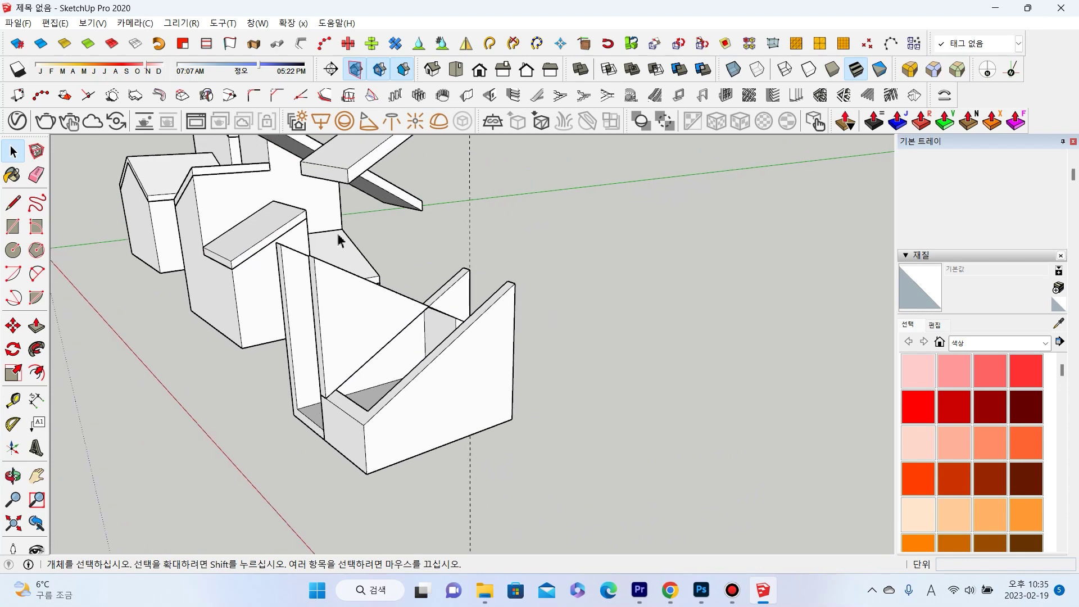
Copy the thick roof slab onto the new house with a Ctrl move.
click(349, 178)
middle_drag(348, 179, 354, 216)
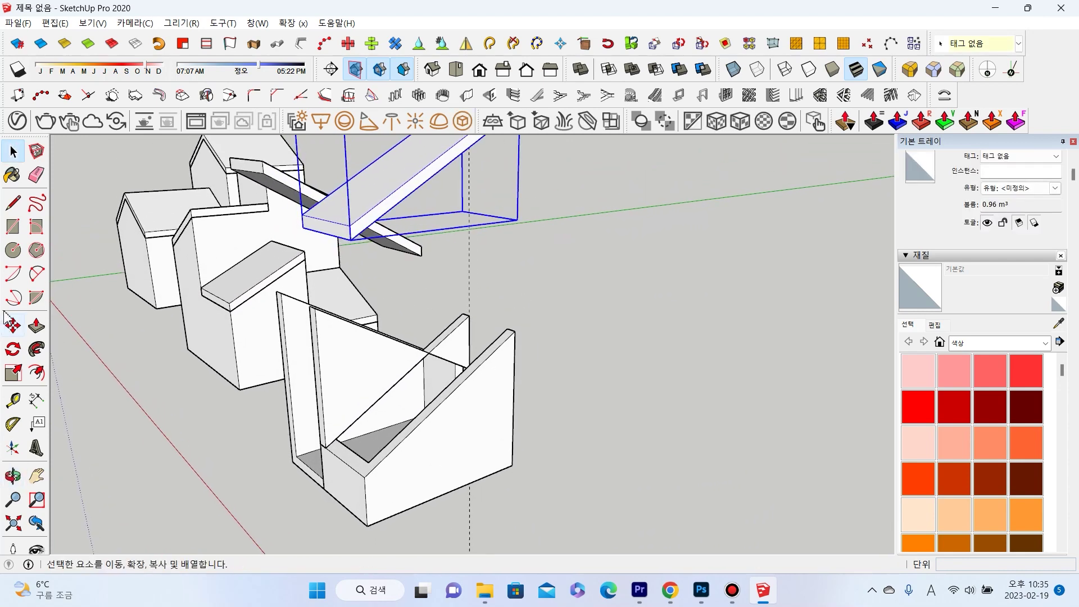
click(12, 328)
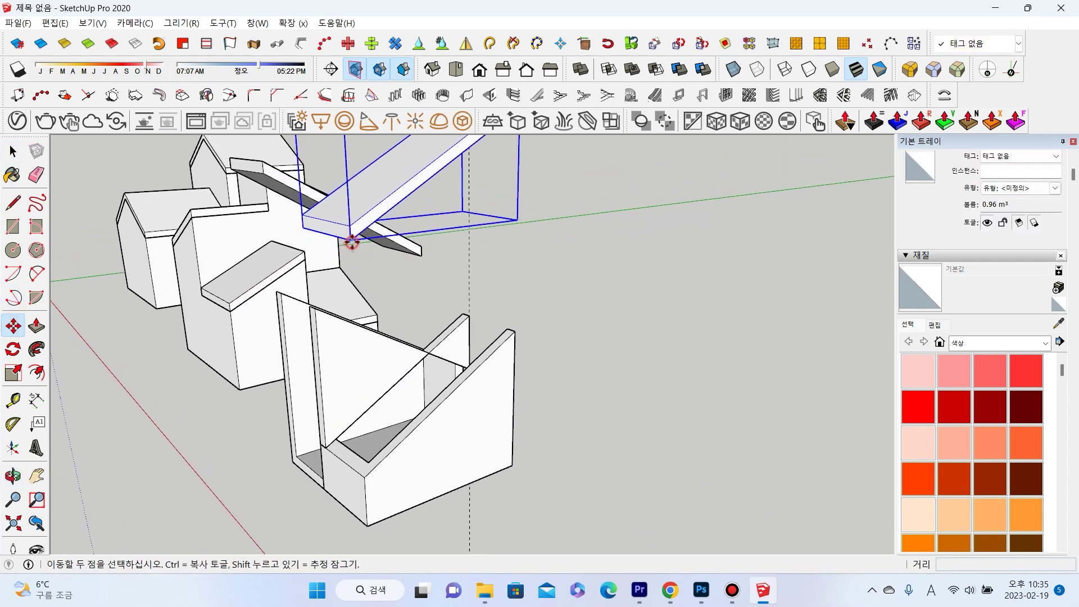
click(351, 241)
key(ctrl)
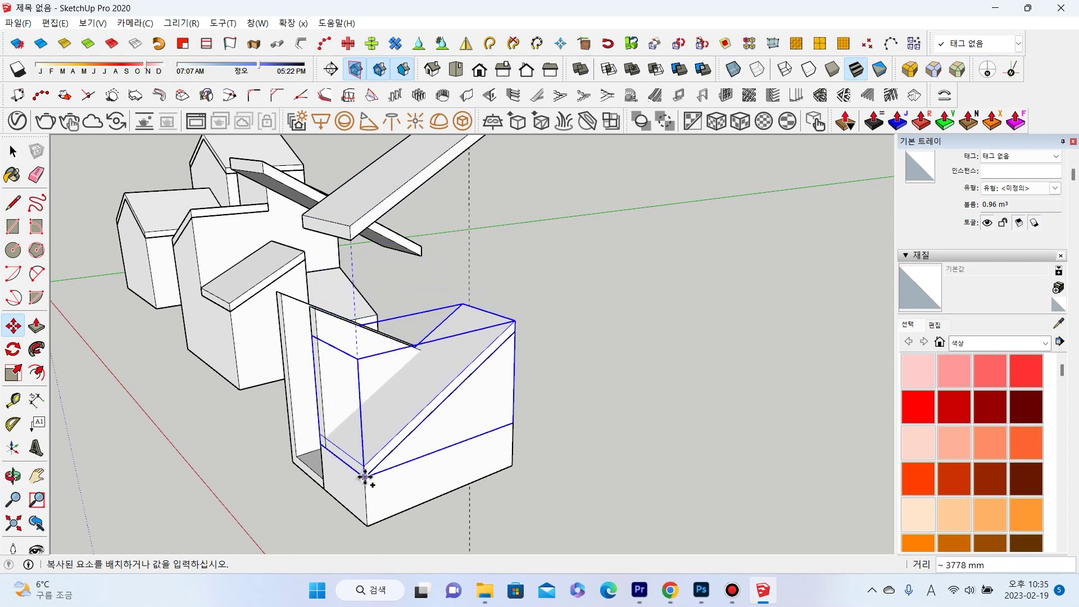
click(365, 476)
scroll(349, 409, up, 1)
key(space)
Subtract the roof copy from the adjacent box group using Solid Tools.
shift+click(380, 354)
middle_drag(480, 307, 488, 221)
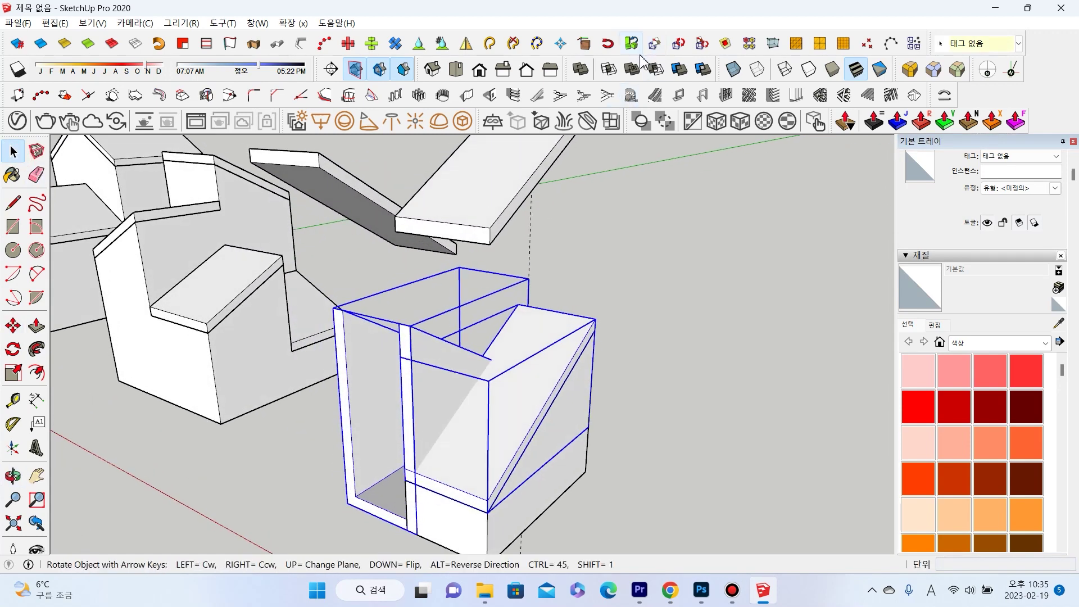
click(656, 69)
mouse_move(542, 318)
middle_down()
mouse_move(429, 289)
mouse_move(260, 308)
middle_up()
mouse_move(451, 291)
middle_down()
mouse_move(563, 255)
mouse_move(841, 227)
mouse_move(566, 306)
mouse_move(433, 306)
mouse_move(326, 284)
middle_up()
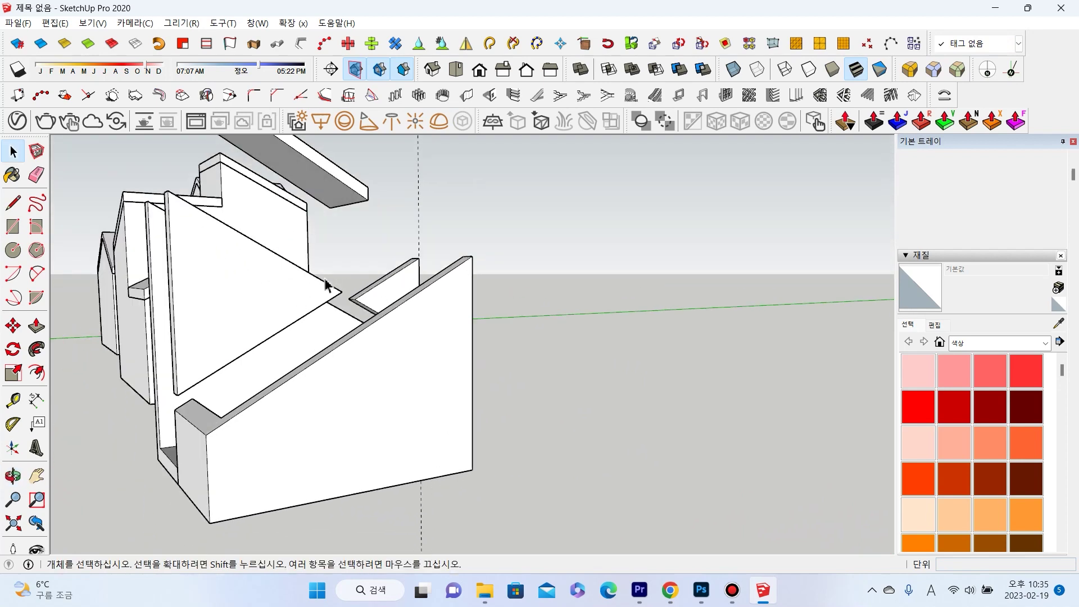
Select the slanted roof piece left by the subtraction and grab it by its corner.
middle_drag(223, 378, 371, 281)
click(371, 281)
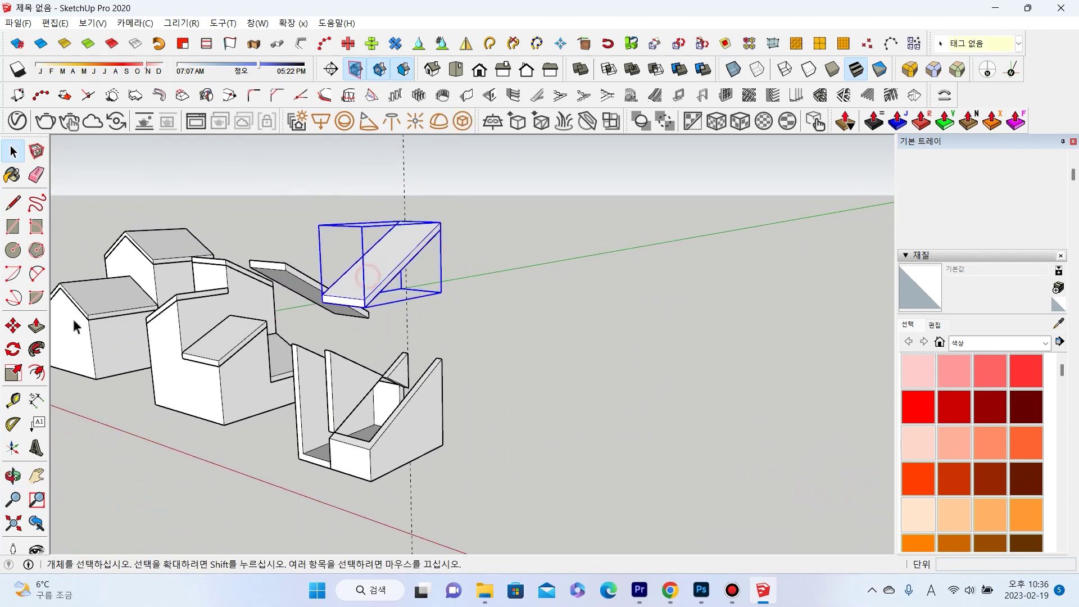
click(15, 329)
scroll(348, 314, up, 2)
click(368, 304)
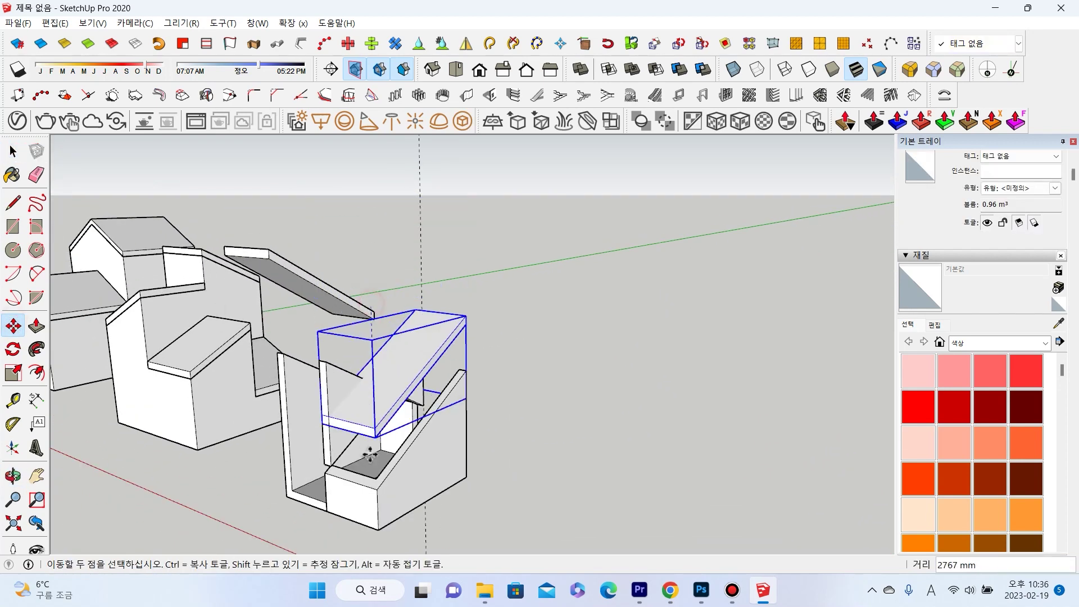
middle_drag(339, 436, 63, 258)
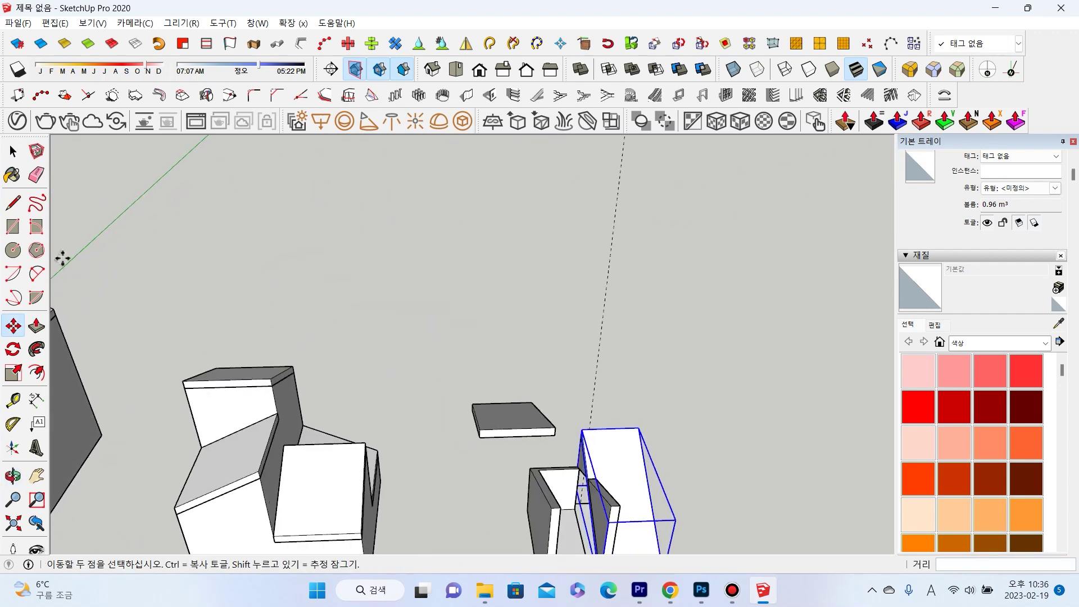
click(15, 153)
middle_drag(549, 436, 308, 298)
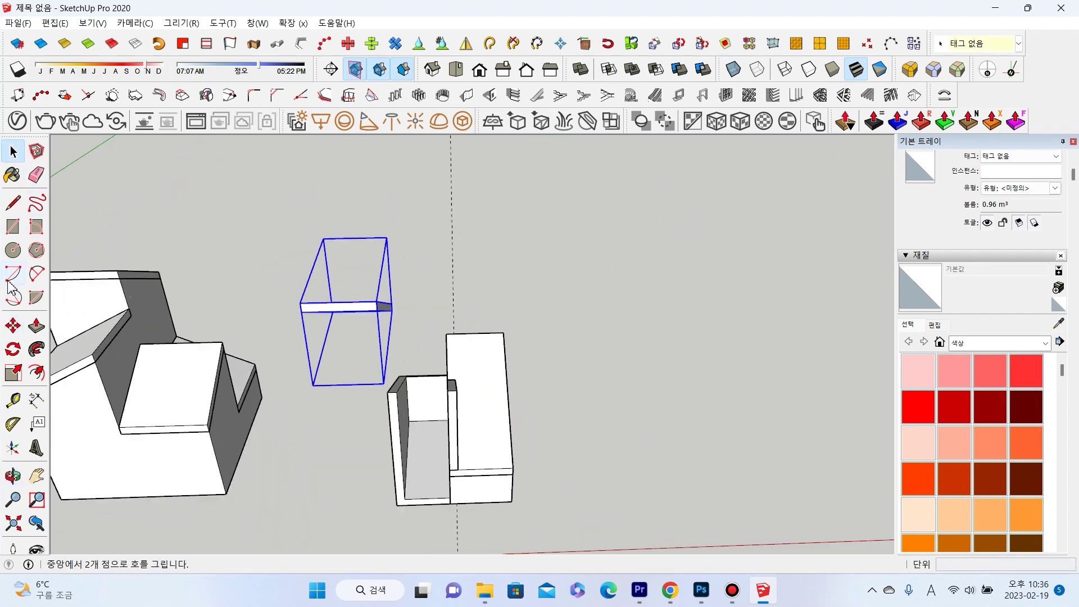
Set the roof piece onto the house's sloped walls and check the finished house.
click(15, 329)
scroll(388, 310, up, 2)
click(381, 317)
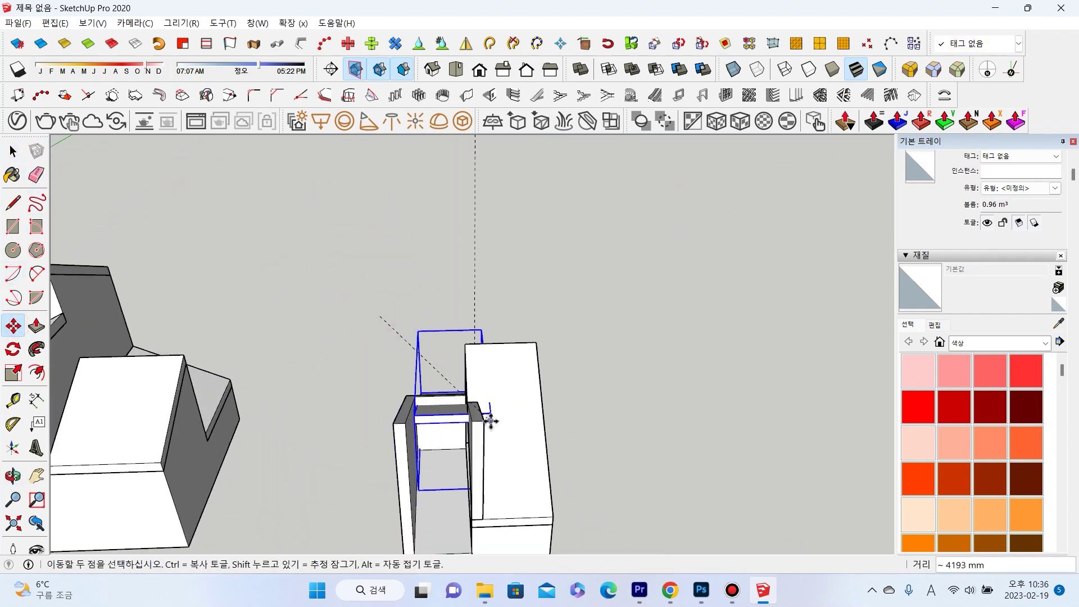
scroll(502, 420, down, 5)
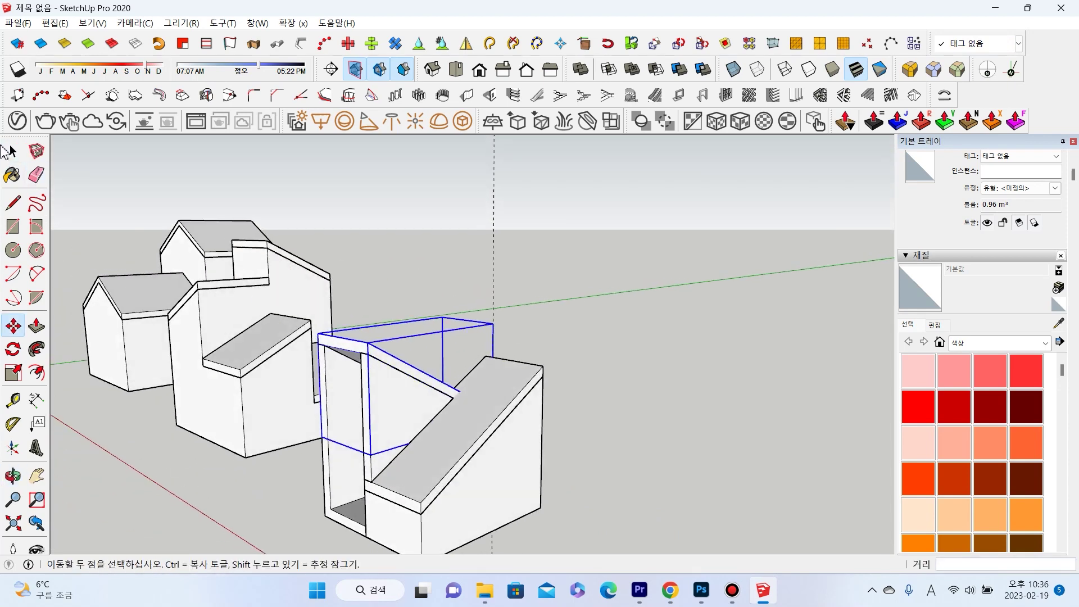
key(space)
click(563, 303)
middle_drag(564, 371, 579, 325)
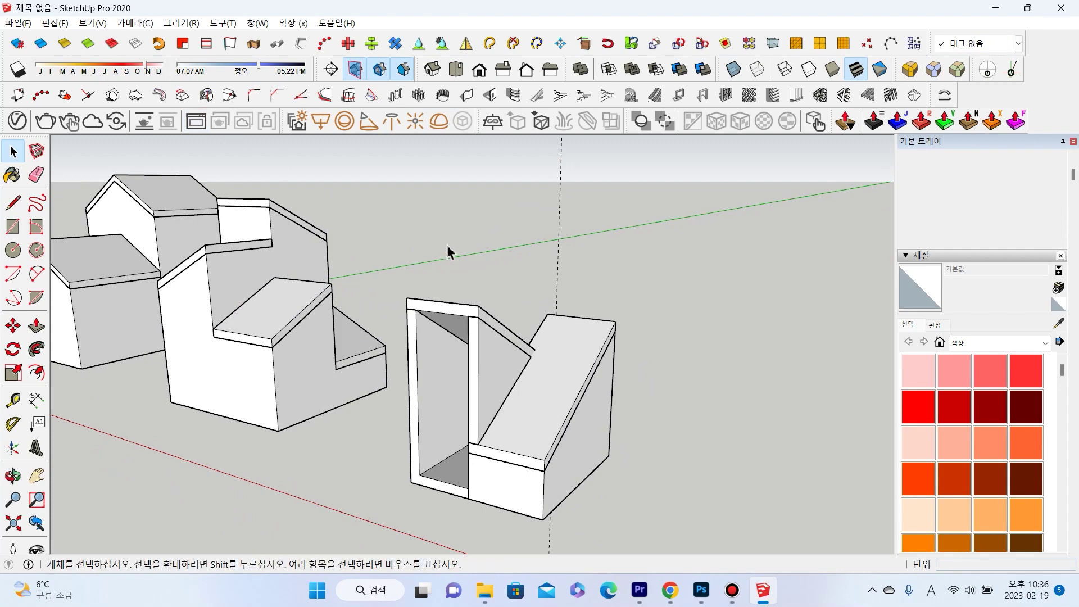
middle_drag(447, 252, 436, 217)
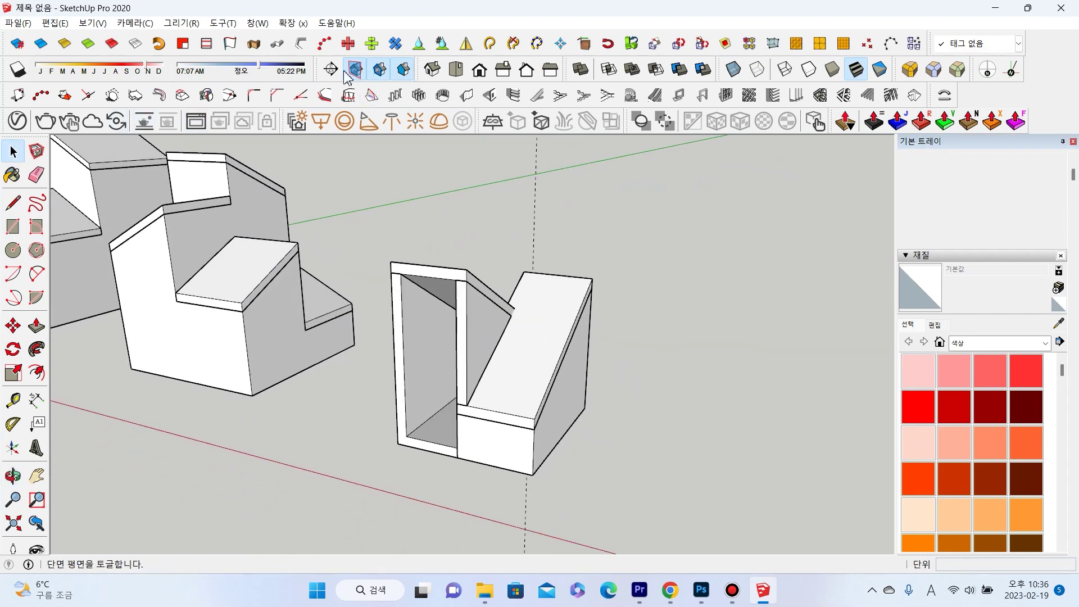
Add a section plane through the house and shift it 1000 mm over.
click(331, 69)
click(561, 382)
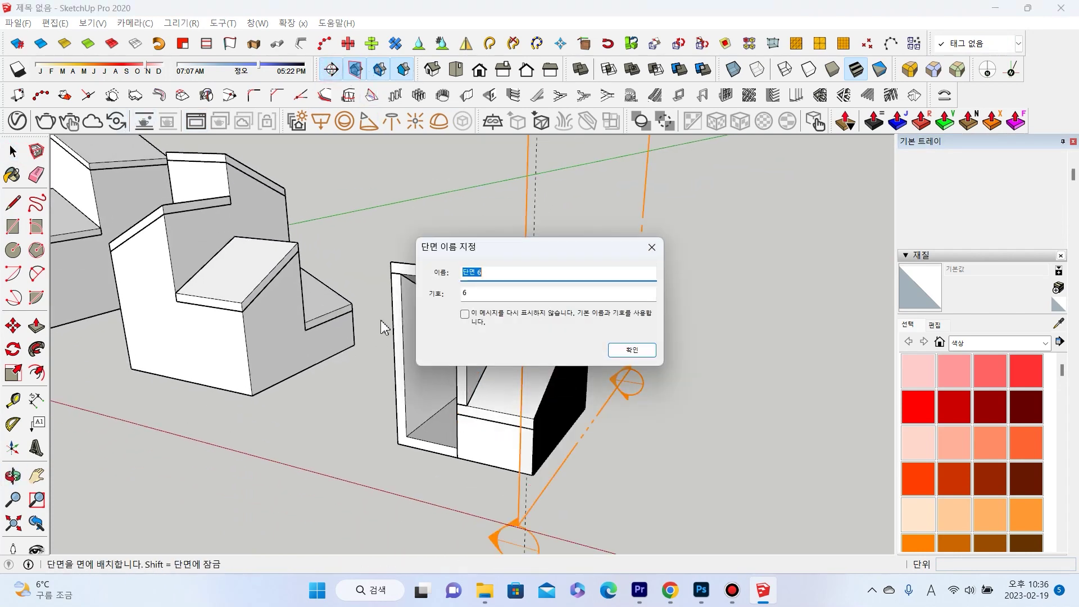
click(634, 350)
key(m)
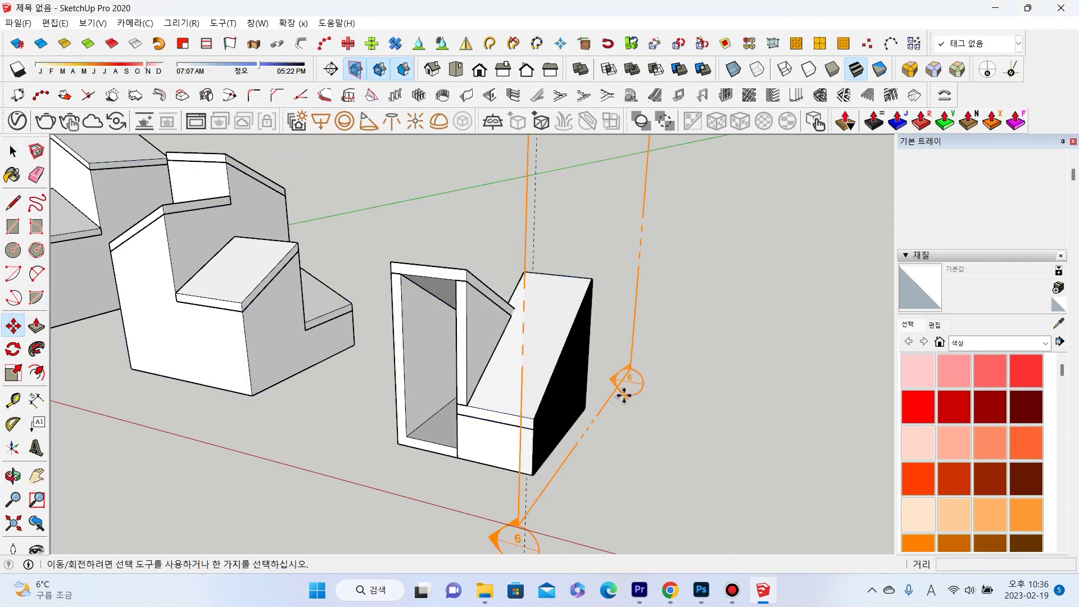
click(624, 396)
click(596, 384)
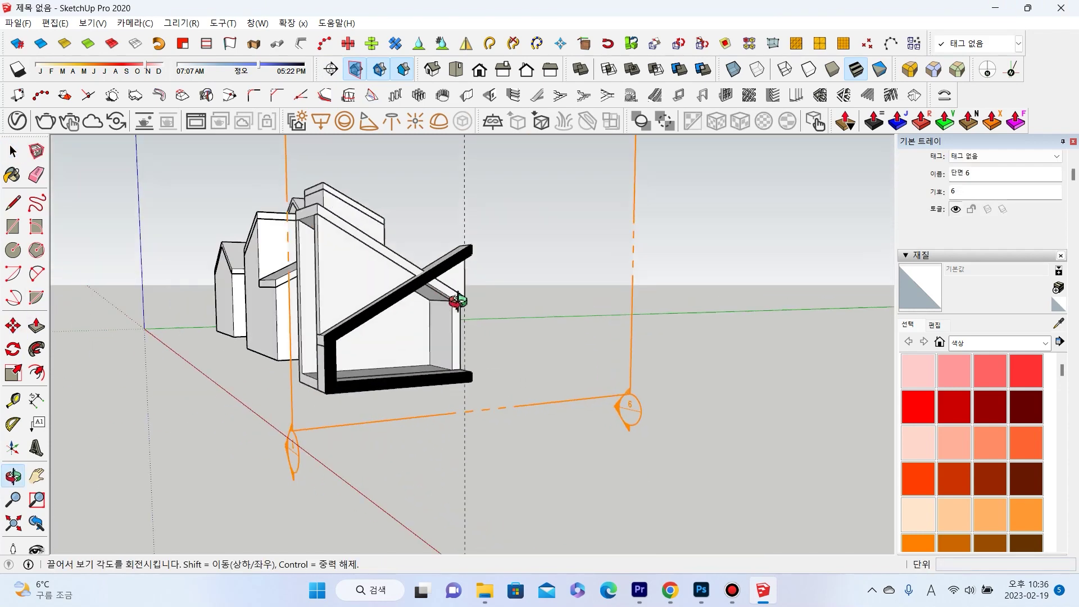
Turn off the active section cut and view all three models whole.
click(13, 151)
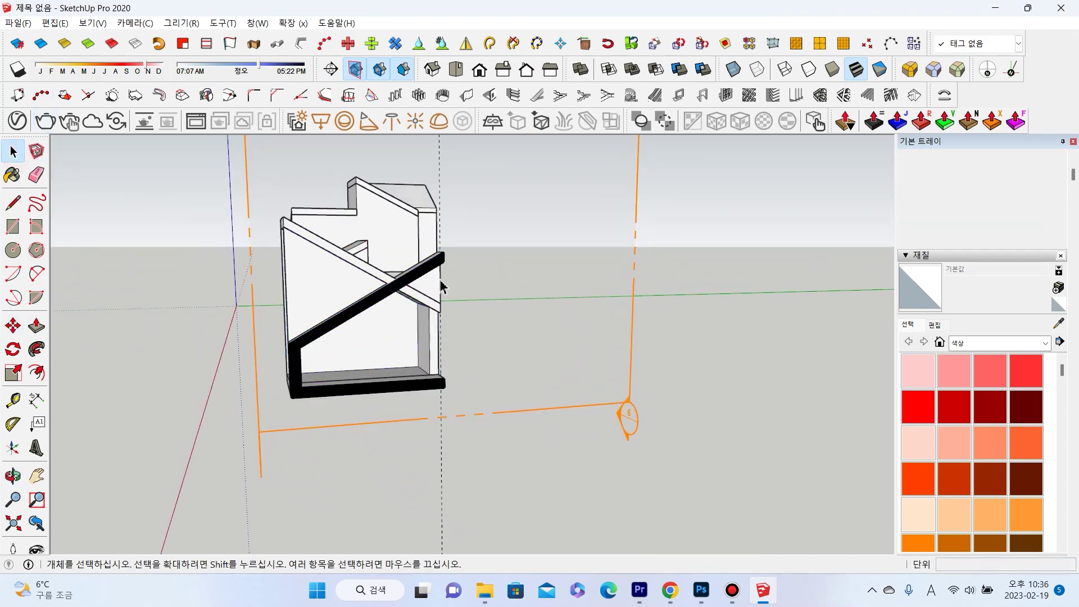
click(496, 263)
click(798, 299)
mouse_move(798, 300)
middle_down()
mouse_move(703, 320)
mouse_move(703, 429)
middle_up()
double_click(655, 366)
click(626, 244)
mouse_move(583, 218)
middle_down()
mouse_move(577, 257)
mouse_move(676, 299)
middle_up()
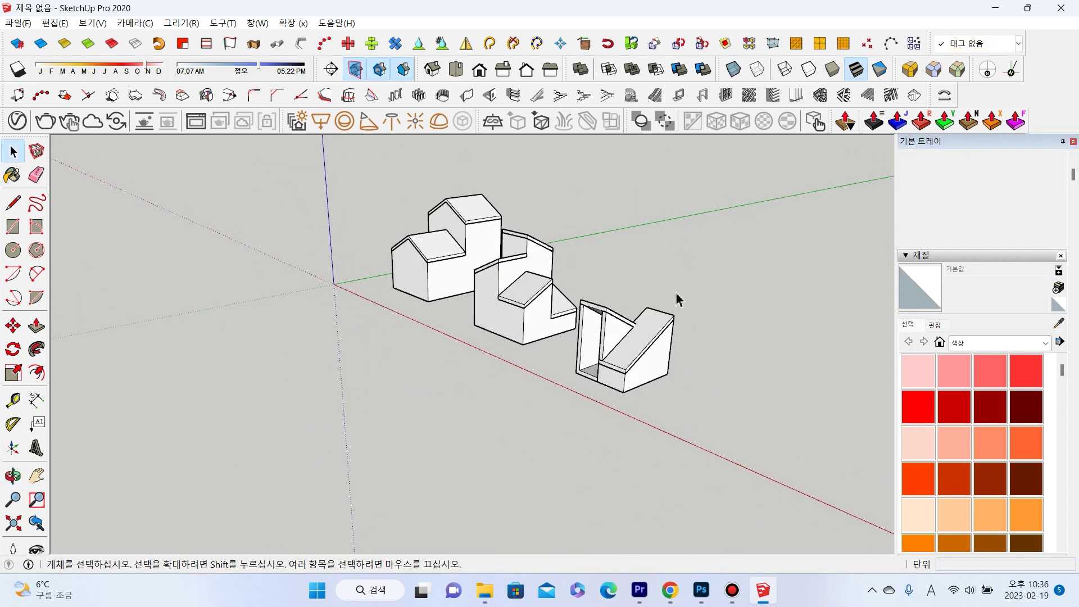
mouse_move(652, 330)
middle_down()
mouse_move(669, 414)
mouse_move(585, 361)
middle_up()
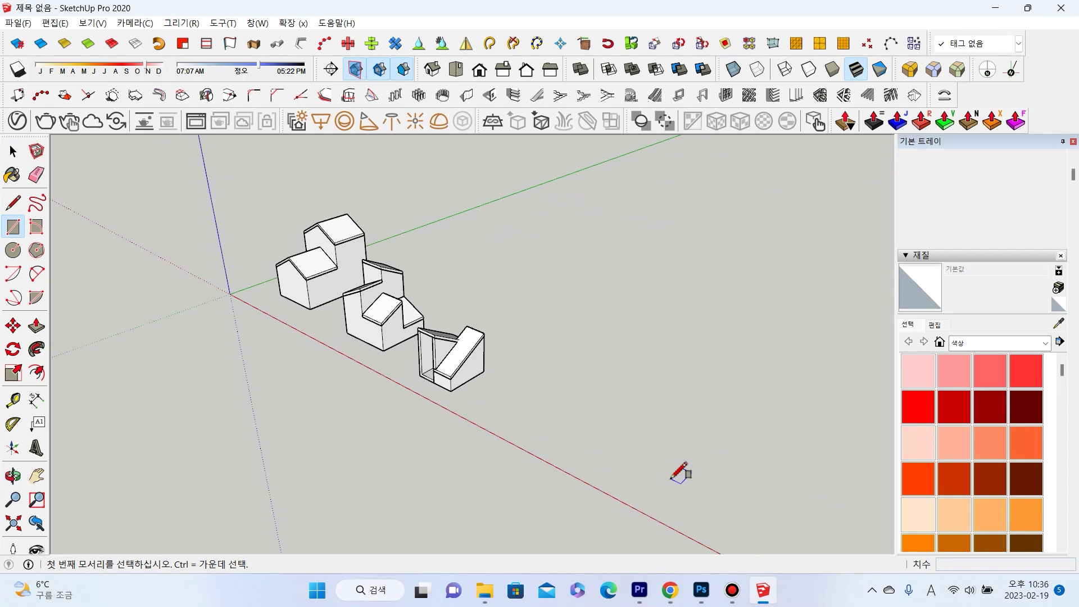
Draw a 4600 by 2800 mm rectangle in the open space beside the models.
mouse_move(650, 448)
middle_down()
mouse_move(706, 482)
mouse_move(646, 404)
middle_up()
click(638, 413)
text(4600,28)
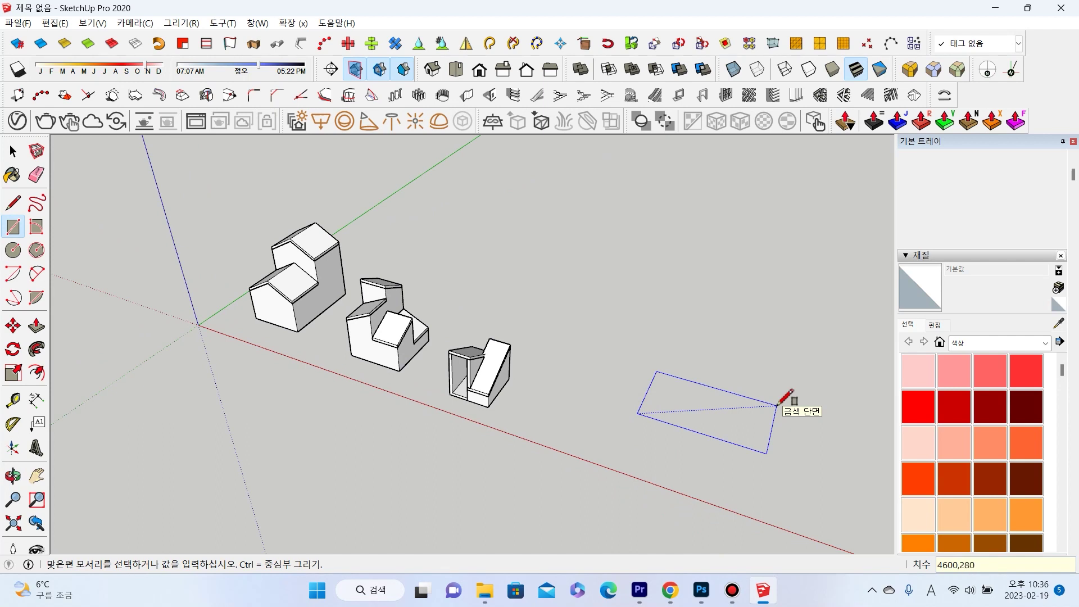
text(0)
key(Return)
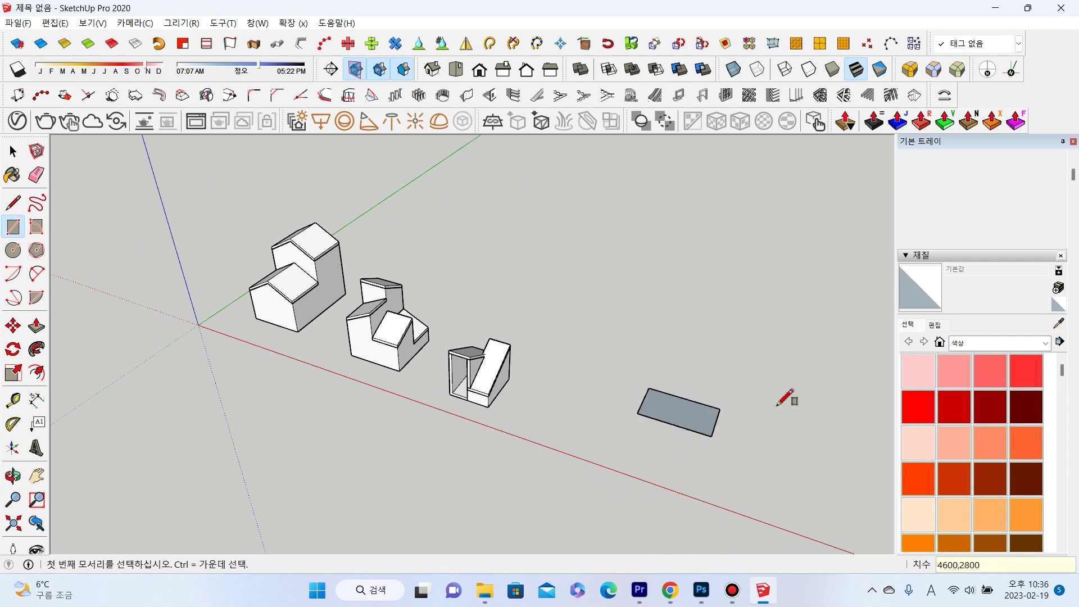
Push/Pull the rectangle up 2100 mm into a box.
click(36, 337)
scroll(765, 422, up, 3)
click(663, 441)
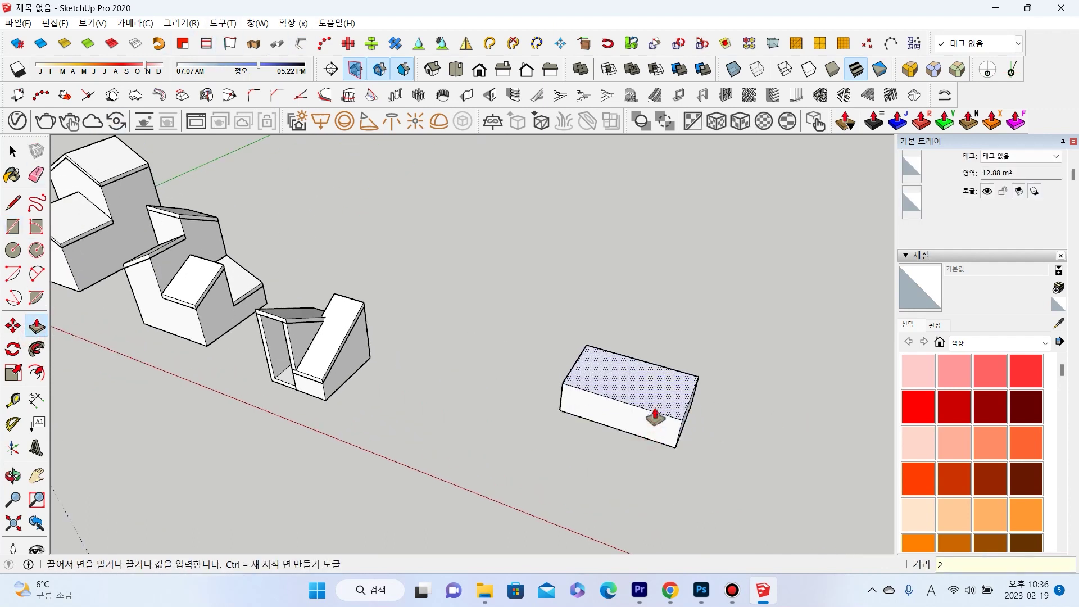
text(100)
key(Return)
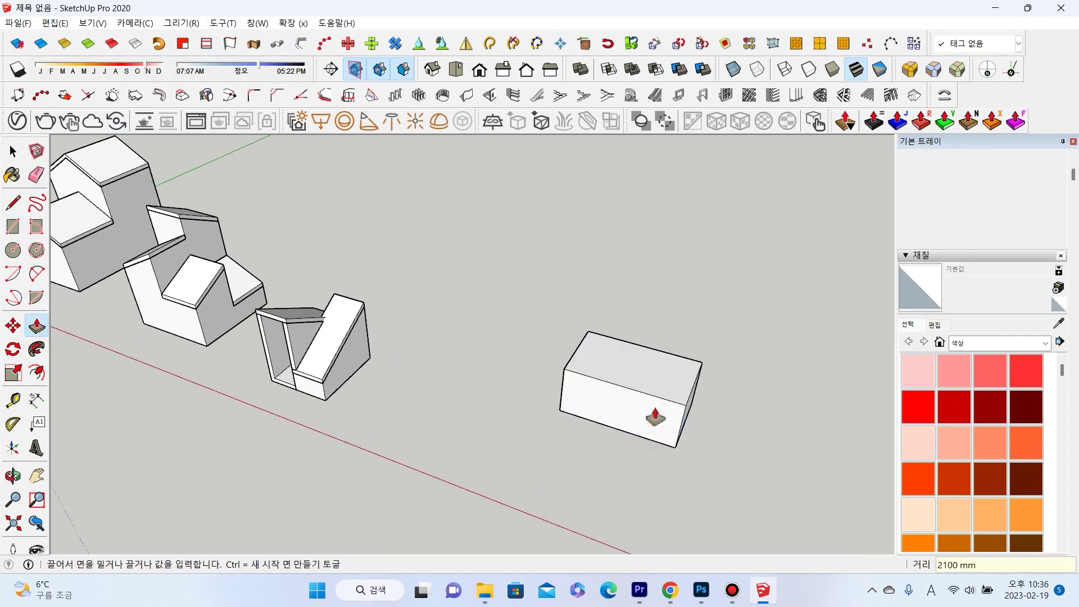
click(13, 227)
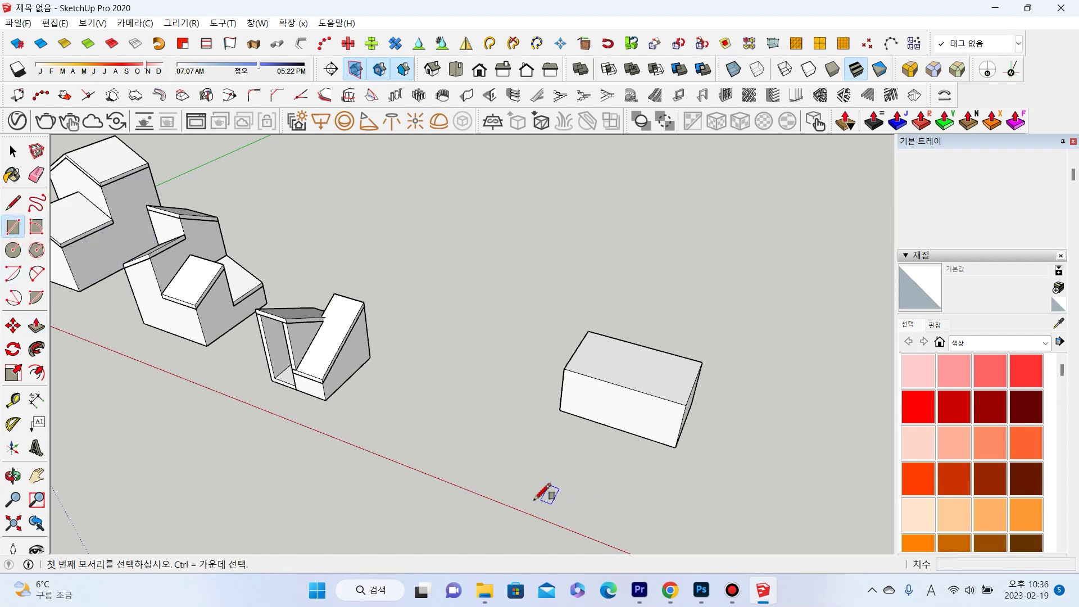
Draw a 2000 × 1500 mm rectangle beside the first box and pull it up 2700 mm.
click(535, 499)
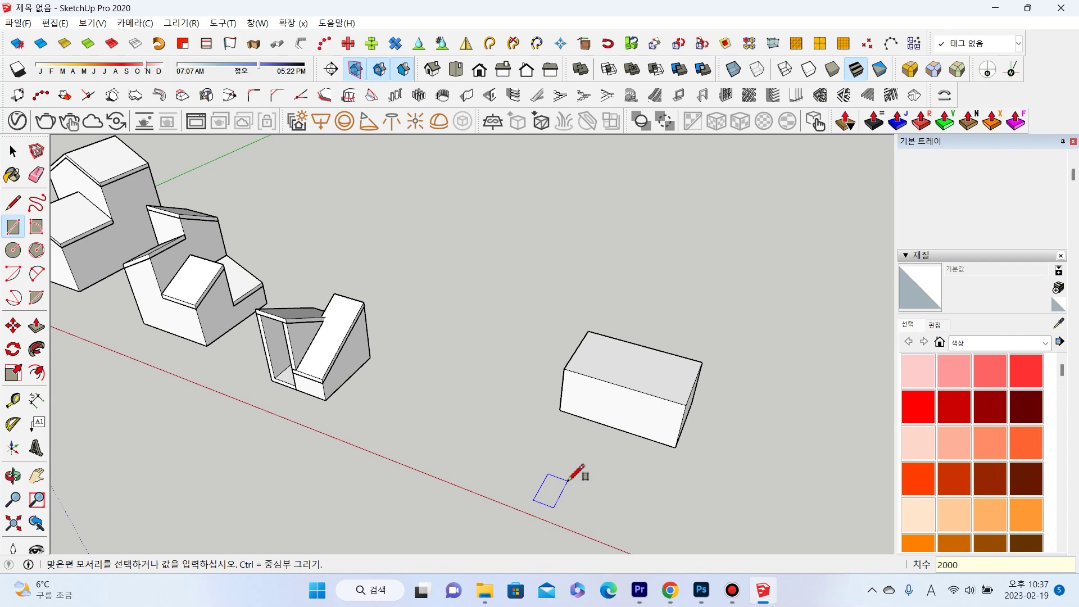
text(2000,1500)
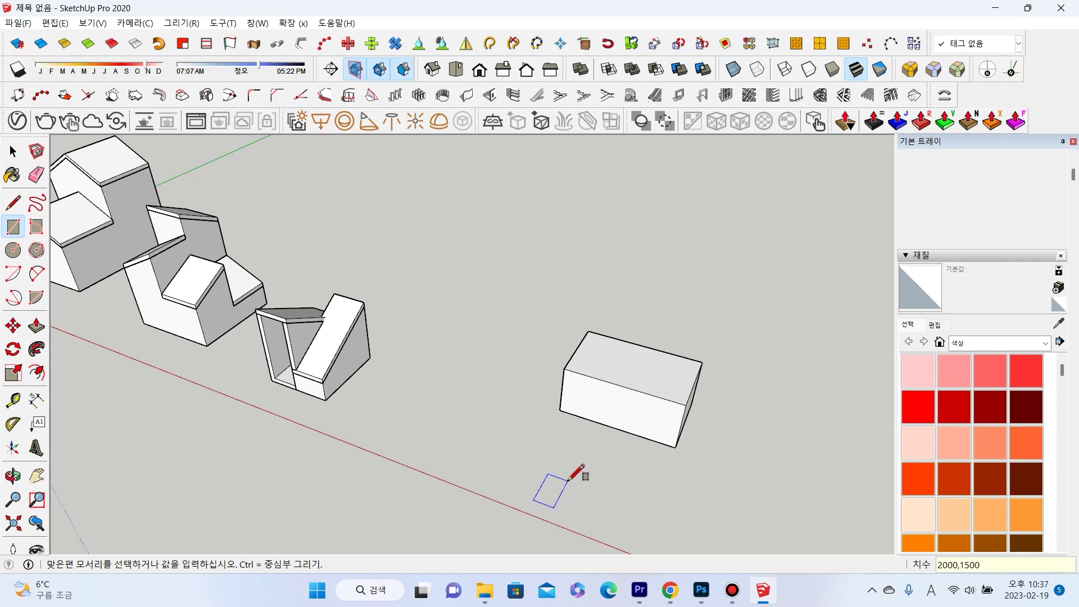
key(Return)
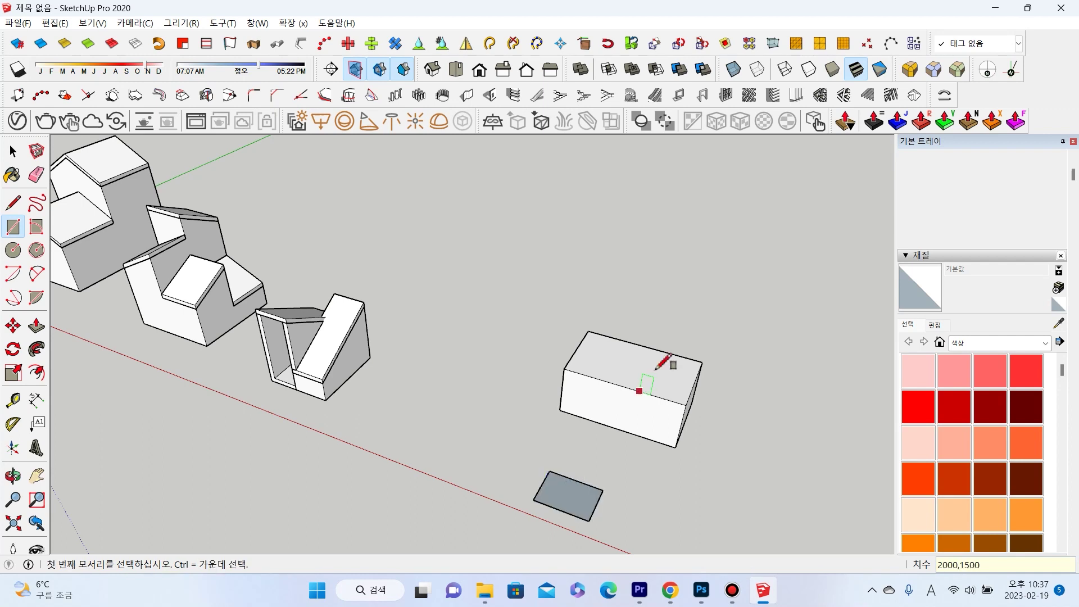
click(36, 326)
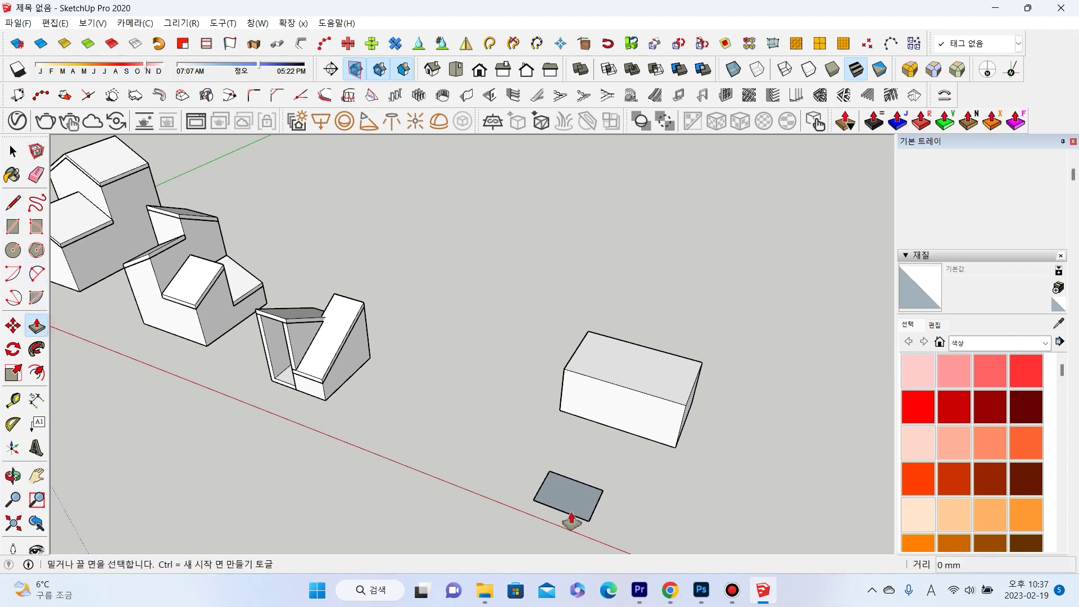
click(567, 509)
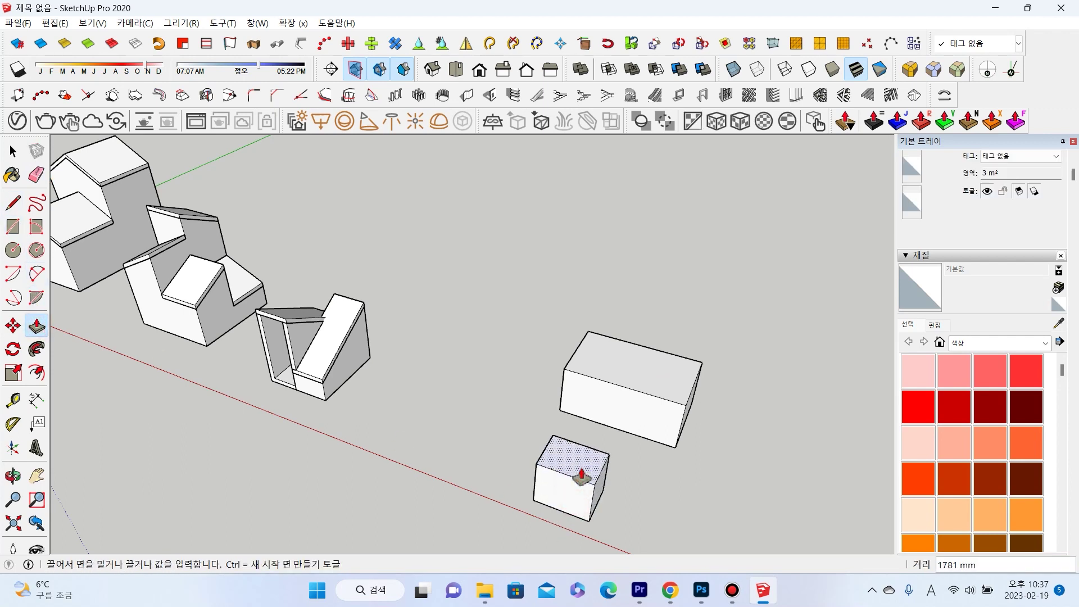
text(2700)
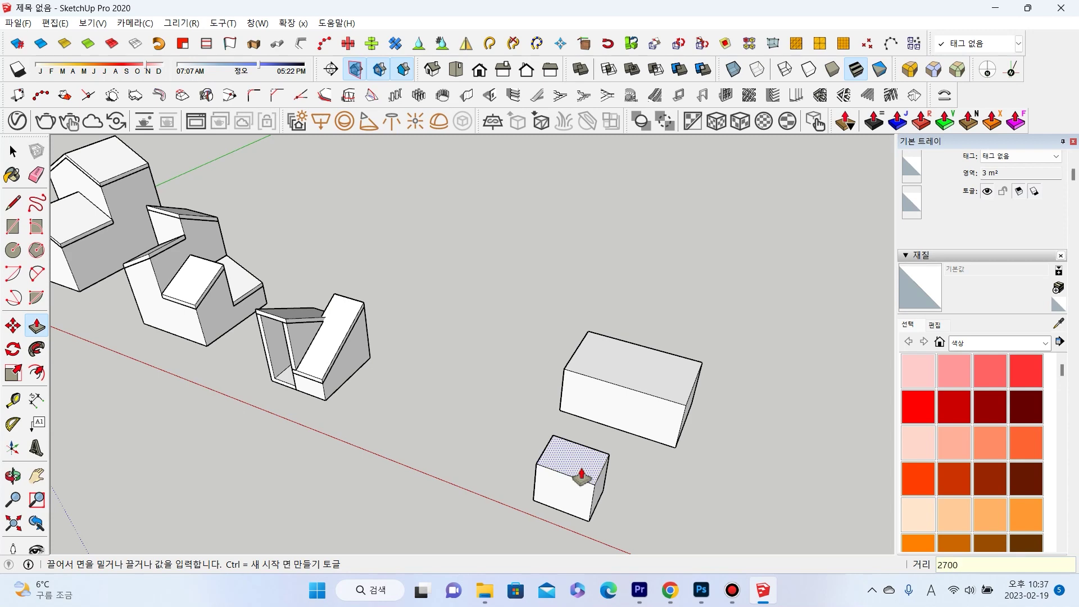
key(Return)
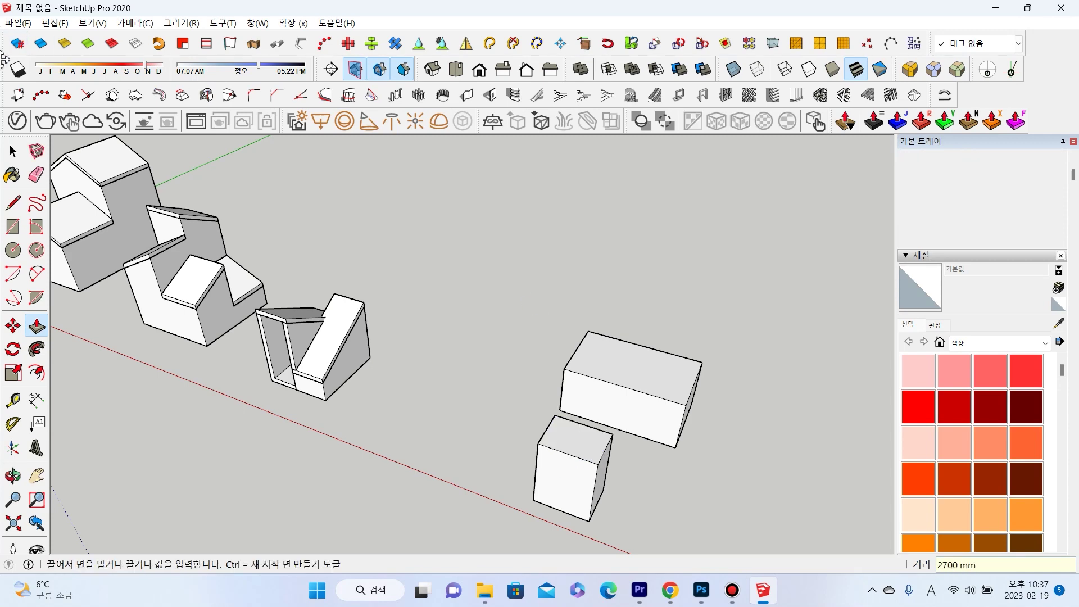
click(13, 159)
Select the whole small box and move it toward the large box.
middle_drag(573, 385, 412, 352)
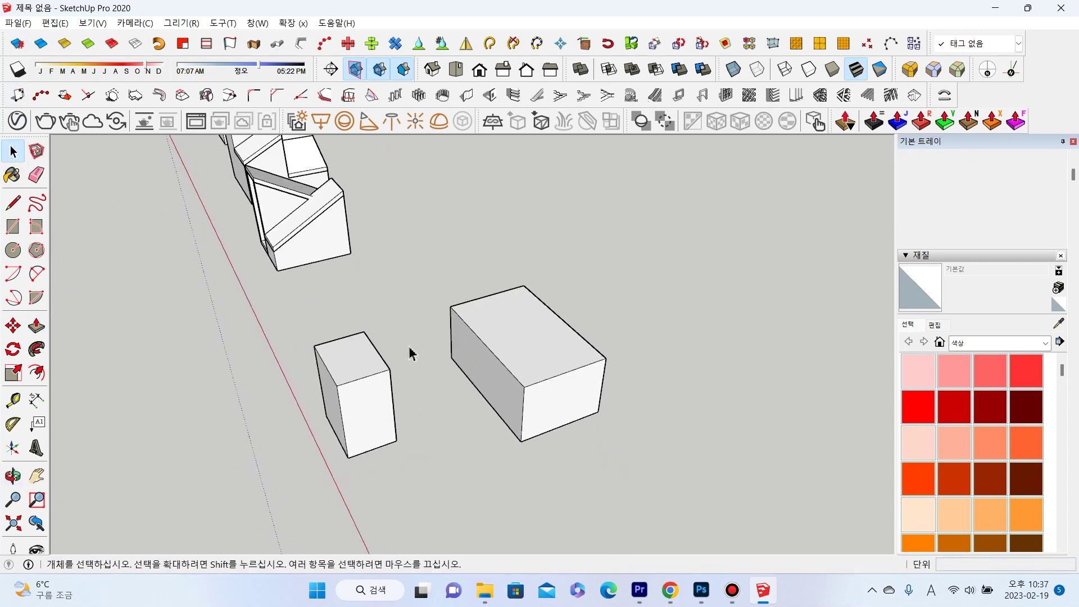
triple_click(346, 361)
key(p)
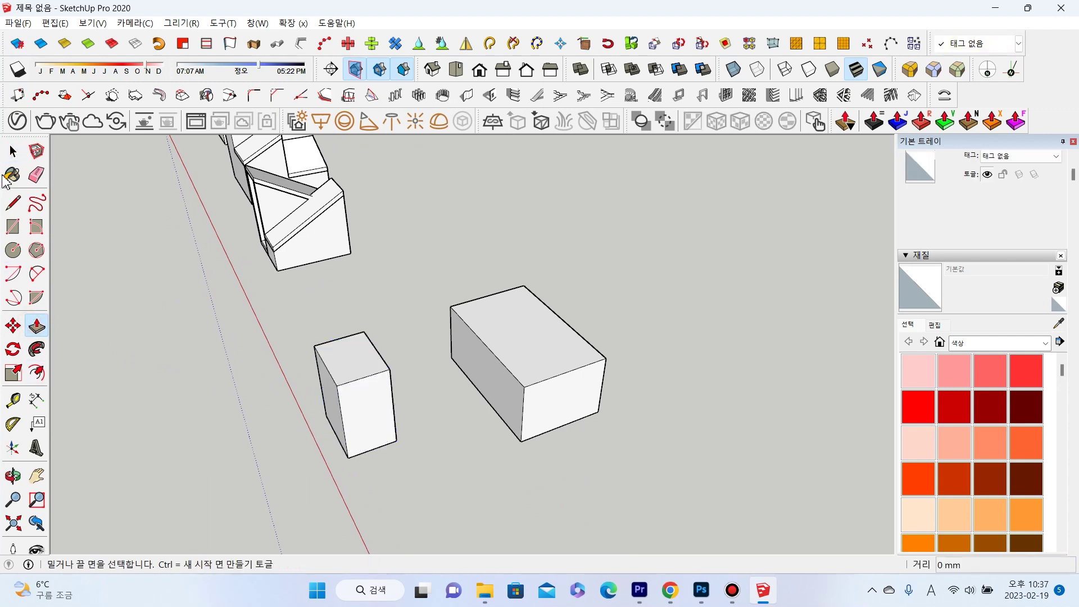
click(13, 151)
triple_click(356, 355)
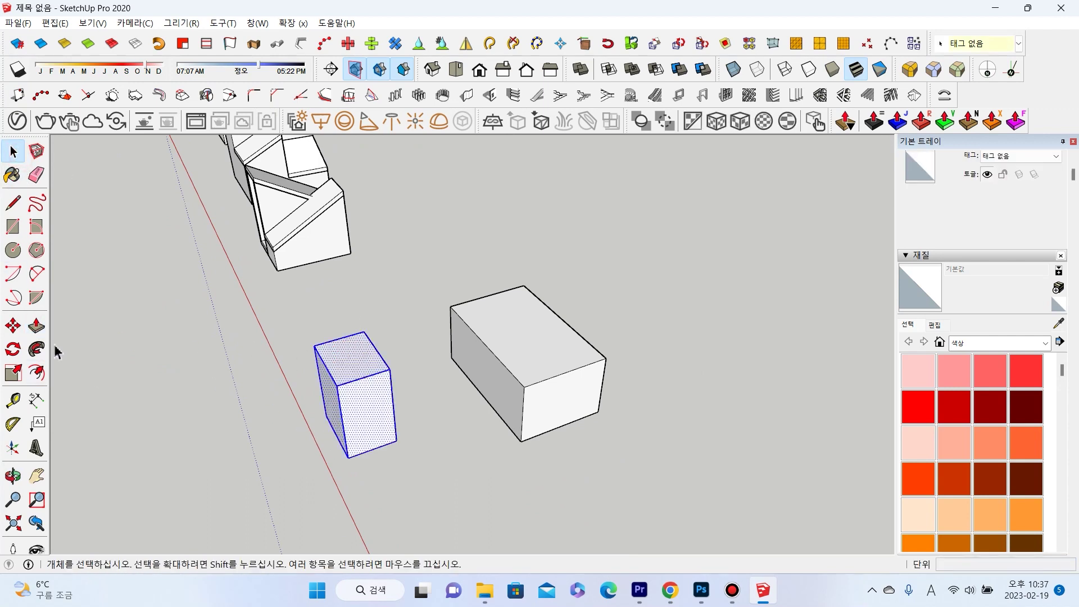
click(13, 326)
click(396, 440)
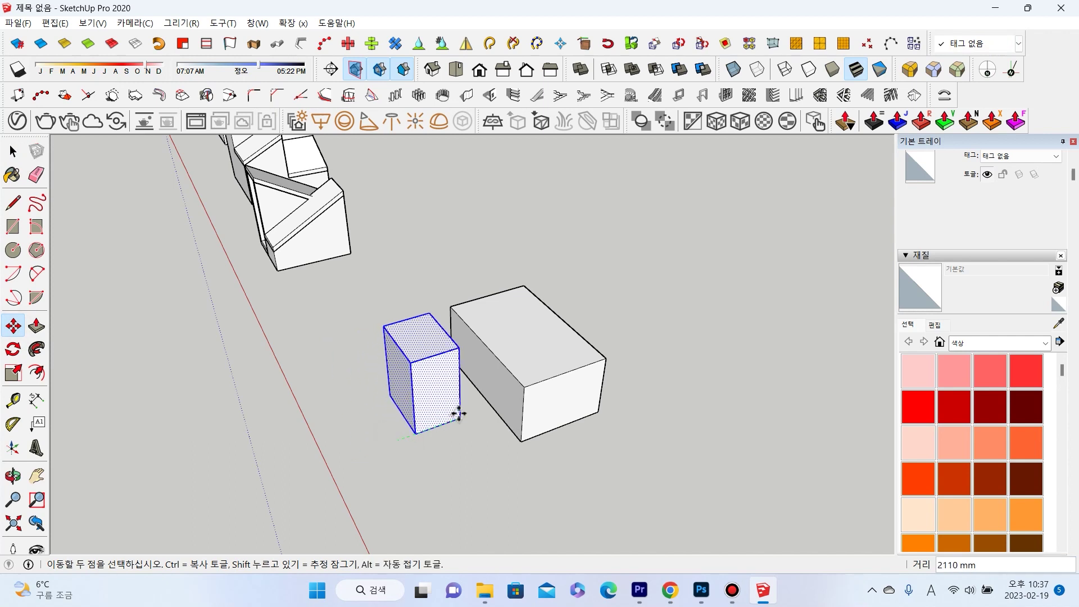
click(459, 414)
Reposition the small box so it sits flush against the large box's side.
mouse_move(459, 414)
middle_down()
mouse_move(320, 433)
mouse_move(346, 387)
middle_up()
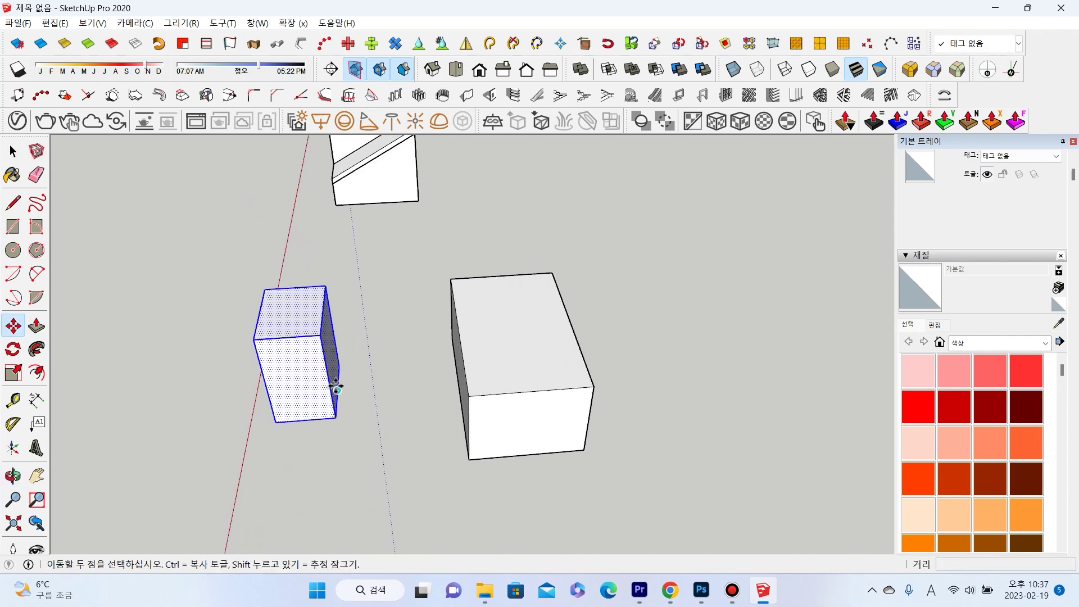
click(336, 386)
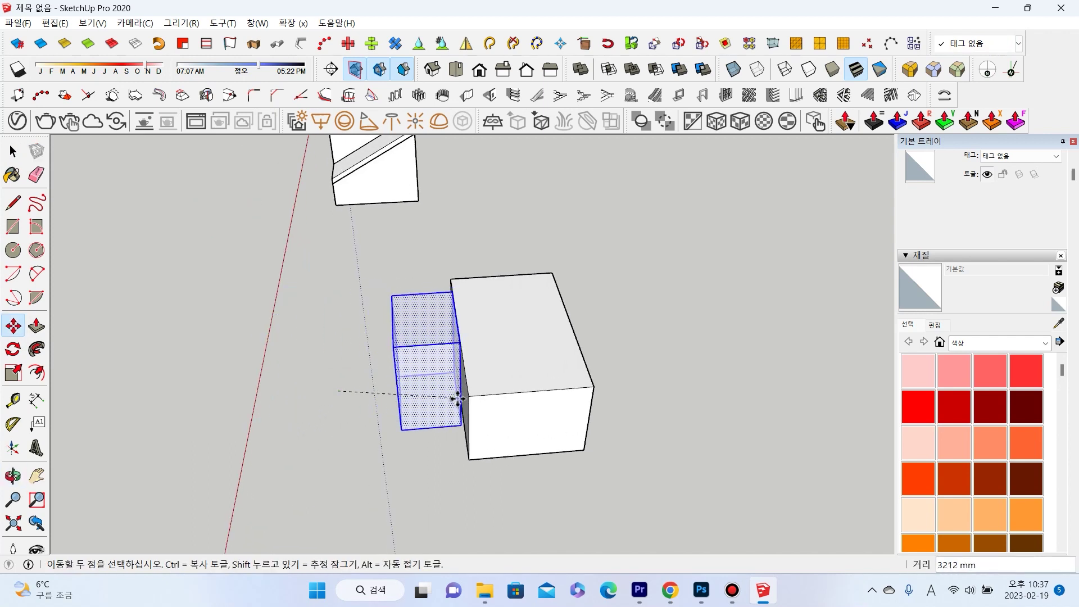
middle_drag(459, 389, 481, 369)
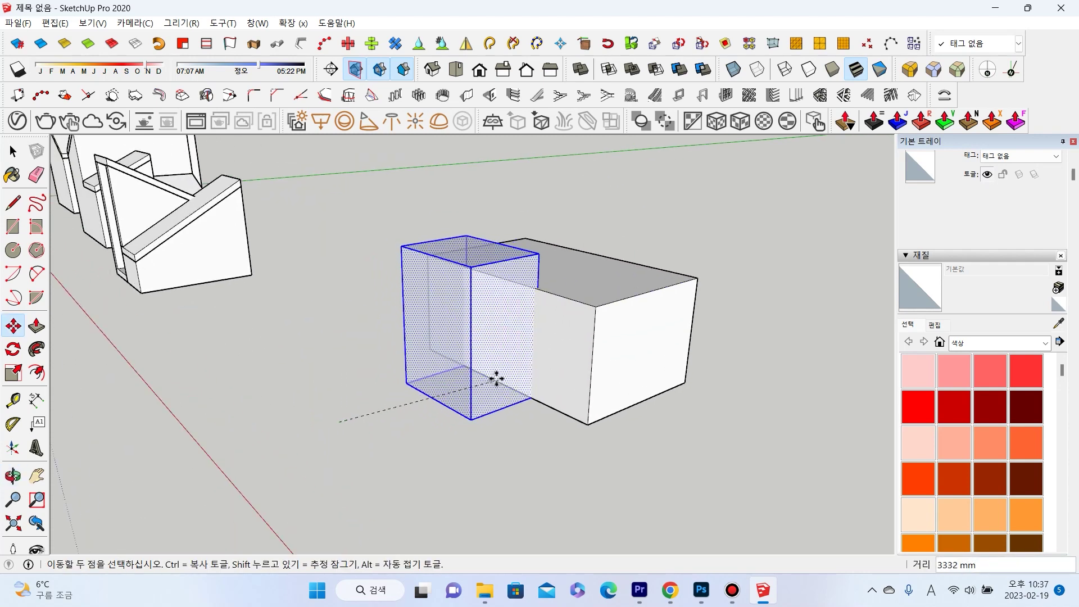
middle_drag(491, 381, 526, 315)
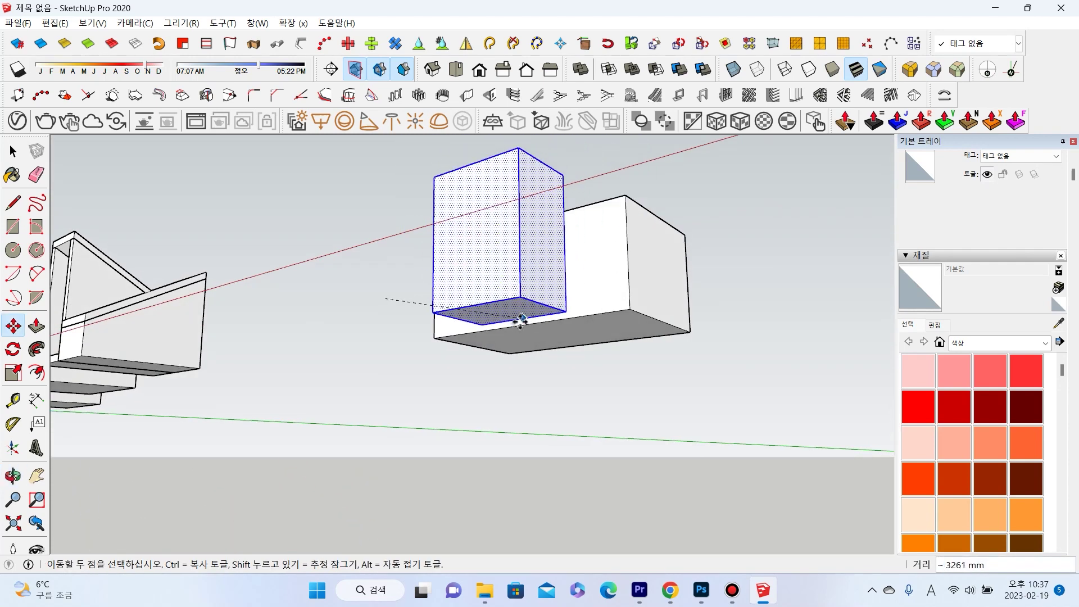
middle_drag(580, 284, 517, 388)
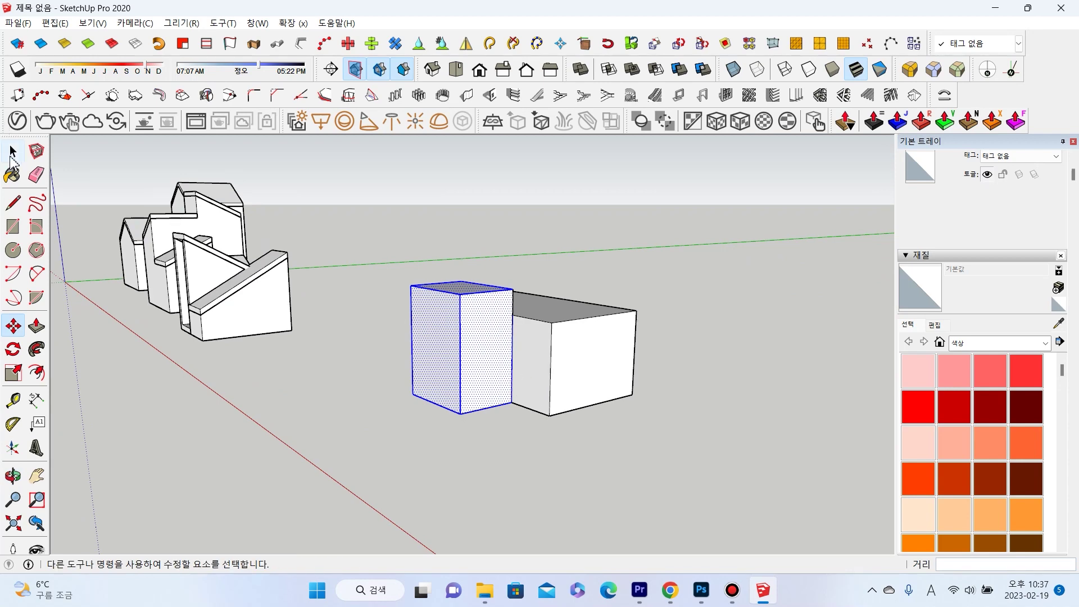
click(13, 152)
click(655, 272)
middle_drag(705, 243, 565, 249)
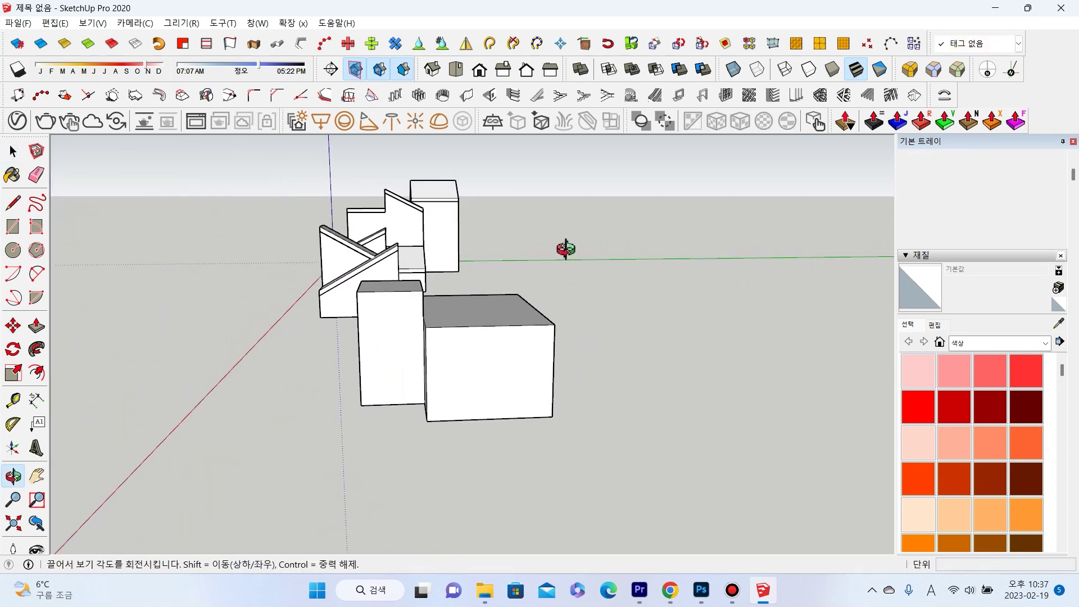
Copy the large box's top front edge 1100 mm straight up.
click(473, 328)
click(9, 328)
click(555, 323)
text(1100)
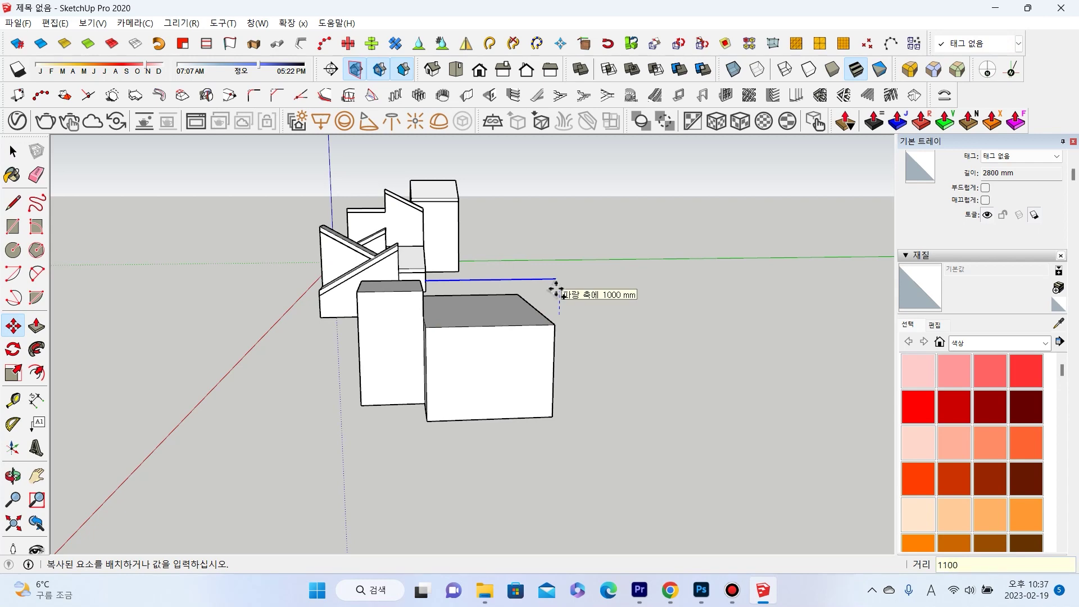
key(Return)
middle_drag(299, 293, 116, 193)
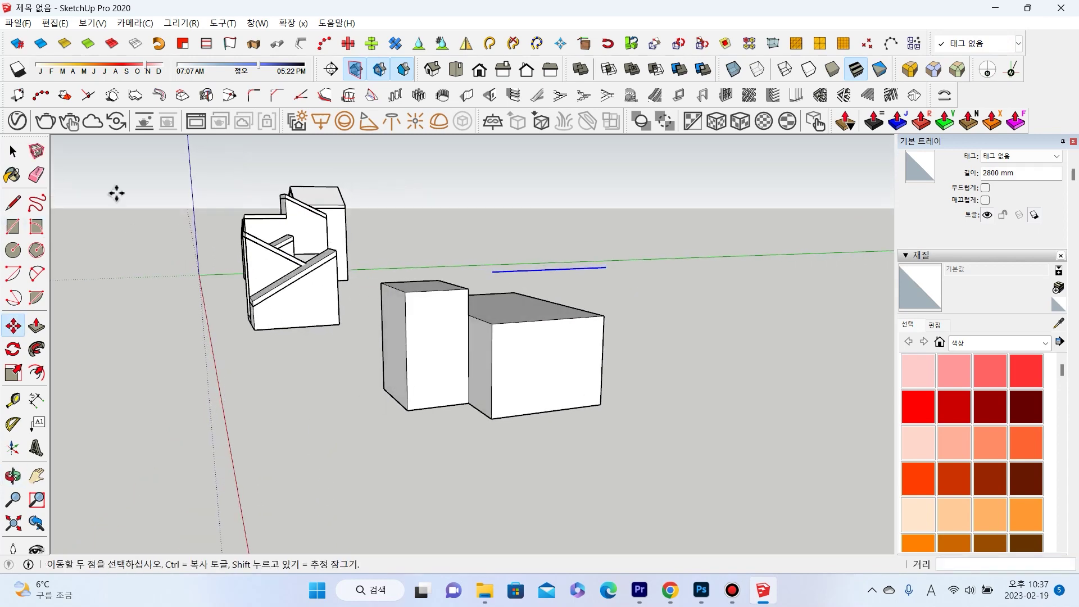
Draw the triangular gable end on the box front and erase the leftover guide lines.
click(14, 203)
middle_drag(513, 257, 541, 322)
click(533, 333)
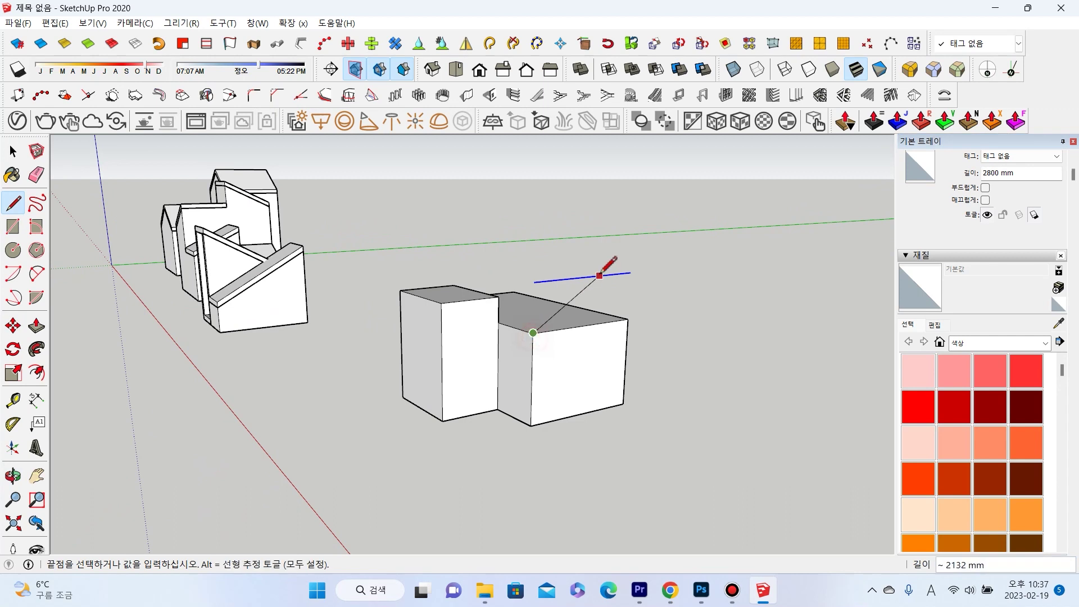
click(628, 318)
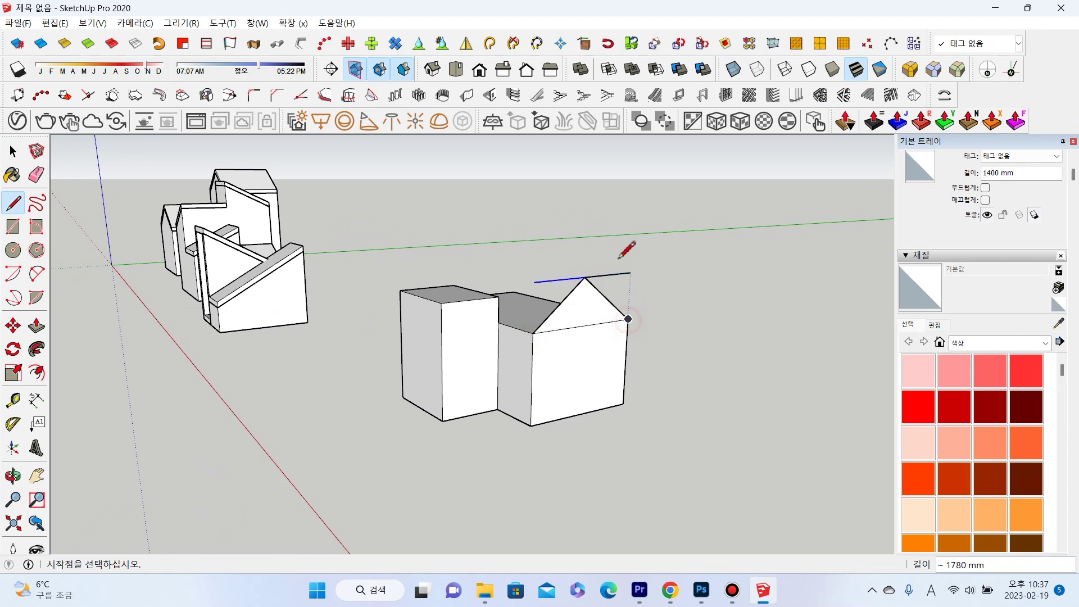
click(36, 174)
drag(554, 278, 613, 275)
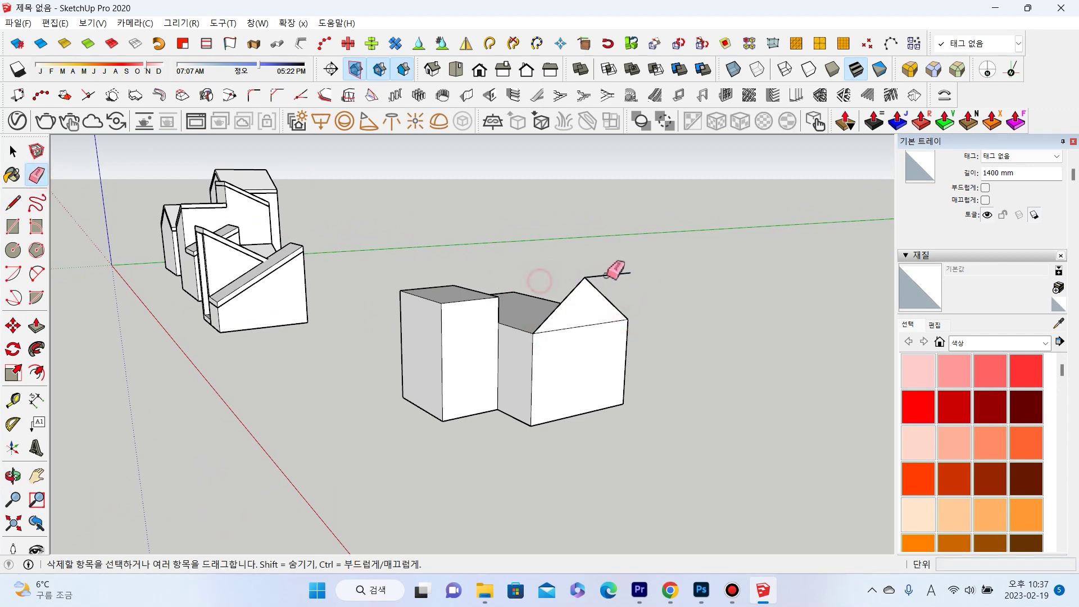
Push/Pull the gable face 4600 mm along the box to form the pitched roof.
key(p)
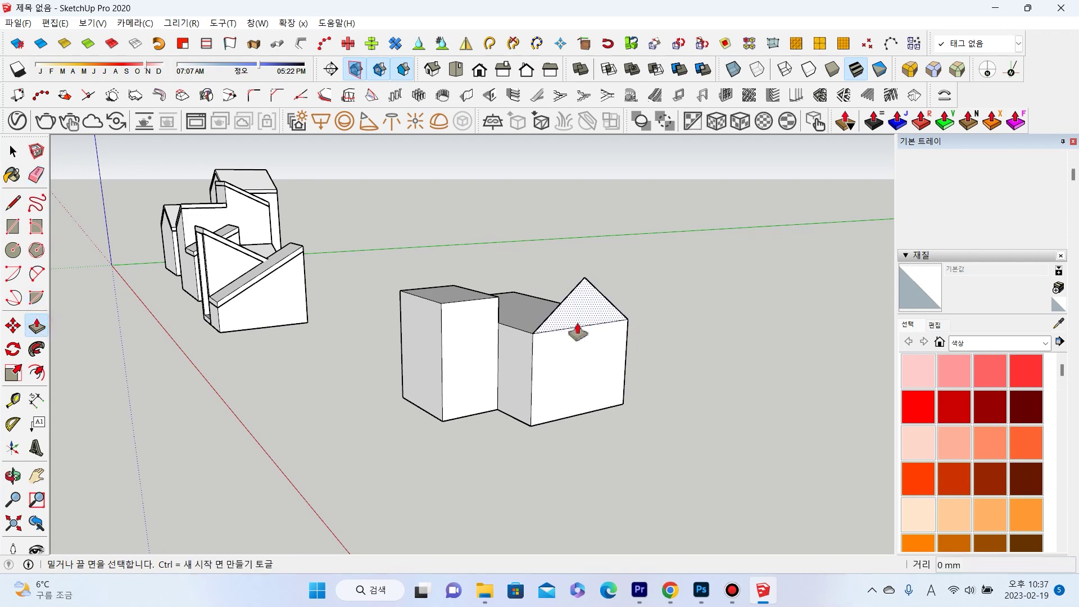
click(574, 320)
middle_drag(535, 312, 419, 329)
text(4600)
key(Return)
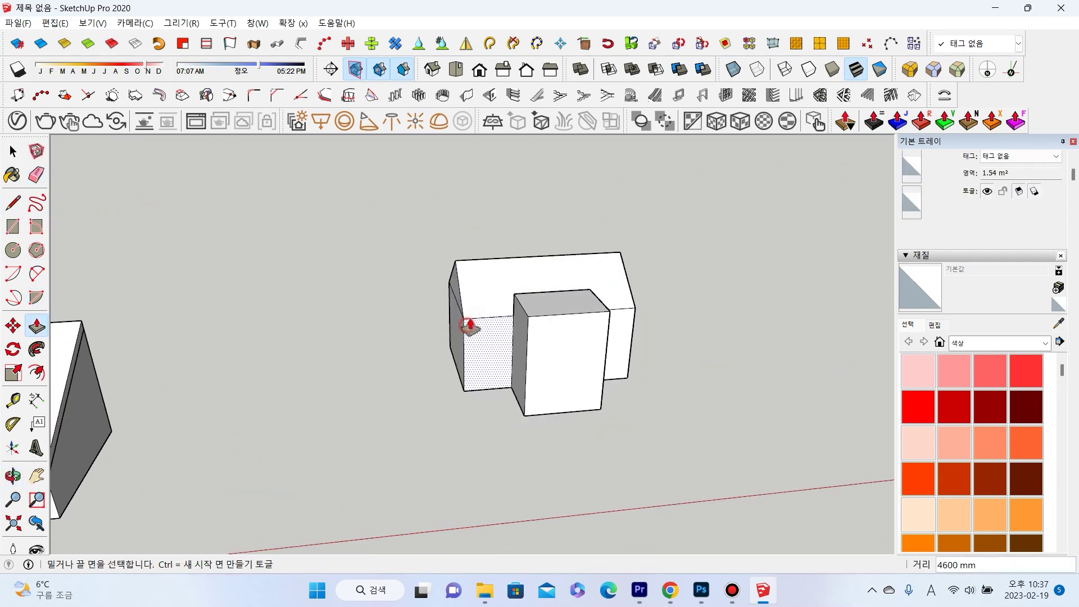
key(e)
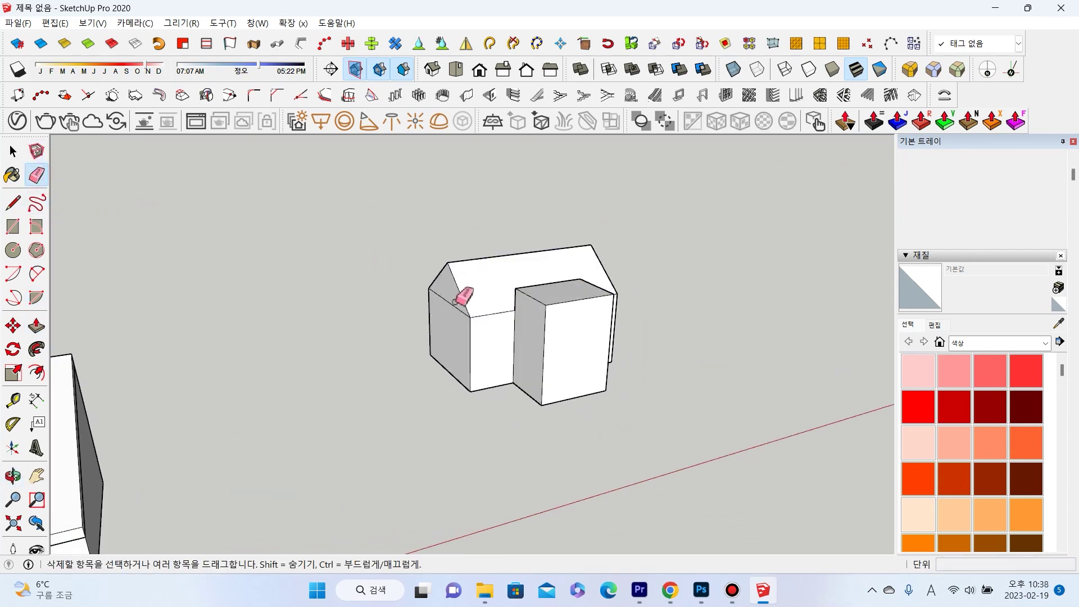
middle_drag(451, 307, 654, 374)
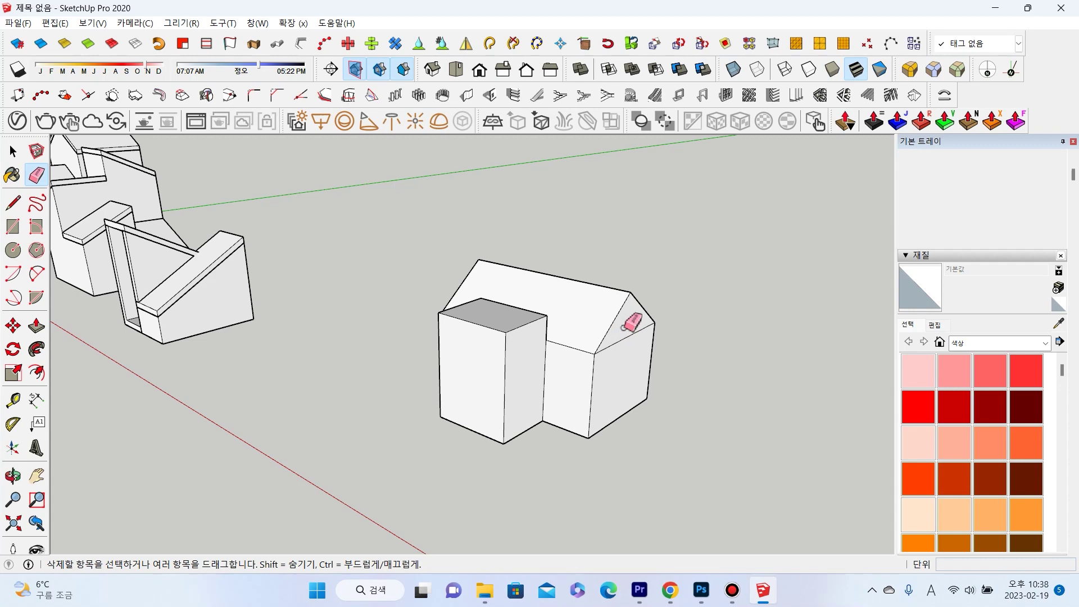
mouse_move(632, 323)
middle_down()
mouse_move(296, 340)
mouse_move(79, 187)
middle_up()
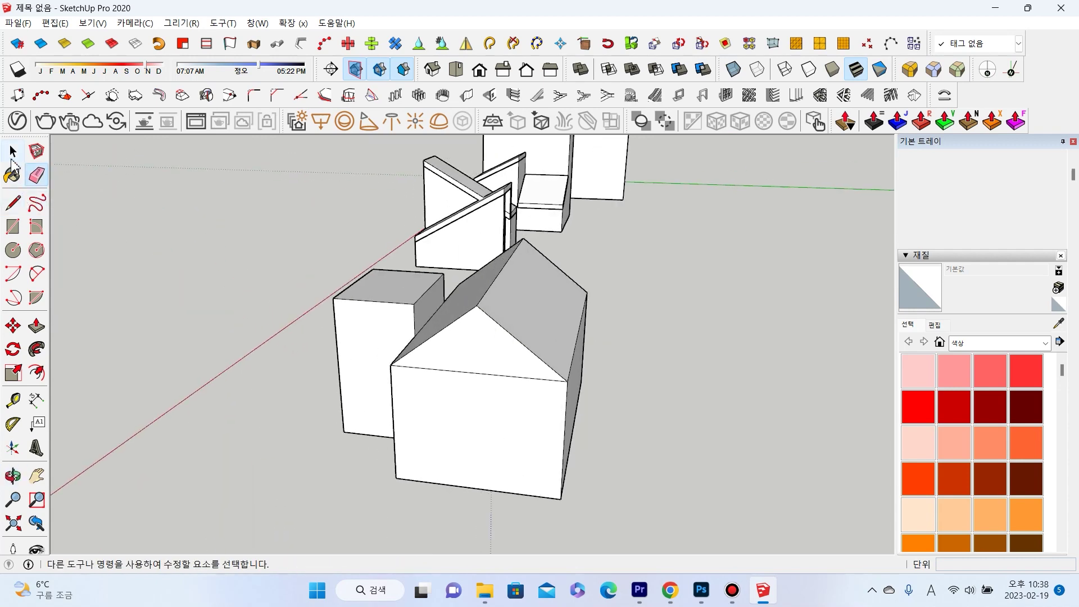
Move the side box's top back edge up to meet the gabled roof.
click(13, 151)
scroll(424, 251, up, 2)
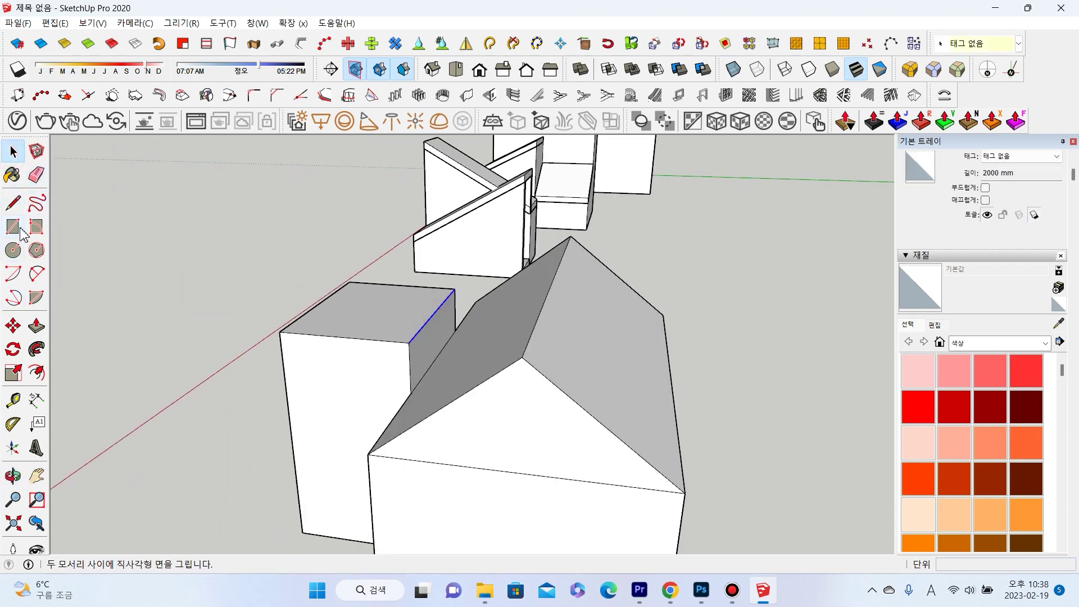
click(14, 326)
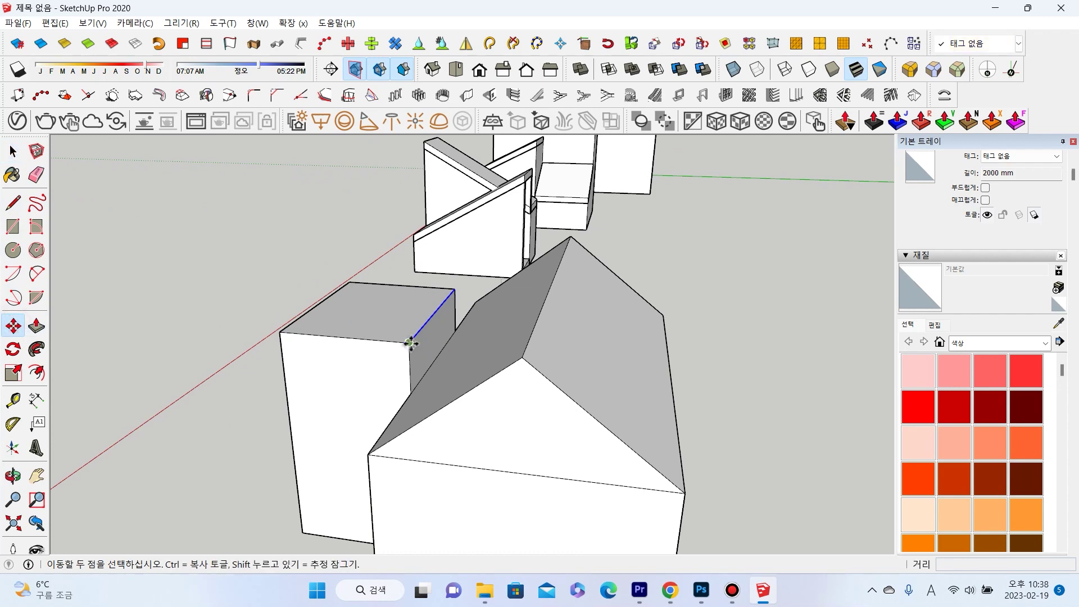
click(410, 343)
click(480, 349)
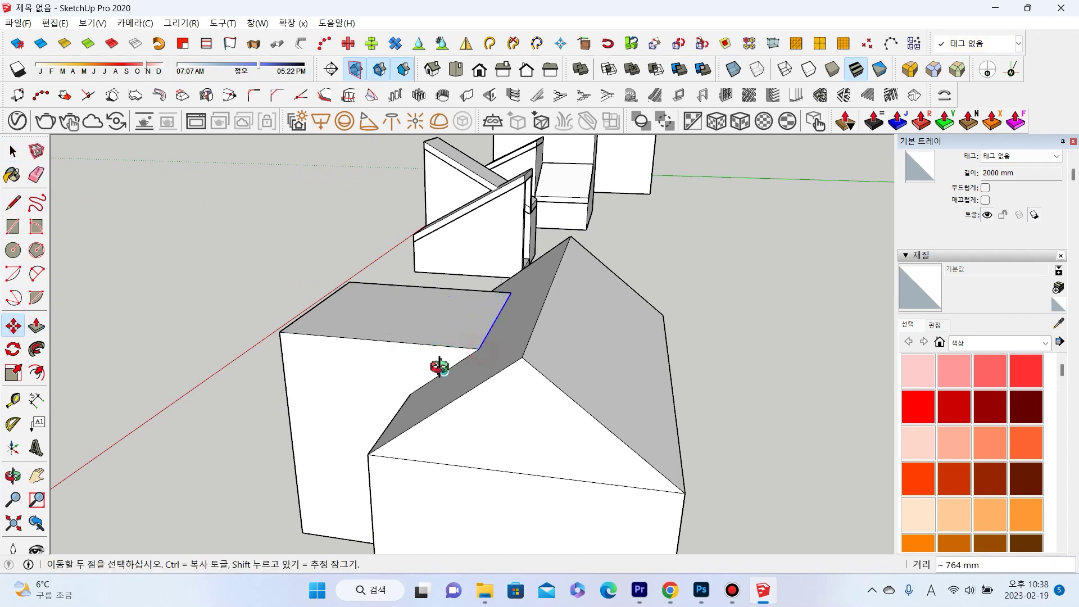
middle_drag(439, 366, 731, 306)
Select the box's sloped top face together with both roof slopes.
click(13, 151)
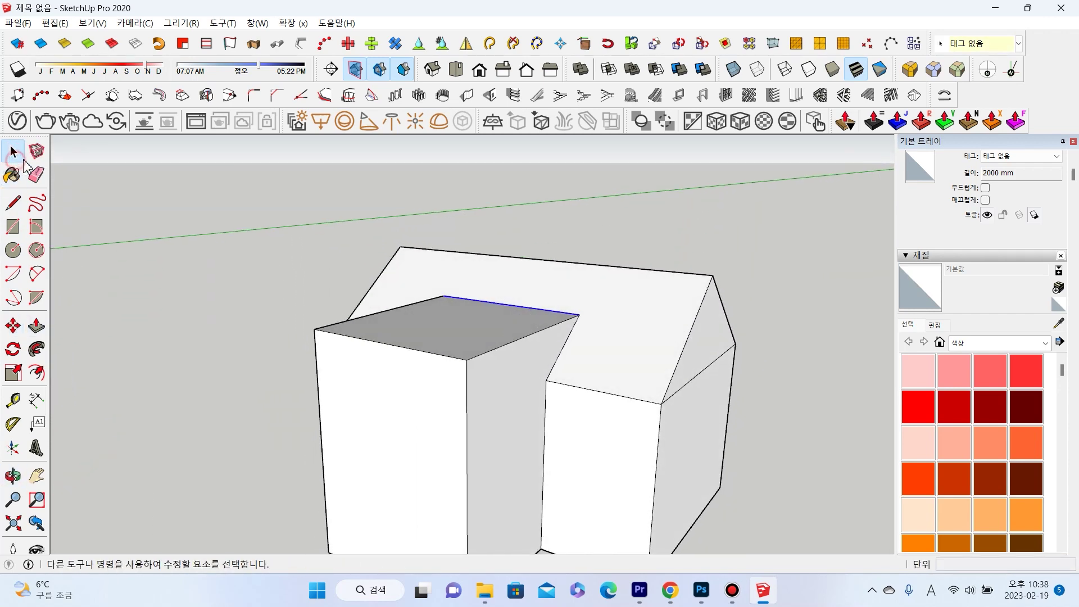
click(525, 197)
mouse_move(525, 197)
middle_down()
mouse_move(583, 203)
mouse_move(481, 323)
middle_up()
click(481, 323)
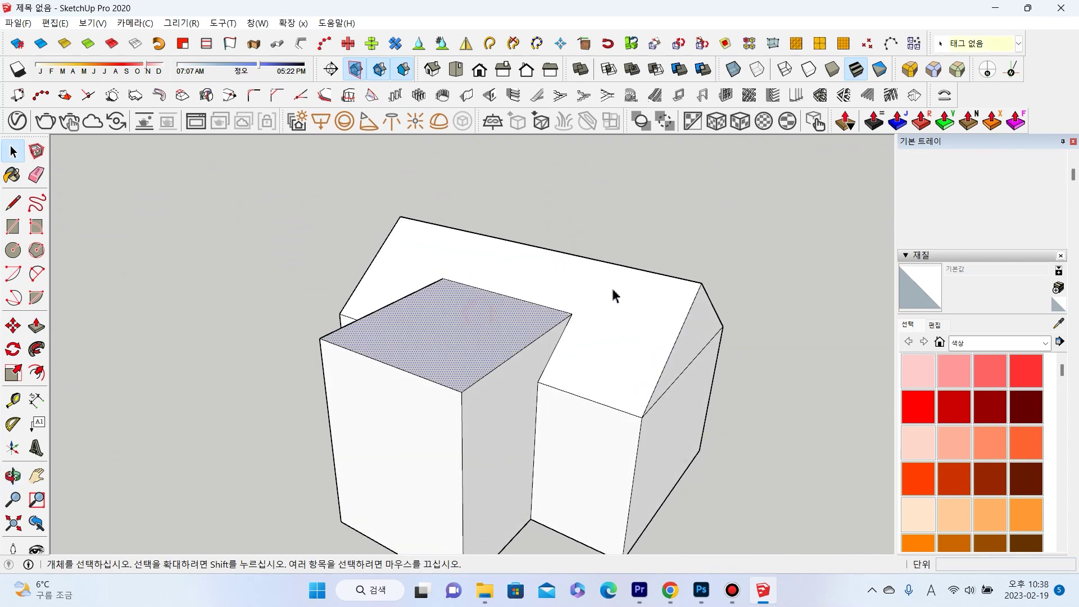
middle_drag(615, 295, 550, 333)
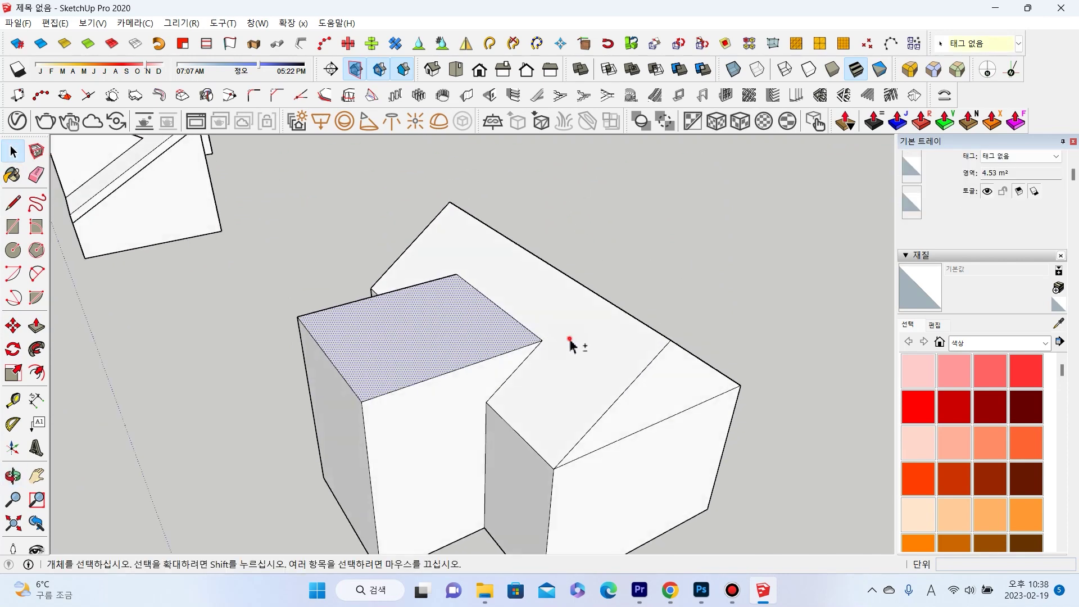
shift+click(570, 344)
scroll(540, 354, down, 3)
scroll(563, 362, down, 5)
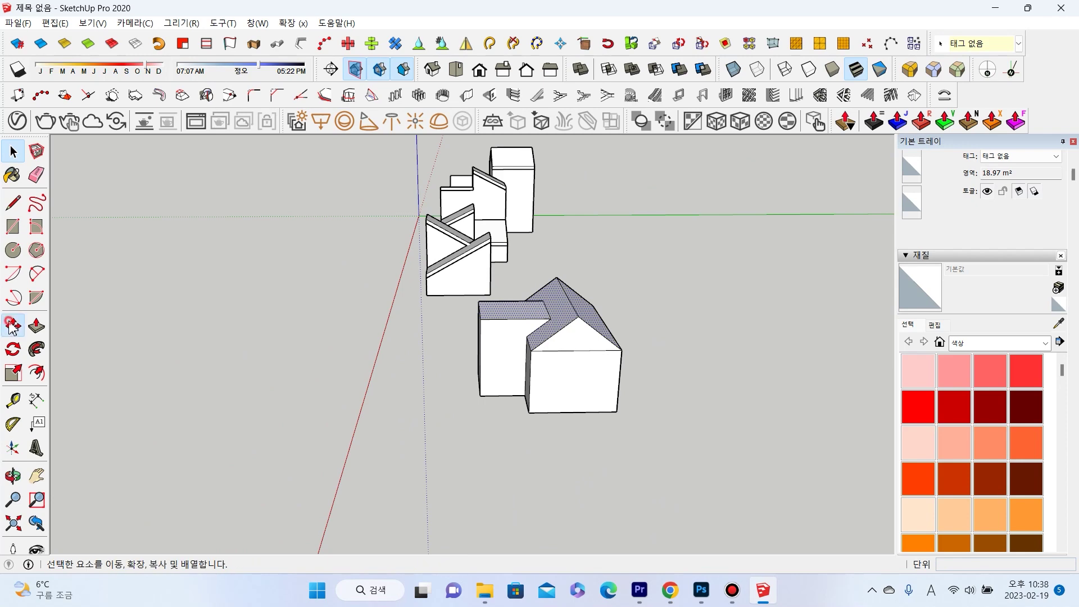
Copy the roof faces straight up, high above the house.
click(13, 326)
middle_drag(506, 337, 754, 309)
click(835, 343)
key(ctrl)
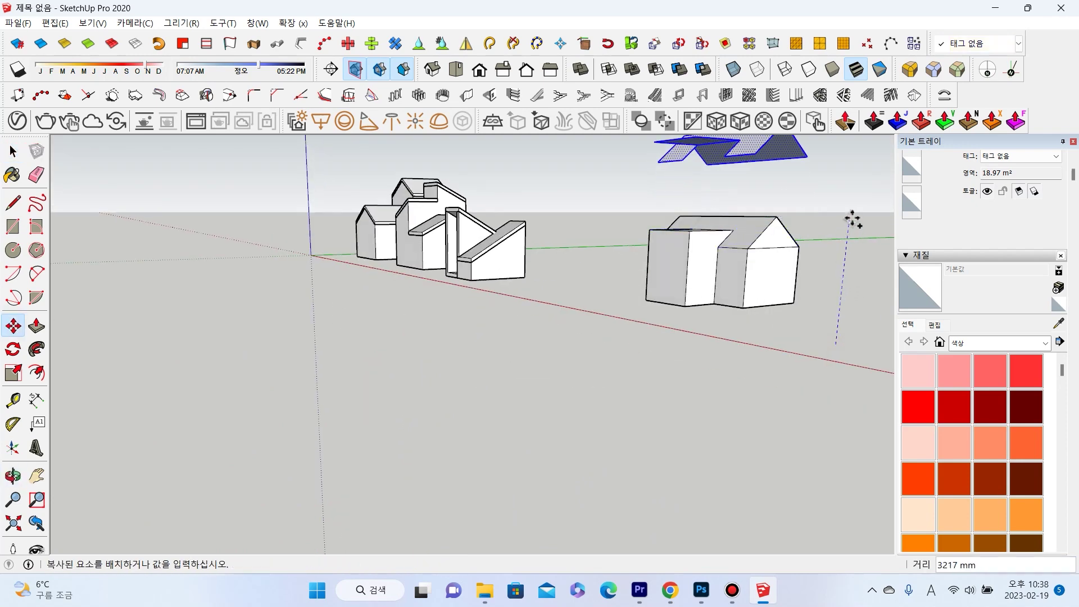
click(797, 213)
middle_drag(798, 212, 586, 268)
key(space)
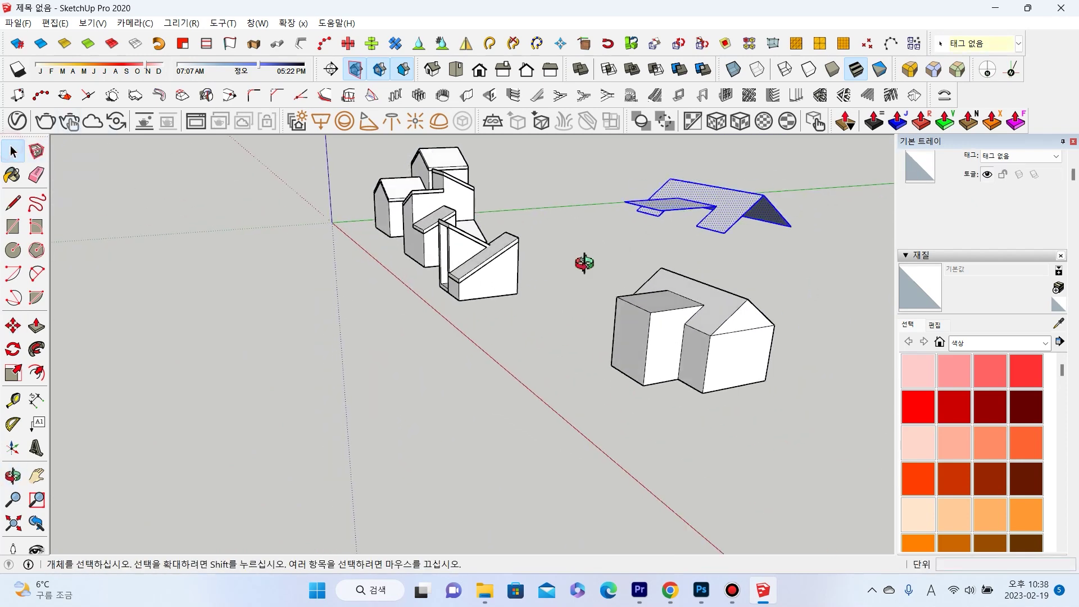
scroll(742, 434, up, 3)
Delete the house's original roof slopes and top faces.
click(677, 406)
shift+click(748, 387)
scroll(510, 440, up, 5)
shift+click(510, 439)
key(Delete)
Select inner wall faces of the opened house and view it from above.
scroll(438, 429, up, 3)
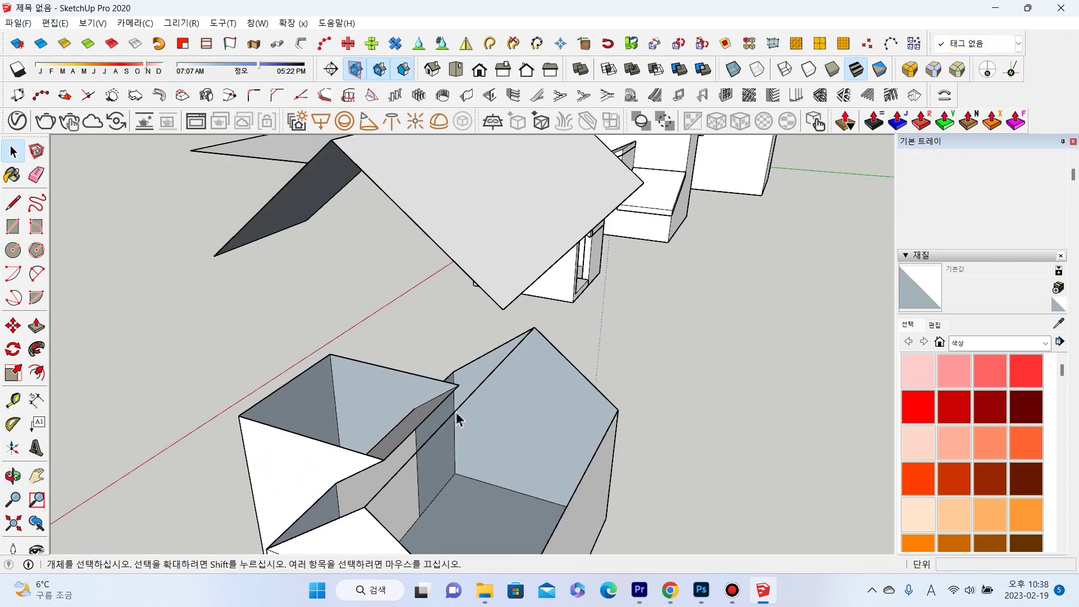
scroll(433, 422, up, 3)
click(429, 427)
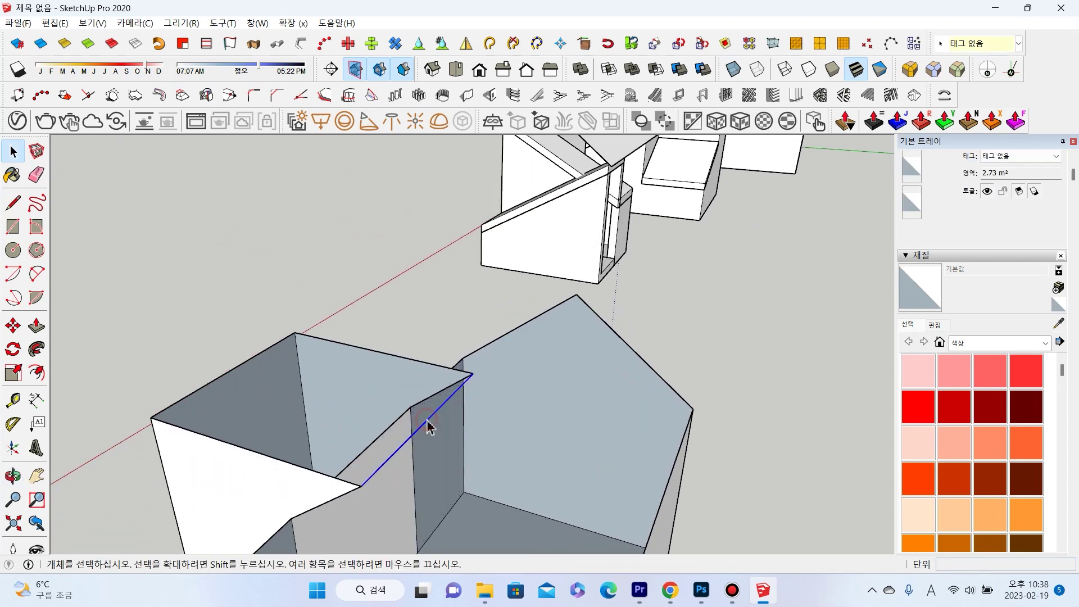
scroll(438, 431, down, 5)
mouse_move(510, 457)
middle_down()
mouse_move(330, 436)
mouse_move(243, 384)
middle_up()
scroll(368, 434, up, 3)
middle_drag(368, 433, 359, 433)
click(358, 434)
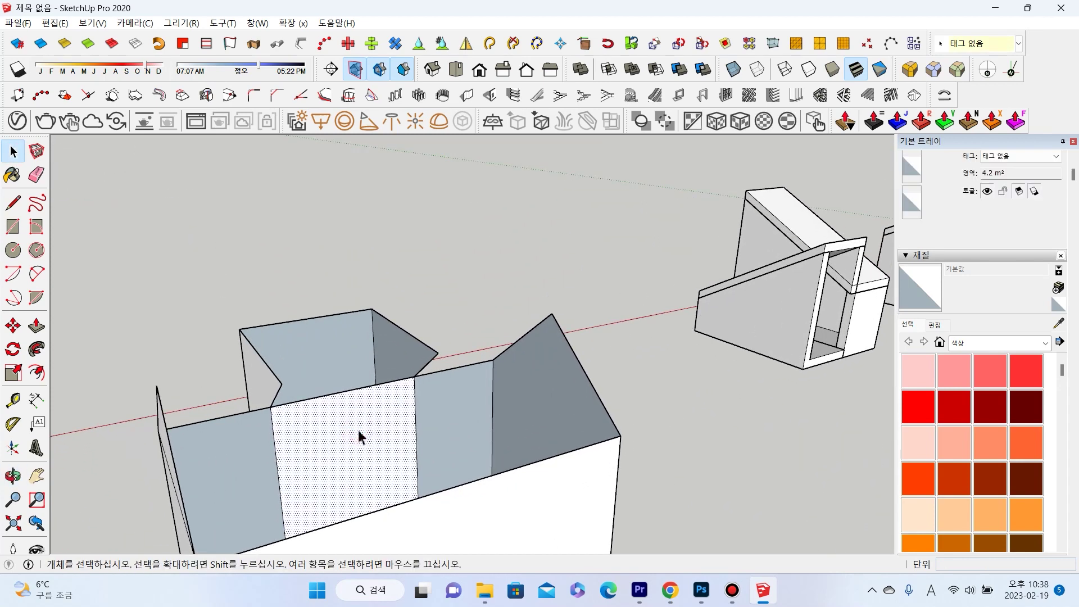
scroll(350, 397, down, 3)
middle_drag(350, 405, 527, 446)
Start thickening the dark gable-end wall with Push/Pull.
click(36, 325)
scroll(710, 452, up, 2)
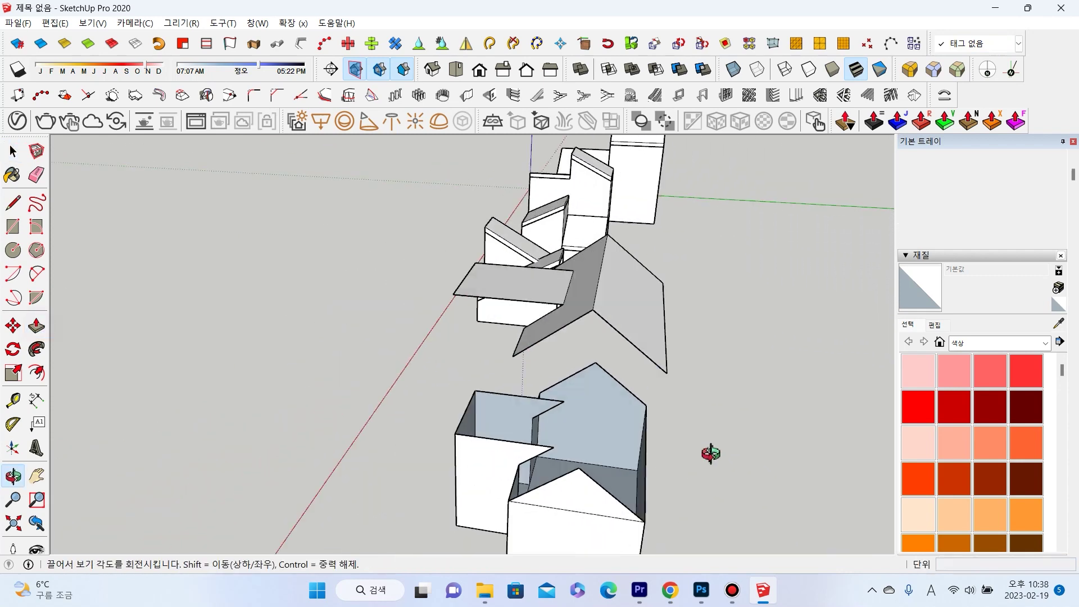
scroll(624, 451, up, 2)
scroll(637, 403, up, 2)
click(638, 403)
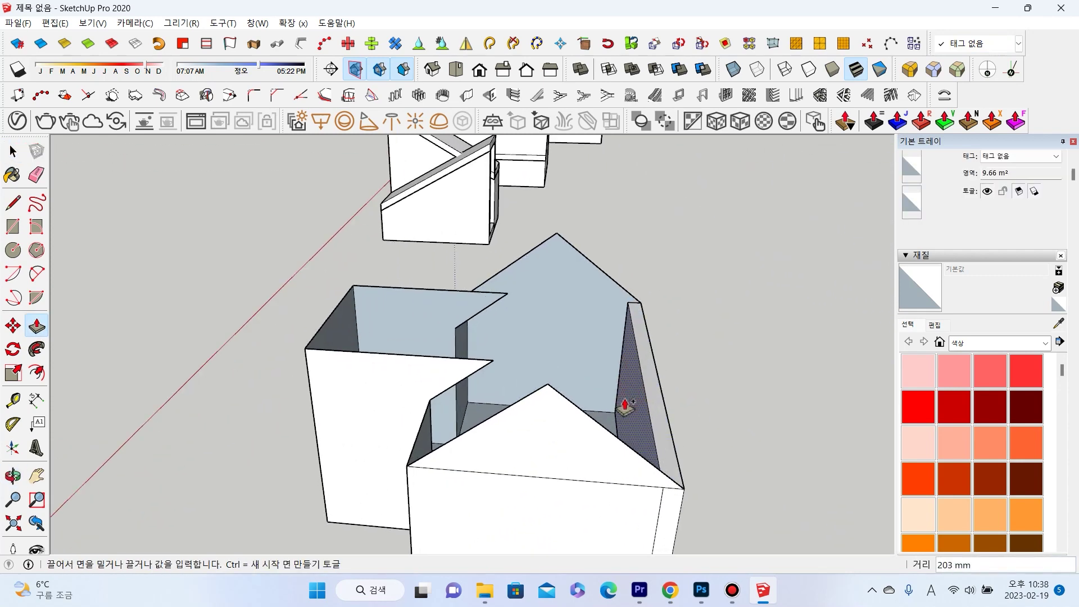
Commit thickness on the first wall faces, with the triangular face at 100 mm.
text(267)
key(Return)
middle_drag(621, 410, 414, 365)
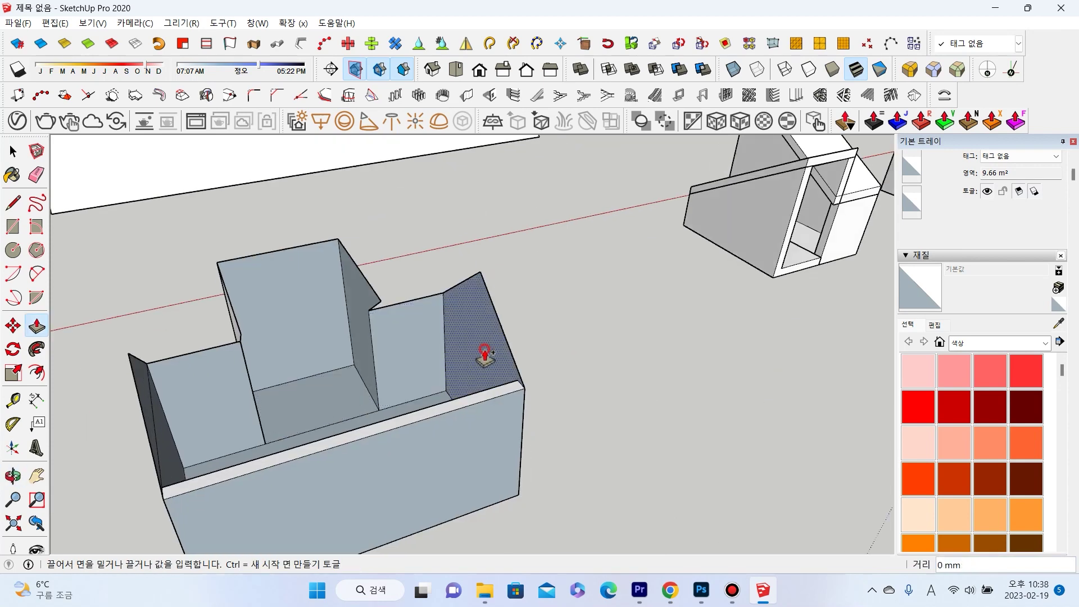
middle_drag(471, 362, 289, 329)
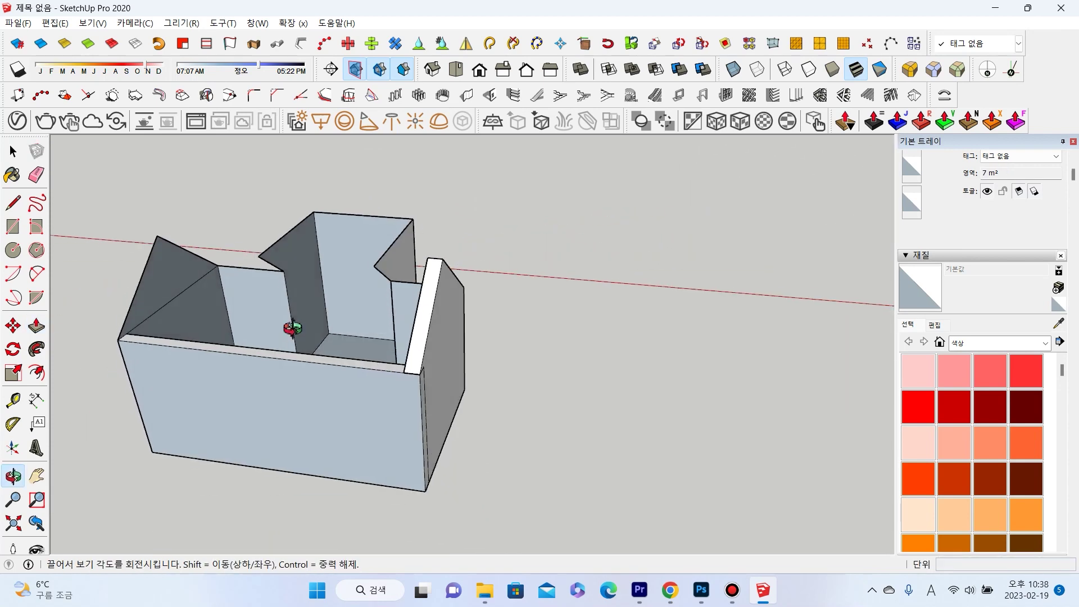
text(289)
key(Return)
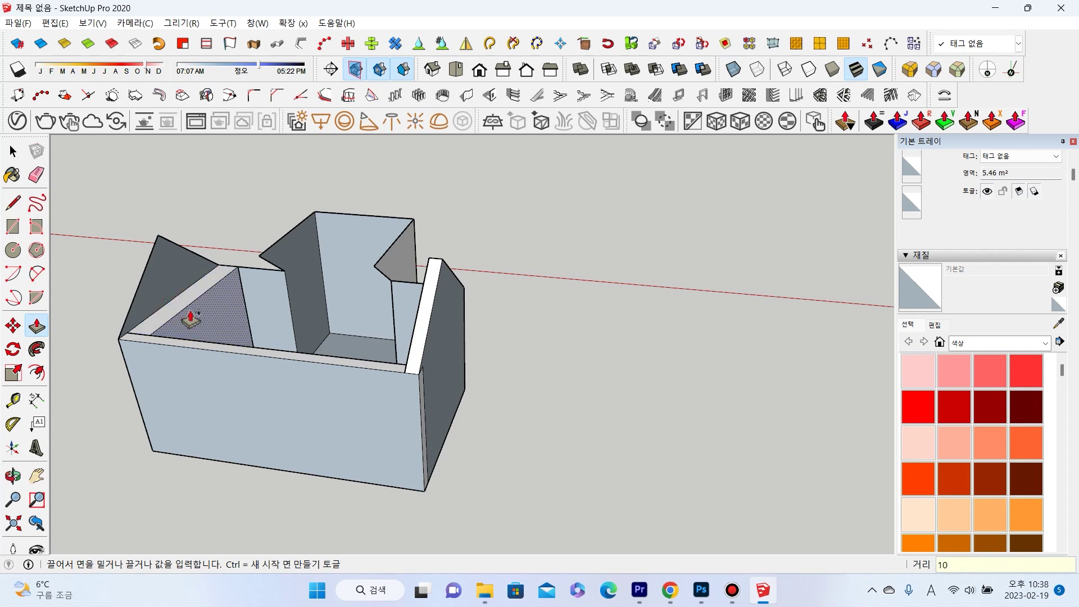
key(Return)
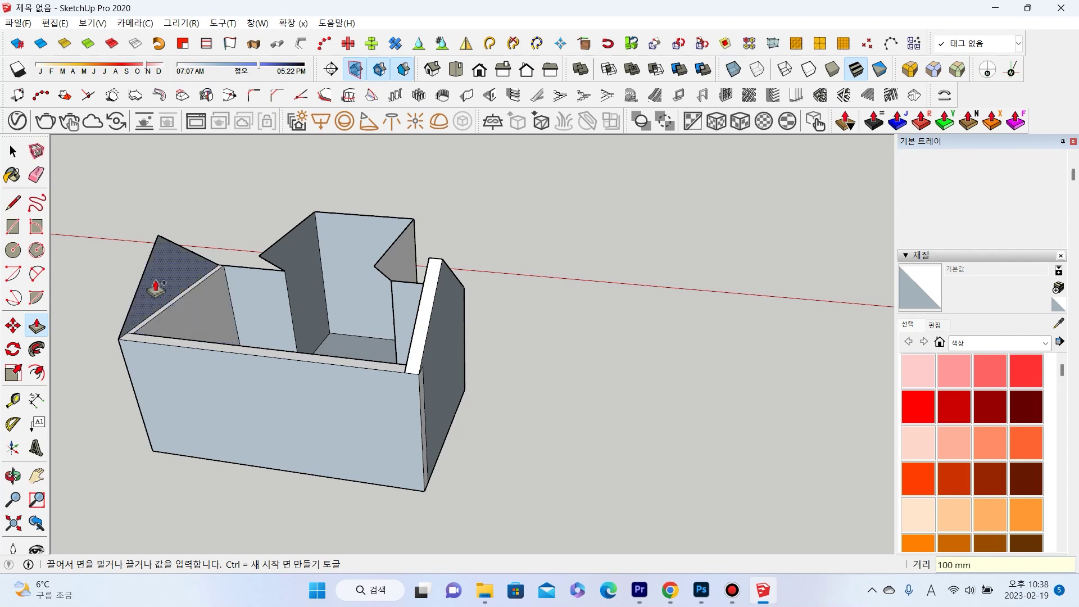
Thicken the left gable, tall back wall and right gable walls to 200 mm.
click(156, 287)
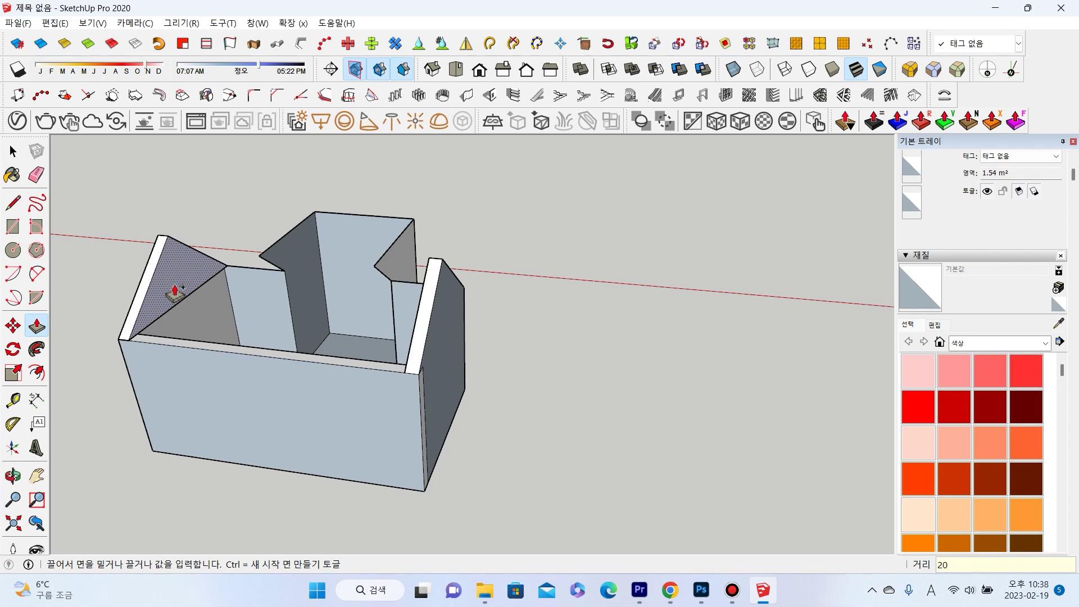
mouse_move(150, 304)
middle_down()
mouse_move(220, 275)
mouse_move(450, 282)
mouse_move(489, 248)
mouse_move(294, 349)
middle_up()
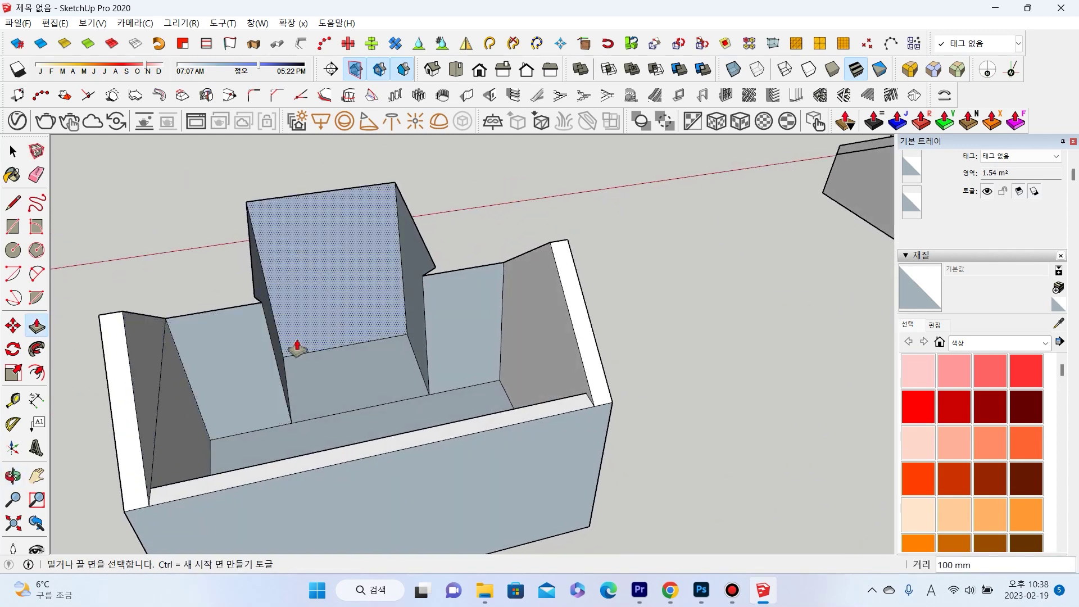
click(233, 356)
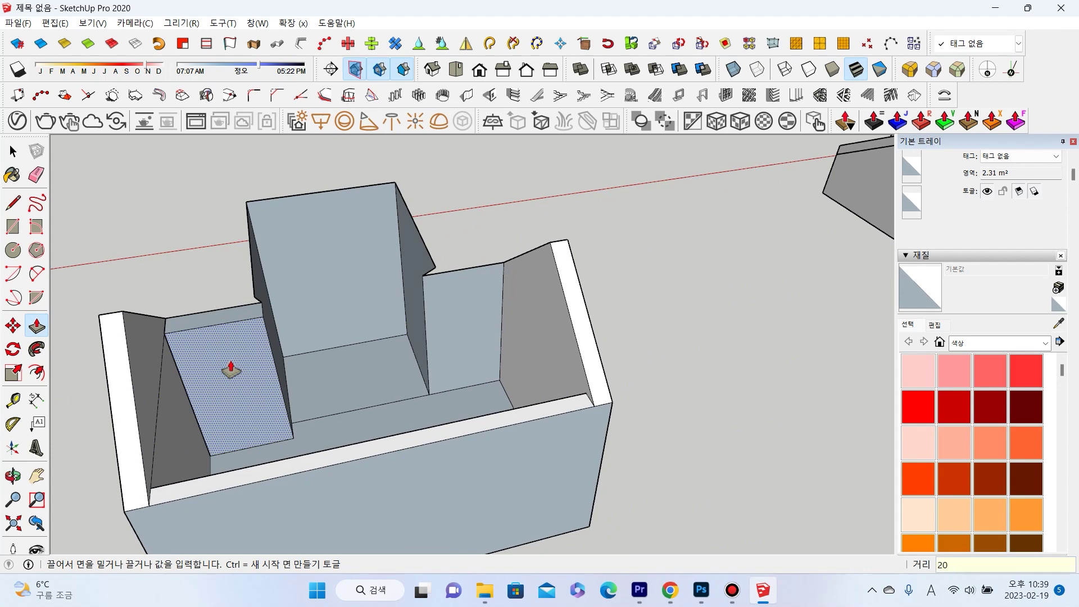
click(469, 323)
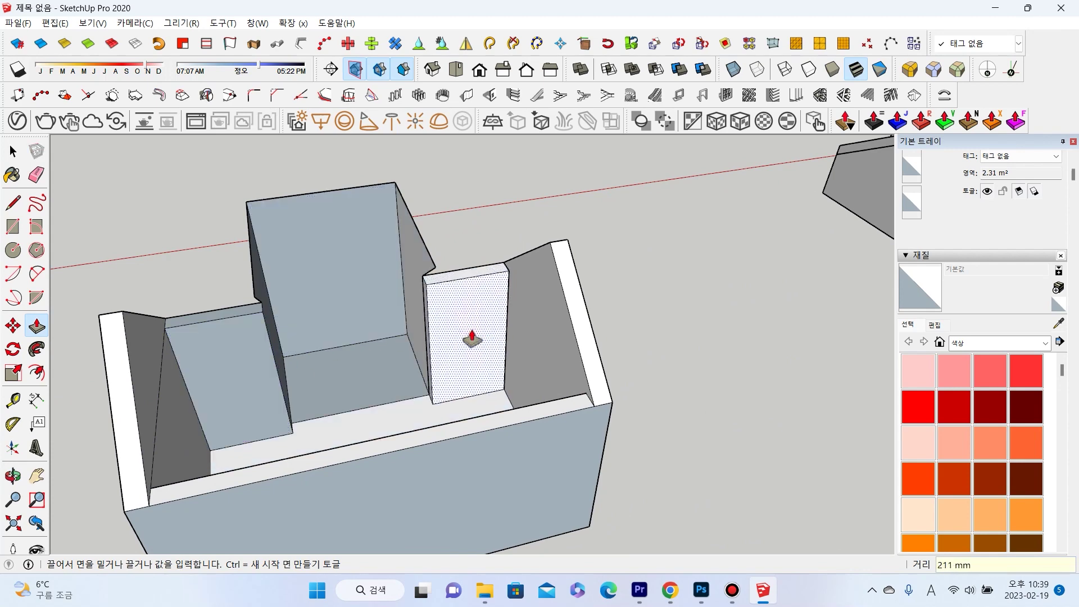
key(Return)
mouse_move(474, 404)
middle_down()
mouse_move(68, 315)
mouse_move(304, 263)
mouse_move(124, 289)
mouse_move(296, 210)
mouse_move(699, 412)
mouse_move(619, 296)
middle_up()
click(618, 296)
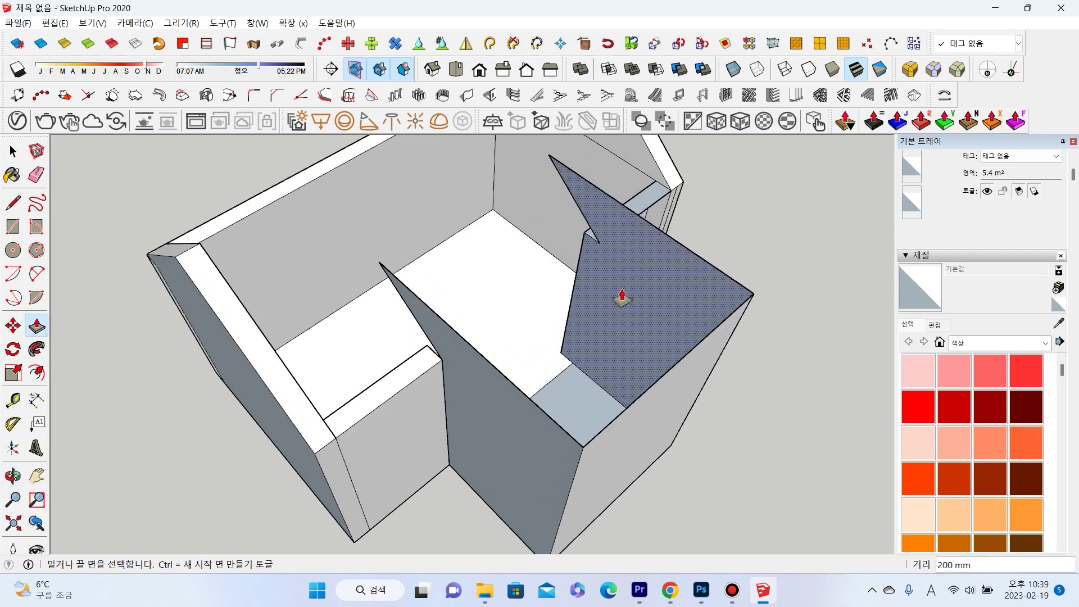
click(607, 308)
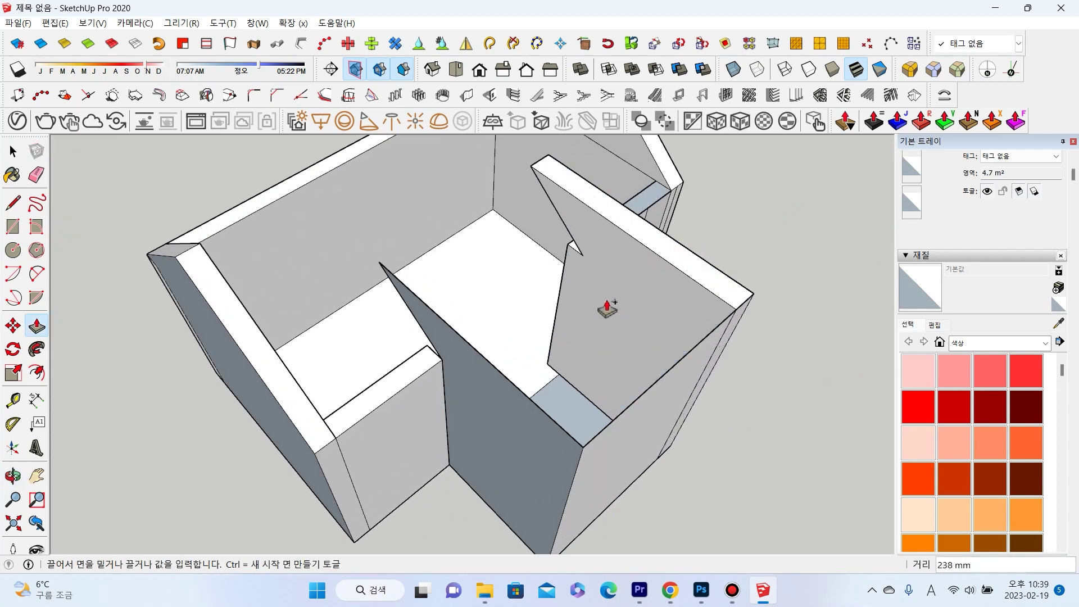
key(Return)
Push the remaining corner wall and left inner wall to 200 mm thickness.
mouse_move(607, 308)
middle_down()
mouse_move(265, 320)
mouse_move(354, 312)
middle_up()
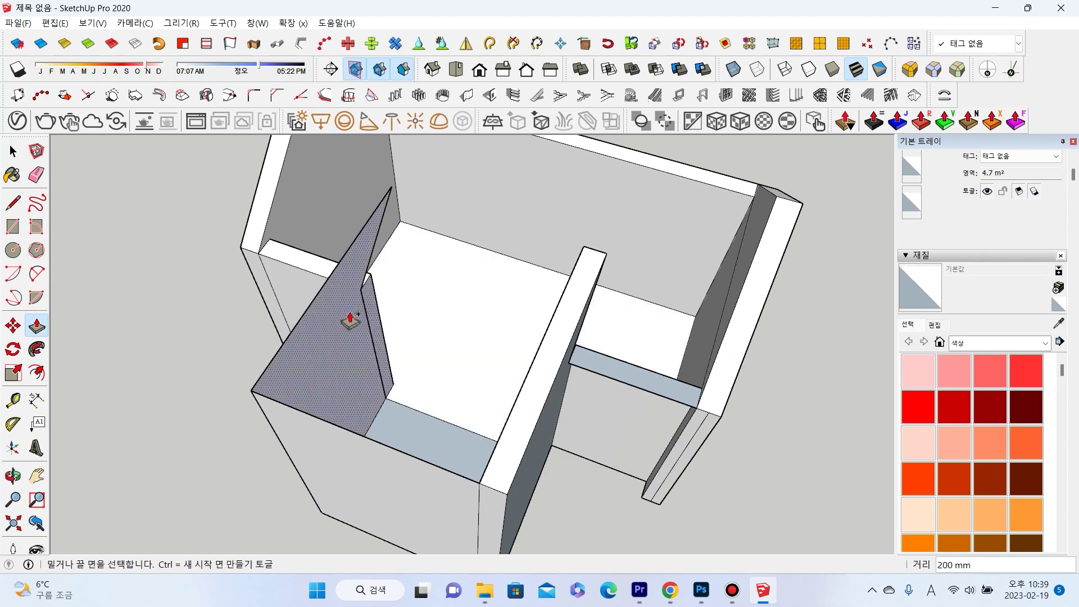
text(00)
key(Return)
middle_drag(356, 330, 320, 378)
click(295, 373)
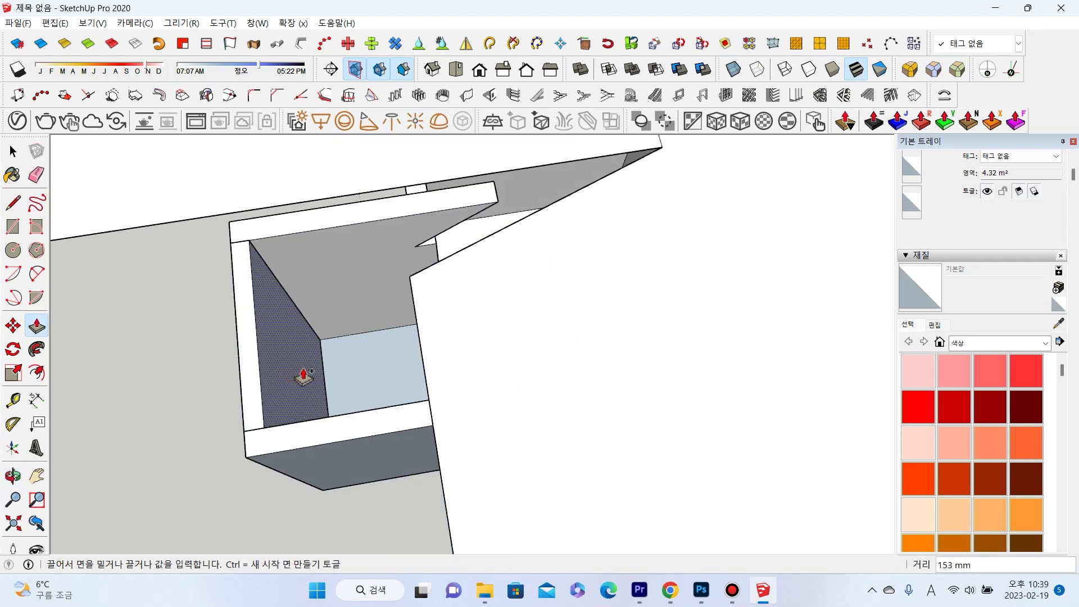
text(00)
key(Return)
mouse_move(304, 376)
middle_down()
mouse_move(313, 373)
mouse_move(169, 253)
mouse_move(280, 325)
mouse_move(197, 308)
middle_up()
click(15, 153)
Move the selected 1600 mm top wall edge up to the wall-top height.
click(283, 331)
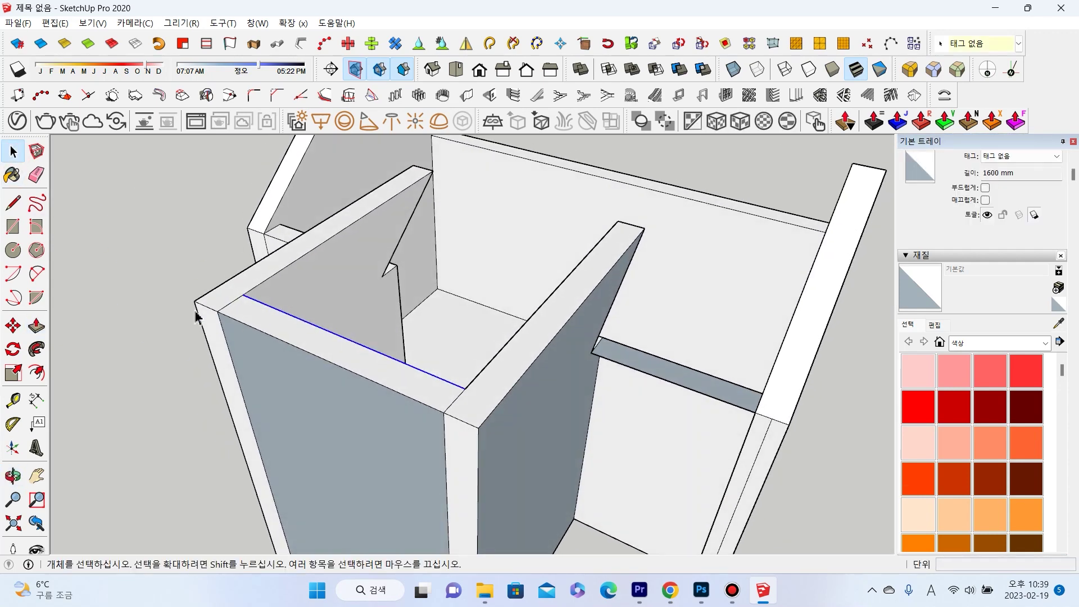
mouse_move(394, 236)
middle_down()
mouse_move(429, 210)
mouse_move(380, 265)
mouse_move(362, 338)
mouse_move(499, 320)
mouse_move(471, 316)
middle_up()
click(12, 325)
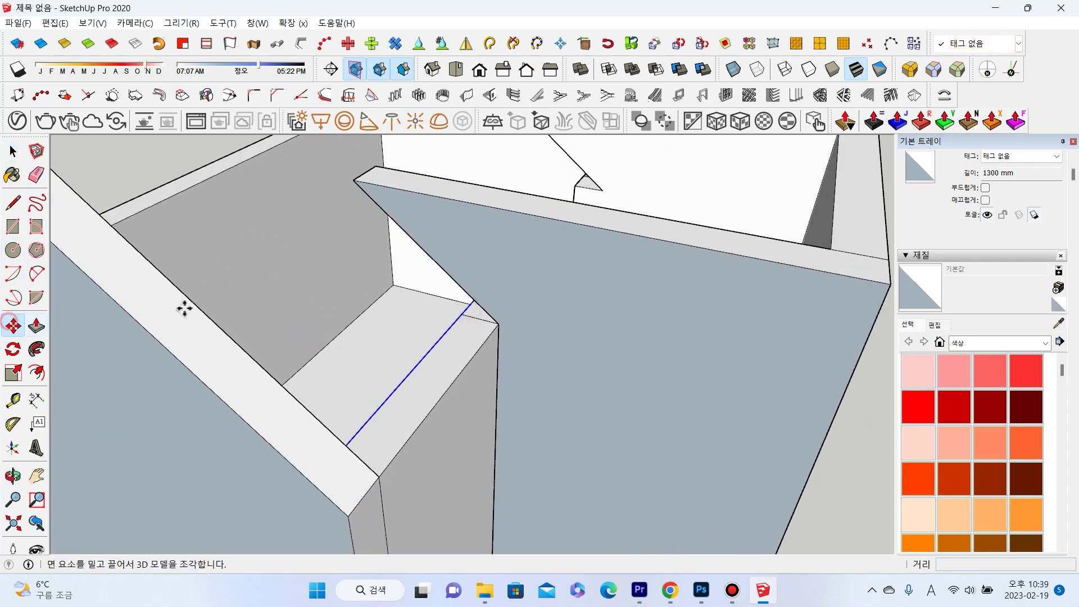
middle_drag(181, 306, 73, 289)
click(112, 224)
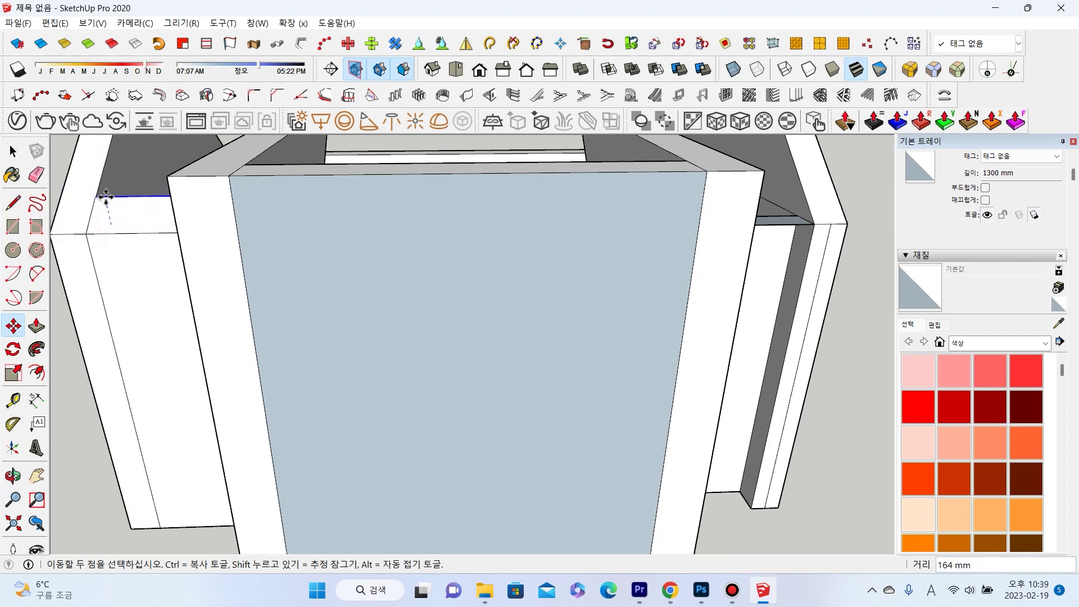
click(105, 197)
scroll(100, 215, up, 2)
click(102, 226)
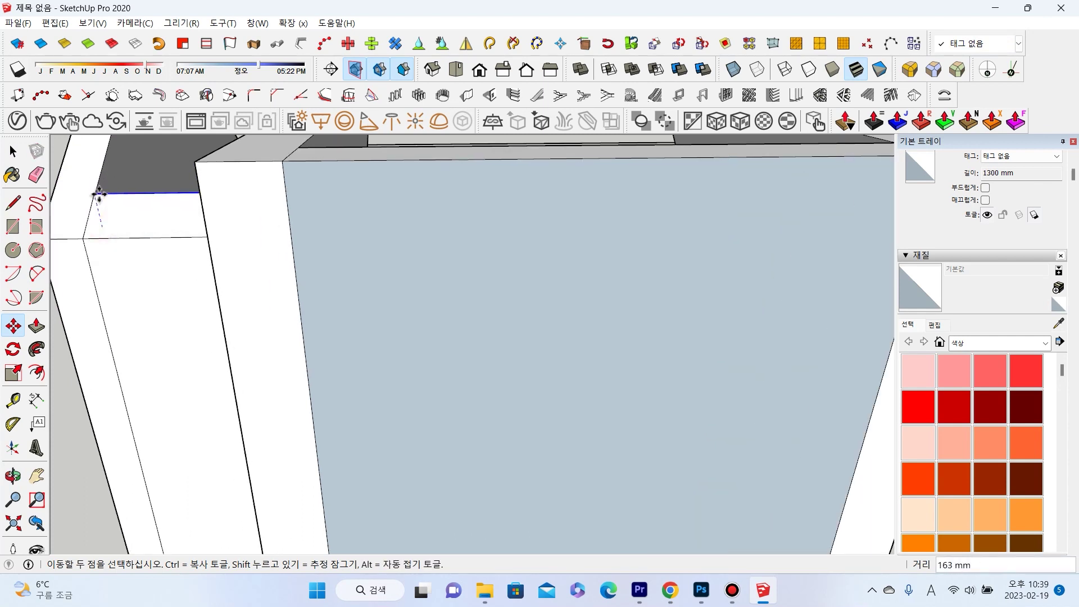
scroll(92, 195, down, 1)
click(238, 204)
scroll(311, 306, down, 3)
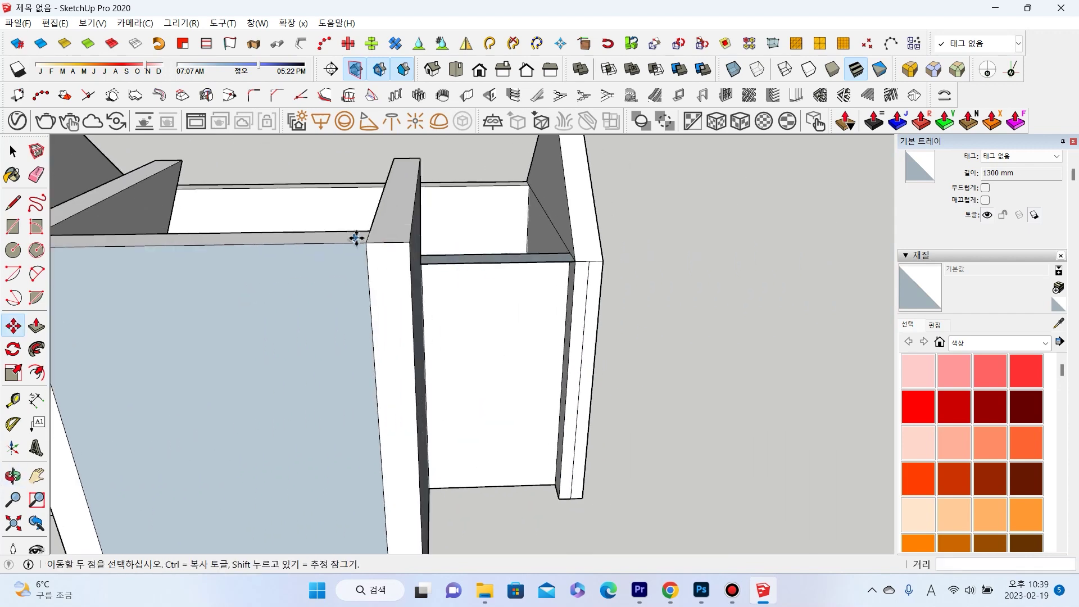
scroll(368, 245, up, 2)
key(space)
Raise the 1300 mm top edge to the wall top, then start a rectangle at the wall corner.
scroll(340, 297, up, 3)
scroll(376, 255, up, 1)
click(386, 256)
click(385, 262)
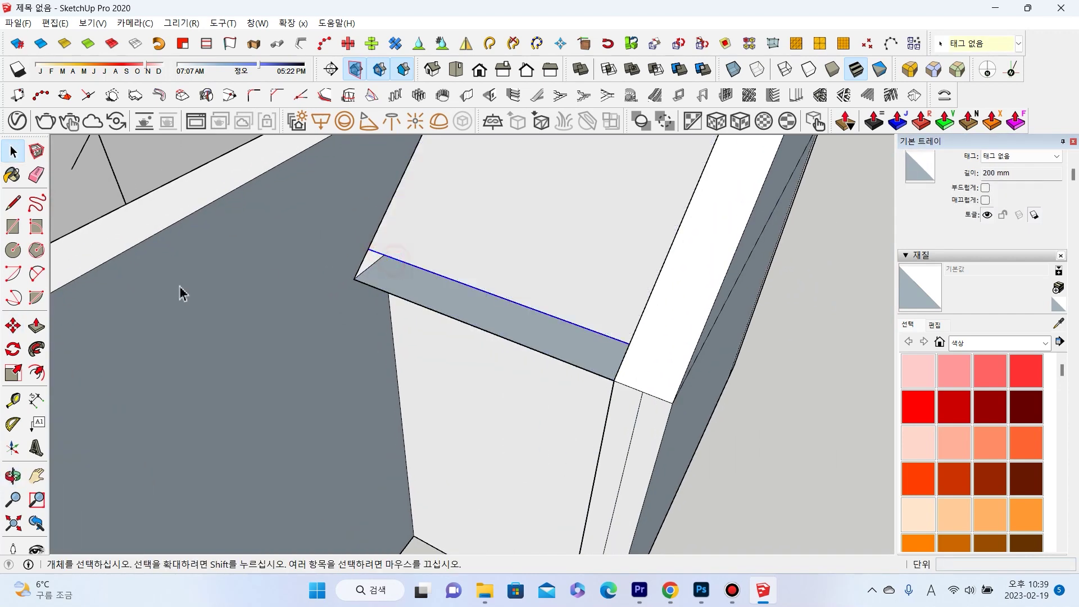
mouse_move(269, 279)
middle_down()
mouse_move(510, 336)
mouse_move(774, 277)
middle_up()
key(m)
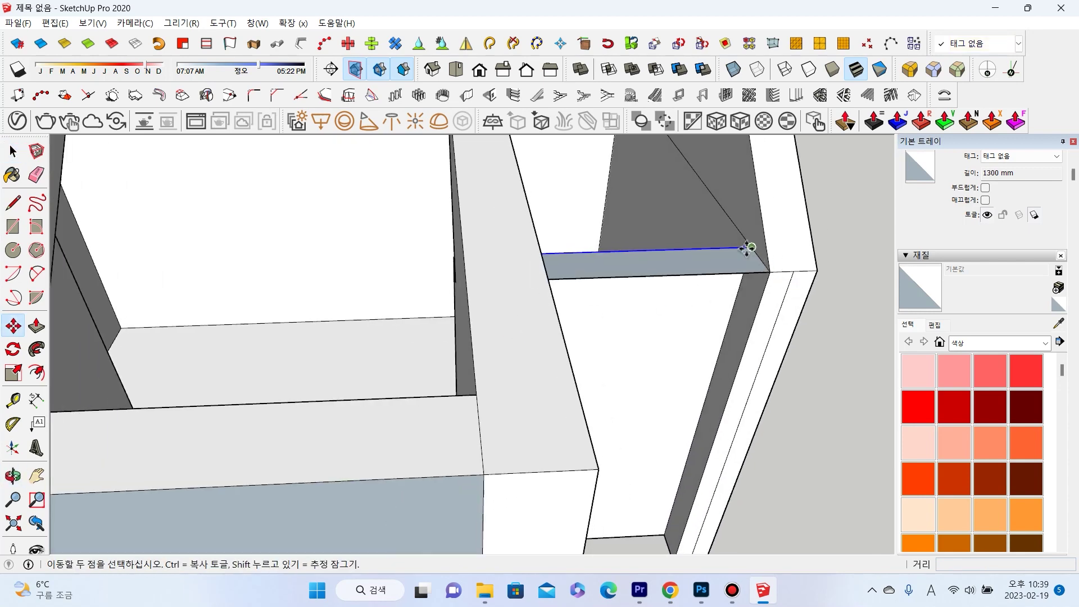
click(747, 248)
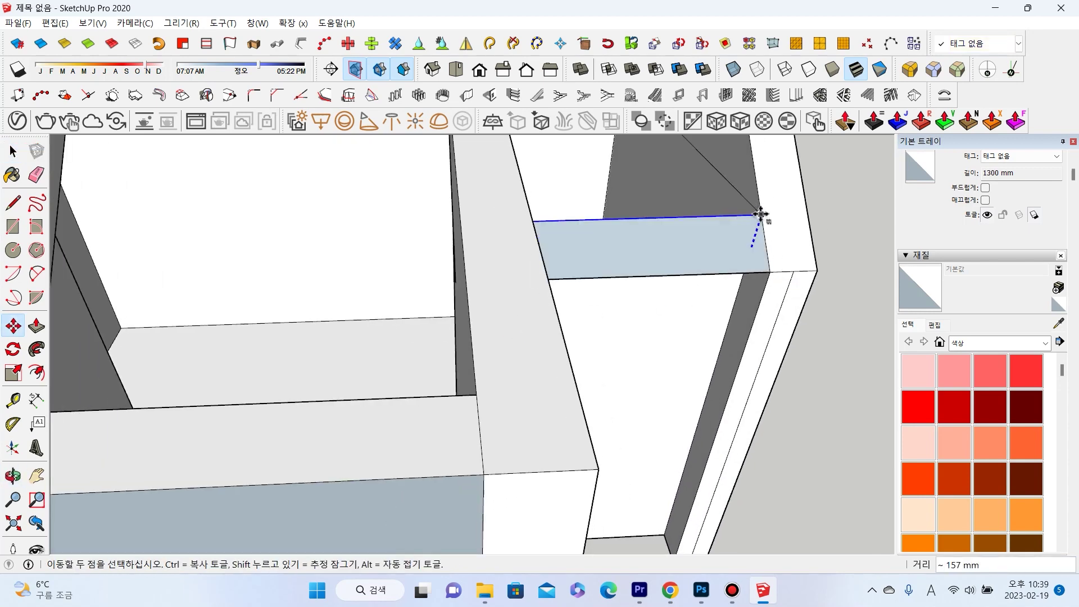
click(761, 211)
middle_drag(760, 211, 106, 199)
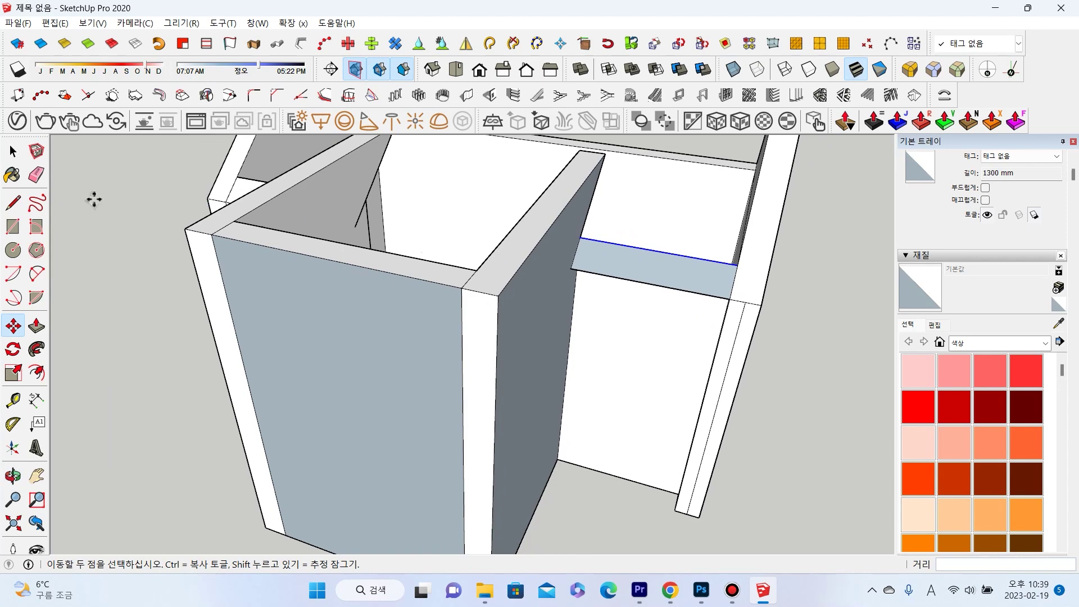
click(22, 227)
click(571, 268)
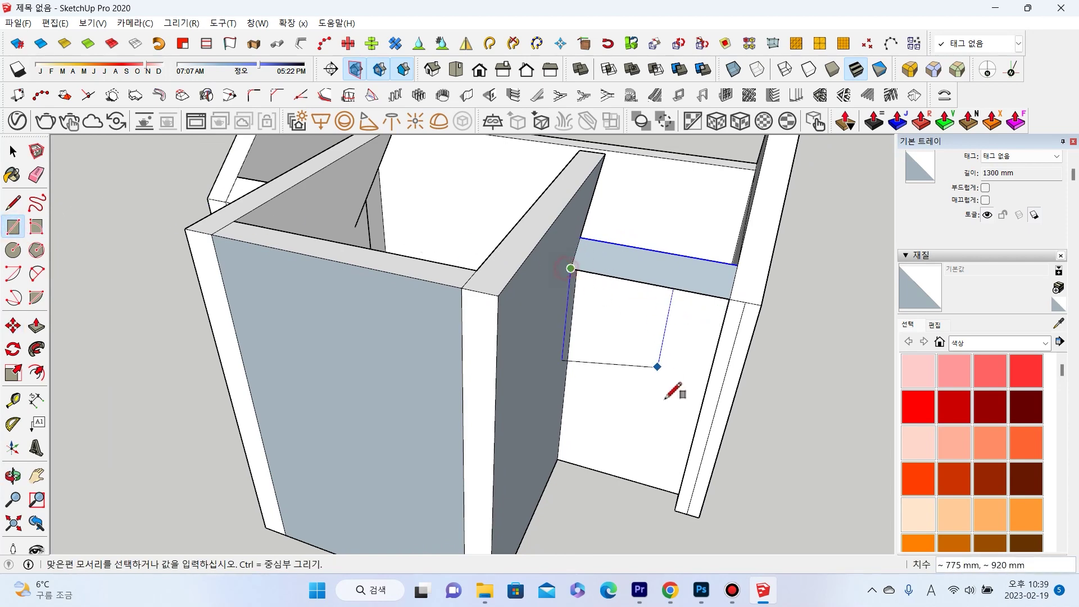
Complete the rectangle across the inner wall face.
click(675, 509)
mouse_move(687, 494)
middle_down()
mouse_move(680, 413)
mouse_move(686, 434)
mouse_move(356, 405)
mouse_move(365, 186)
mouse_move(202, 236)
mouse_move(375, 284)
middle_up()
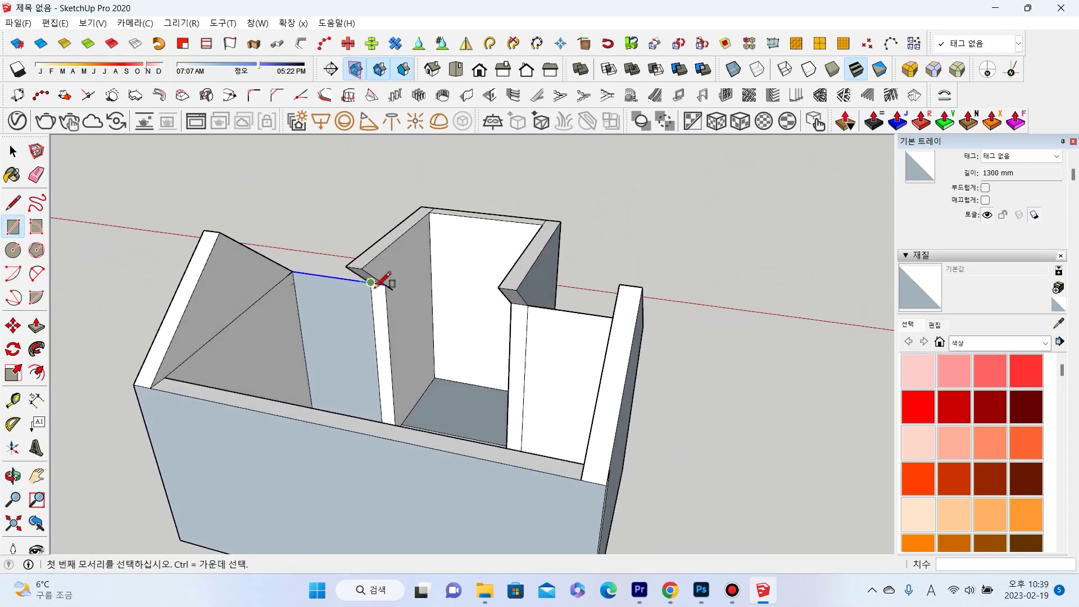
click(36, 175)
scroll(371, 284, up, 3)
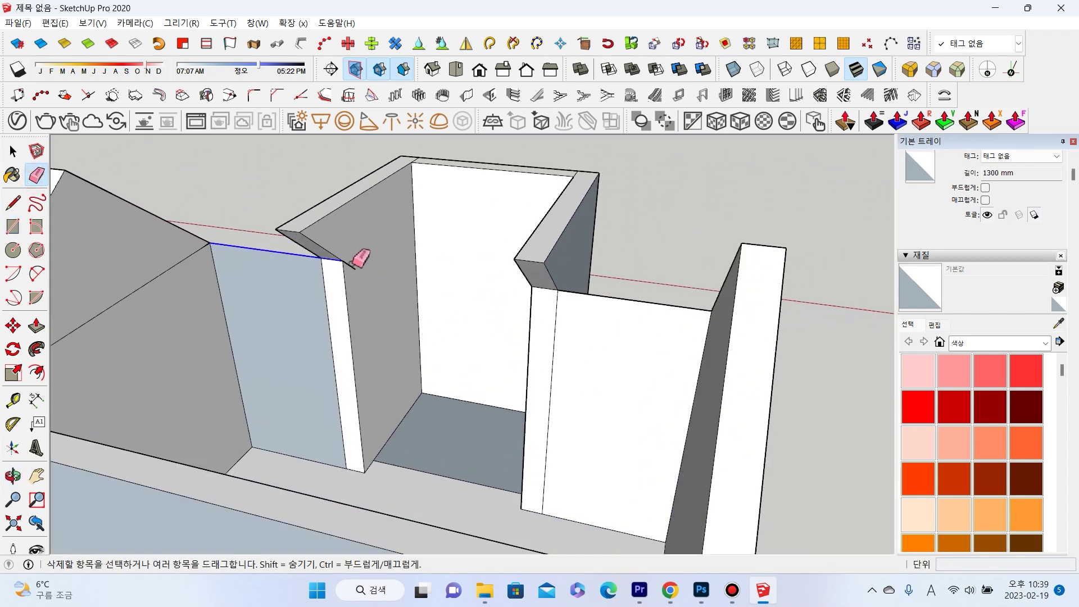
mouse_move(352, 264)
middle_down()
mouse_move(562, 268)
mouse_move(563, 334)
mouse_move(95, 243)
middle_up()
click(15, 159)
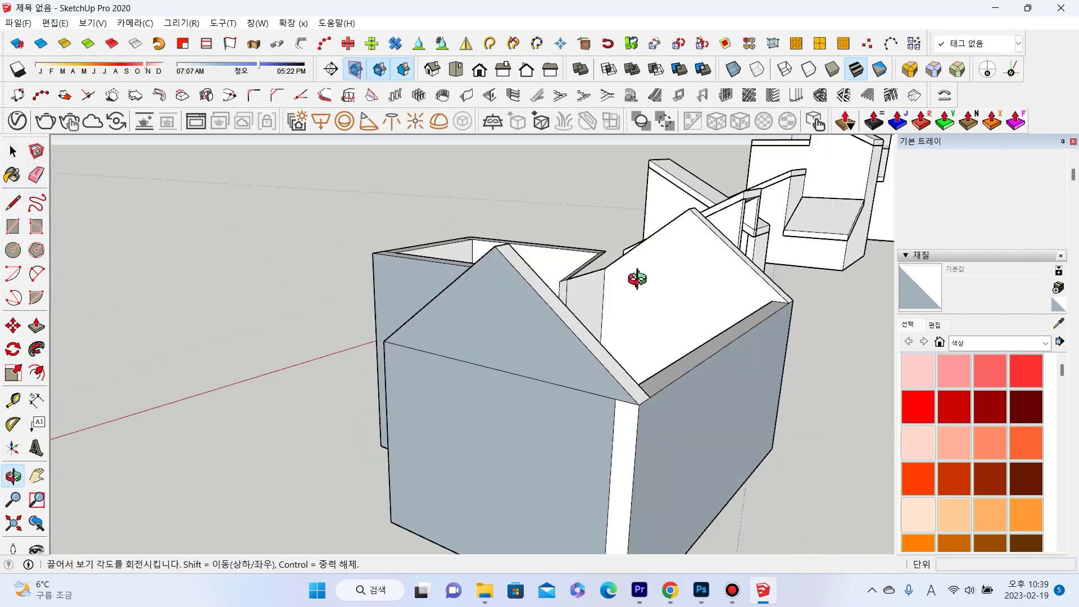
middle_drag(639, 277, 565, 444)
scroll(565, 444, down, 3)
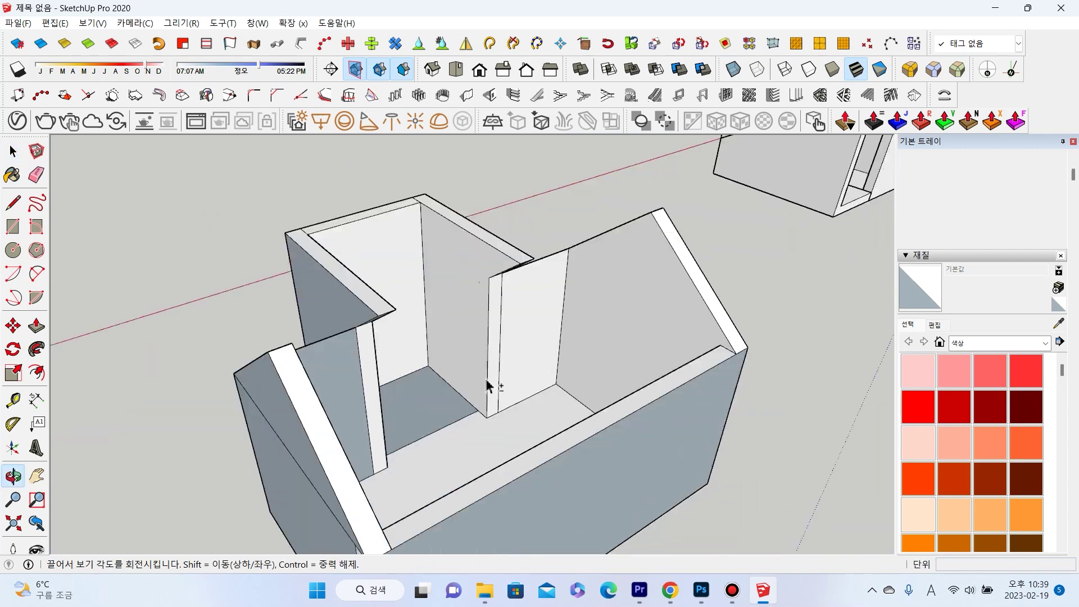
Push/Pull the box's floor face up into a 200 mm slab.
click(446, 436)
click(36, 326)
middle_drag(393, 394, 524, 441)
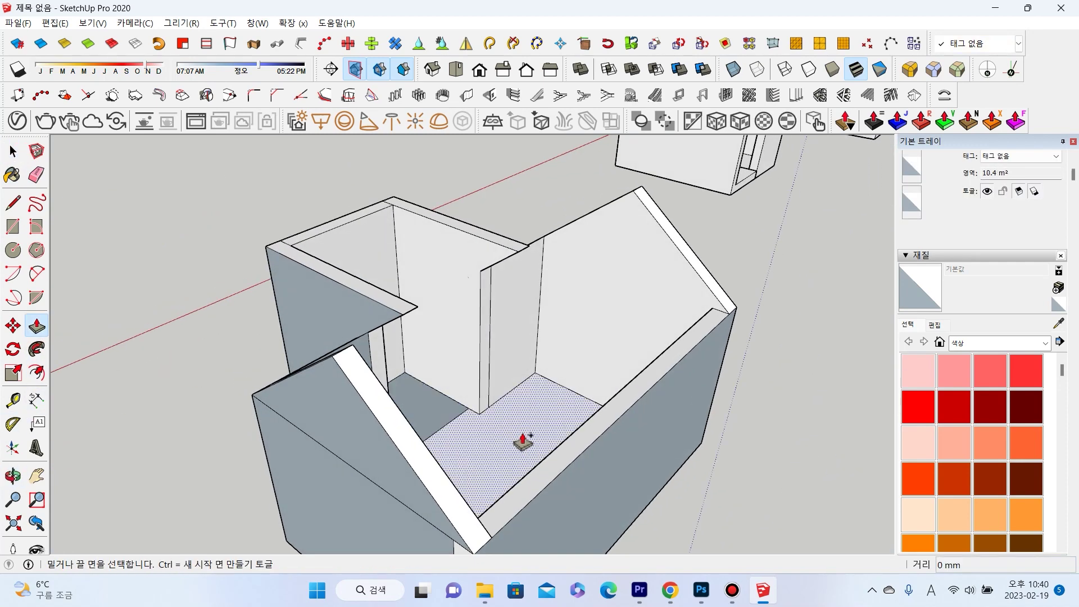
click(524, 441)
key(Return)
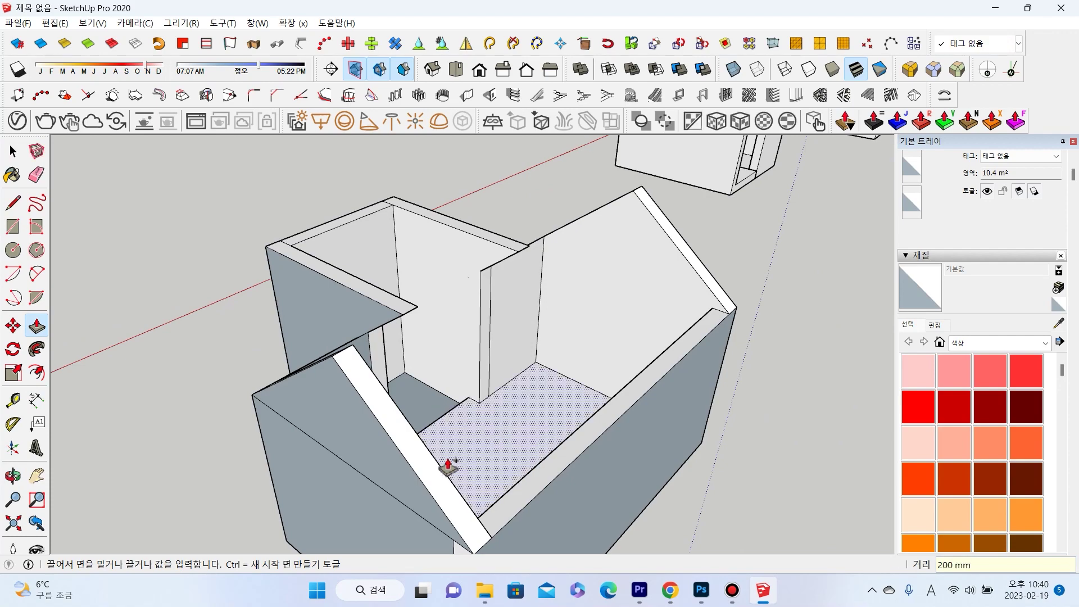
middle_drag(465, 458, 424, 385)
key(Escape)
mouse_move(470, 421)
middle_down()
mouse_move(590, 294)
mouse_move(554, 321)
mouse_move(595, 291)
middle_up()
key(space)
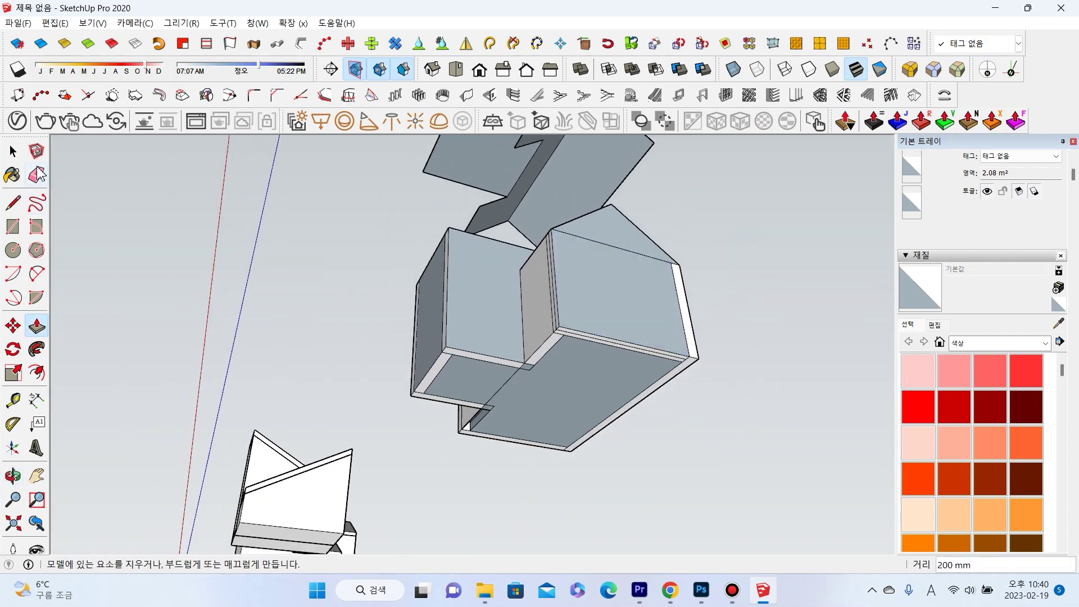
Erase the seams between the front panel and side strip and near the roof corner.
mouse_move(344, 193)
middle_down()
mouse_move(506, 339)
mouse_move(544, 292)
mouse_move(525, 374)
middle_up()
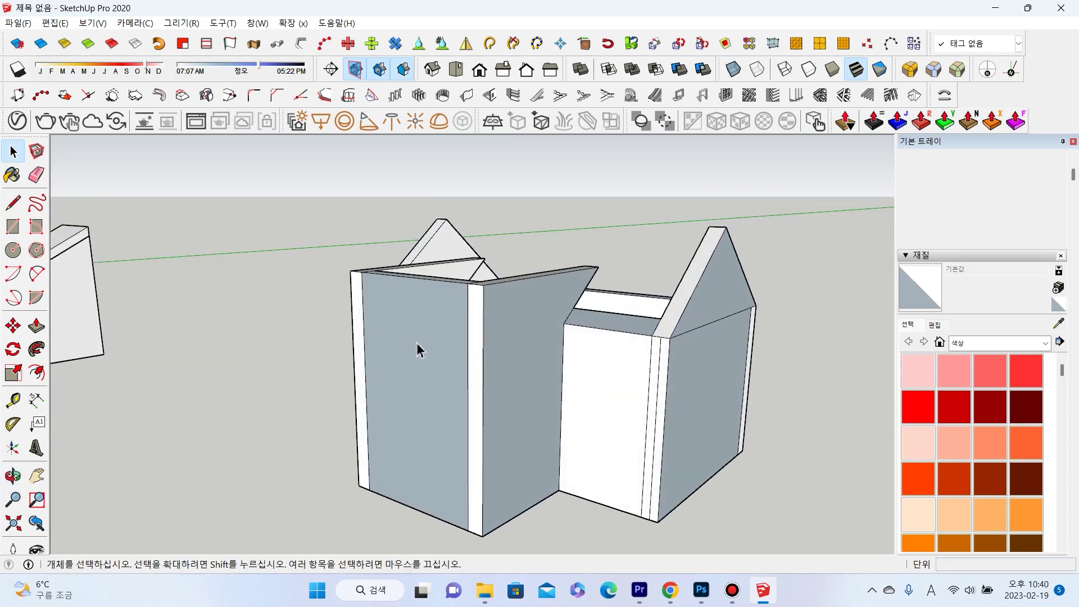
key(e)
middle_drag(566, 305, 497, 355)
drag(495, 356, 486, 319)
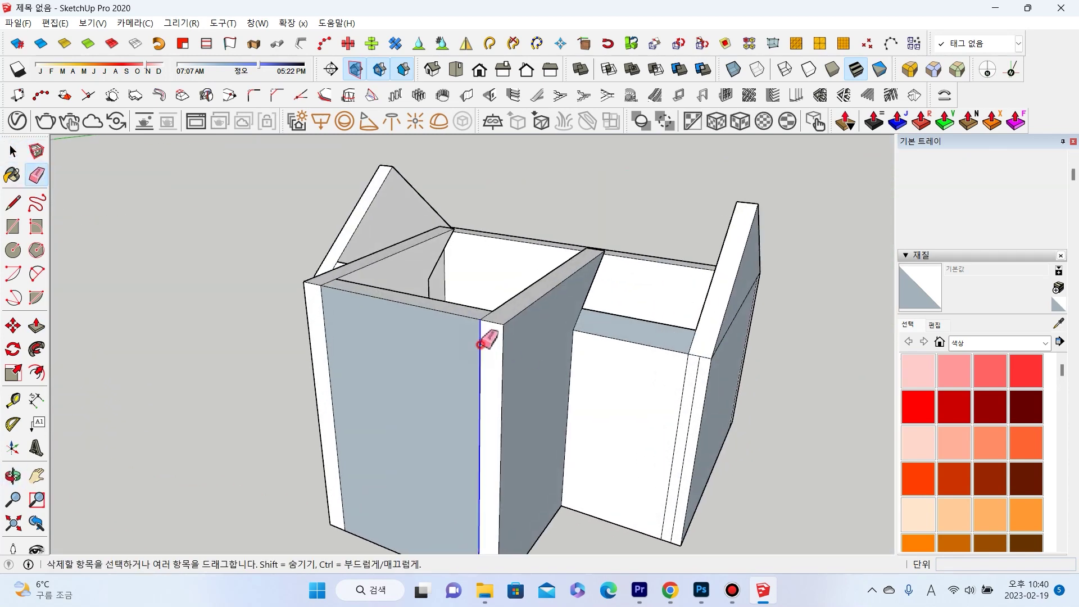
middle_drag(462, 309, 386, 329)
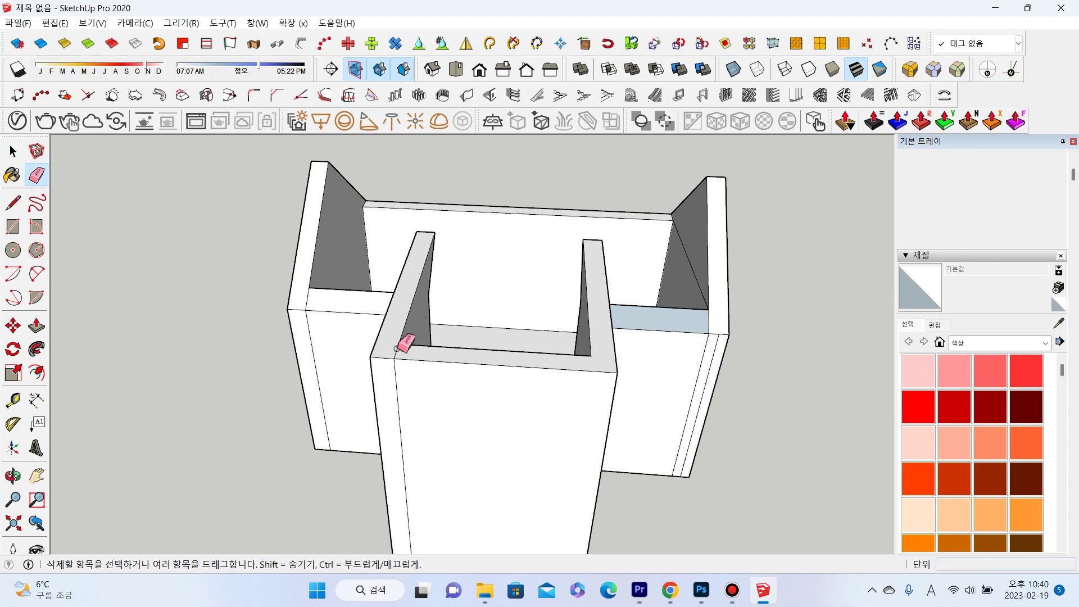
middle_drag(587, 378, 713, 395)
scroll(666, 368, up, 3)
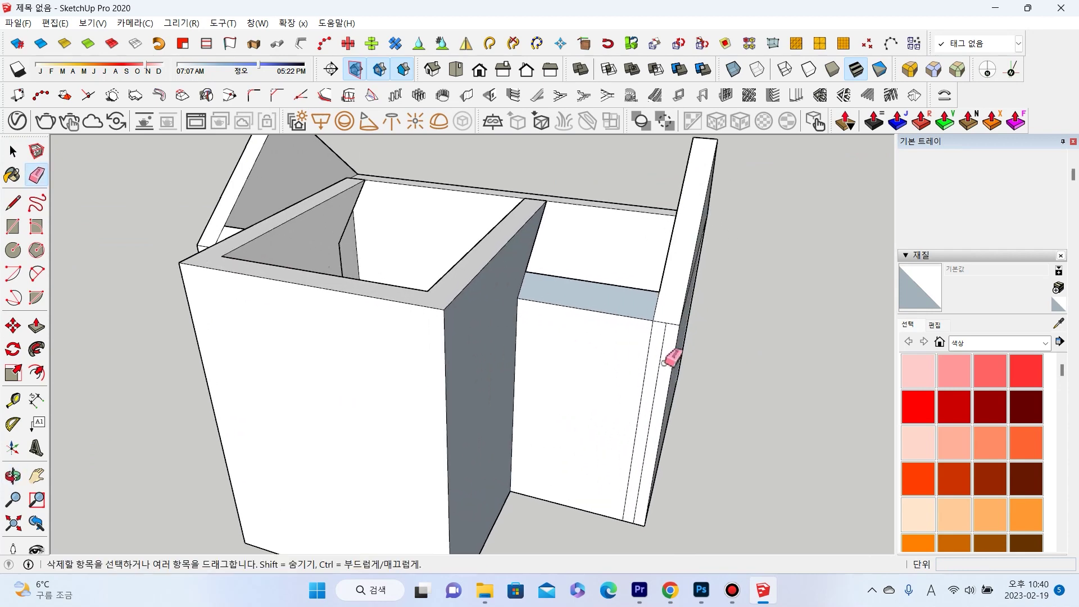
middle_drag(670, 325, 556, 319)
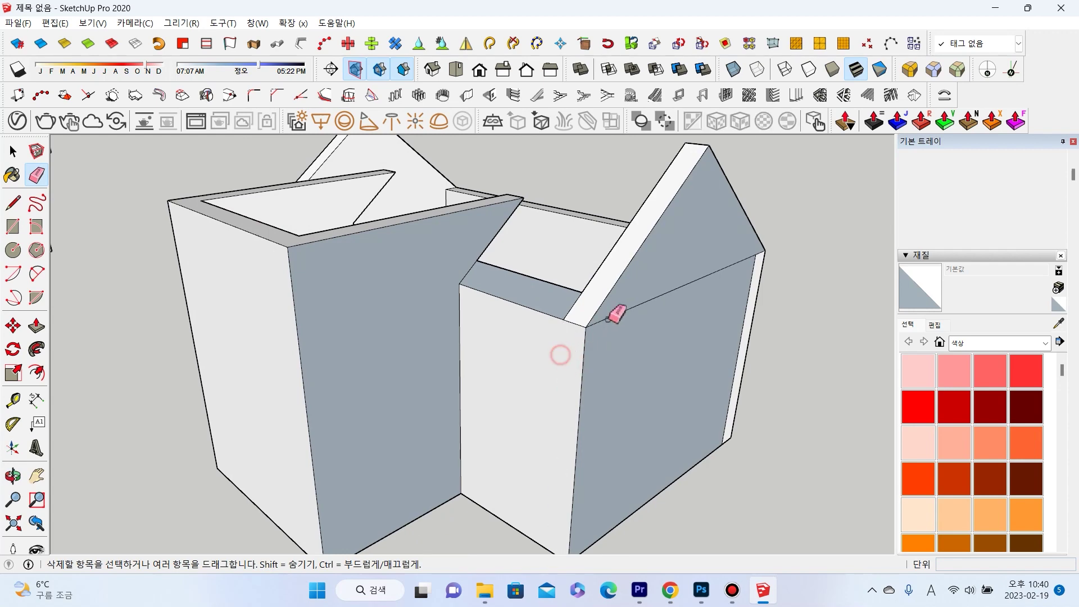
middle_drag(640, 315, 733, 326)
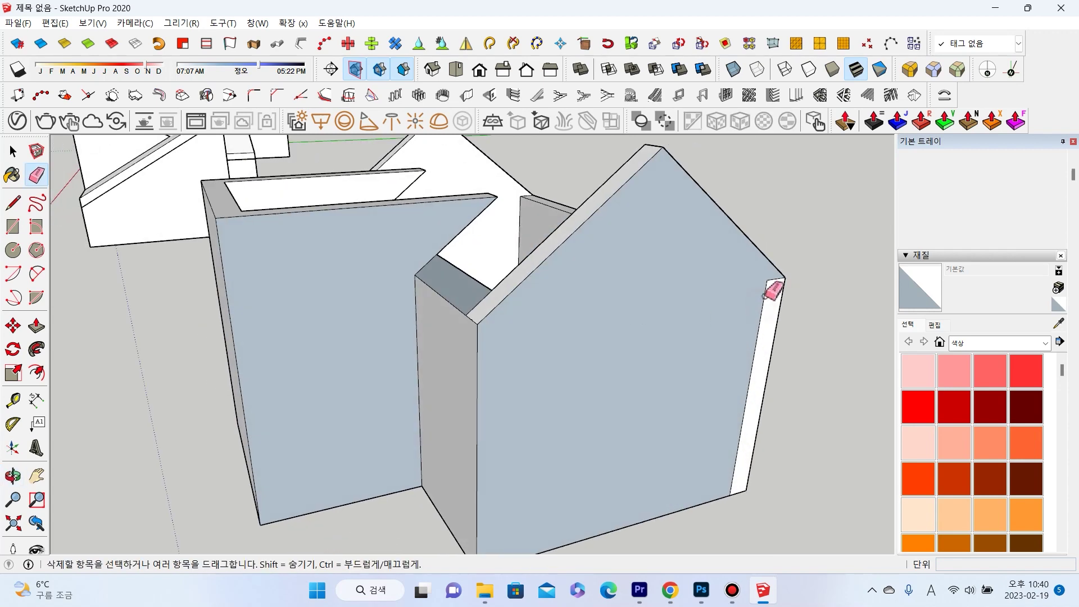
click(765, 296)
mouse_move(777, 286)
middle_down()
mouse_move(677, 356)
mouse_move(518, 325)
middle_up()
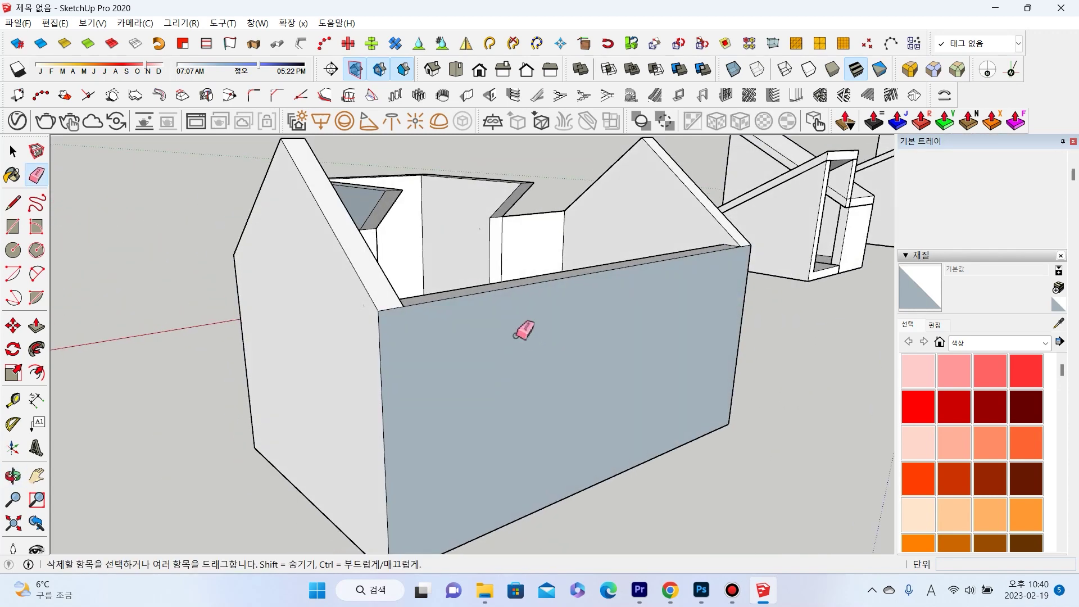
scroll(518, 325, up, 3)
middle_drag(361, 320, 228, 235)
key(space)
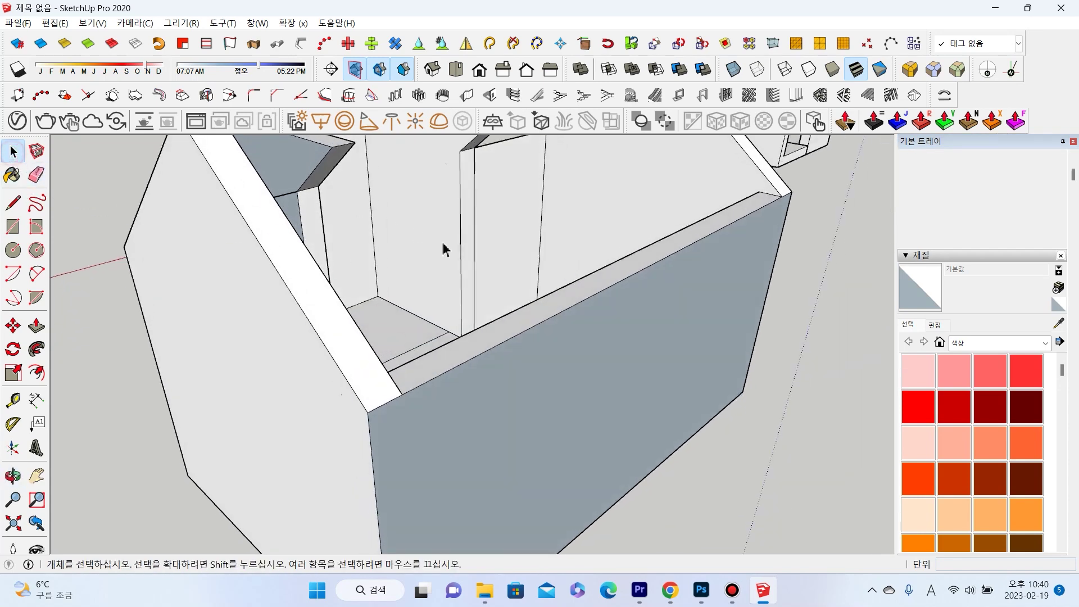
Raise the wall's 4200 mm top edge about 157 mm to widen the top.
click(12, 326)
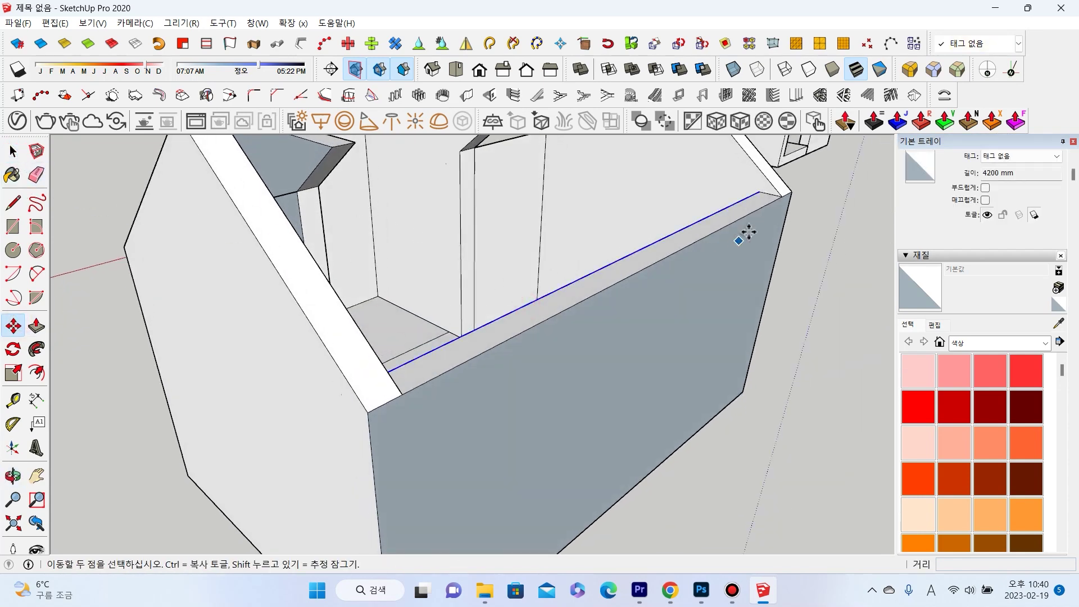
click(754, 191)
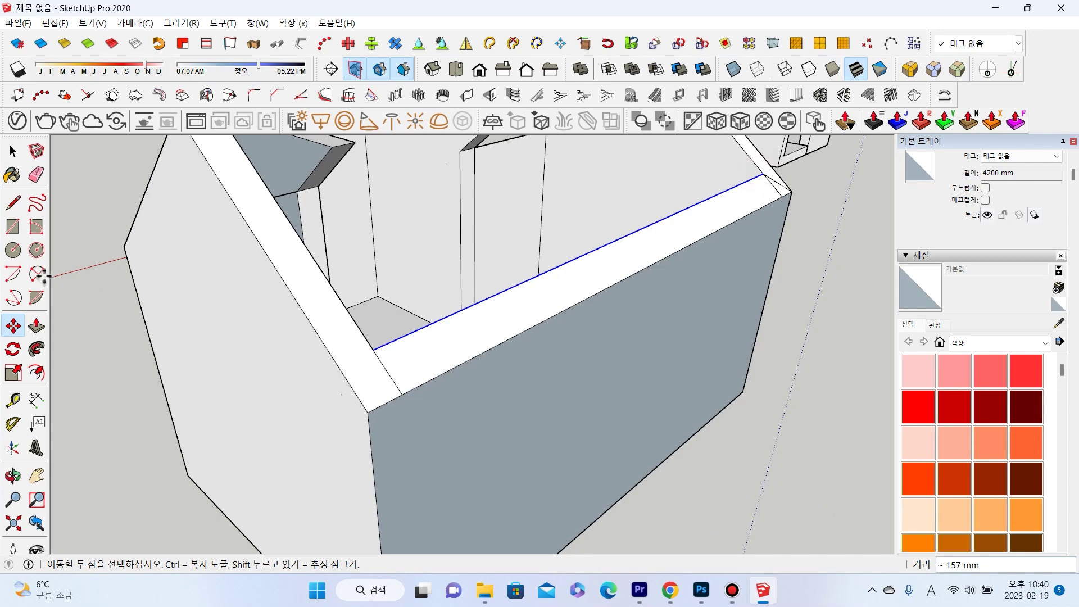
click(36, 175)
mouse_move(742, 277)
middle_down()
mouse_move(554, 248)
mouse_move(615, 279)
middle_up()
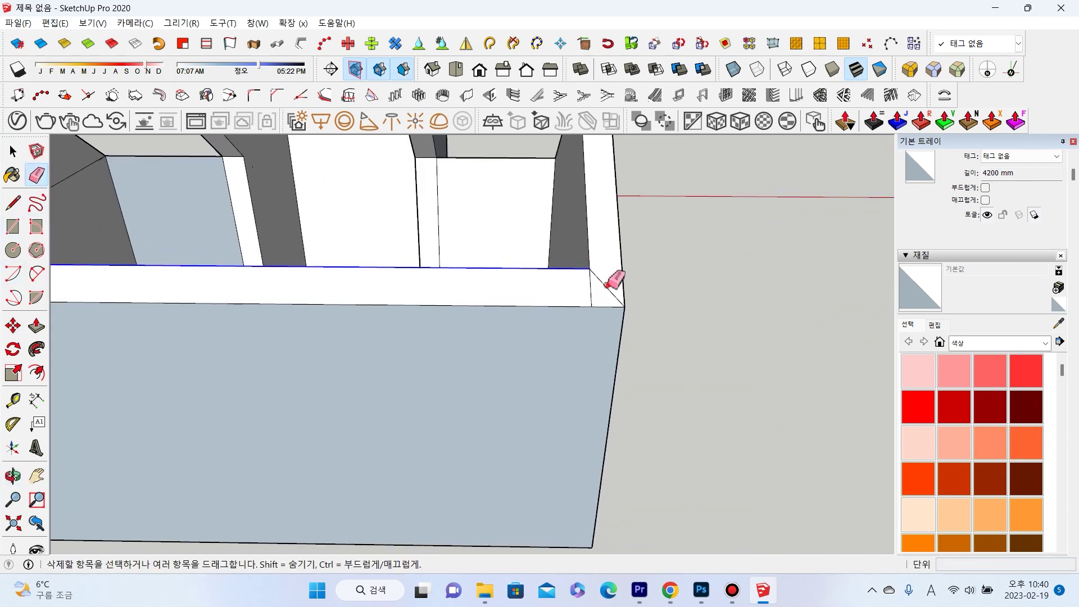
mouse_move(573, 308)
middle_down()
mouse_move(488, 305)
mouse_move(137, 239)
middle_up()
mouse_move(304, 284)
middle_down()
mouse_move(458, 310)
mouse_move(337, 269)
middle_up()
Erase the seams beside the white wall strip and on the inner wall.
click(443, 300)
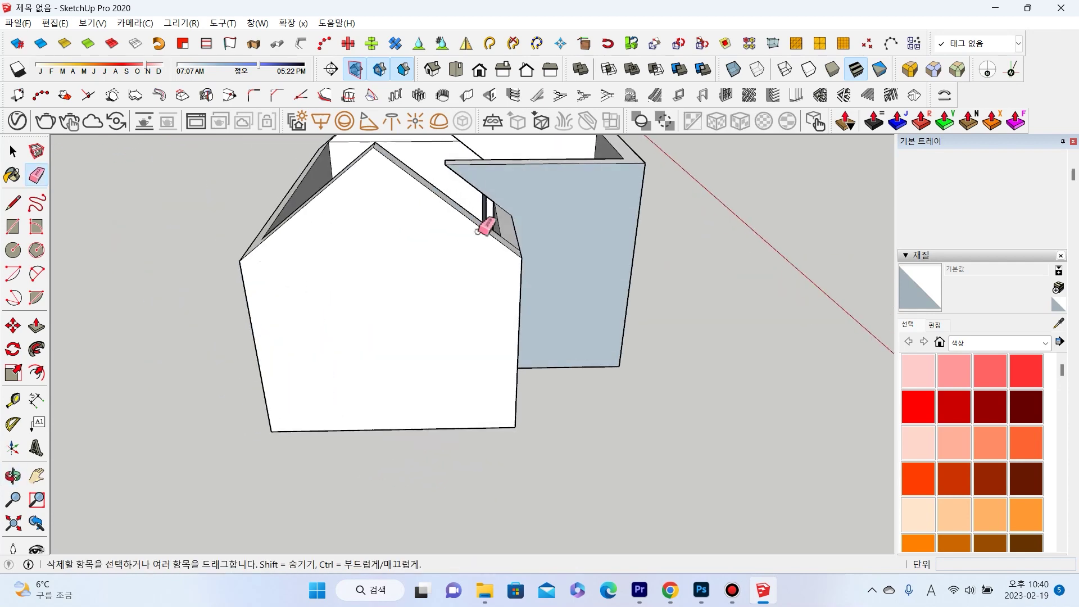
scroll(404, 272, up, 3)
scroll(440, 288, up, 3)
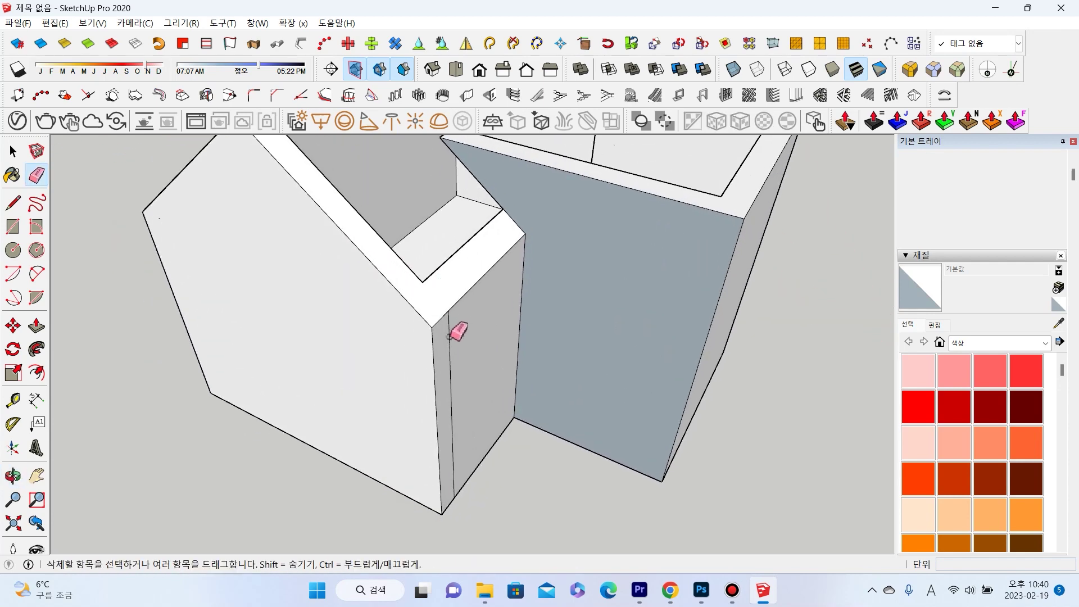
scroll(449, 336, down, 2)
middle_drag(447, 354, 793, 421)
scroll(580, 301, up, 3)
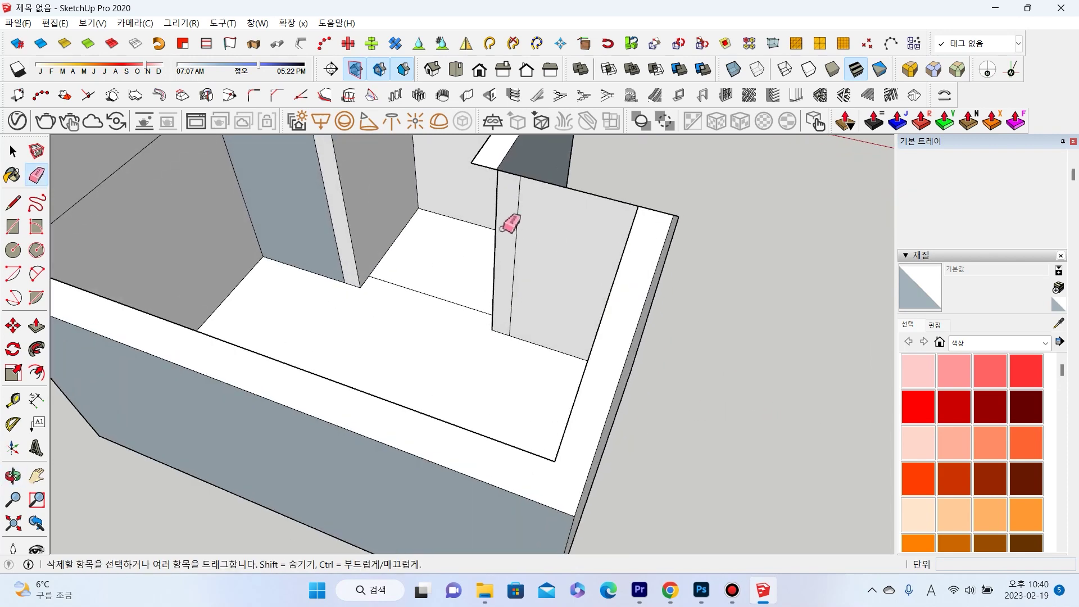
scroll(516, 215, down, 3)
scroll(537, 332, up, 3)
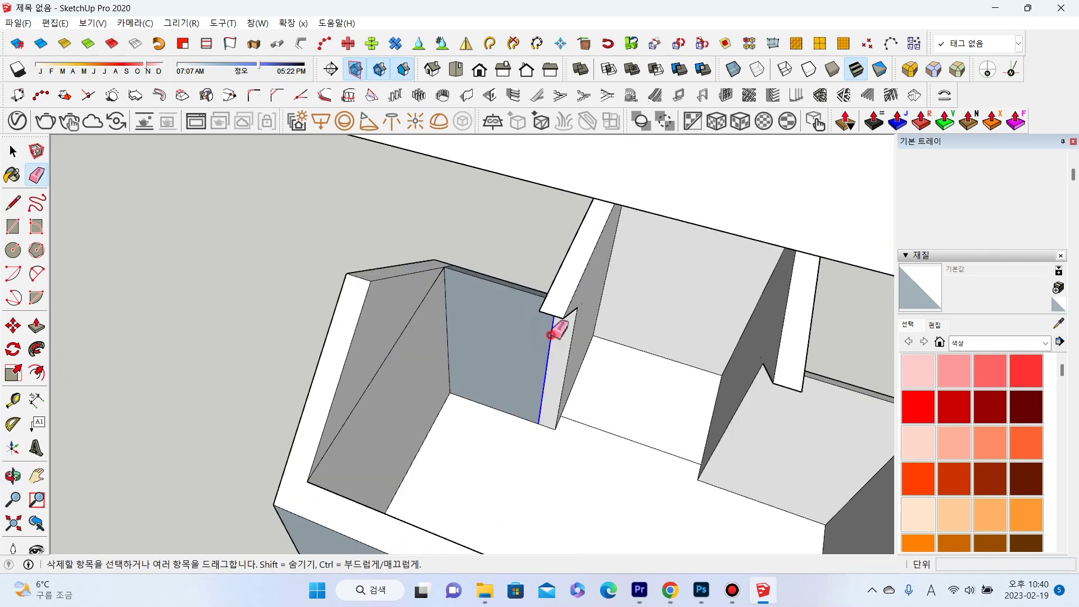
click(550, 335)
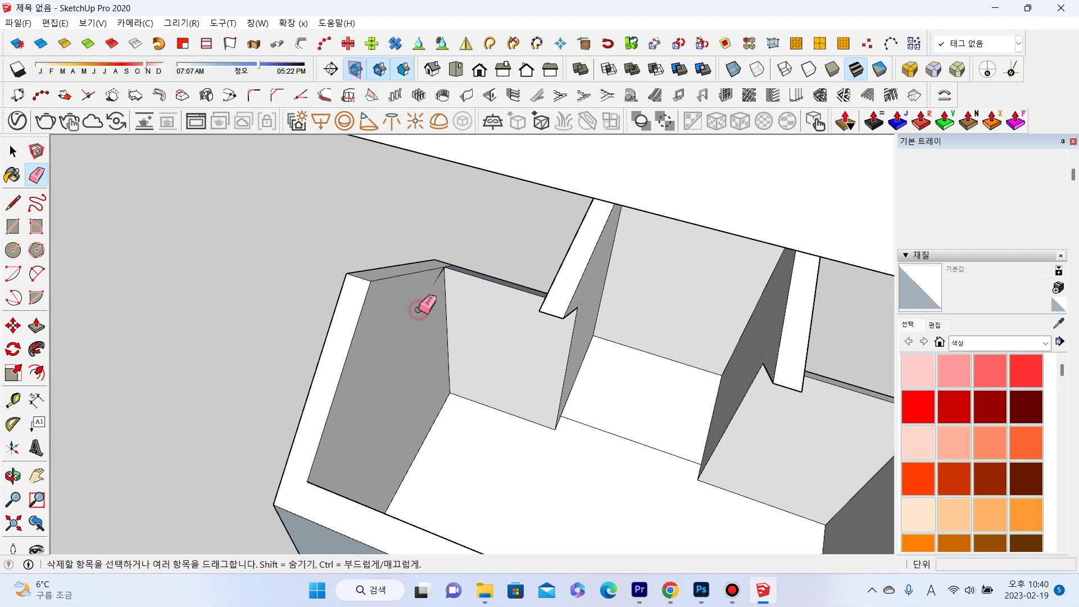
scroll(397, 241, down, 2)
mouse_move(397, 240)
middle_down()
mouse_move(443, 224)
mouse_move(272, 279)
middle_up()
scroll(286, 302, up, 1)
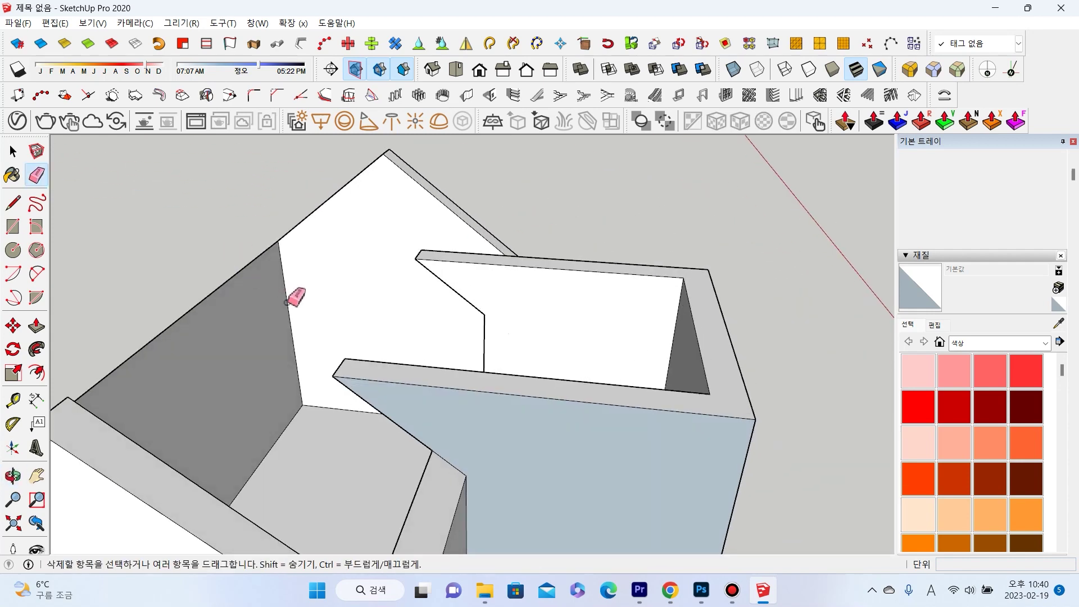
scroll(544, 329, down, 3)
Erase the inner strip edges and leftover segments across the box's base.
mouse_move(544, 330)
middle_down()
mouse_move(621, 332)
mouse_move(787, 453)
middle_up()
scroll(475, 448, up, 3)
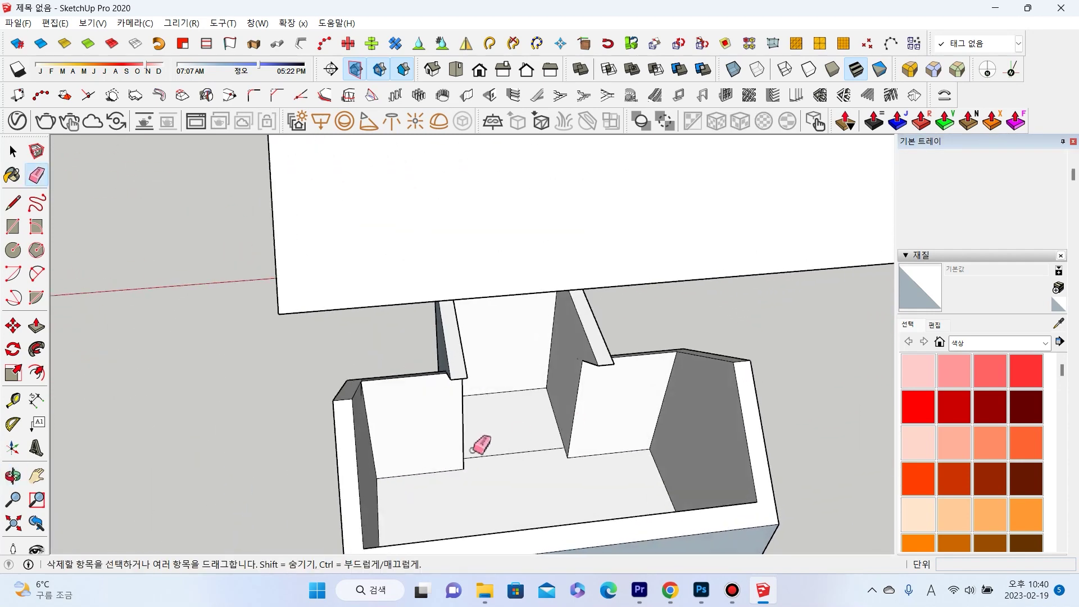
mouse_move(506, 450)
middle_down()
mouse_move(847, 429)
mouse_move(659, 427)
mouse_move(638, 252)
mouse_move(655, 352)
mouse_move(643, 306)
mouse_move(697, 288)
middle_up()
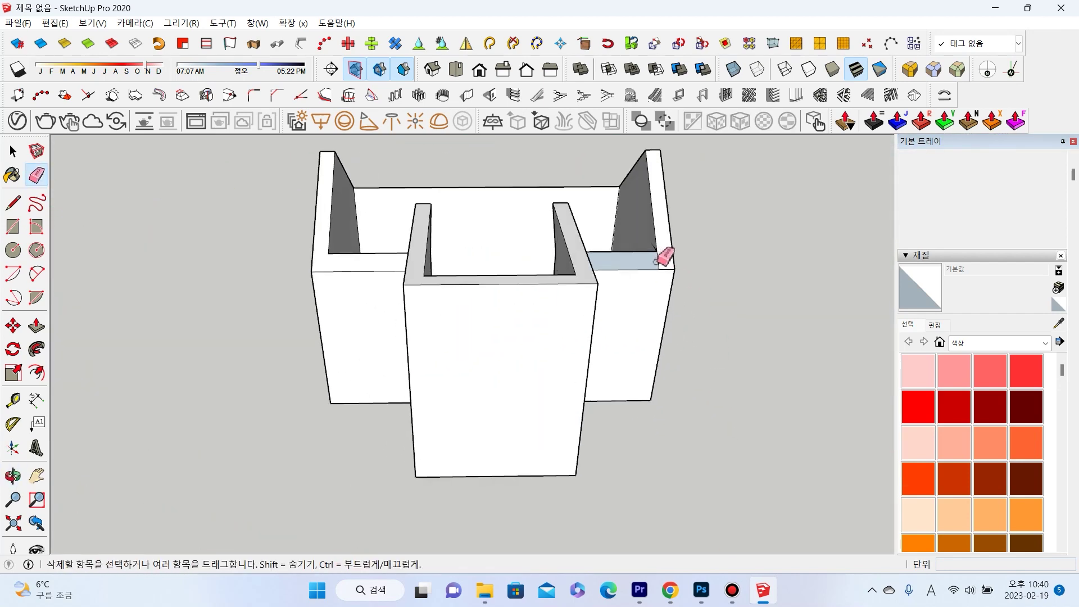
scroll(658, 261, down, 2)
mouse_move(655, 346)
middle_down()
mouse_move(438, 265)
mouse_move(607, 229)
middle_up()
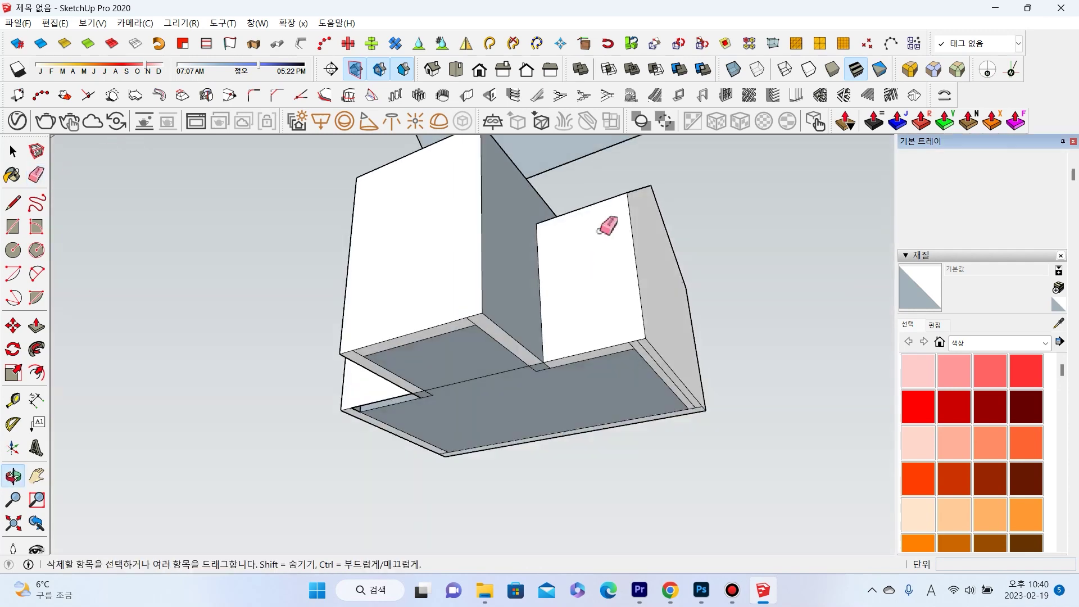
scroll(548, 336, up, 3)
click(550, 332)
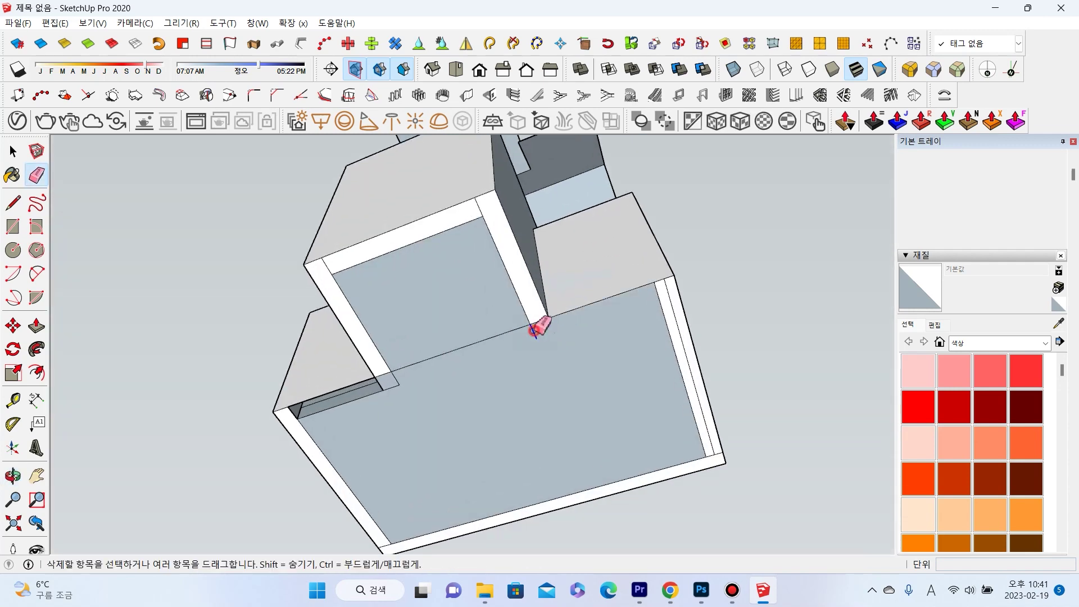
click(532, 322)
drag(535, 308, 439, 235)
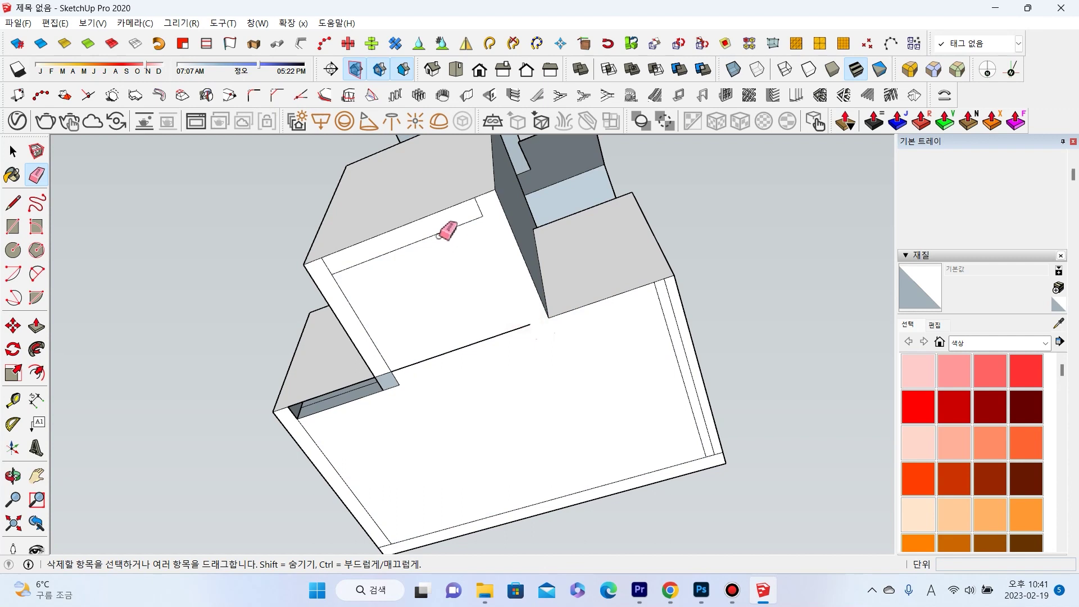
click(478, 212)
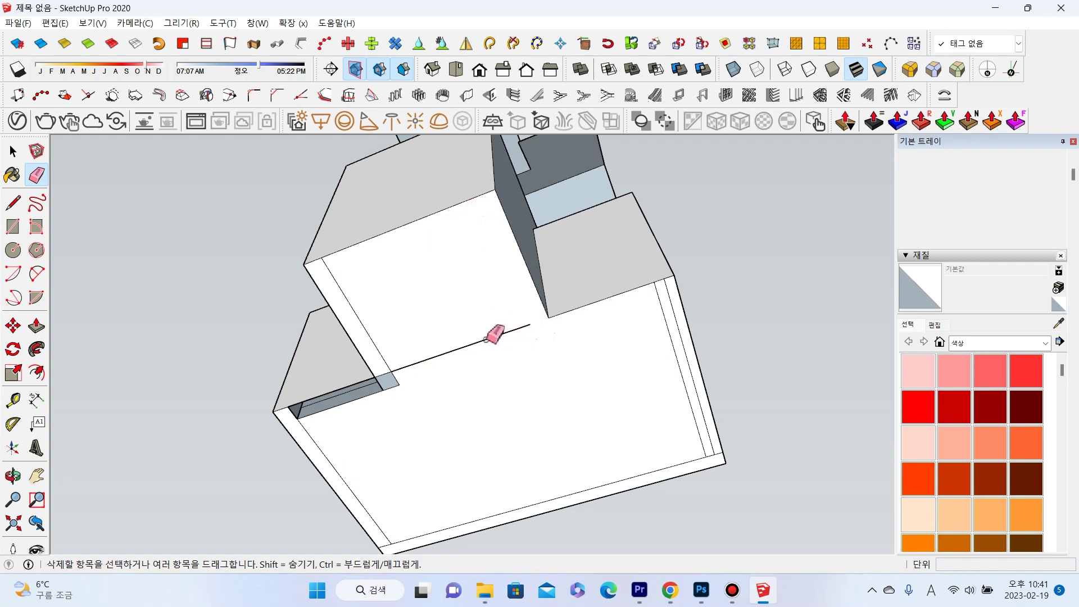
drag(381, 363, 389, 373)
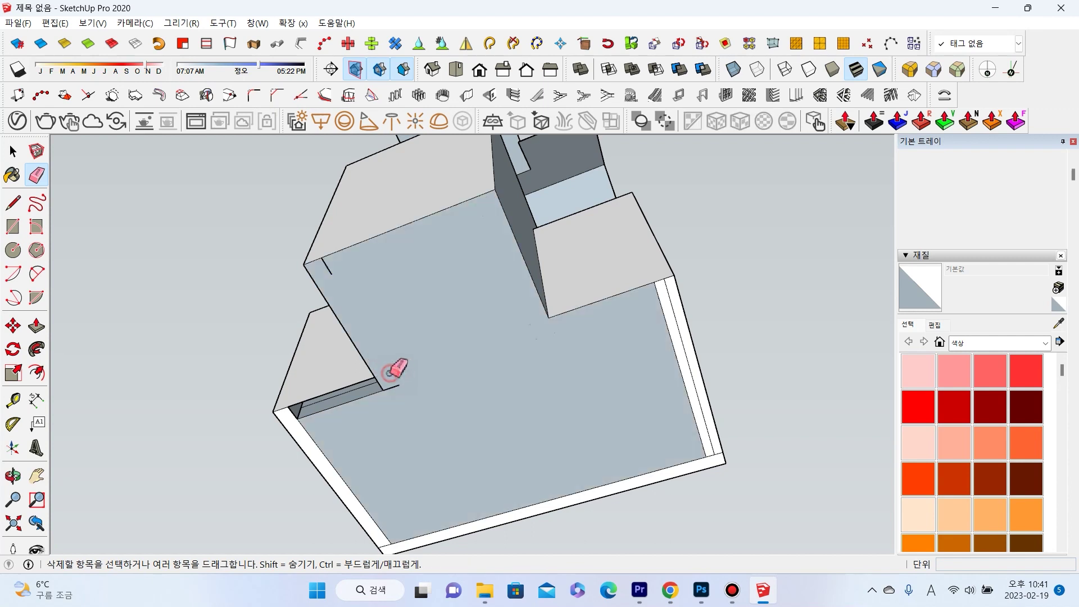
mouse_move(392, 391)
middle_down()
mouse_move(427, 217)
mouse_move(494, 234)
mouse_move(462, 272)
mouse_move(499, 272)
mouse_move(459, 314)
mouse_move(549, 272)
middle_up()
Fill the base notch with a rectangle and erase its leftover inner and lower edges.
key(r)
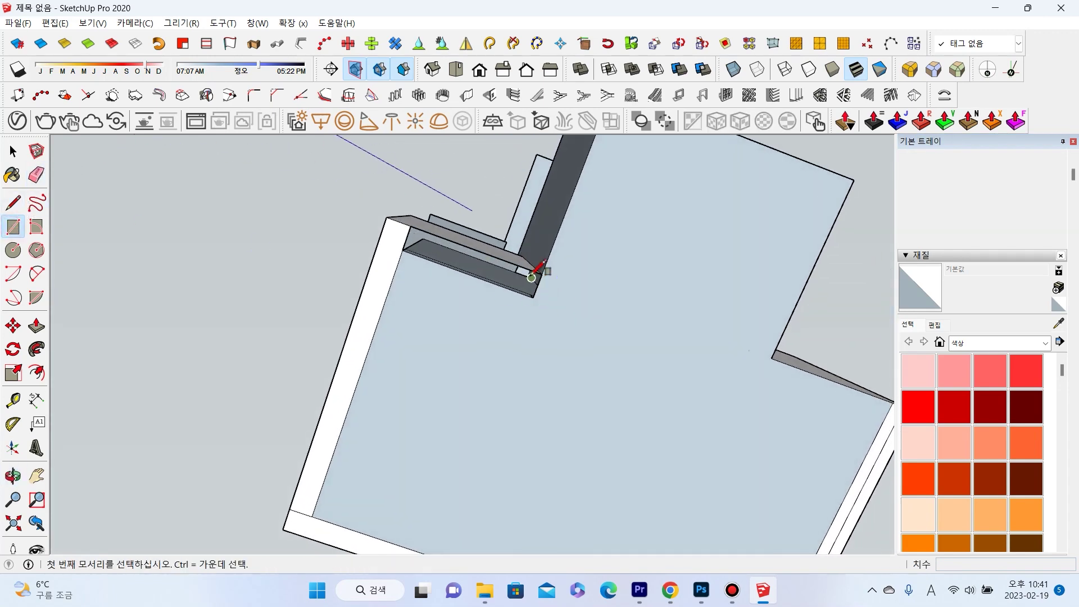
click(542, 273)
click(401, 251)
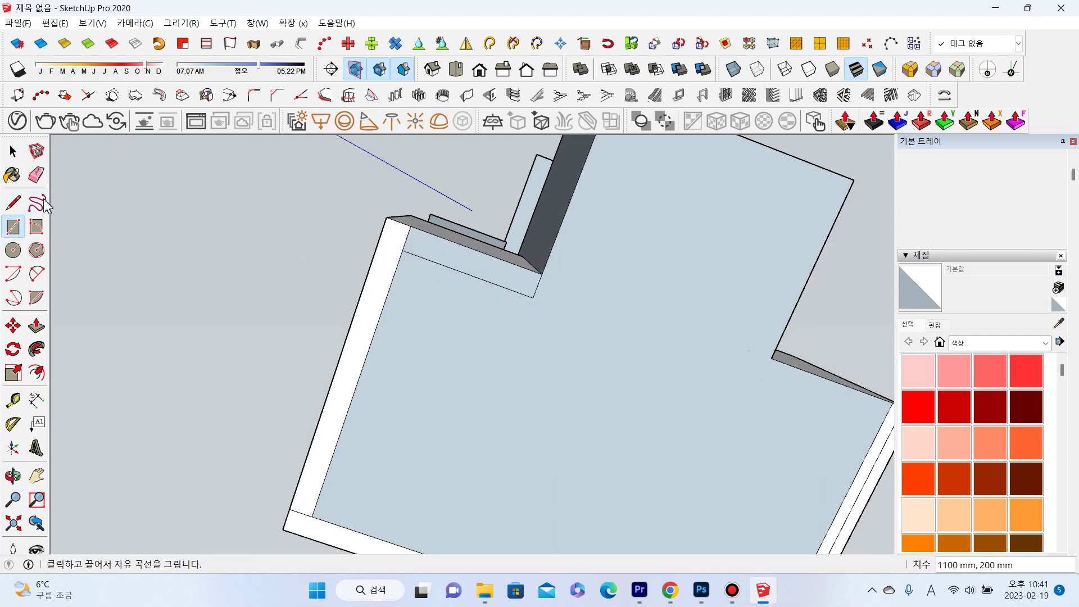
key(e)
click(402, 257)
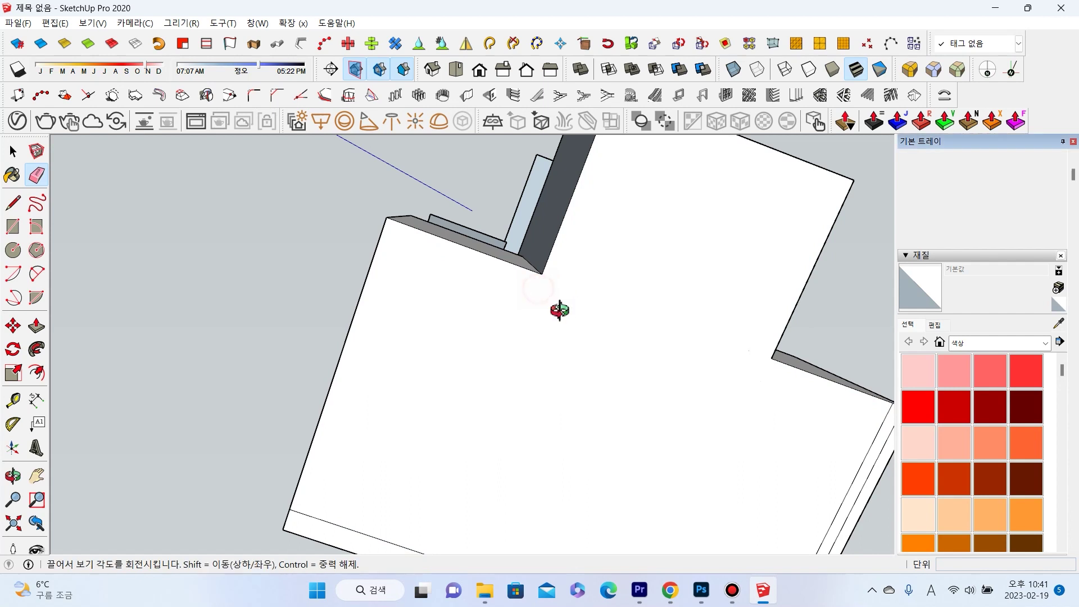
middle_drag(559, 310, 467, 270)
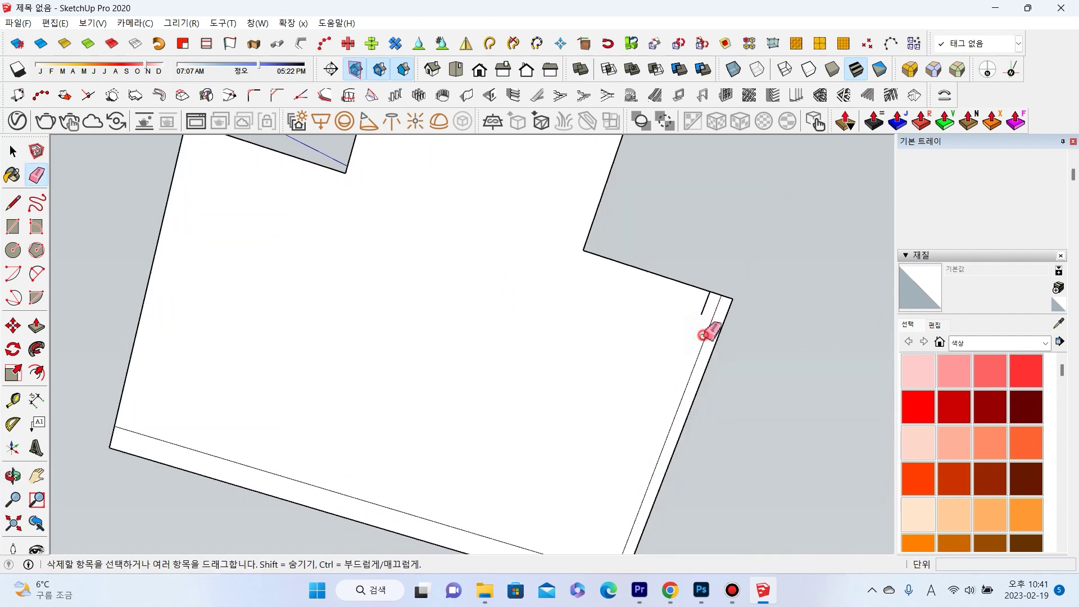
mouse_move(701, 307)
shift+middle_down()
mouse_move(576, 299)
mouse_move(614, 400)
shift+middle_up()
click(507, 421)
click(629, 434)
Switch to X-ray style so all faces are see-through.
mouse_move(191, 295)
middle_down()
mouse_move(477, 403)
mouse_move(540, 234)
mouse_move(470, 295)
mouse_move(334, 264)
mouse_move(440, 294)
mouse_move(335, 409)
mouse_move(518, 223)
middle_up()
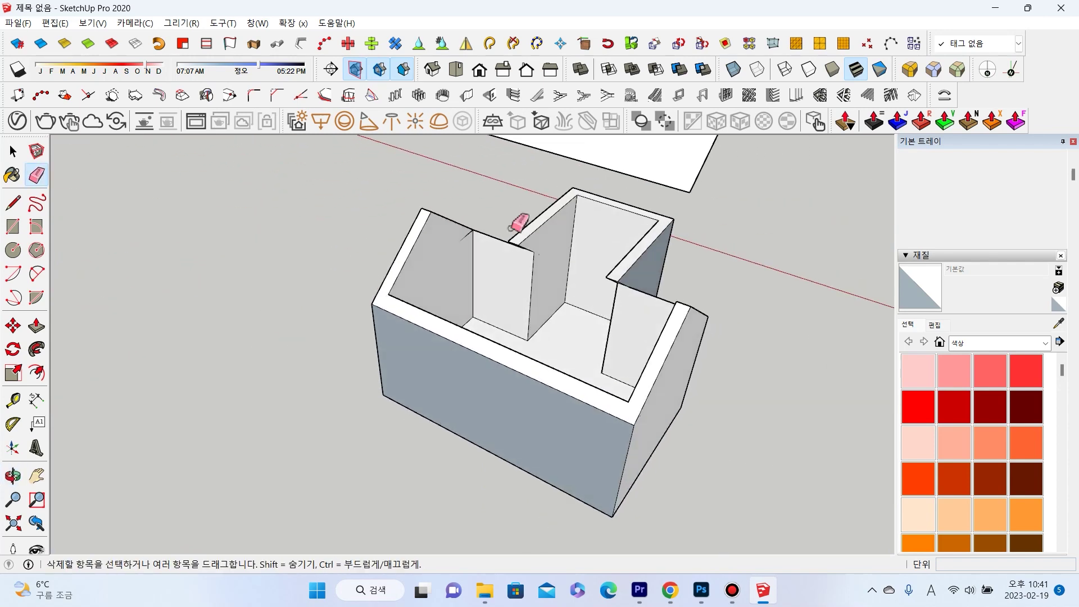
scroll(512, 227, up, 3)
click(737, 75)
mouse_move(421, 241)
middle_down()
mouse_move(443, 231)
mouse_move(325, 301)
mouse_move(273, 318)
mouse_move(643, 248)
mouse_move(472, 218)
mouse_move(426, 221)
mouse_move(323, 366)
mouse_move(361, 385)
middle_up()
scroll(362, 400, up, 1)
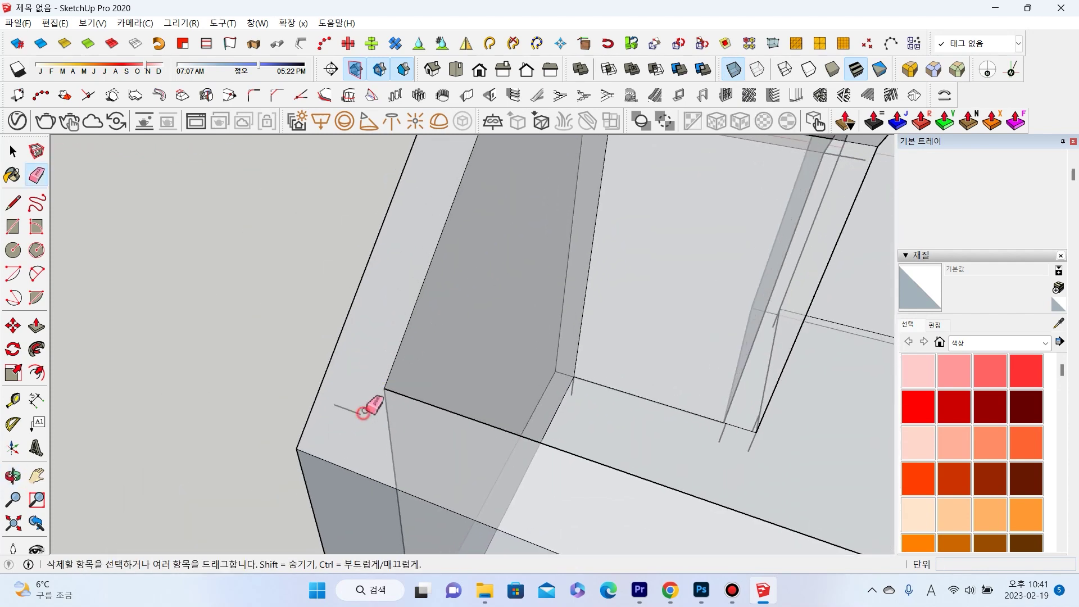
mouse_move(354, 410)
middle_down()
mouse_move(390, 362)
mouse_move(438, 354)
middle_up()
scroll(534, 378, up, 3)
scroll(531, 373, up, 2)
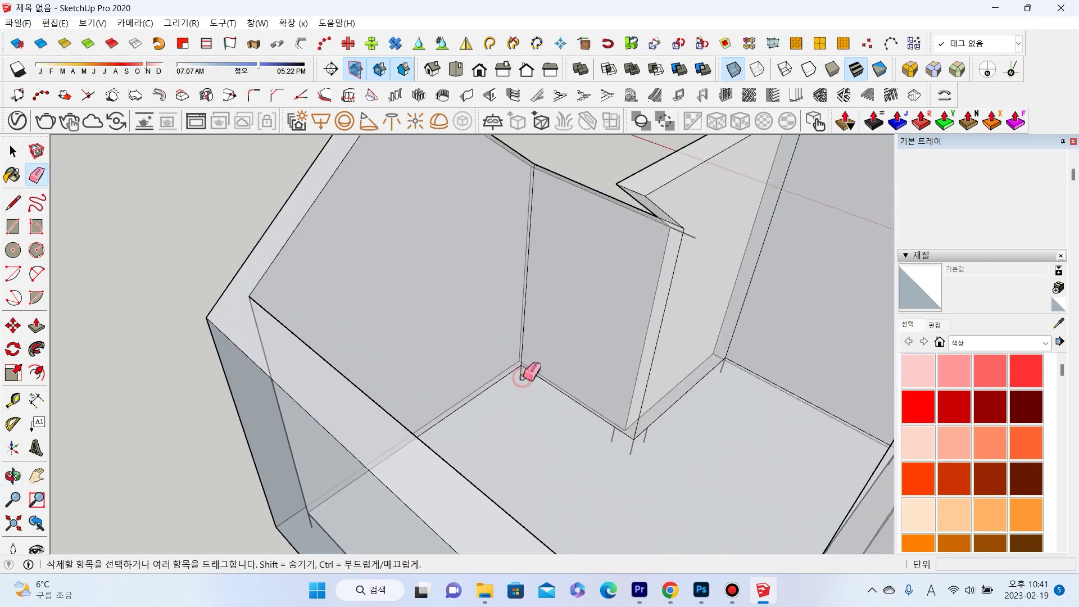
scroll(616, 434, up, 1)
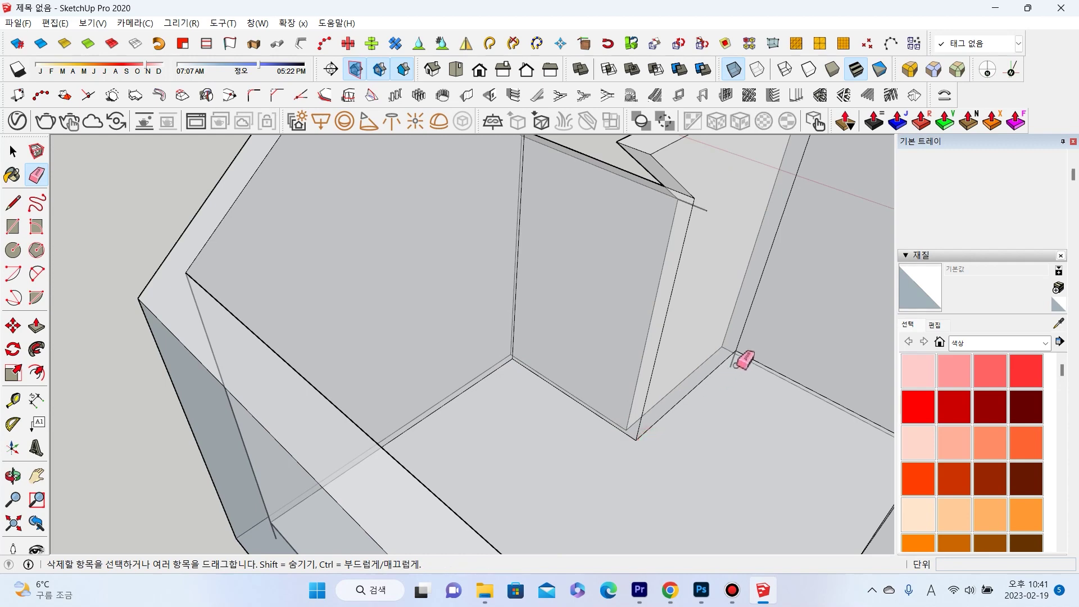
scroll(736, 358, down, 3)
middle_drag(756, 379, 694, 344)
scroll(782, 291, up, 3)
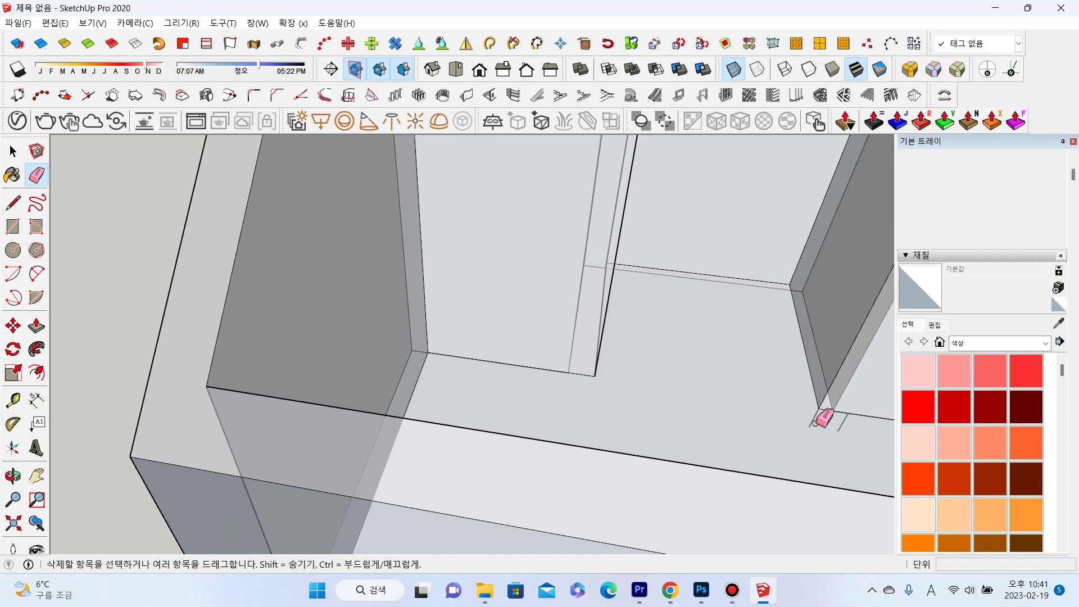
scroll(841, 427, down, 3)
middle_drag(819, 417, 625, 359)
scroll(706, 376, up, 3)
scroll(727, 378, up, 2)
scroll(718, 384, down, 3)
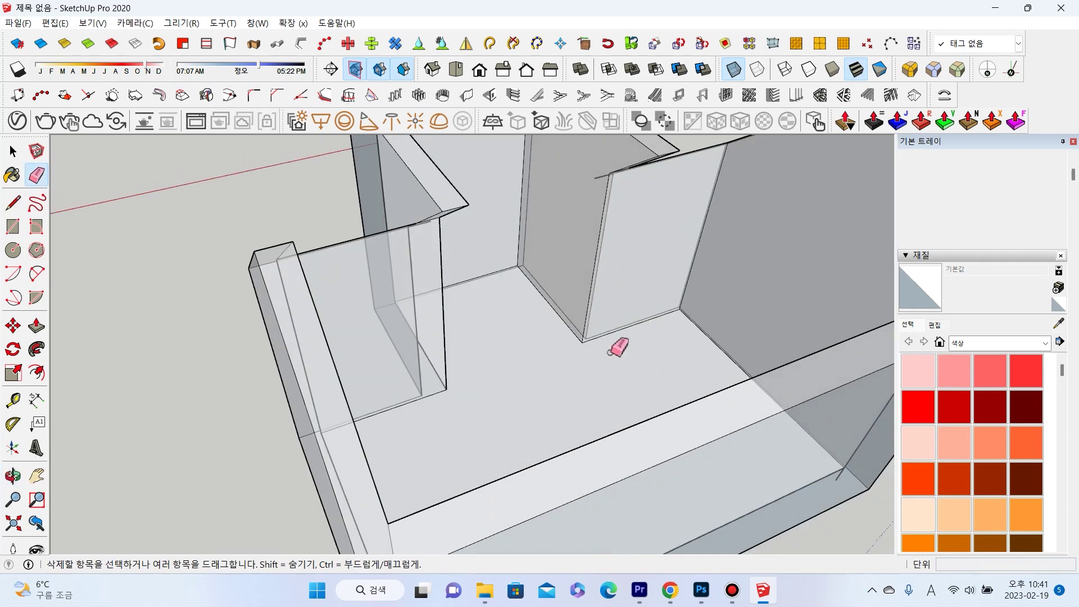
scroll(599, 179, up, 3)
scroll(597, 175, down, 2)
middle_drag(698, 175, 544, 207)
scroll(419, 191, up, 3)
scroll(431, 194, down, 3)
middle_drag(410, 221, 655, 241)
scroll(572, 331, up, 3)
middle_drag(578, 326, 771, 289)
scroll(597, 187, up, 3)
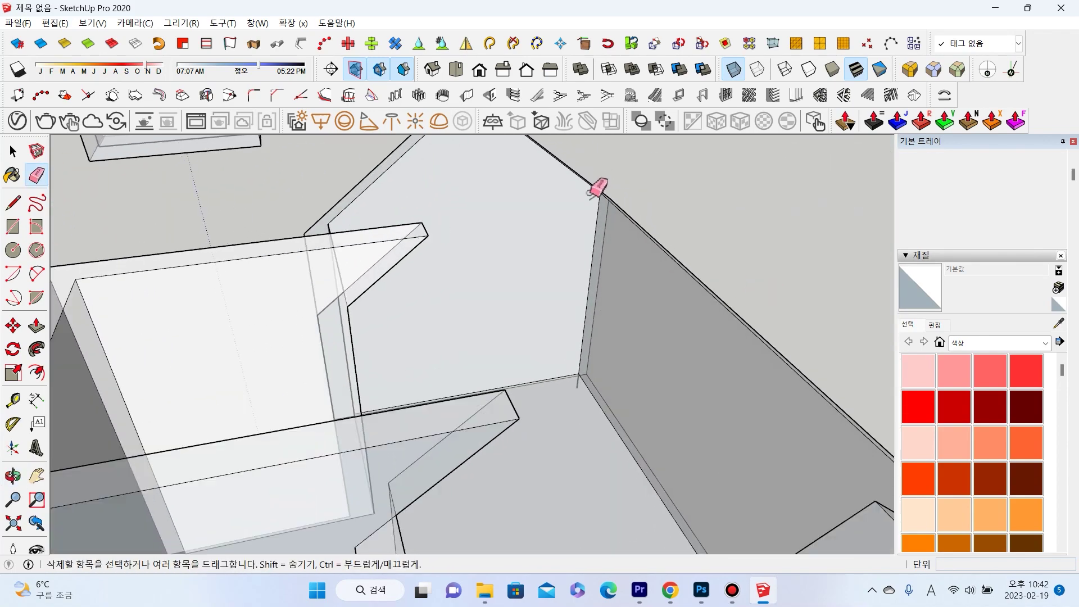
scroll(588, 304, up, 2)
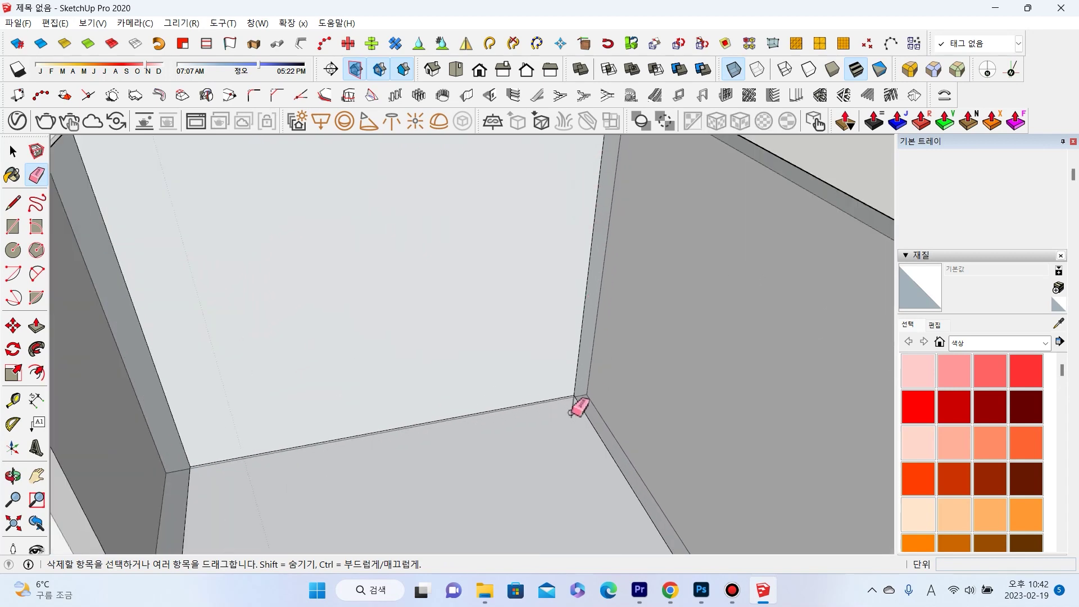
scroll(578, 407, down, 3)
mouse_move(763, 410)
middle_down()
mouse_move(619, 381)
mouse_move(801, 390)
middle_up()
scroll(628, 384, up, 3)
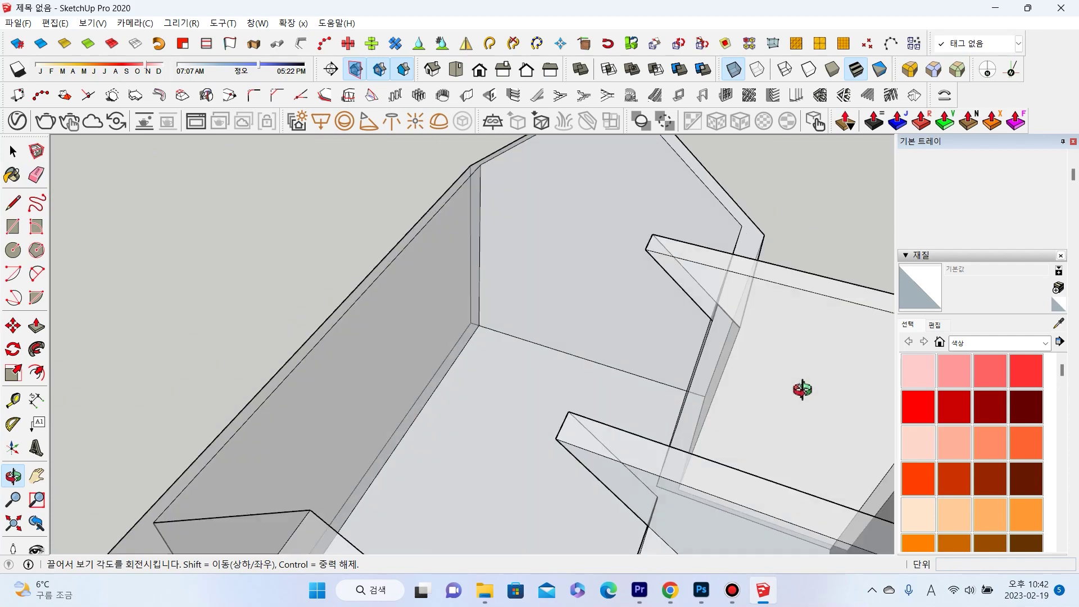
scroll(802, 389, down, 2)
scroll(771, 414, down, 2)
scroll(807, 354, down, 2)
scroll(759, 361, down, 1)
mouse_move(781, 367)
middle_down()
mouse_move(667, 260)
mouse_move(568, 282)
mouse_move(675, 349)
mouse_move(553, 256)
mouse_move(277, 308)
mouse_move(482, 309)
mouse_move(444, 272)
mouse_move(450, 250)
mouse_move(617, 306)
mouse_move(265, 381)
mouse_move(340, 329)
mouse_move(179, 357)
middle_up()
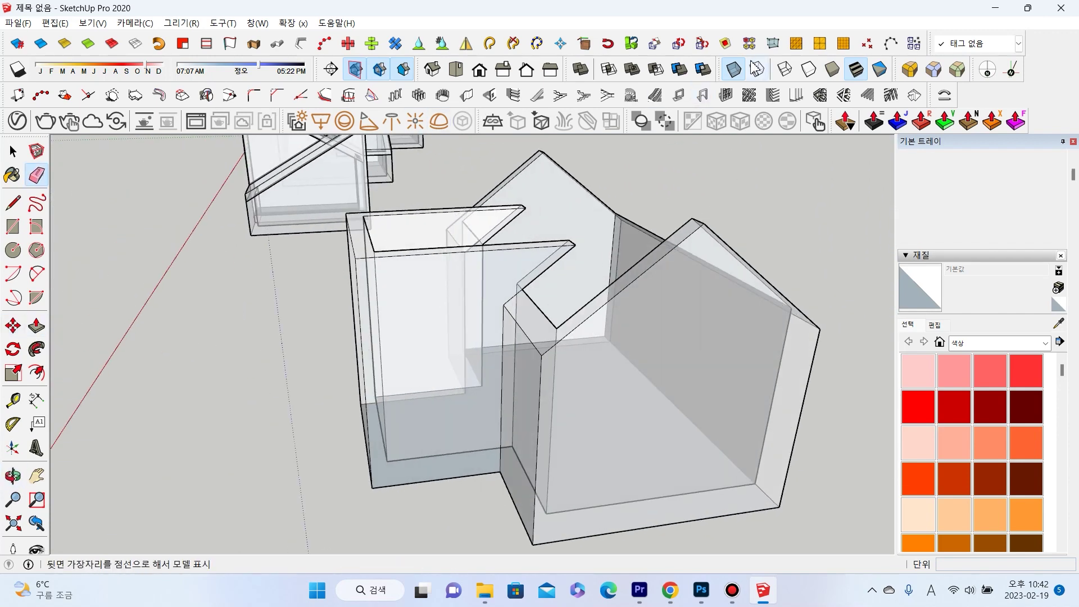
Turn X-ray off and reverse the two blue wall faces so they show white.
click(756, 69)
mouse_move(618, 236)
middle_down()
mouse_move(525, 212)
mouse_move(578, 174)
mouse_move(780, 309)
mouse_move(4, 179)
middle_up()
click(12, 152)
right_click(458, 272)
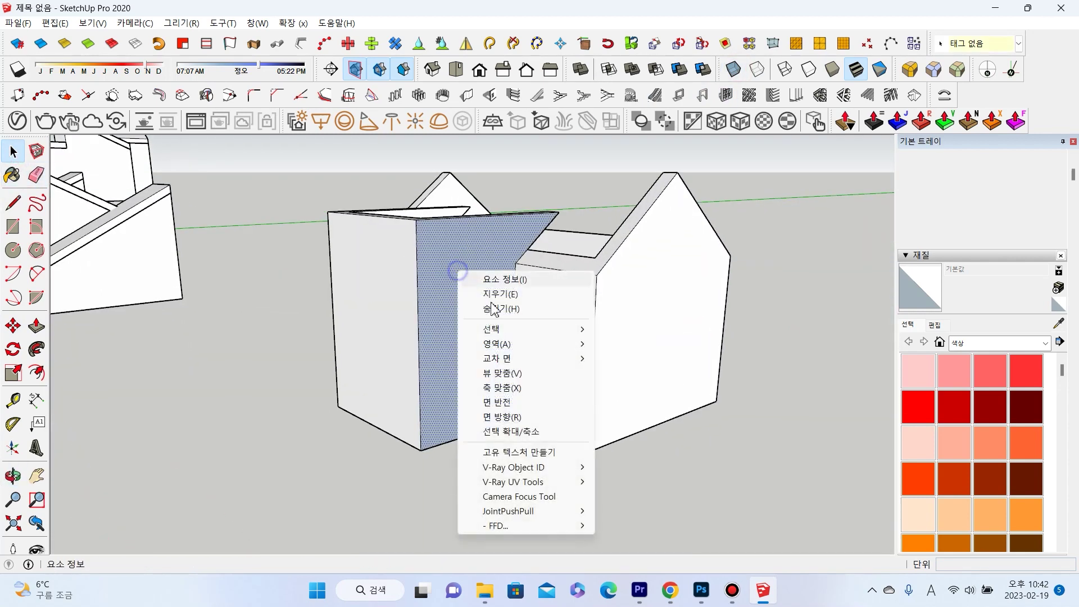
click(531, 408)
mouse_move(531, 408)
middle_down()
mouse_move(602, 373)
mouse_move(763, 362)
middle_up()
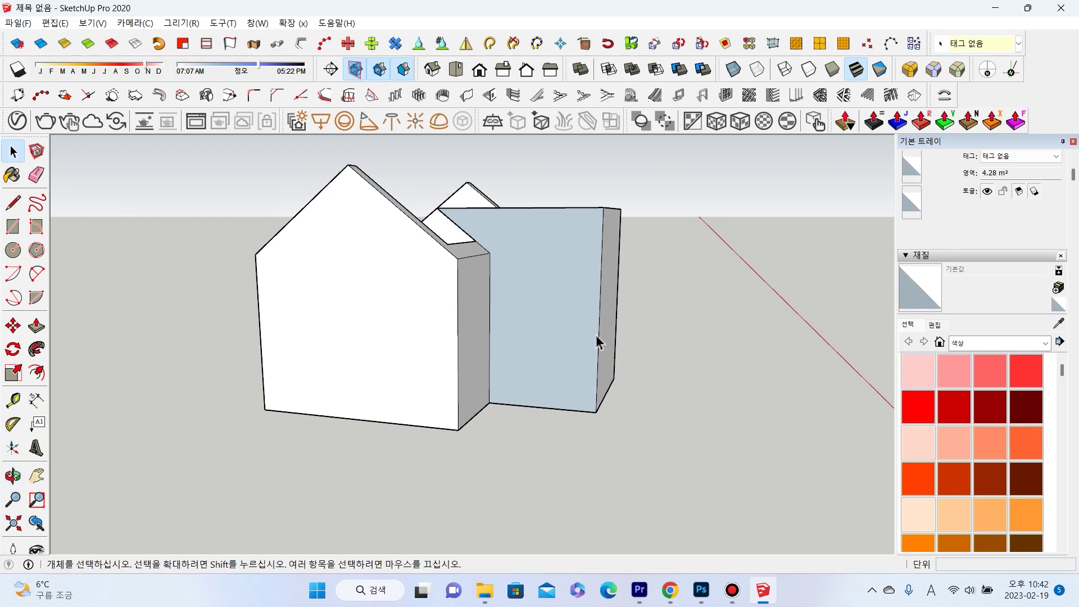
right_click(515, 283)
click(548, 415)
mouse_move(548, 416)
middle_down()
mouse_move(381, 481)
mouse_move(92, 460)
mouse_move(621, 369)
mouse_move(674, 292)
mouse_move(625, 386)
middle_up()
scroll(625, 385, up, 3)
scroll(540, 197, down, 5)
Select the sloped roof faces and flat roof panel for Joint Push Pull thickening.
mouse_move(539, 198)
middle_down()
mouse_move(489, 304)
mouse_move(385, 301)
mouse_move(481, 307)
middle_up()
click(508, 289)
scroll(507, 289, up, 3)
shift+click(343, 294)
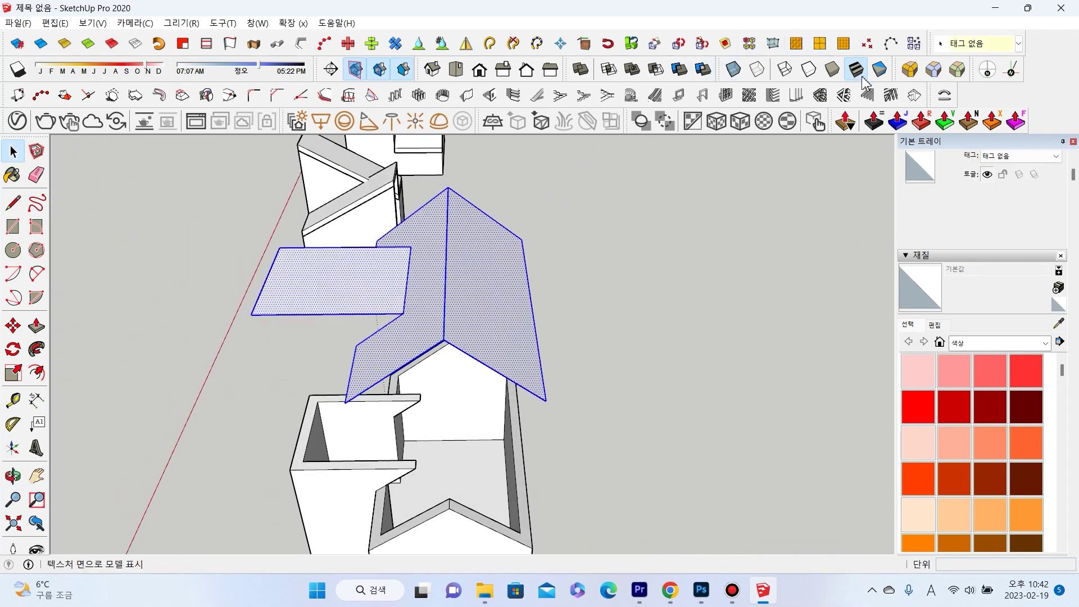
click(970, 121)
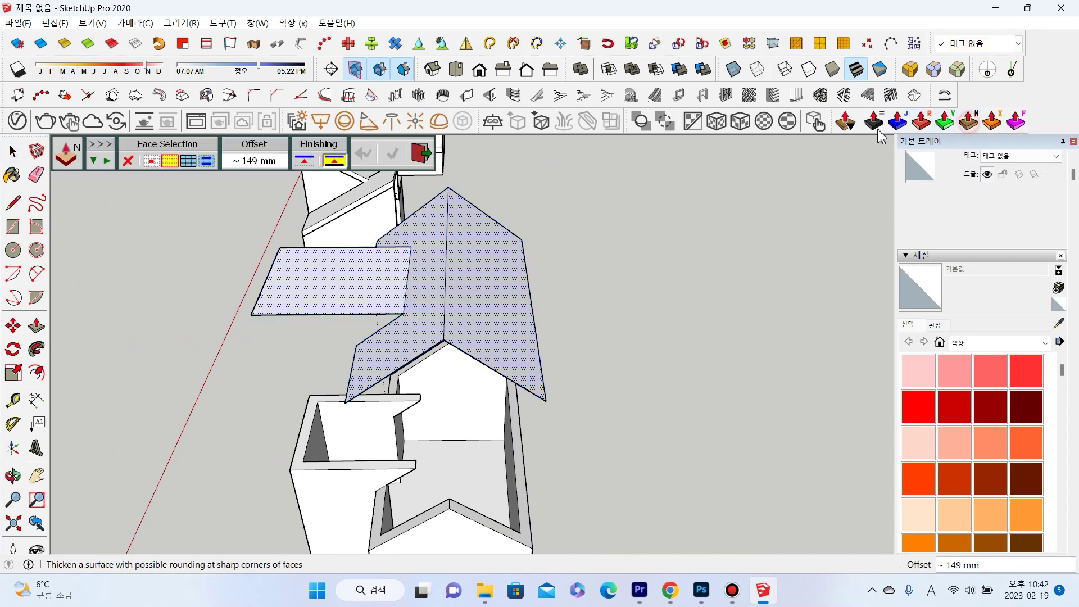
Thicken the roof panels by 200 mm using Joint Push Pull in vector mode.
scroll(430, 240, up, 2)
click(946, 109)
scroll(444, 306, up, 1)
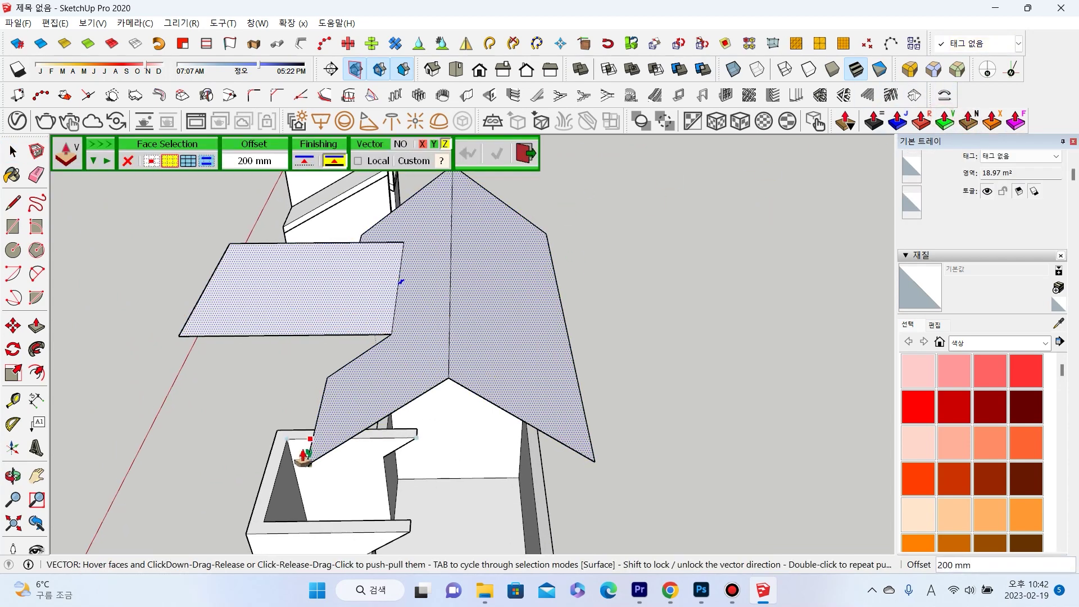
drag(449, 382, 450, 365)
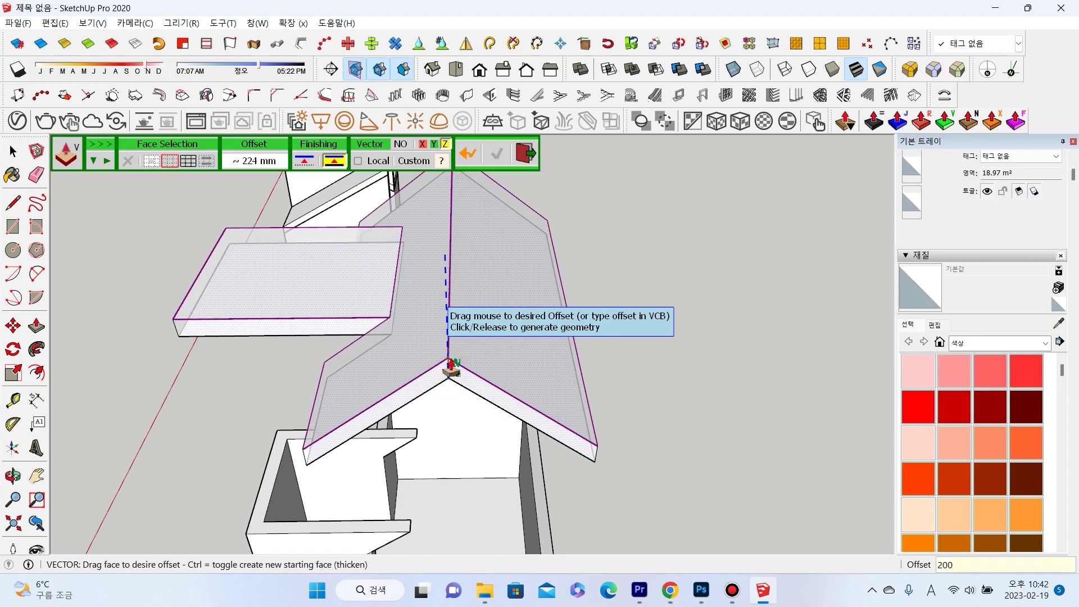
click(450, 364)
key(space)
Make the thickened roof pieces into a single group.
click(321, 282)
right_click(320, 282)
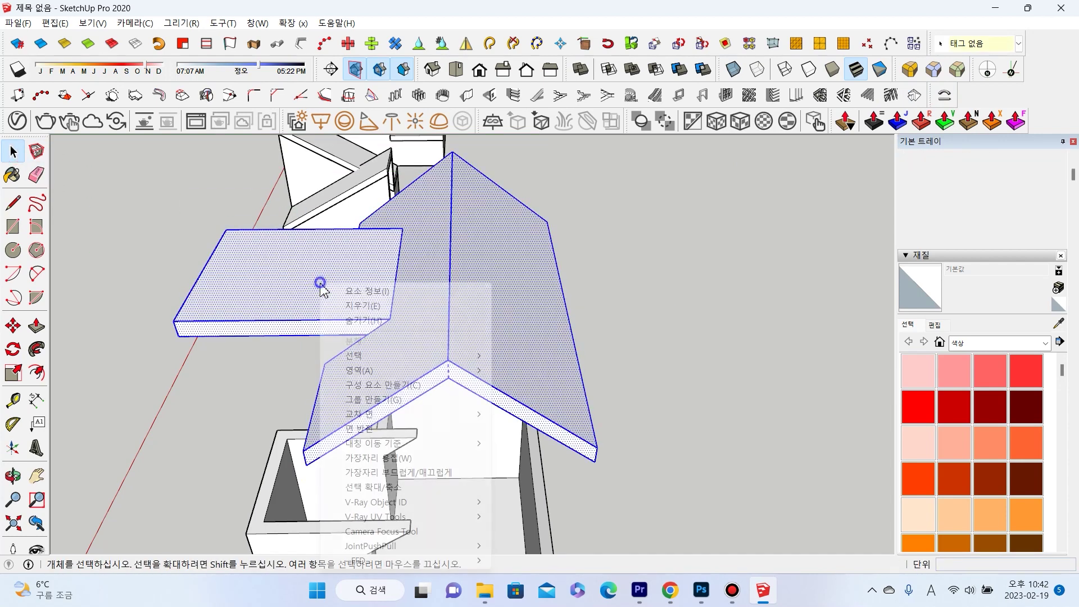
click(400, 399)
mouse_move(382, 404)
middle_down()
mouse_move(483, 382)
mouse_move(356, 258)
middle_up()
Move the roof group by its corner down onto the gabled house's walls.
key(m)
click(518, 245)
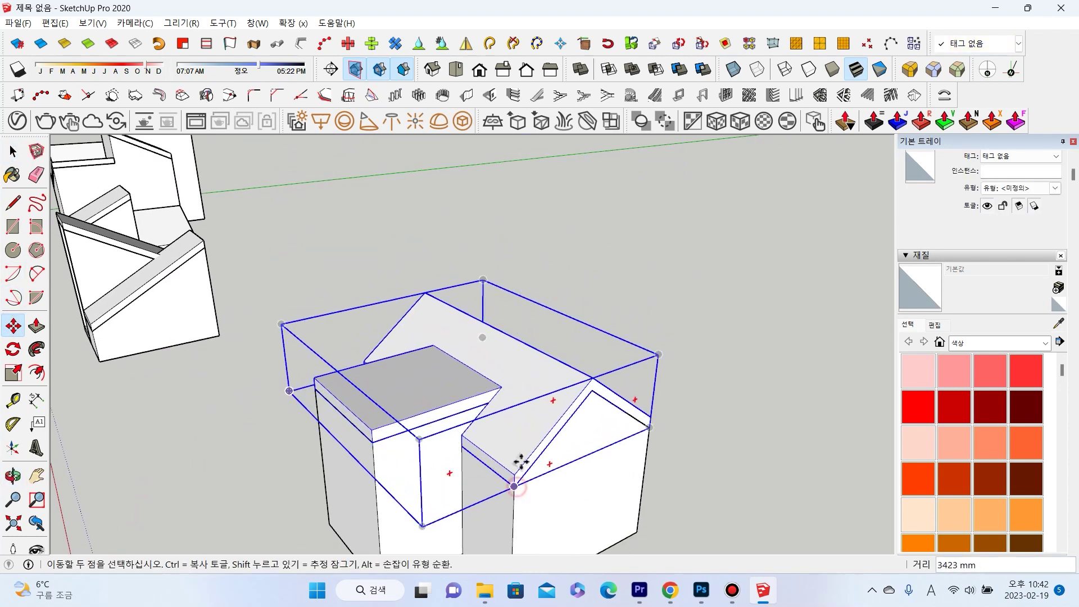
click(97, 250)
key(space)
mouse_move(337, 337)
middle_down()
mouse_move(650, 277)
mouse_move(617, 251)
mouse_move(378, 292)
mouse_move(277, 282)
mouse_move(509, 256)
mouse_move(517, 269)
middle_up()
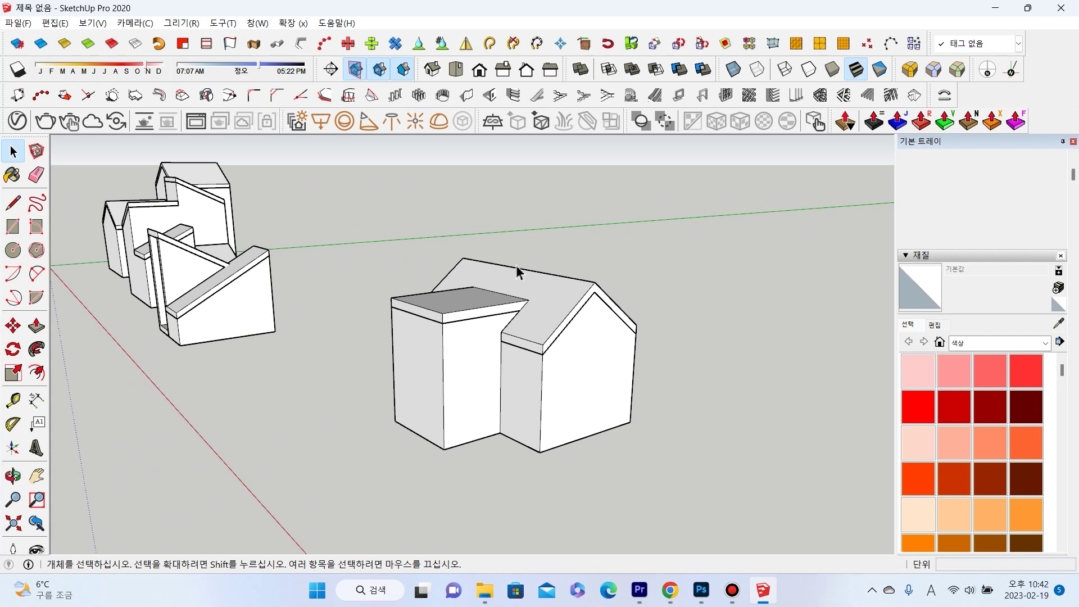